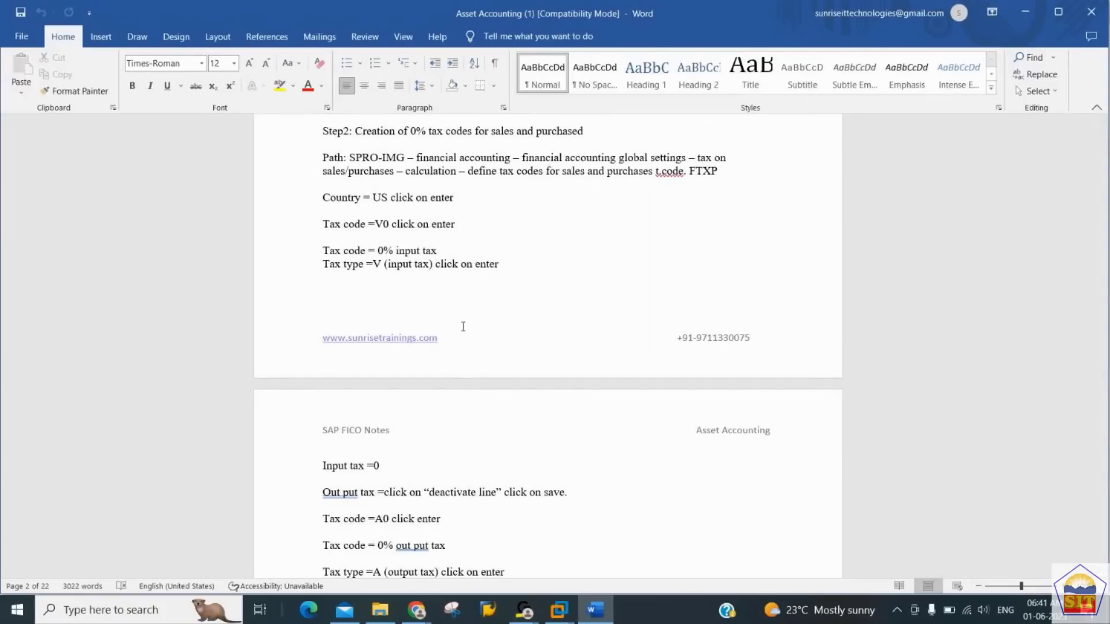
# - Review the asset accounting notes from the 0% tax codes in Step 2 through the creation of asset classes in Step 8
pyautogui.scroll(-12, 463, 326)
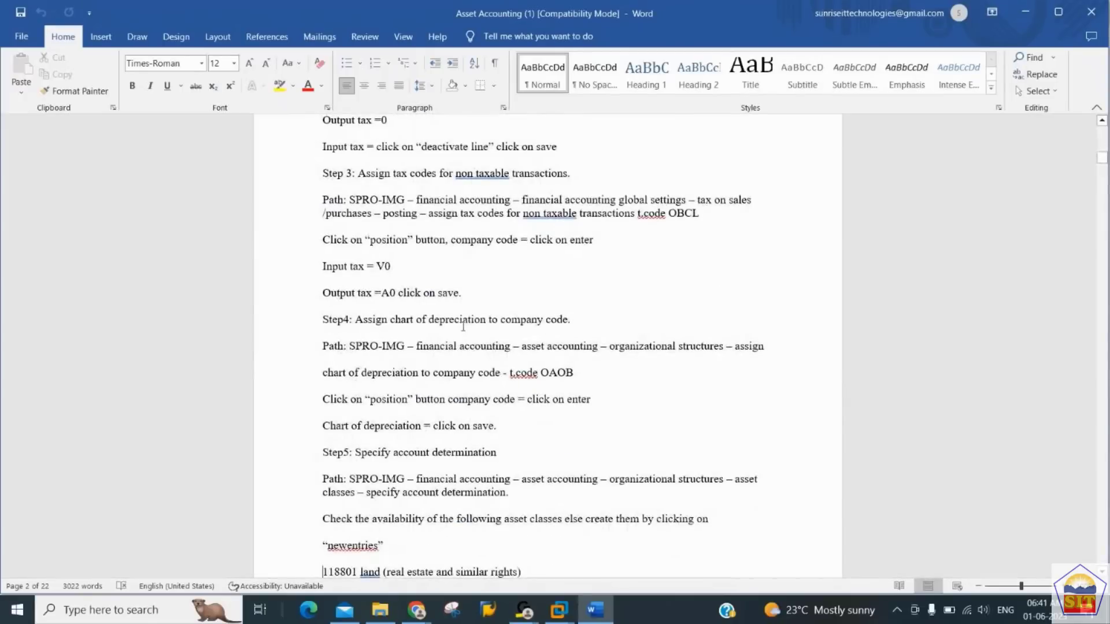
pyautogui.scroll(-4, 463, 326)
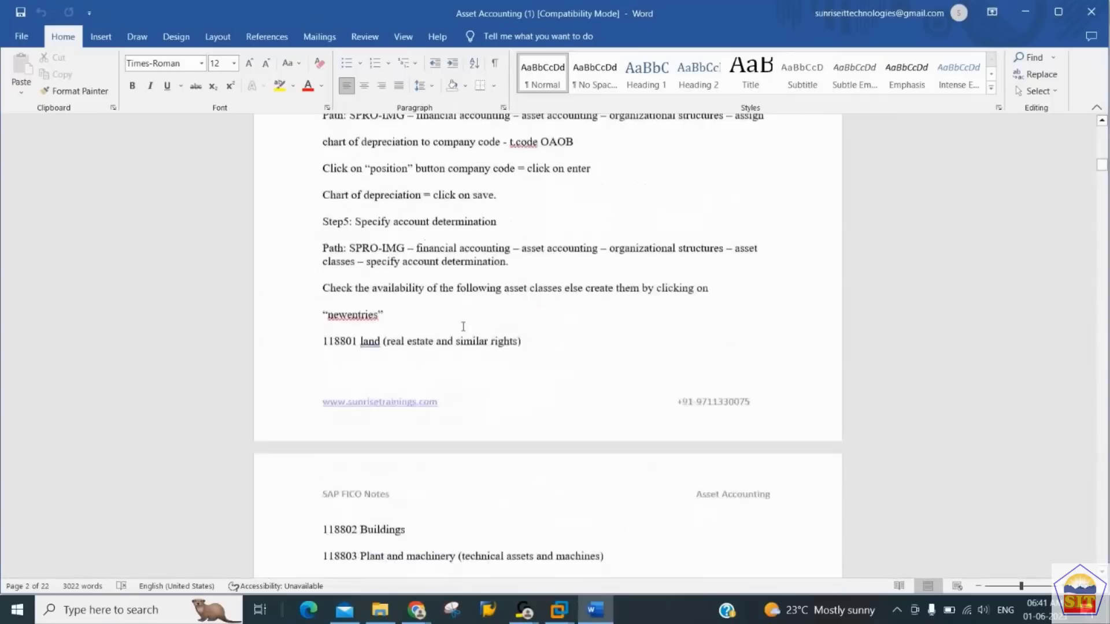
pyautogui.scroll(-2, 463, 327)
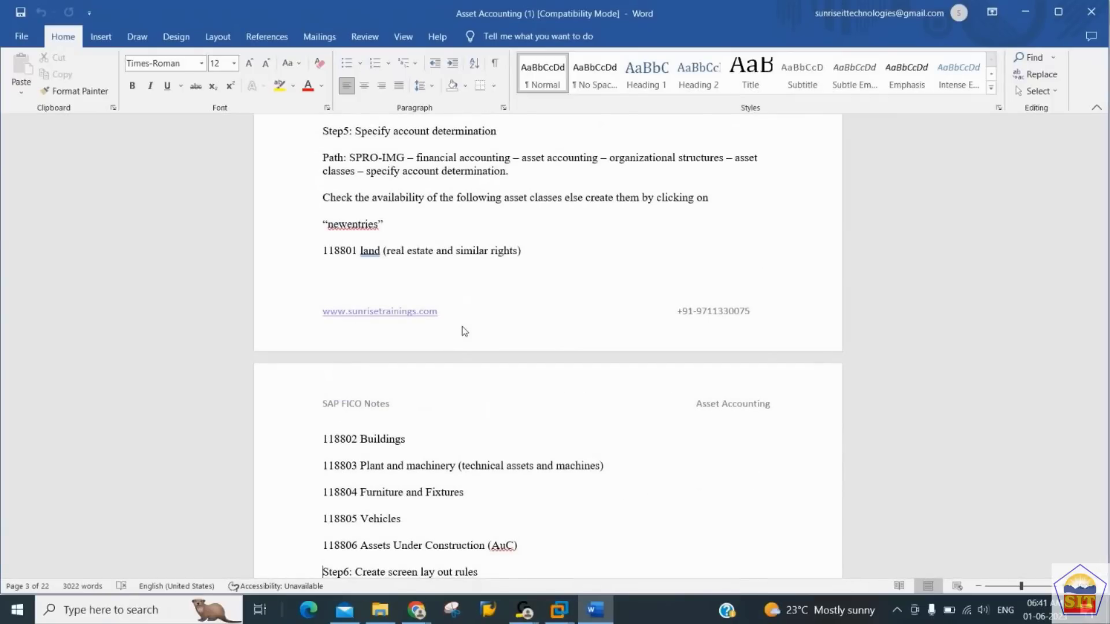
pyautogui.scroll(-5, 464, 331)
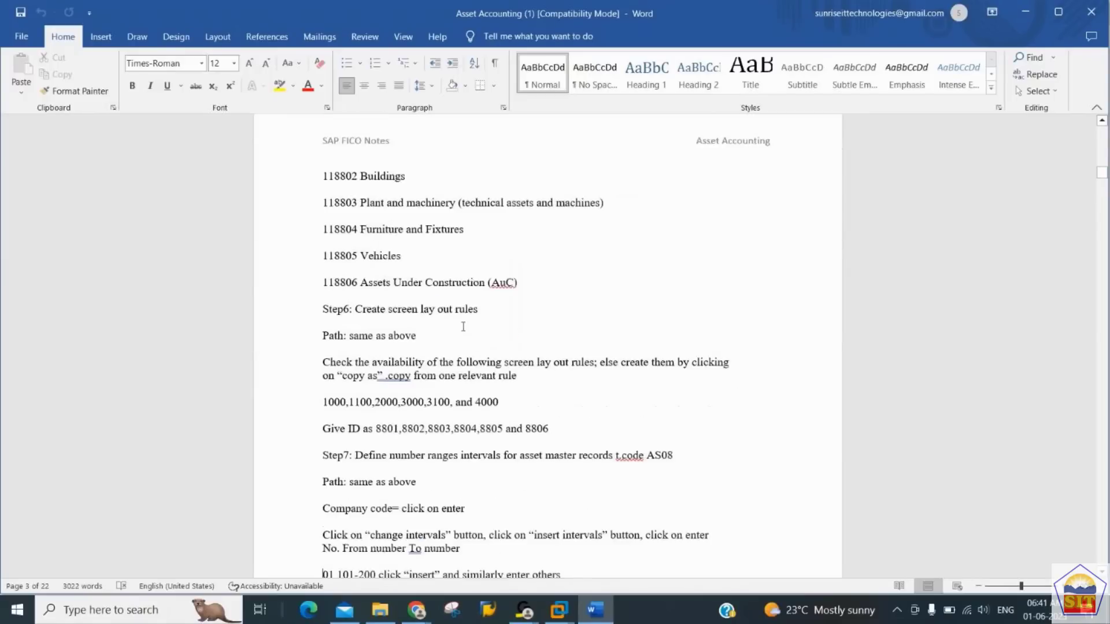
pyautogui.scroll(-5, 463, 326)
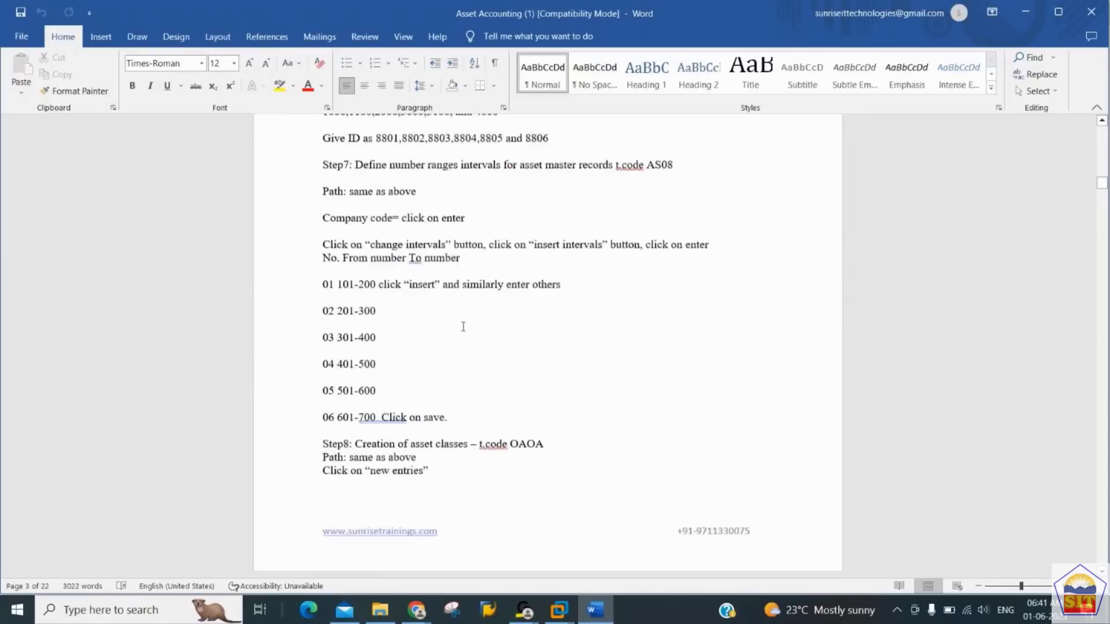
pyautogui.scroll(-10, 463, 326)
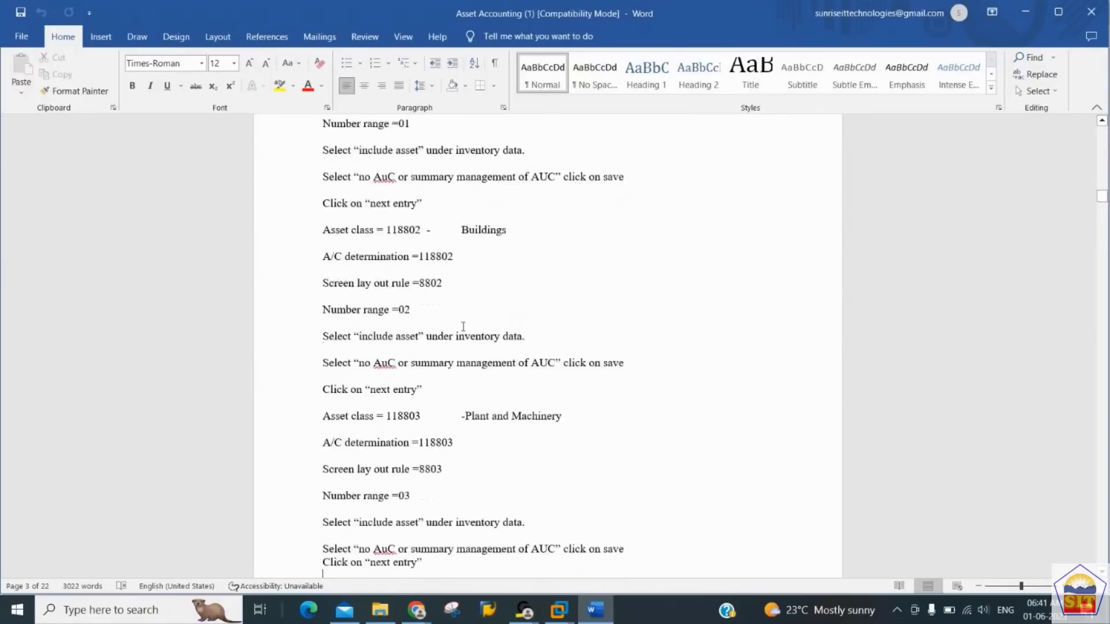
pyautogui.scroll(-10, 463, 326)
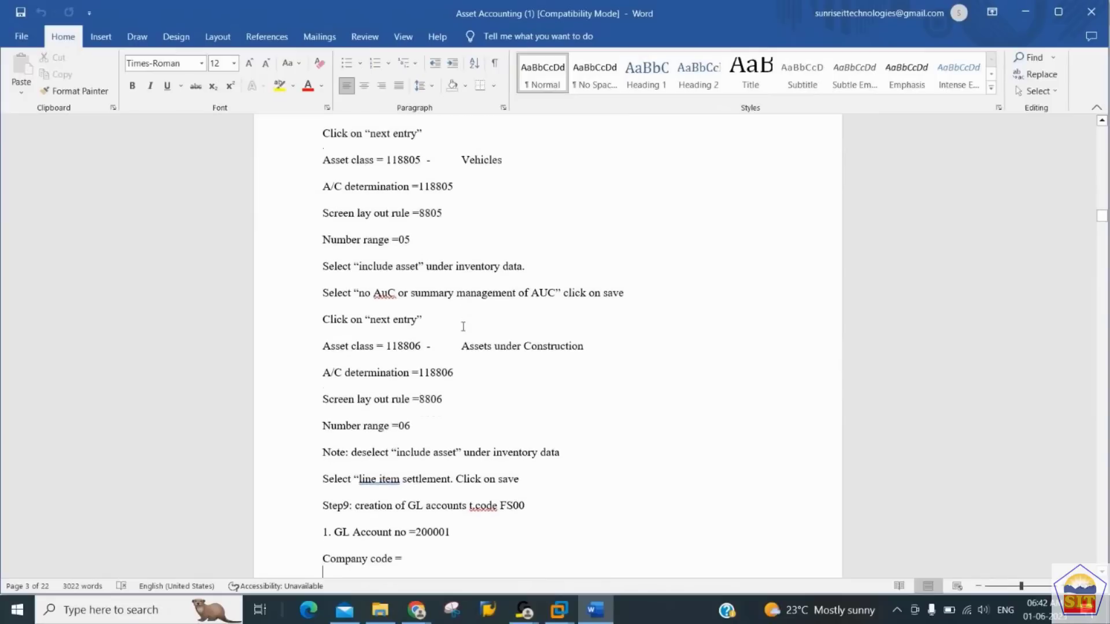
# - Read the notes on creating the asset GL accounts and assigning accounts for automatic postings in Steps 9 and 10
pyautogui.scroll(-10, 463, 327)
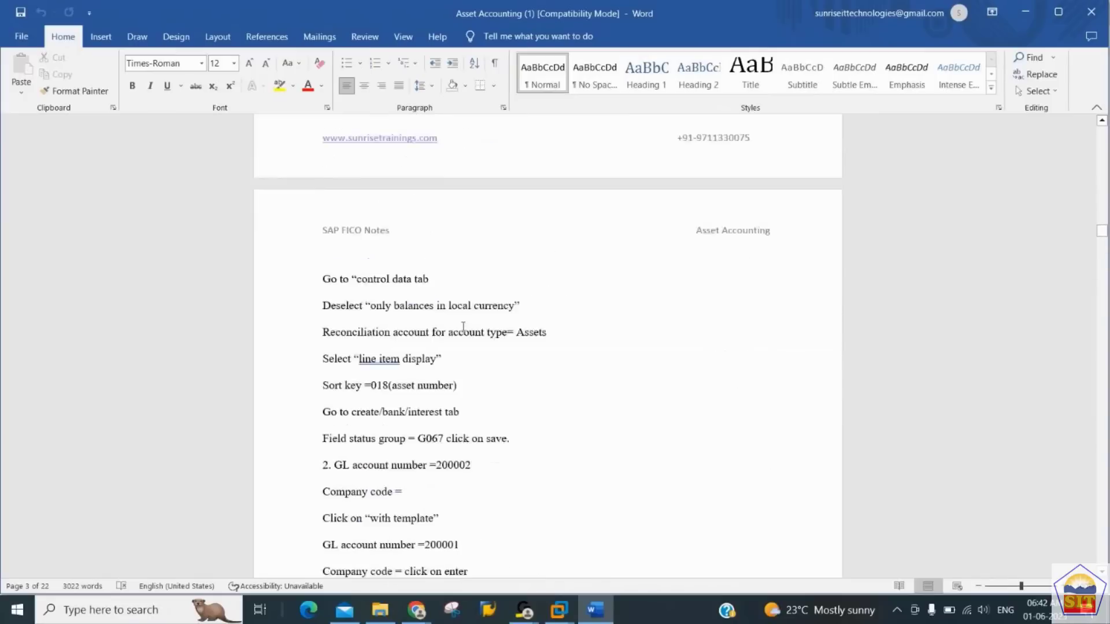
pyautogui.scroll(-10, 463, 327)
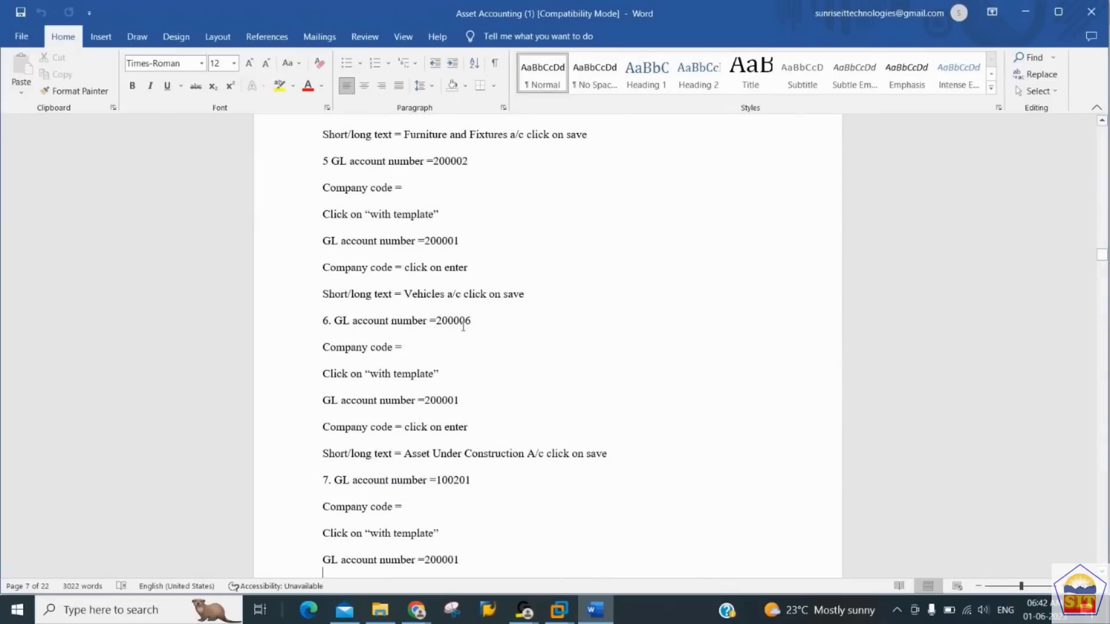
pyautogui.scroll(-15, 463, 326)
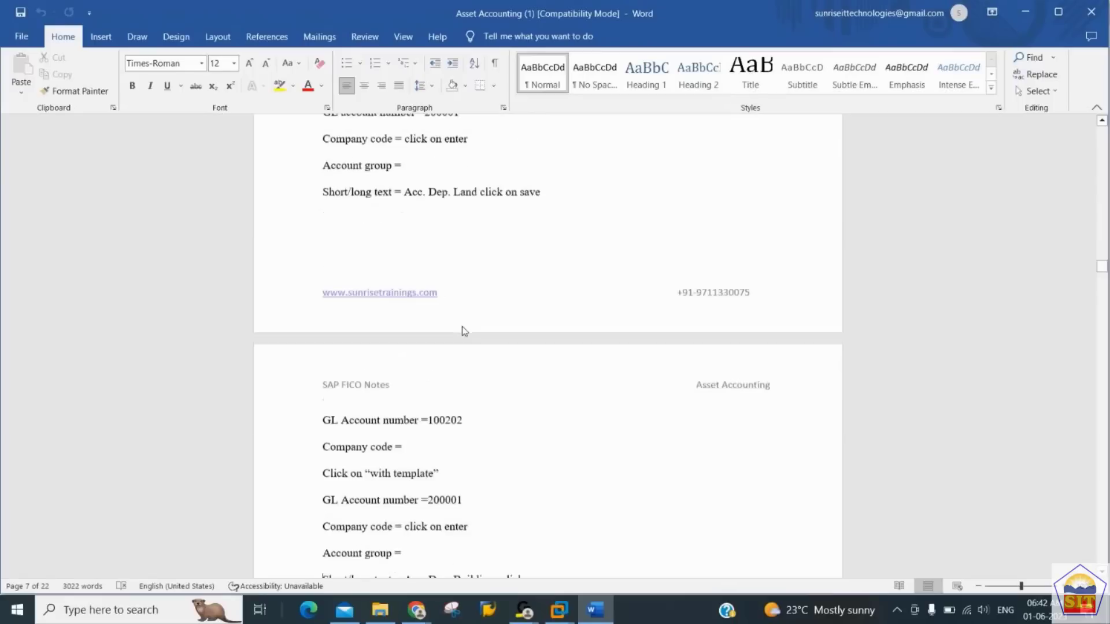
pyautogui.scroll(-7, 463, 327)
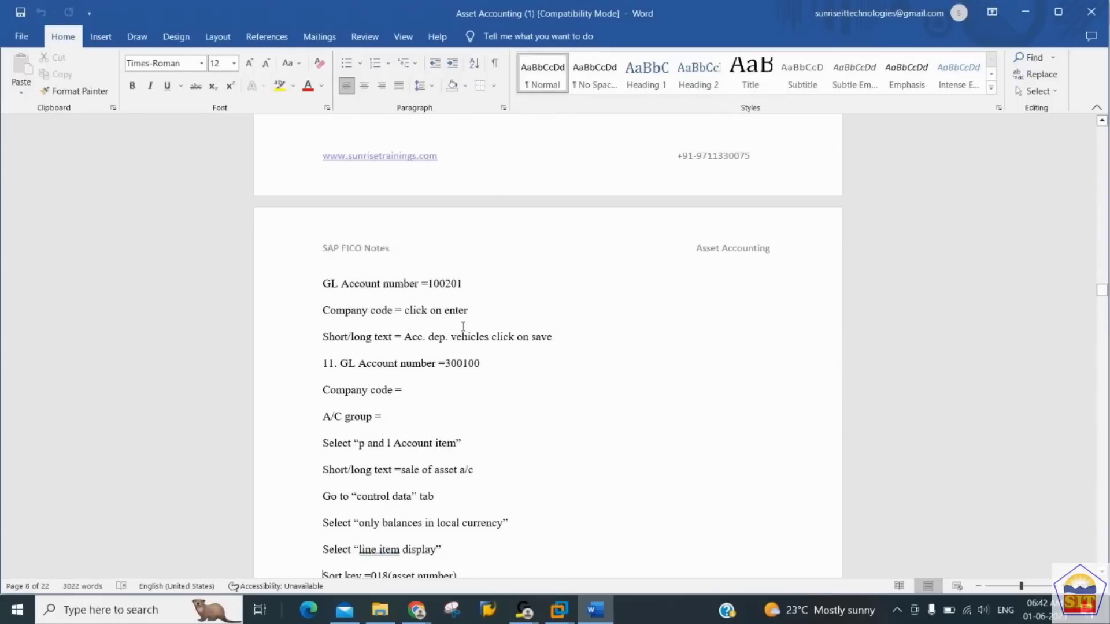
pyautogui.scroll(-7, 463, 327)
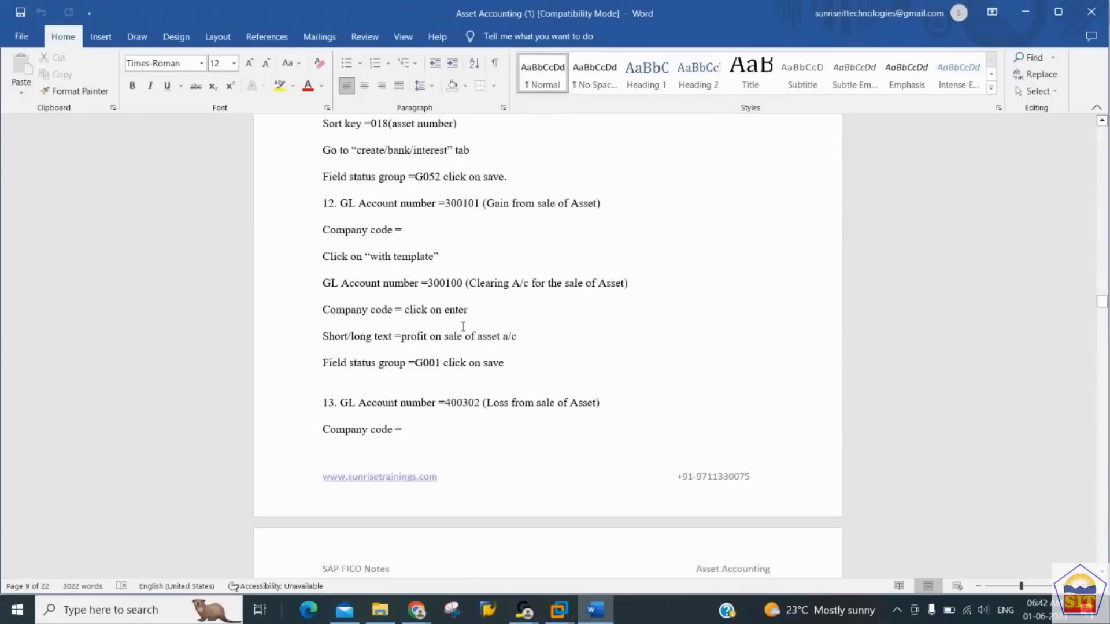
pyautogui.scroll(-15, 463, 326)
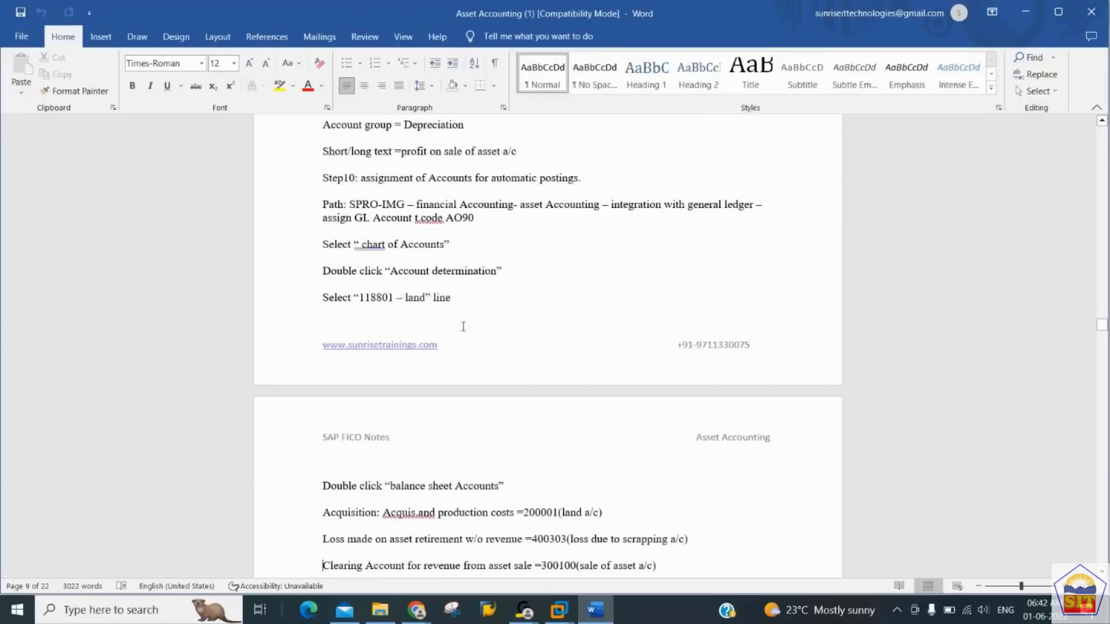
# - Examine the notes on multilevel methods, depreciation keys abc1 and abc2, and determining depreciation areas in the asset class
pyautogui.scroll(-20, 463, 327)
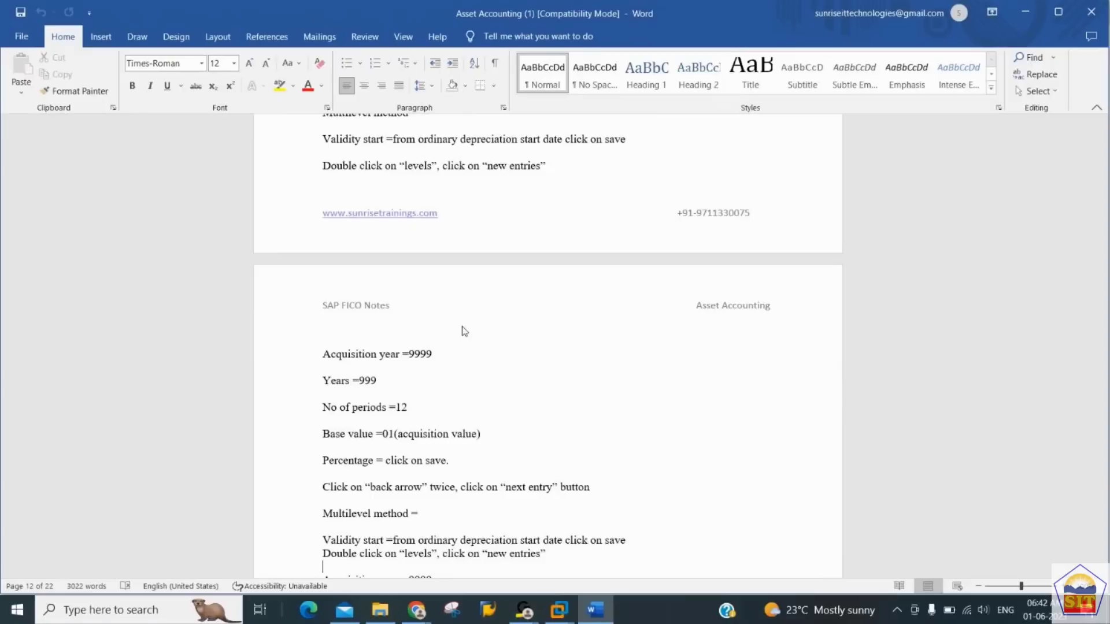
pyautogui.scroll(-10, 464, 331)
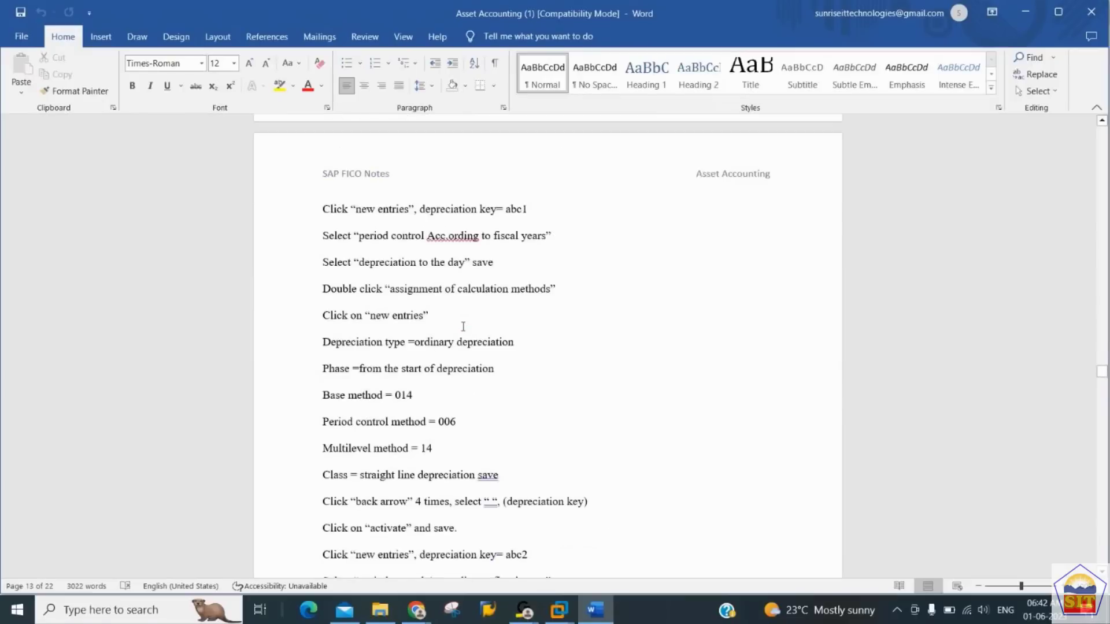
pyautogui.scroll(-15, 463, 327)
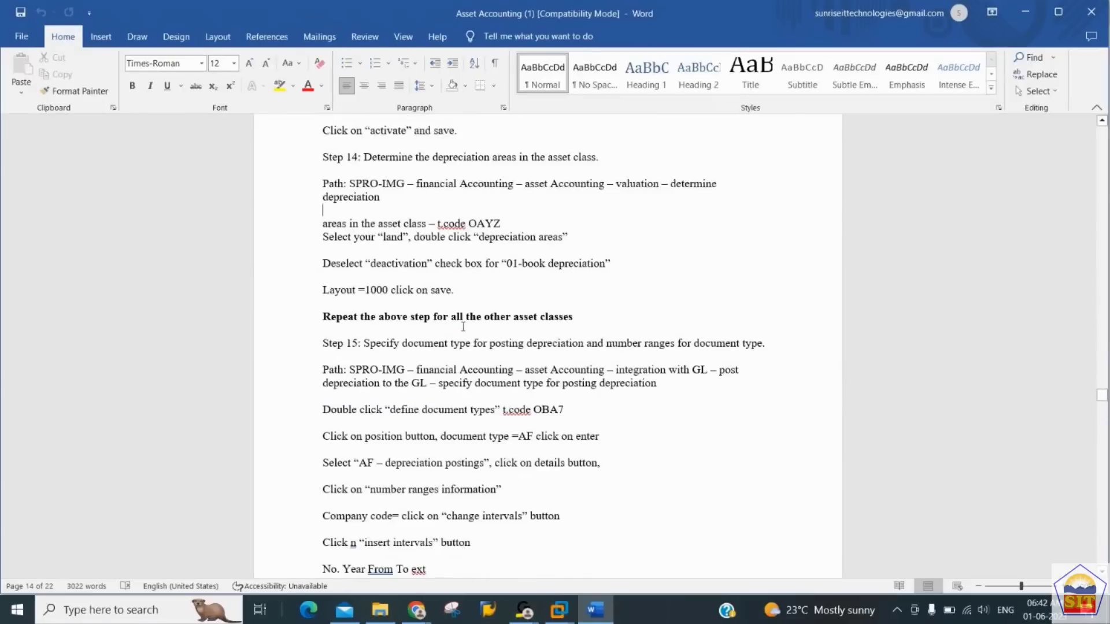
pyautogui.scroll(10, 463, 327)
pyautogui.scroll(3, 463, 327)
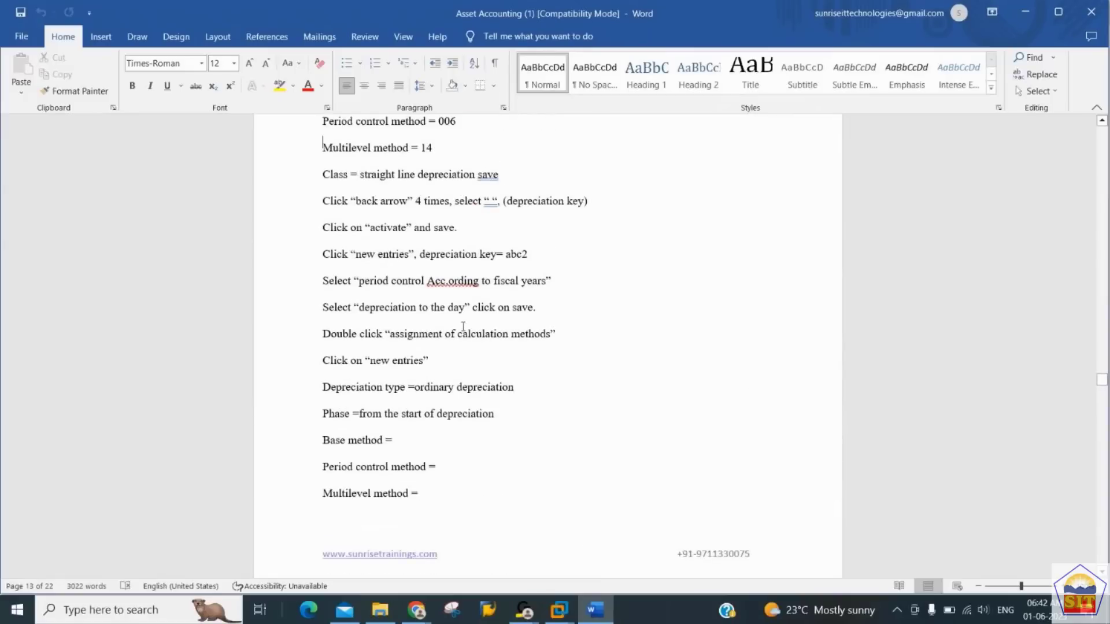
pyautogui.press('Down')
pyautogui.press('Down')
pyautogui.press('Down')
pyautogui.press('Down')
pyautogui.press('Down')
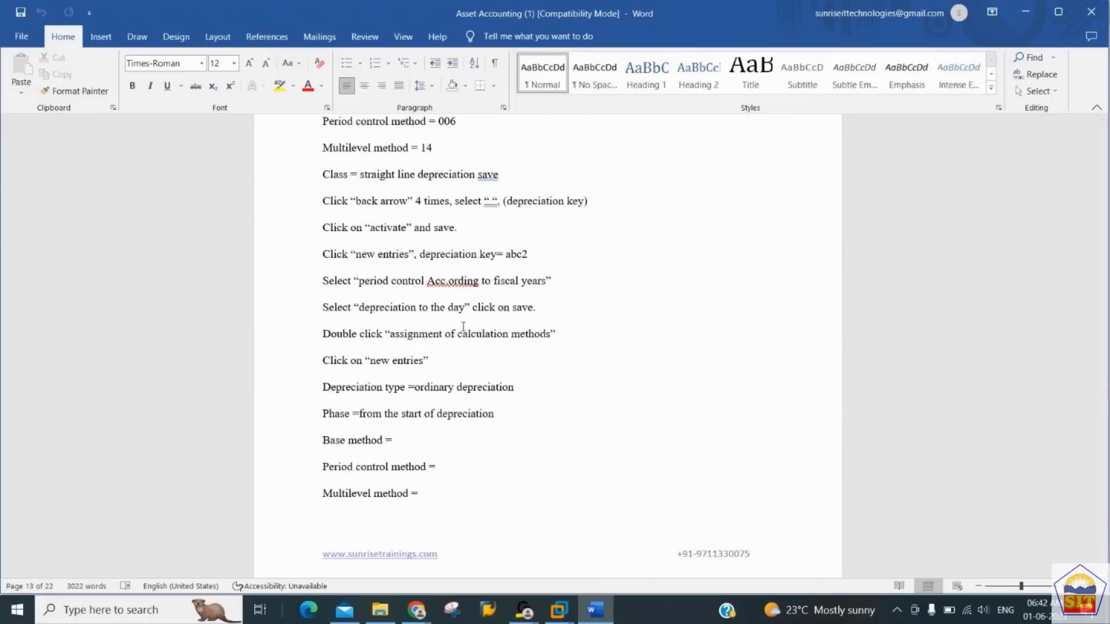
pyautogui.press('Down')
pyautogui.press('Down')
pyautogui.press('Down')
pyautogui.press('Down')
pyautogui.press('Down')
pyautogui.press('Down')
pyautogui.press('Down')
pyautogui.press('Down')
pyautogui.scroll(-4, 463, 327)
pyautogui.scroll(-2, 463, 330)
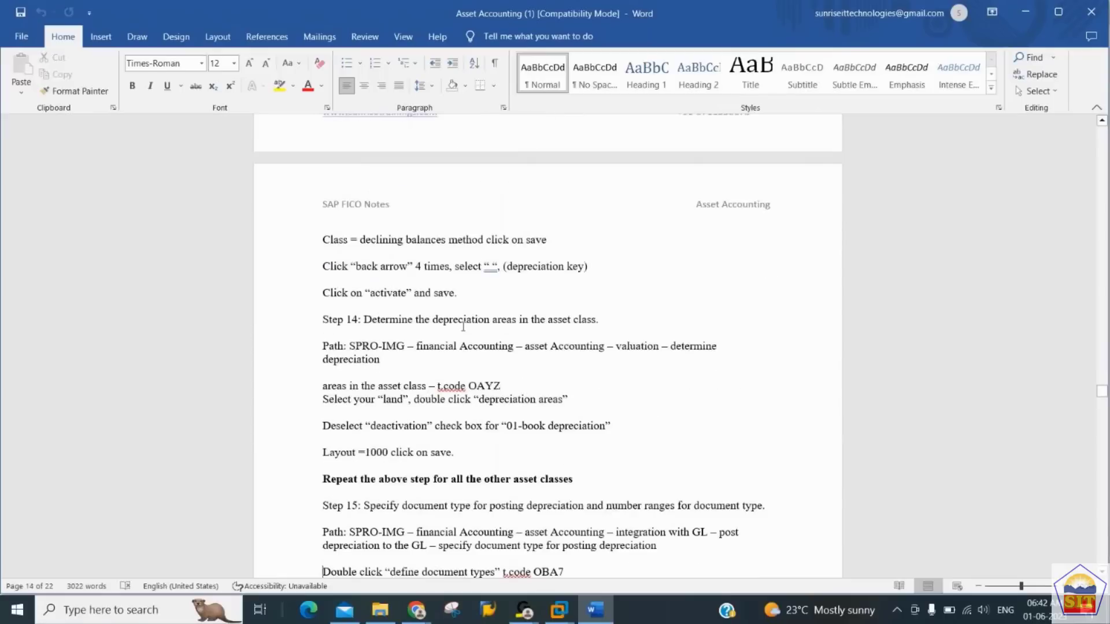
# - Review Steps 15 to 19 of the notes, covering the depreciation document type, rounding specifications and asset screen layouts
pyautogui.press('Down')
pyautogui.press('Down')
pyautogui.press('Down')
pyautogui.press('Down')
pyautogui.press('Down')
pyautogui.press('Down')
pyautogui.press('Down')
pyautogui.press('Down')
pyautogui.press('Down')
pyautogui.press('Down')
pyautogui.press('Down')
pyautogui.press('Down')
pyautogui.press('Down')
pyautogui.press('Down')
pyautogui.press('Down')
pyautogui.press('Down')
pyautogui.press('Down')
pyautogui.press('Down')
pyautogui.press('Down')
pyautogui.press('Down')
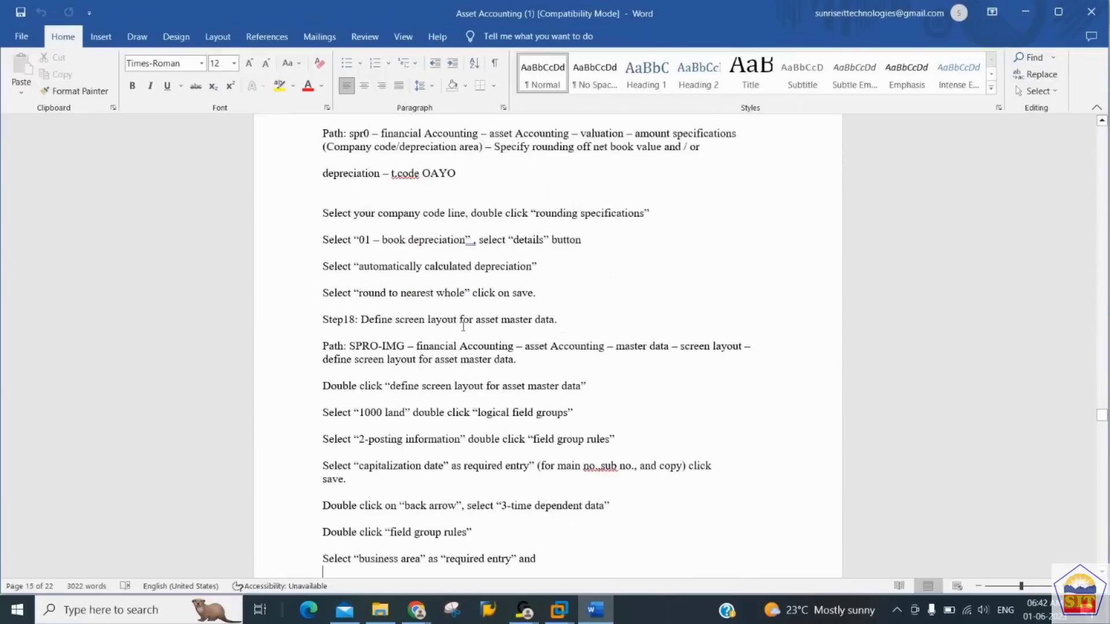
pyautogui.press('Down')
pyautogui.press('Down')
pyautogui.press('Down')
pyautogui.press('Down')
pyautogui.press('Down')
pyautogui.press('Down')
pyautogui.press('Down')
pyautogui.press('Down')
pyautogui.press('Down')
pyautogui.press('Down')
pyautogui.press('Down')
pyautogui.press('Down')
pyautogui.press('Down')
pyautogui.press('Down')
pyautogui.press('Down')
pyautogui.press('Down')
pyautogui.press('Down')
pyautogui.press('Down')
pyautogui.press('Down')
pyautogui.press('Down')
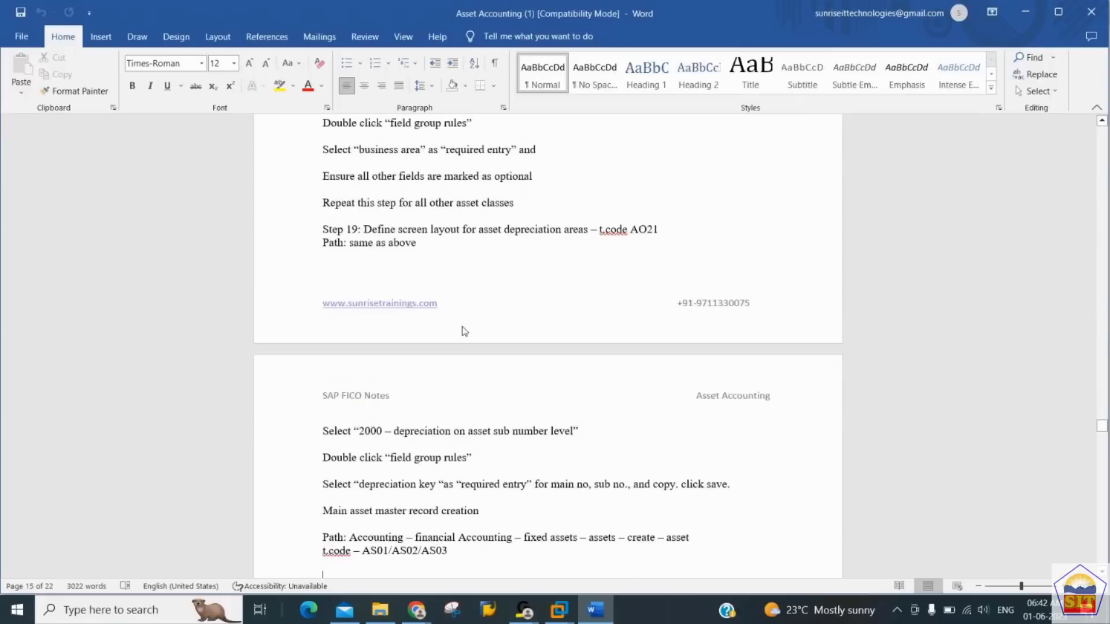
# - Read the notes on creating main asset and sub-asset master records
pyautogui.press('Down')
pyautogui.press('Down')
pyautogui.press('Down')
pyautogui.press('Down')
pyautogui.press('Down')
pyautogui.press('Down')
pyautogui.press('Down')
pyautogui.press('Down')
pyautogui.press('Down')
pyautogui.press('Down')
pyautogui.press('Down')
pyautogui.press('Down')
pyautogui.press('Down')
pyautogui.press('Down')
pyautogui.press('Down')
pyautogui.press('Down')
pyautogui.press('Down')
pyautogui.press('Down')
pyautogui.press('Down')
pyautogui.press('Down')
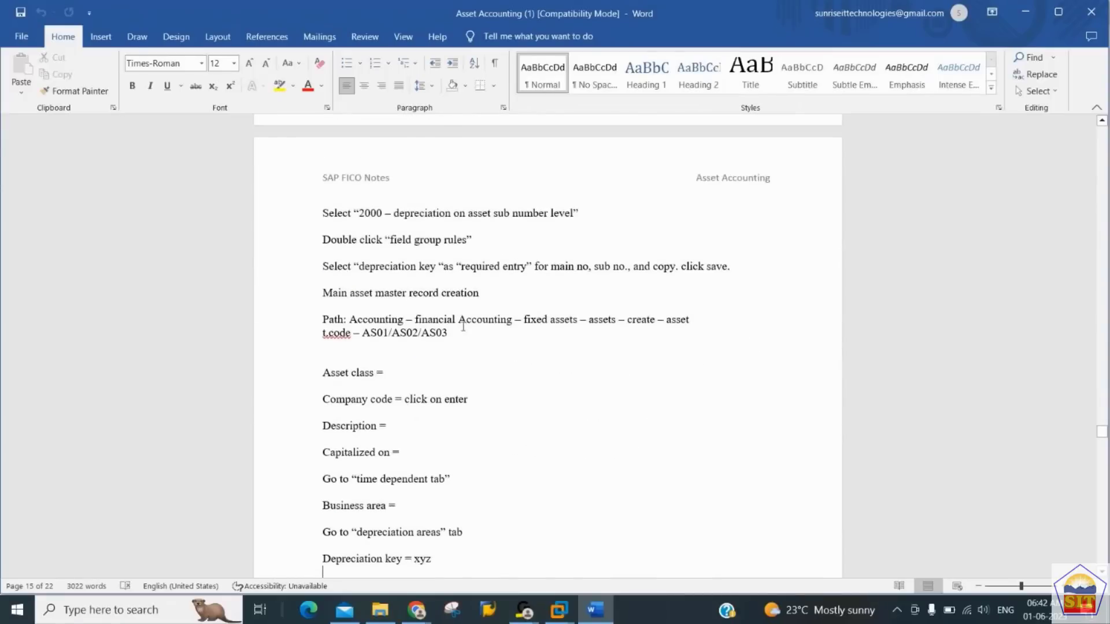
pyautogui.press('Down')
pyautogui.press('Down')
pyautogui.press('Down')
pyautogui.press('Down')
pyautogui.press('Down')
pyautogui.press('Down')
pyautogui.press('Down')
pyautogui.press('Down')
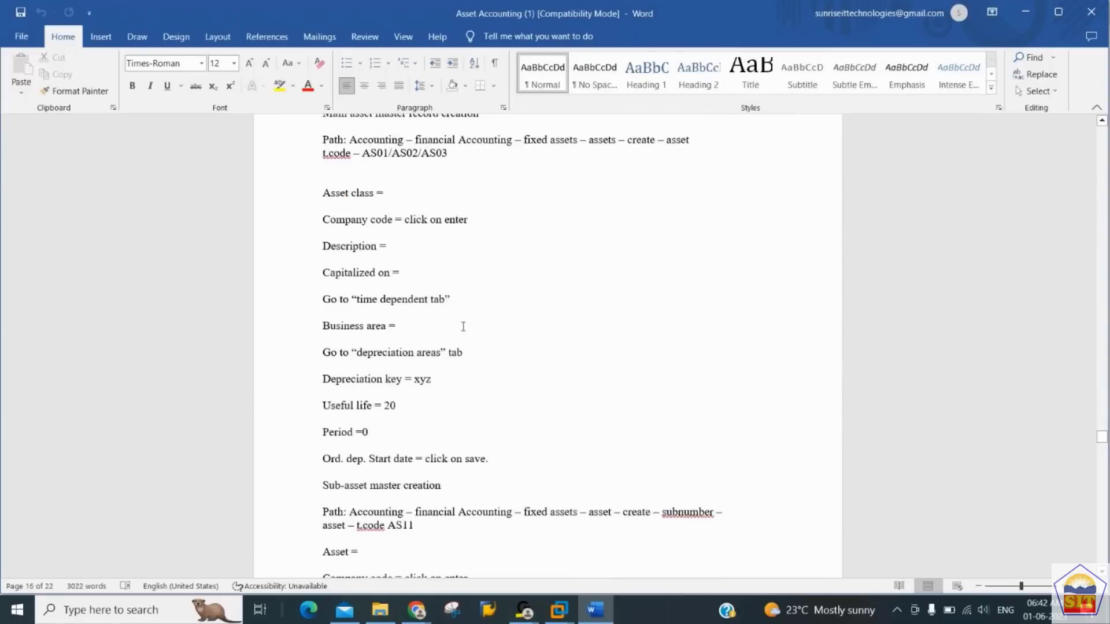
pyautogui.press('Down')
pyautogui.press('Down')
pyautogui.press('Down')
pyautogui.press('Down')
pyautogui.press('Down')
pyautogui.press('Down')
pyautogui.press('Down')
pyautogui.press('Down')
pyautogui.press('Down')
pyautogui.press('Down')
pyautogui.press('Down')
pyautogui.press('Down')
pyautogui.press('Down')
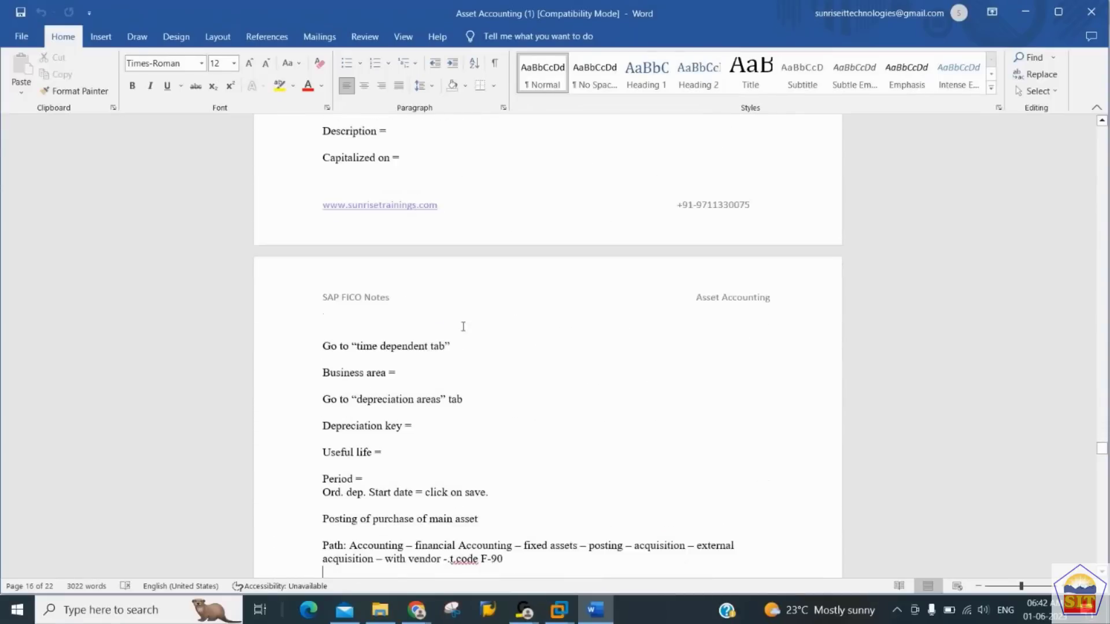
# - Review the notes on posting asset purchases through external acquisition with vendor, transaction code F-90
pyautogui.press('Down')
pyautogui.press('Down')
pyautogui.press('Down')
pyautogui.press('Down')
pyautogui.press('Down')
pyautogui.press('Down')
pyautogui.press('Down')
pyautogui.press('Down')
pyautogui.press('Down')
pyautogui.press('Down')
pyautogui.press('Down')
pyautogui.press('Down')
pyautogui.press('Down')
pyautogui.press('Down')
pyautogui.press('Down')
pyautogui.press('Down')
pyautogui.press('Down')
pyautogui.press('Down')
pyautogui.press('Down')
pyautogui.press('Down')
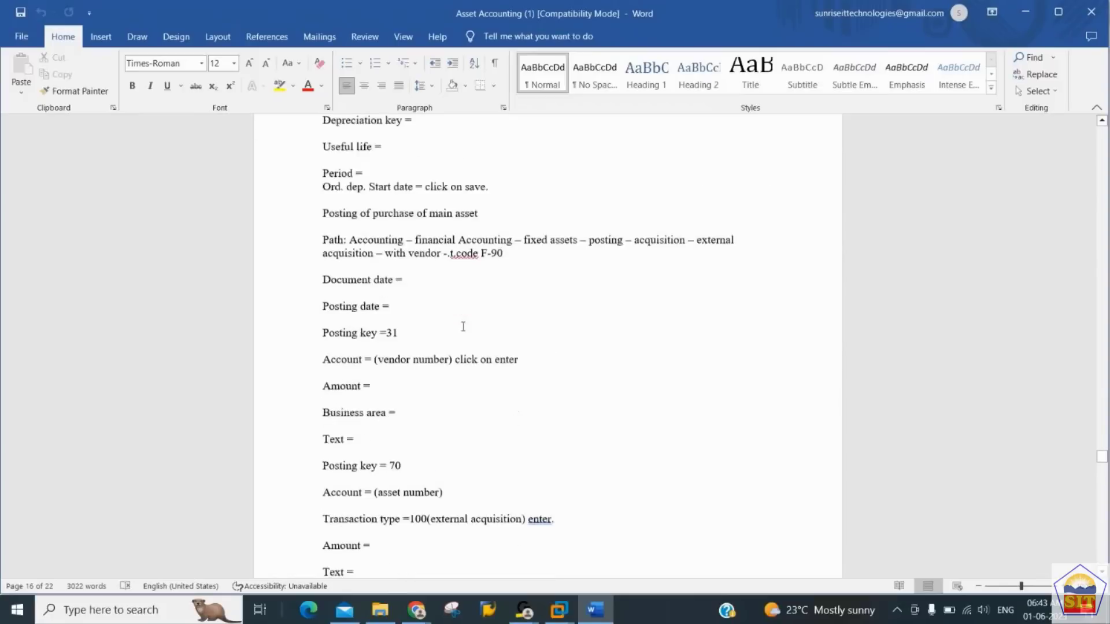
pyautogui.press('Down')
pyautogui.press('Down')
pyautogui.press('Down')
pyautogui.press('Down')
pyautogui.press('Down')
pyautogui.press('Down')
pyautogui.press('Down')
pyautogui.press('Down')
pyautogui.press('Down')
pyautogui.press('Down')
pyautogui.press('Down')
pyautogui.press('Down')
pyautogui.press('Down')
pyautogui.press('Down')
pyautogui.press('Down')
pyautogui.press('Down')
pyautogui.press('Down')
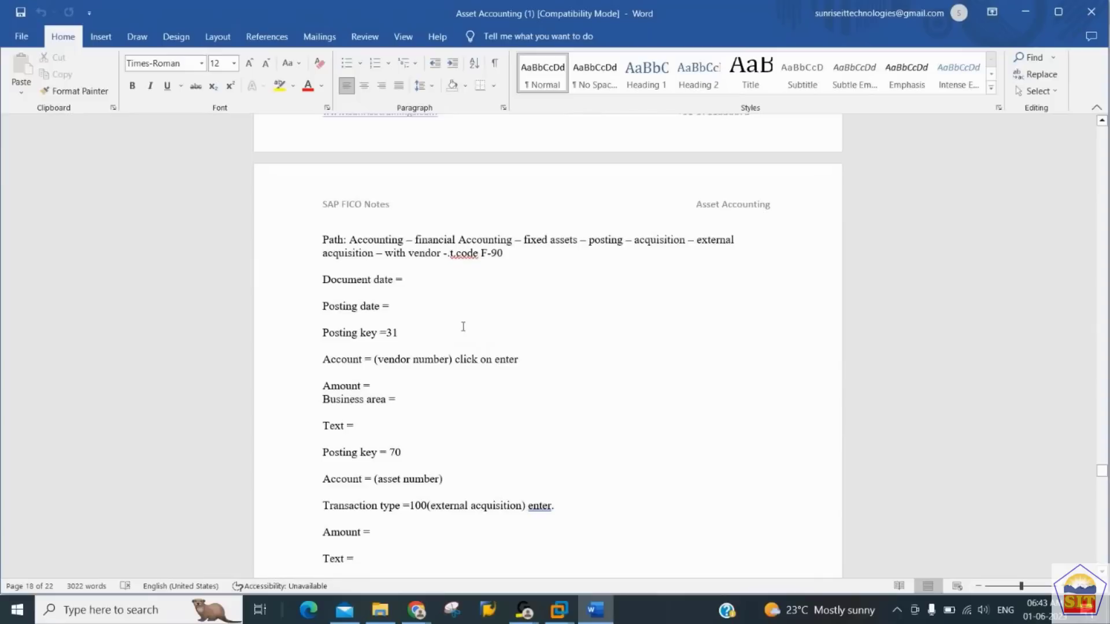
# - Review the notes from the F-90 purchase posting fields to the asset balance report S_ALR_87011965 and depreciation run AFAB
pyautogui.press('Down')
pyautogui.press('Down')
pyautogui.press('Down')
pyautogui.press('Down')
pyautogui.press('Down')
pyautogui.press('Down')
pyautogui.press('Down')
pyautogui.press('Down')
pyautogui.press('Down')
pyautogui.press('Down')
pyautogui.press('Down')
pyautogui.press('Down')
pyautogui.press('Down')
pyautogui.press('Down')
pyautogui.press('Down')
pyautogui.press('Down')
pyautogui.press('Down')
pyautogui.press('Down')
pyautogui.press('Down')
pyautogui.press('Down')
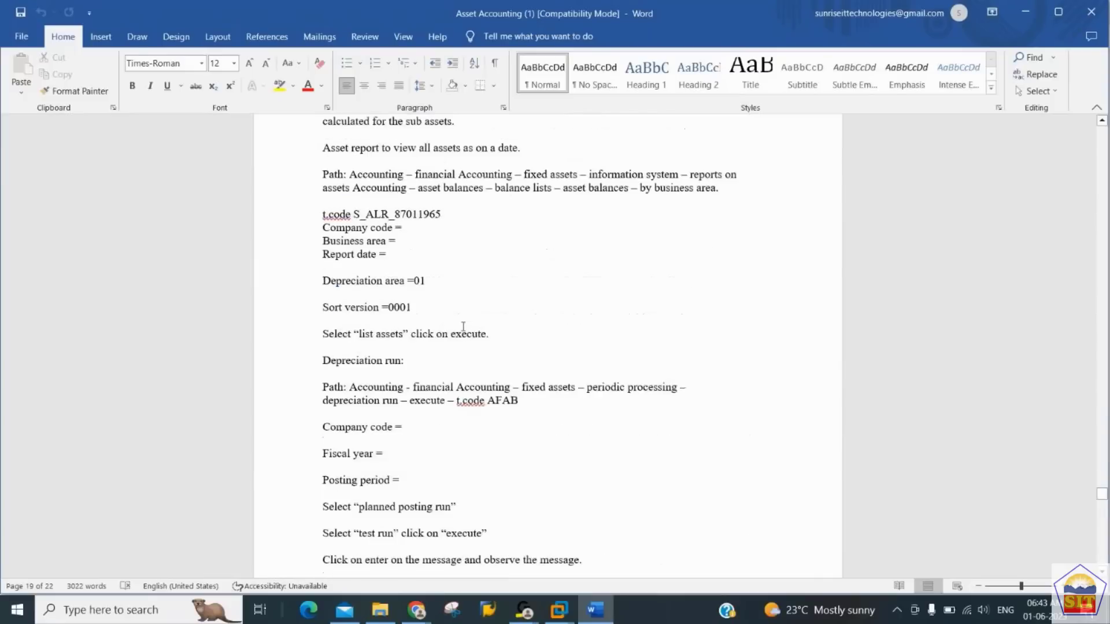
# - Read the notes following the depreciation run, covering asset retirement with revenue and transfer within company code, ABUMN
pyautogui.press('Down')
pyautogui.press('Down')
pyautogui.press('Down')
pyautogui.press('Down')
pyautogui.press('Down')
pyautogui.press('Down')
pyautogui.press('Down')
pyautogui.press('Down')
pyautogui.press('Down')
pyautogui.press('Down')
pyautogui.press('Down')
pyautogui.press('Down')
pyautogui.press('Down')
pyautogui.press('Down')
pyautogui.press('Down')
pyautogui.press('Down')
pyautogui.press('Down')
pyautogui.press('Down')
pyautogui.press('Down')
pyautogui.press('Down')
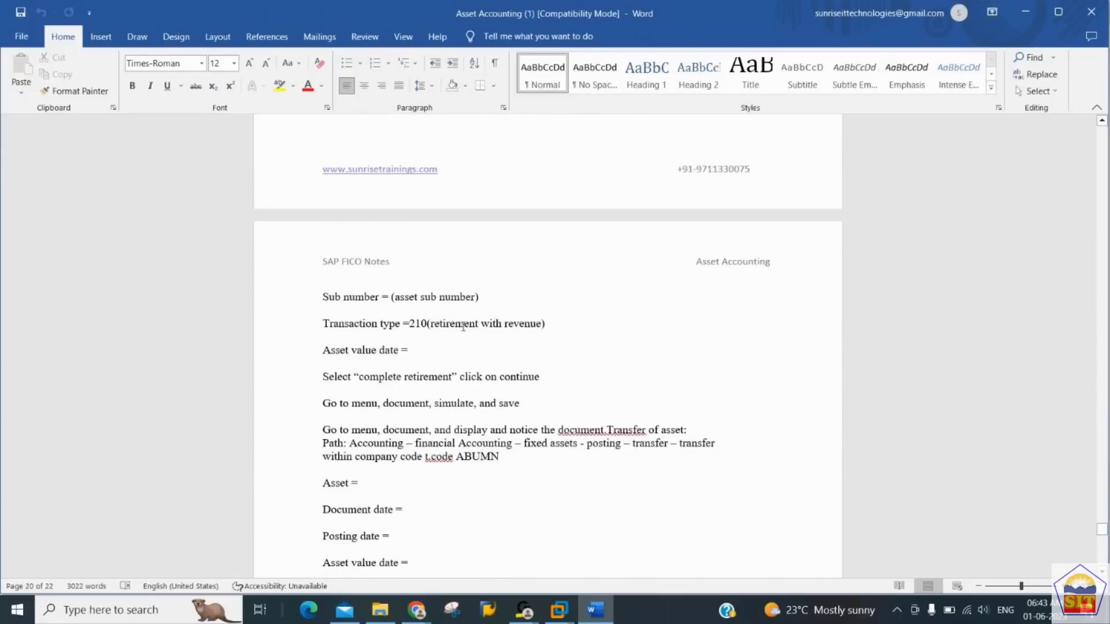
pyautogui.press('Down')
pyautogui.press('Down')
pyautogui.press('Down')
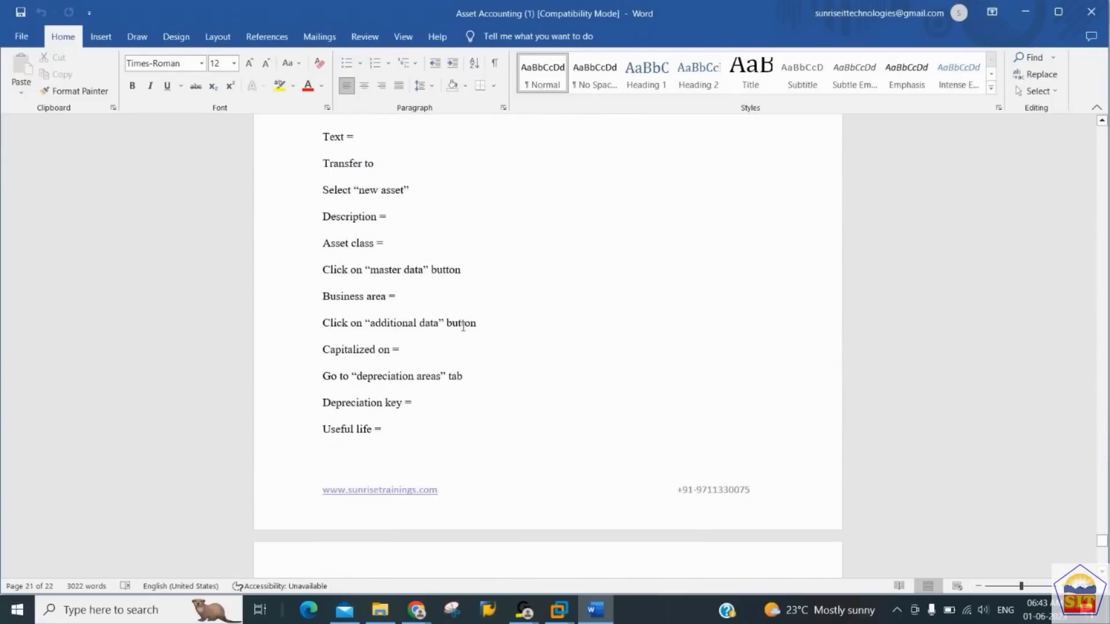
# - Go back through the notes to the complete retirement instructions and the beginning of the asset transfer section
pyautogui.press('Up')
pyautogui.press('Up')
pyautogui.press('Up')
pyautogui.press('Up')
pyautogui.press('Up')
pyautogui.press('Up')
pyautogui.press('Up')
pyautogui.press('Up')
pyautogui.press('Up')
pyautogui.press('Up')
pyautogui.press('Up')
pyautogui.press('Up')
pyautogui.press('Up')
pyautogui.press('Up')
pyautogui.press('Up')
pyautogui.press('Up')
pyautogui.press('Up')
pyautogui.press('Up')
pyautogui.press('Up')
pyautogui.press('Up')
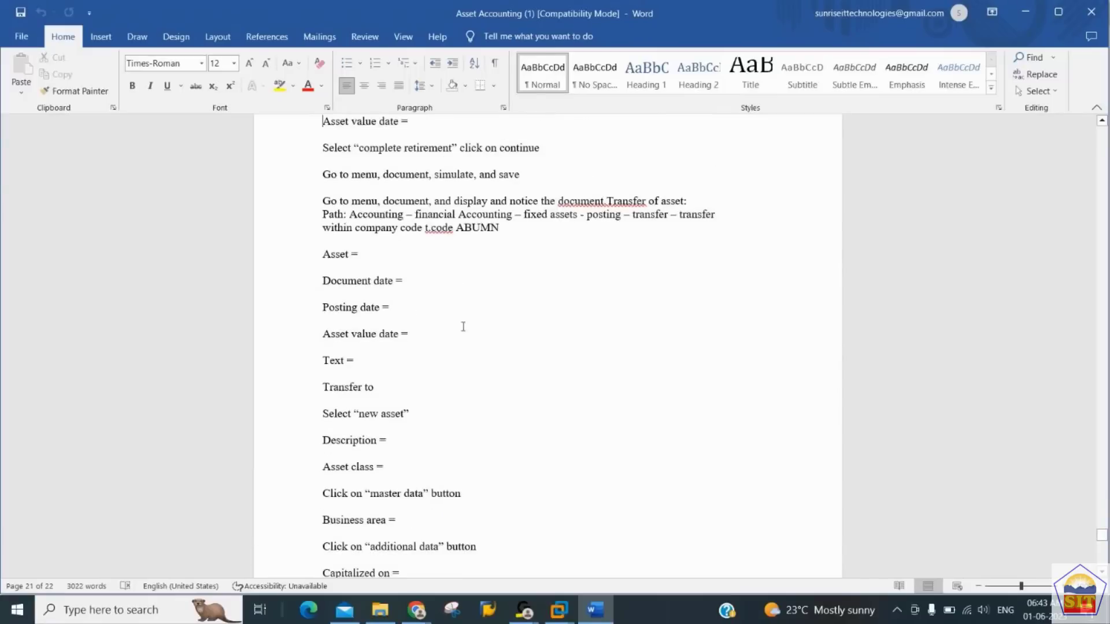
# - Review the remaining notes on new asset data for the transfer, asset scrapping with ABAVN, and AUC settlement
pyautogui.press('Down')
pyautogui.press('Down')
pyautogui.press('Down')
pyautogui.press('Down')
pyautogui.press('Down')
pyautogui.press('Down')
pyautogui.press('Down')
pyautogui.press('Down')
pyautogui.press('Down')
pyautogui.press('Down')
pyautogui.press('Down')
pyautogui.press('Down')
pyautogui.press('Down')
pyautogui.press('Down')
pyautogui.press('Down')
pyautogui.press('Down')
pyautogui.press('Down')
pyautogui.press('Down')
pyautogui.press('Down')
pyautogui.press('Down')
pyautogui.press('Down')
pyautogui.press('Down')
pyautogui.press('Down')
pyautogui.press('Down')
pyautogui.press('Down')
pyautogui.press('Down')
pyautogui.press('Down')
pyautogui.press('Down')
pyautogui.press('Down')
pyautogui.press('Down')
pyautogui.press('Down')
pyautogui.press('Down')
pyautogui.press('Down')
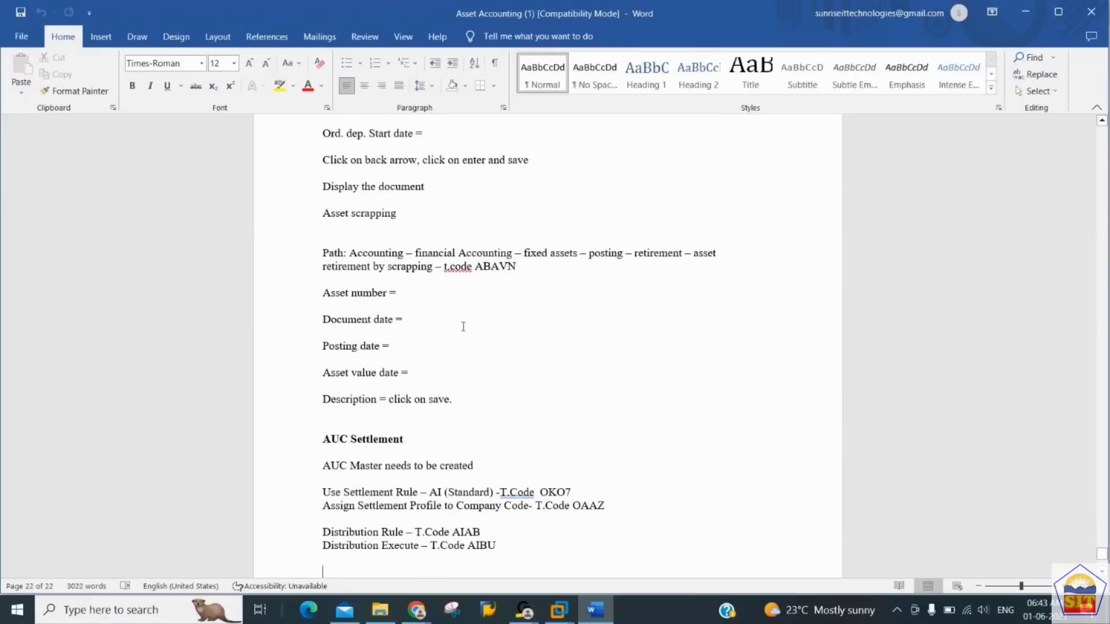
# - Return to the beginning of the notes to read Step 1 on copying the reference chart of depreciation
pyautogui.hotkey('ctrl', 'Home')
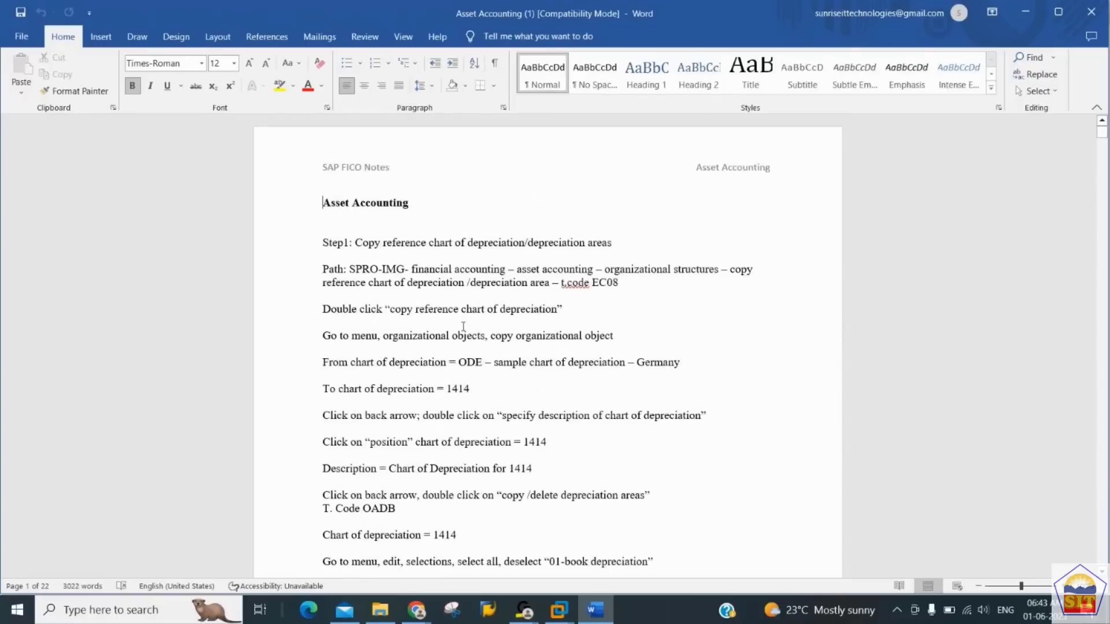
pyautogui.press('Down')
pyautogui.press('Down')
pyautogui.press('Down')
pyautogui.press('Down')
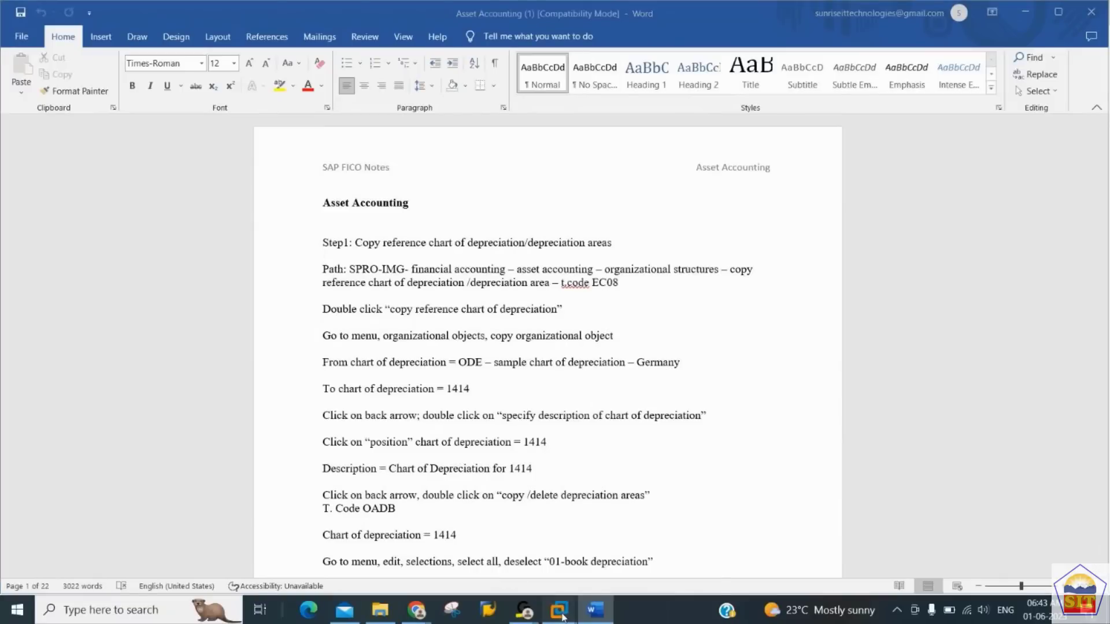
# - Switch to the SAP session in VMware Workstation and open the SAP Reference IMG through transaction SPRO
pyautogui.moveTo(560, 614)
pyautogui.click(642, 513)
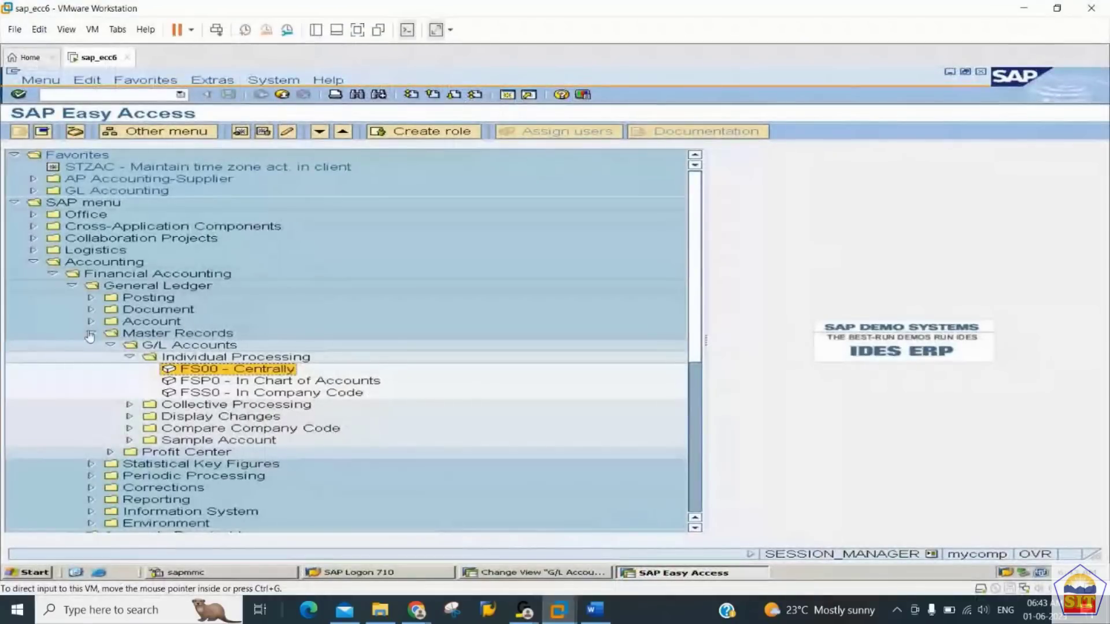
pyautogui.click(74, 97)
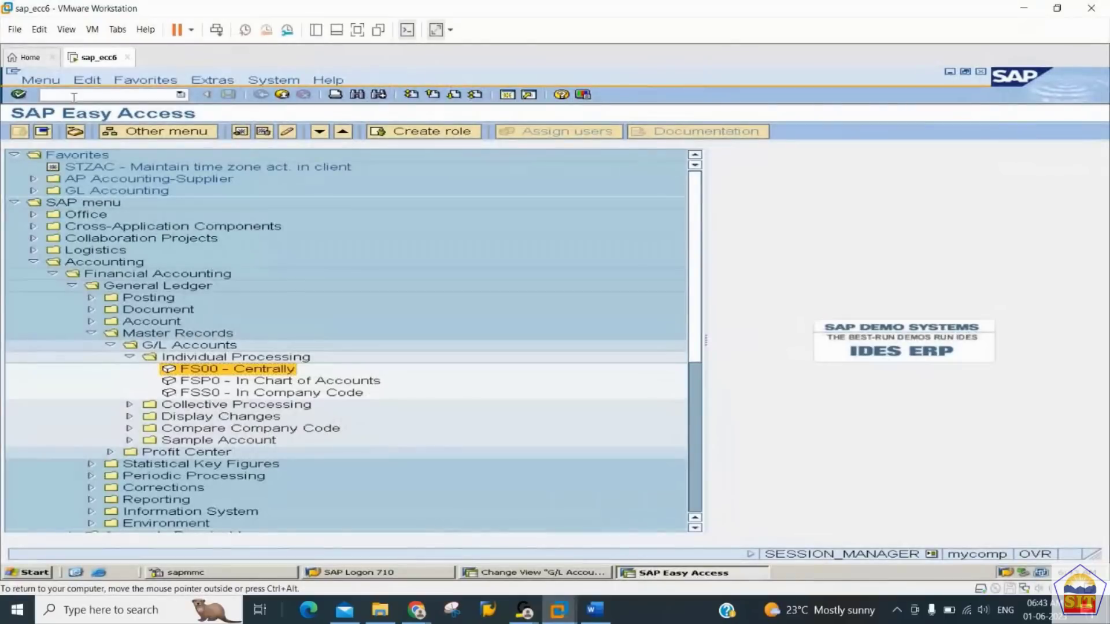
pyautogui.write('spro')
pyautogui.press('Return')
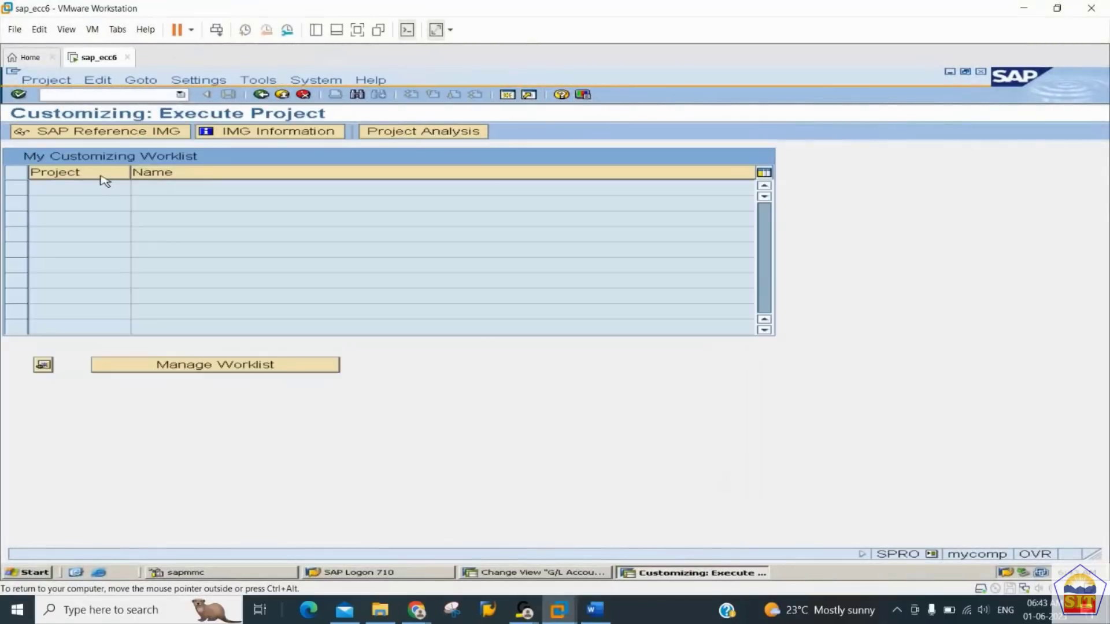
pyautogui.click(128, 135)
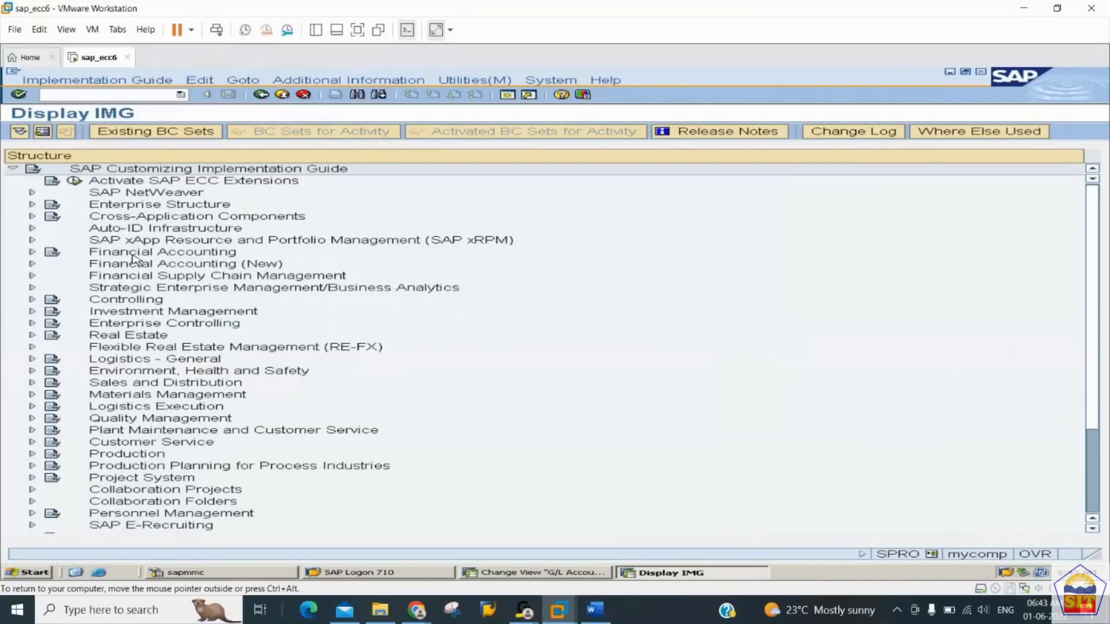
# - Expand Financial Accounting (New), Asset Accounting and Organizational Structures in the implementation guide
pyautogui.click(132, 254)
pyautogui.doubleClick(132, 262)
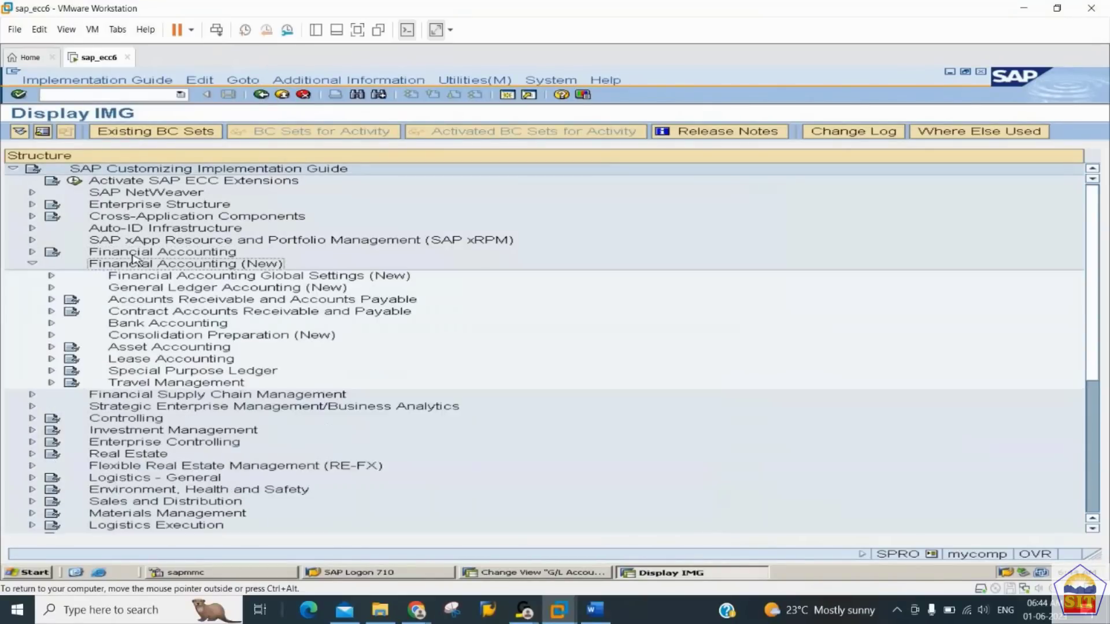
pyautogui.press('Down')
pyautogui.press('Down')
pyautogui.press('Down')
pyautogui.press('Down')
pyautogui.press('Down')
pyautogui.press('Down')
pyautogui.press('Down')
pyautogui.press('Right')
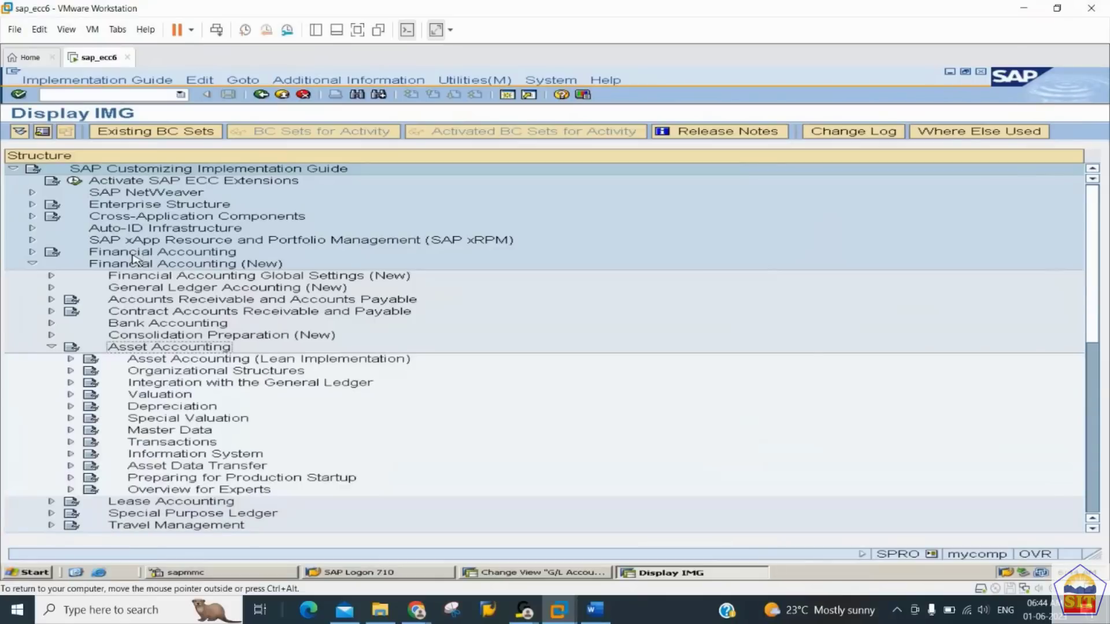
pyautogui.press('Down')
pyautogui.press('Down')
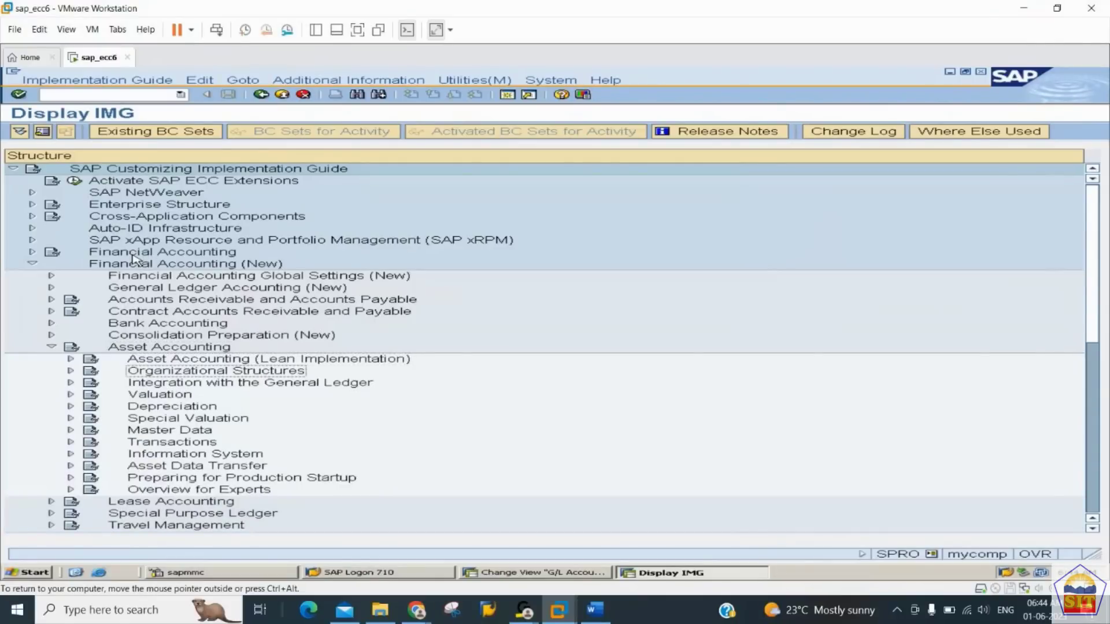
pyautogui.press('Right')
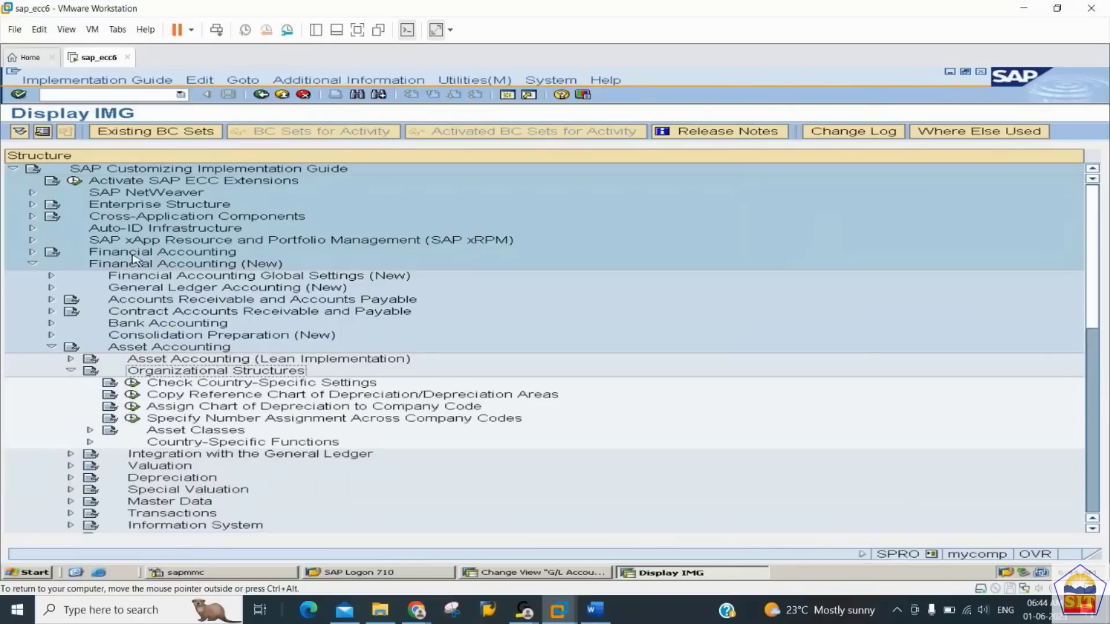
# - Execute Copy Reference Chart of Depreciation/Depreciation Areas and choose the Copy Reference Chart of Depreciation activity
pyautogui.press('Down')
pyautogui.press('Down')
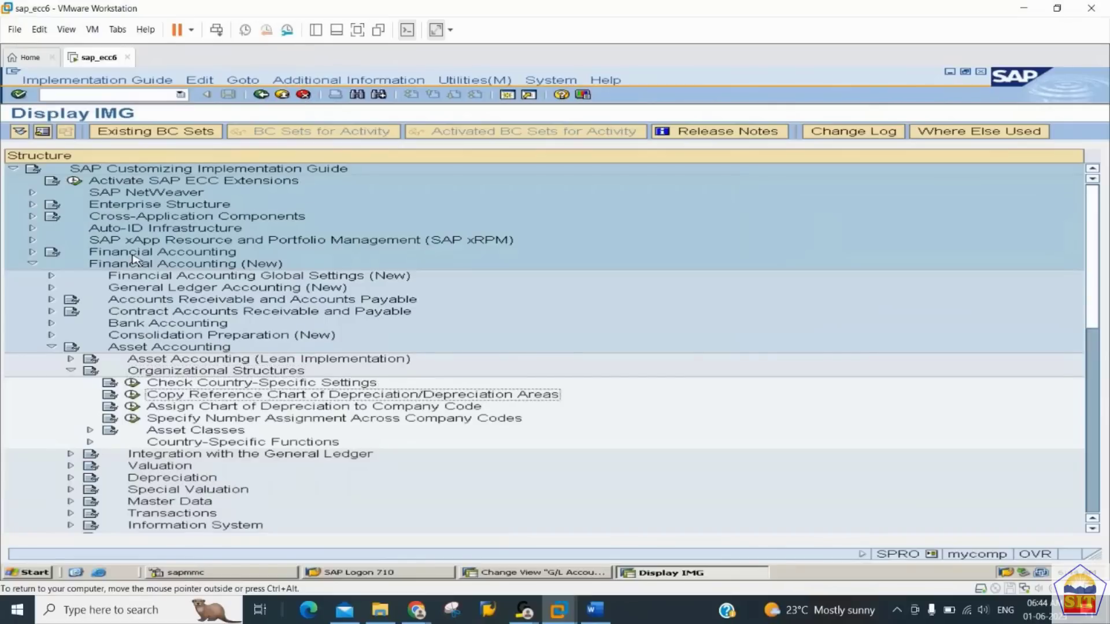
pyautogui.click(131, 397)
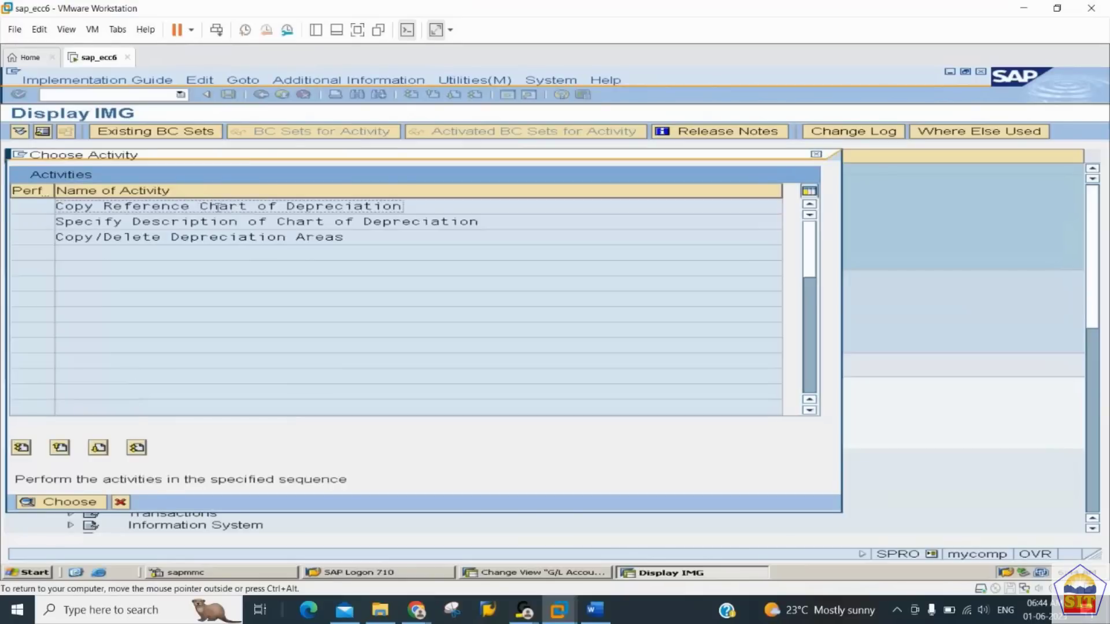
pyautogui.moveTo(210, 207); pyautogui.dragTo(344, 207)
pyautogui.click(176, 207)
pyautogui.doubleClick(174, 206)
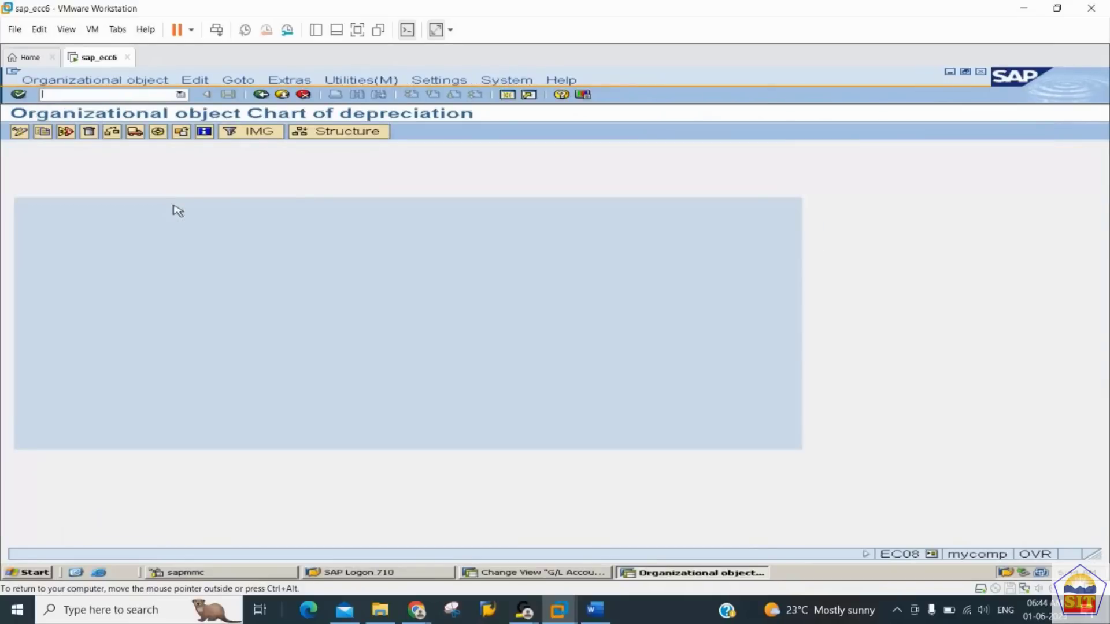
# - Start copying a chart of depreciation and open the list of available source charts for From Chart of dep
pyautogui.click(46, 137)
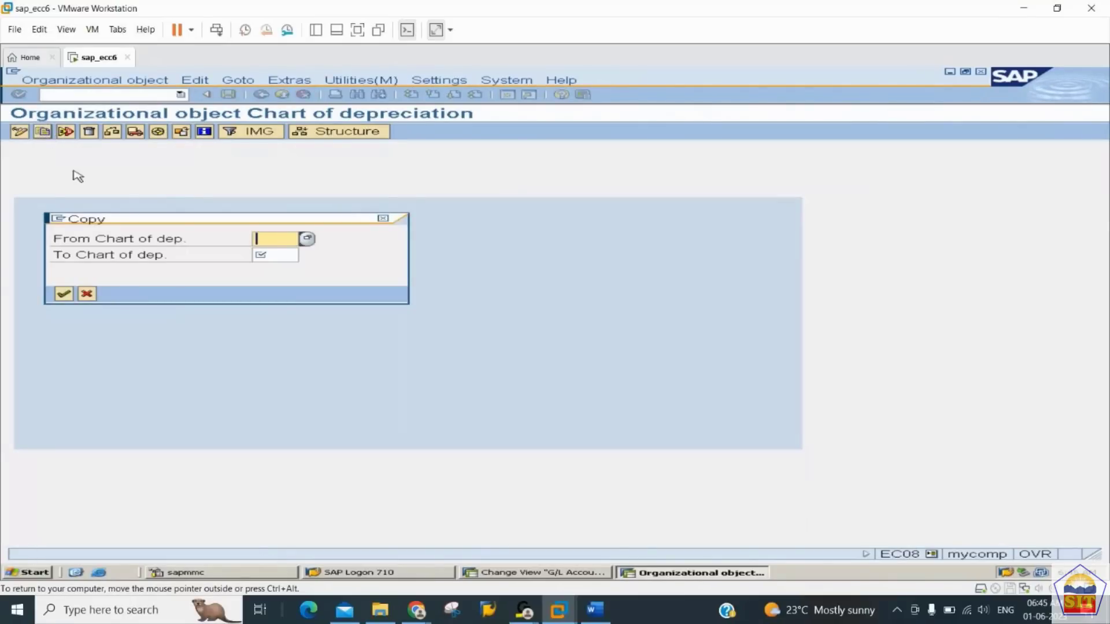
pyautogui.click(306, 239)
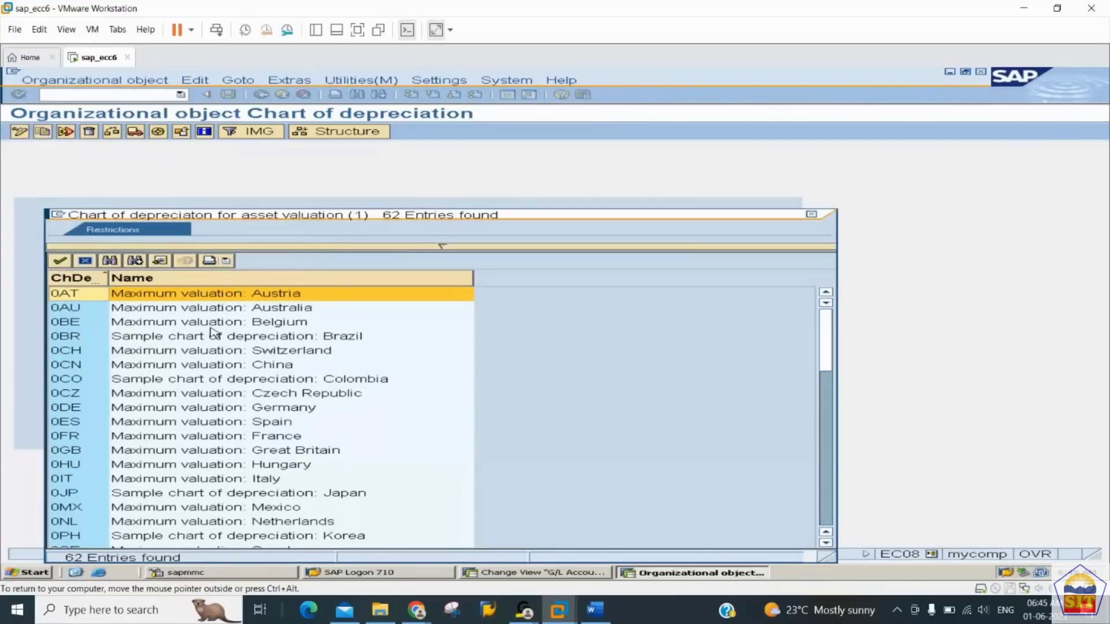
# - Look through the available source charts of depreciation, comparing the country-specific maximum valuation and sample chart entries
pyautogui.press('Down')
pyautogui.press('Down')
pyautogui.press('Down')
pyautogui.press('Down')
pyautogui.press('Down')
pyautogui.press('Down')
pyautogui.press('Down')
pyautogui.press('Down')
pyautogui.press('Down')
pyautogui.press('Down')
pyautogui.press('Down')
pyautogui.press('Down')
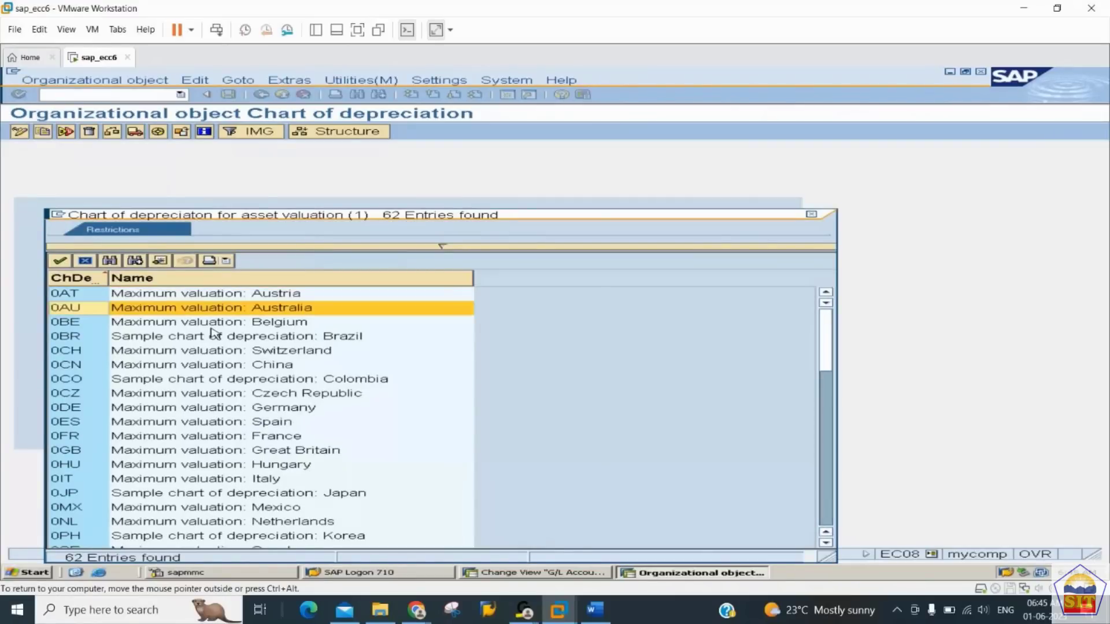
pyautogui.press('Down')
pyautogui.press('Down')
pyautogui.press('Down')
pyautogui.press('Down')
pyautogui.press('Down')
pyautogui.press('Down')
pyautogui.press('Down')
pyautogui.press('Down')
pyautogui.press('Down')
pyautogui.press('Down')
pyautogui.press('Down')
pyautogui.press('Down')
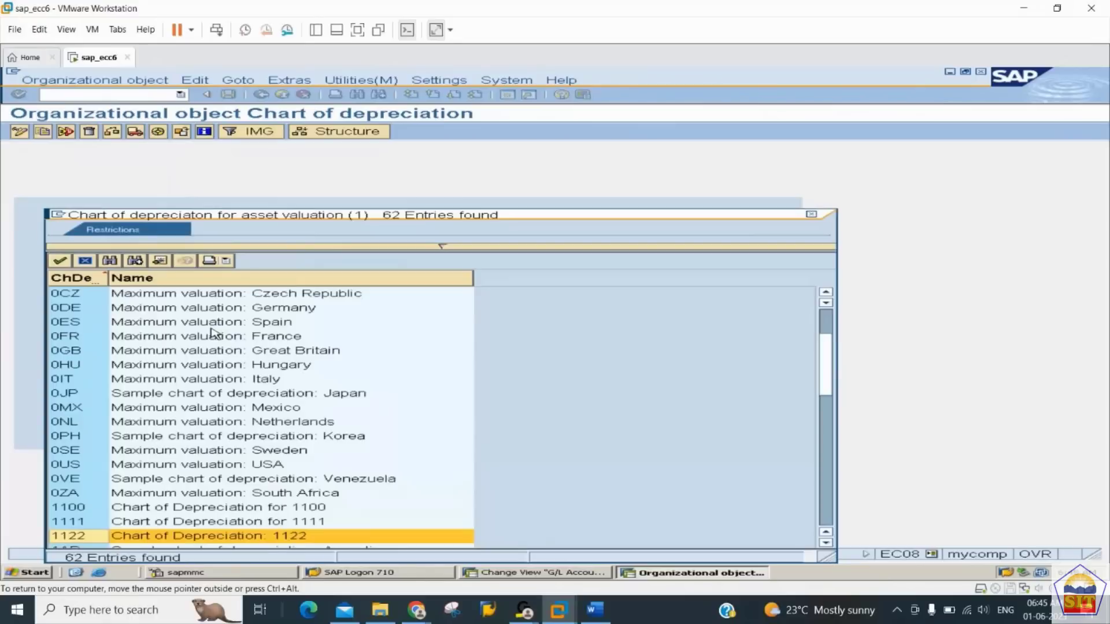
pyautogui.press('Down')
pyautogui.press('Down')
pyautogui.press('Down')
pyautogui.press('Down')
pyautogui.press('Down')
pyautogui.press('Down')
pyautogui.press('Down')
pyautogui.press('Down')
pyautogui.press('Down')
pyautogui.press('Down')
pyautogui.press('Down')
pyautogui.press('Down')
pyautogui.press('Down')
pyautogui.press('Down')
pyautogui.press('Down')
pyautogui.press('Up')
pyautogui.press('Up')
pyautogui.press('Up')
pyautogui.press('Up')
pyautogui.press('Up')
pyautogui.press('Up')
pyautogui.press('Up')
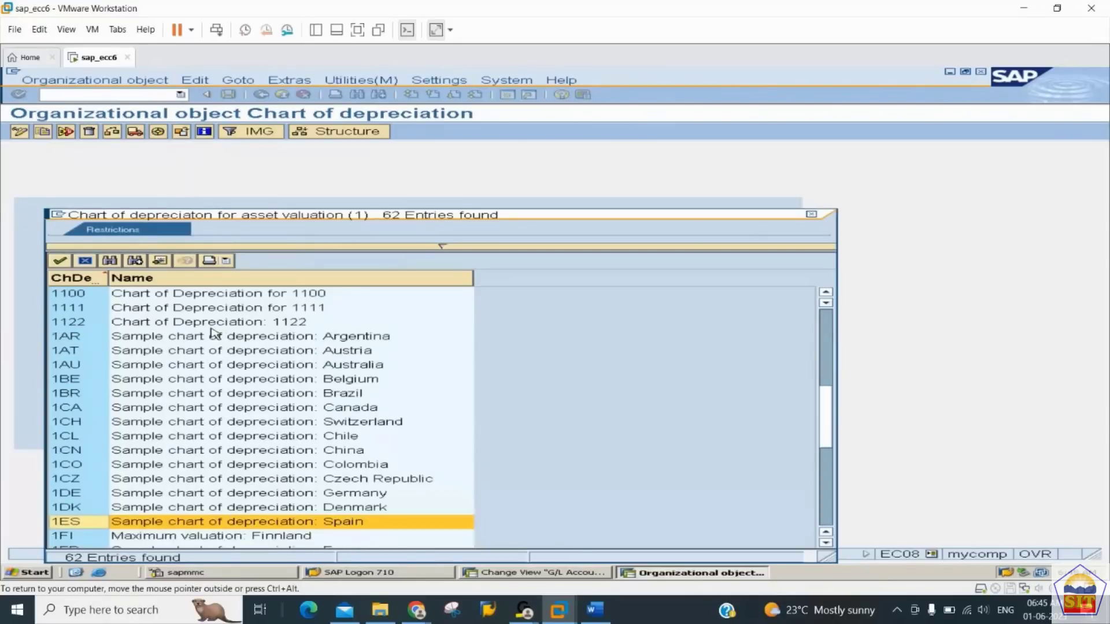
pyautogui.press('Up')
pyautogui.press('Up')
pyautogui.press('Up')
pyautogui.press('Up')
pyautogui.press('Up')
pyautogui.press('Up')
pyautogui.press('Up')
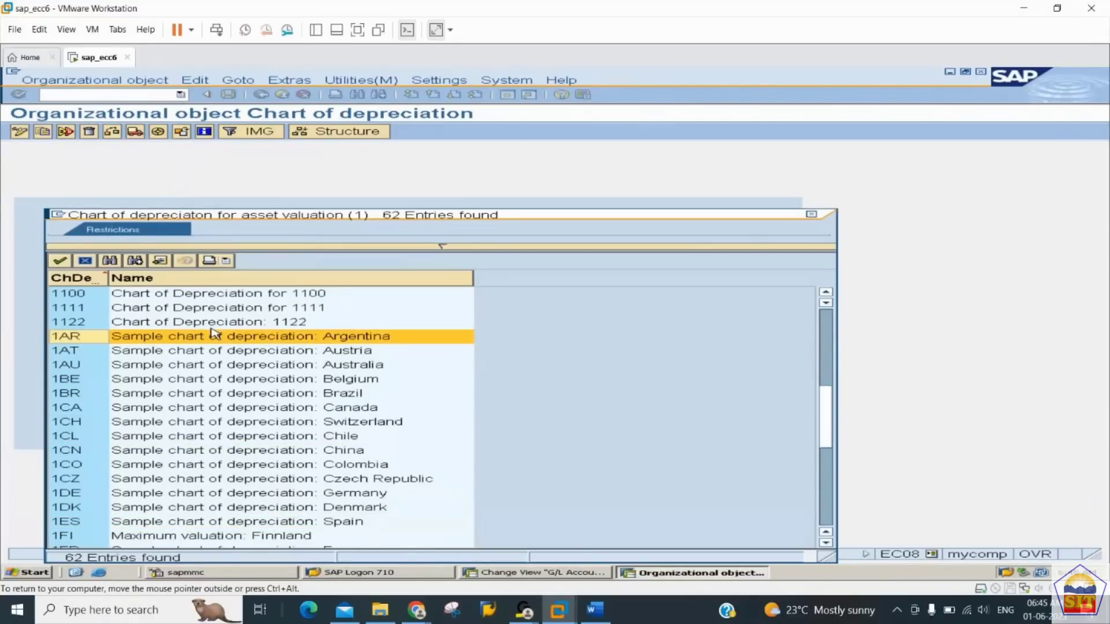
pyautogui.press('Down')
pyautogui.press('Down')
pyautogui.press('Down')
pyautogui.press('Down')
pyautogui.press('Down')
pyautogui.press('Down')
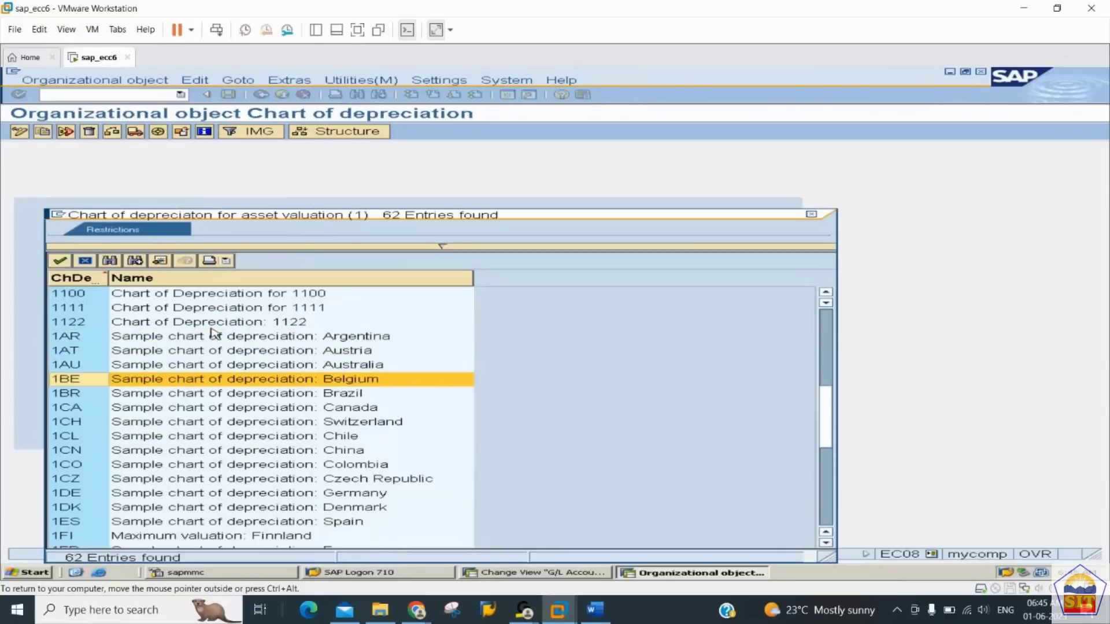
pyautogui.press('Down')
pyautogui.press('Down')
pyautogui.press('Down')
pyautogui.press('Down')
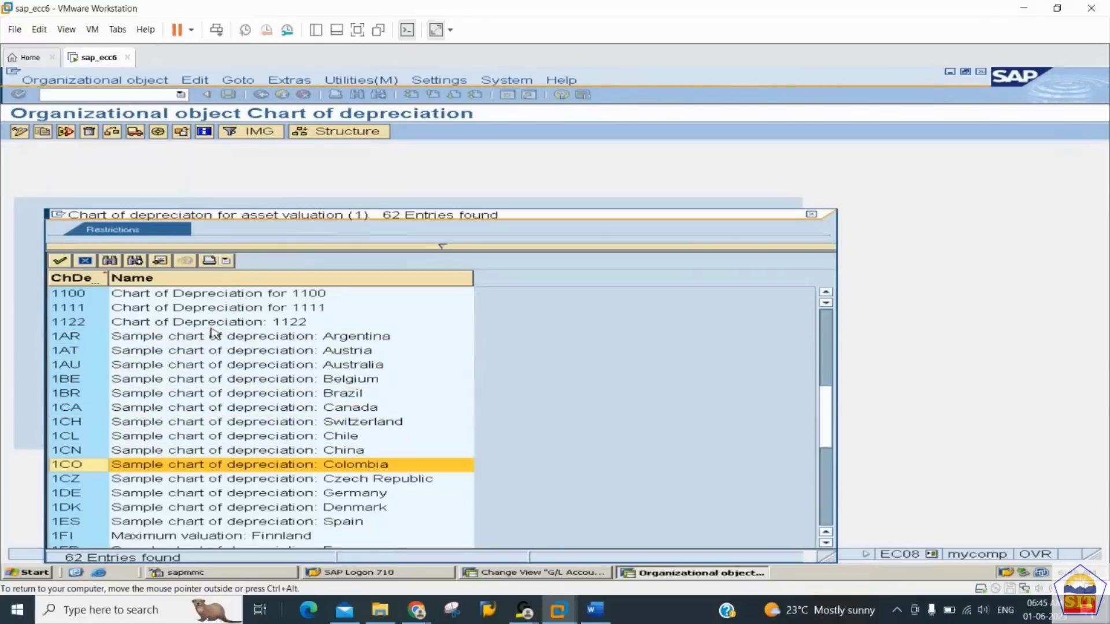
pyautogui.press('Up')
pyautogui.press('Up')
pyautogui.press('Up')
pyautogui.press('Up')
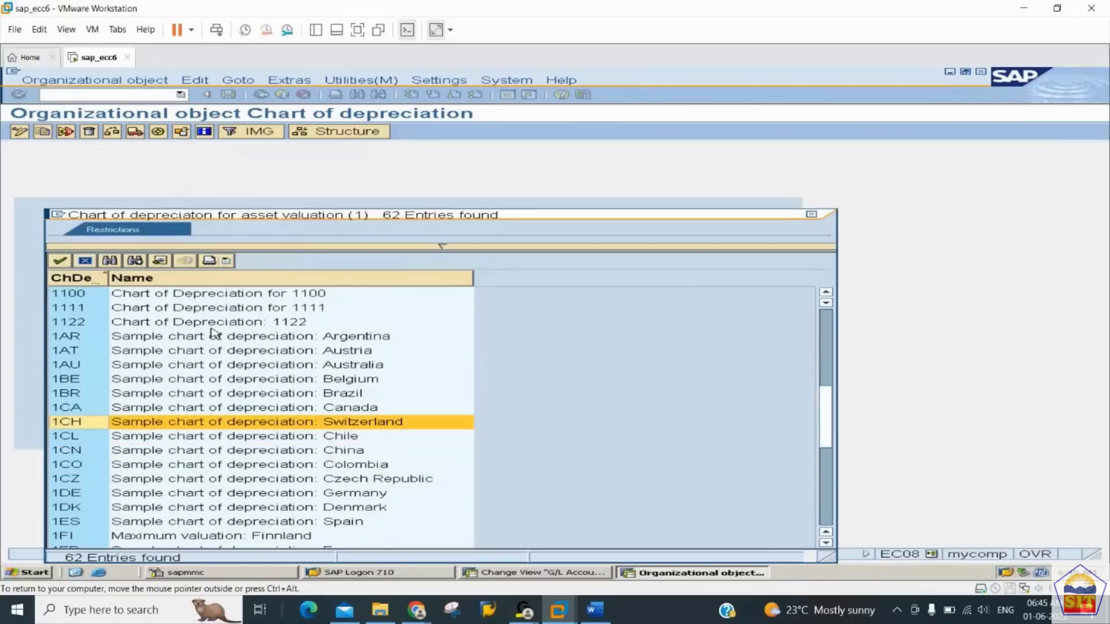
pyautogui.press('Up')
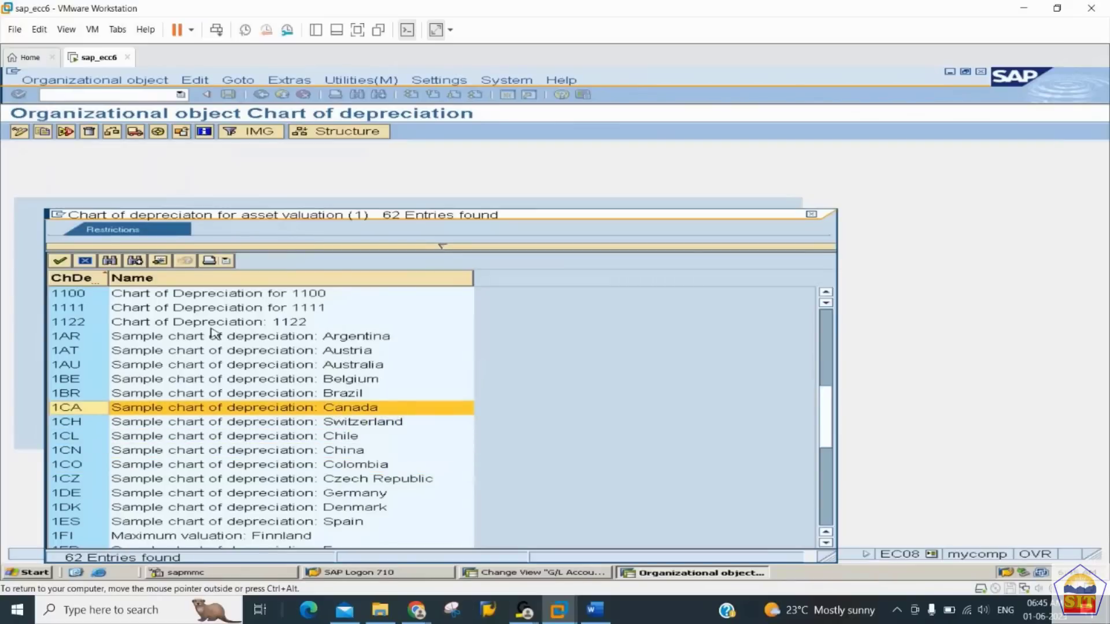
pyautogui.press('Down')
pyautogui.press('Down')
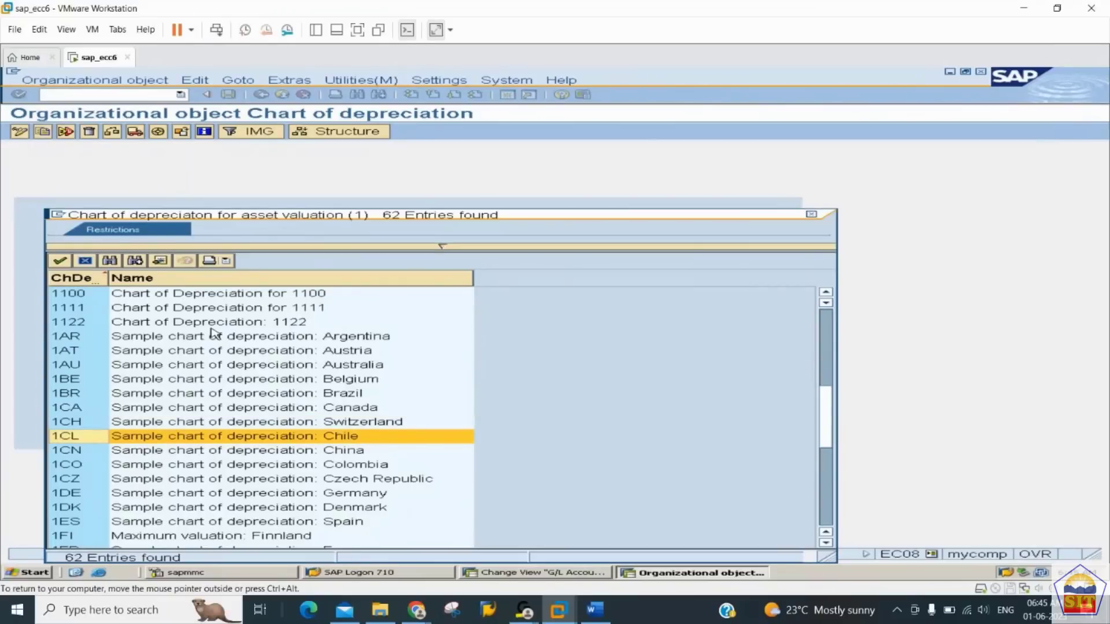
pyautogui.press('Down')
pyautogui.press('Down')
pyautogui.press('Down')
pyautogui.press('Down')
pyautogui.press('Down')
pyautogui.press('Down')
pyautogui.press('Down')
pyautogui.press('Down')
pyautogui.press('Down')
pyautogui.press('Down')
pyautogui.press('Down')
pyautogui.press('Down')
pyautogui.press('Down')
pyautogui.press('Down')
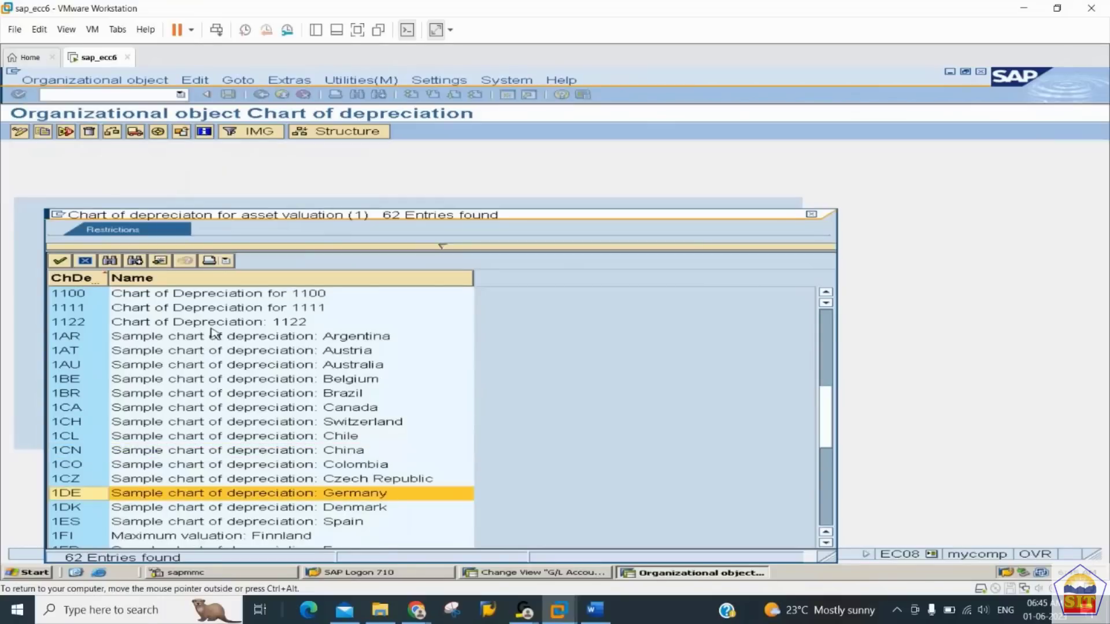
pyautogui.press('Up')
pyautogui.press('Up')
pyautogui.press('Up')
pyautogui.press('Up')
pyautogui.press('Up')
pyautogui.press('Up')
pyautogui.press('Up')
pyautogui.press('Up')
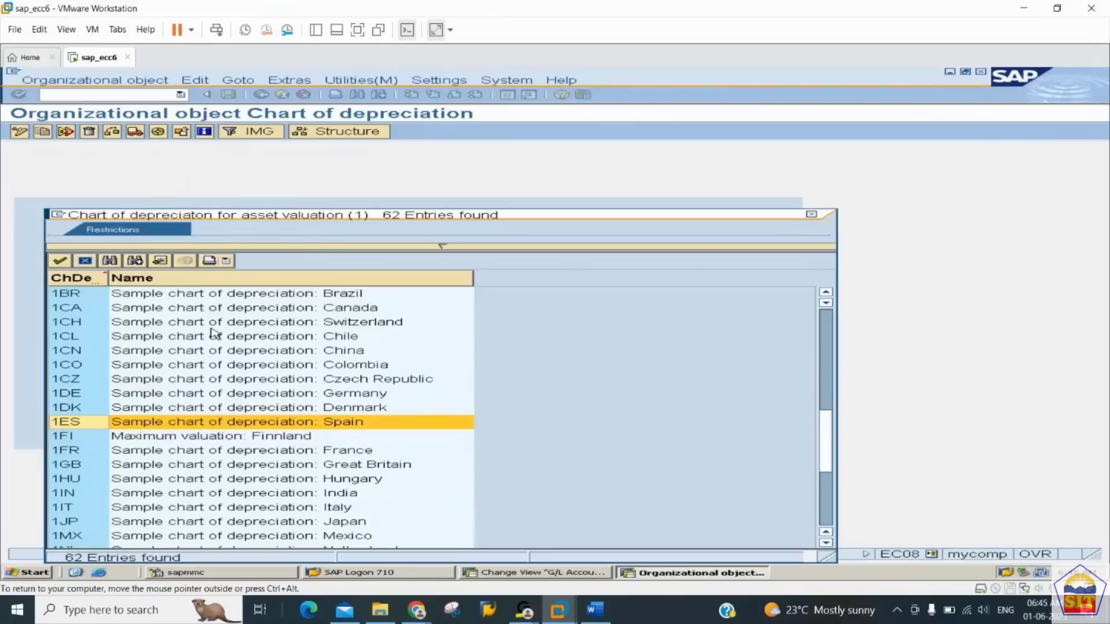
pyautogui.press('Down')
pyautogui.press('Down')
pyautogui.press('Down')
pyautogui.press('Down')
pyautogui.press('Down')
pyautogui.press('Down')
pyautogui.press('Down')
pyautogui.press('Down')
pyautogui.press('Down')
pyautogui.press('Down')
pyautogui.press('Down')
pyautogui.press('Down')
pyautogui.press('Down')
pyautogui.press('Down')
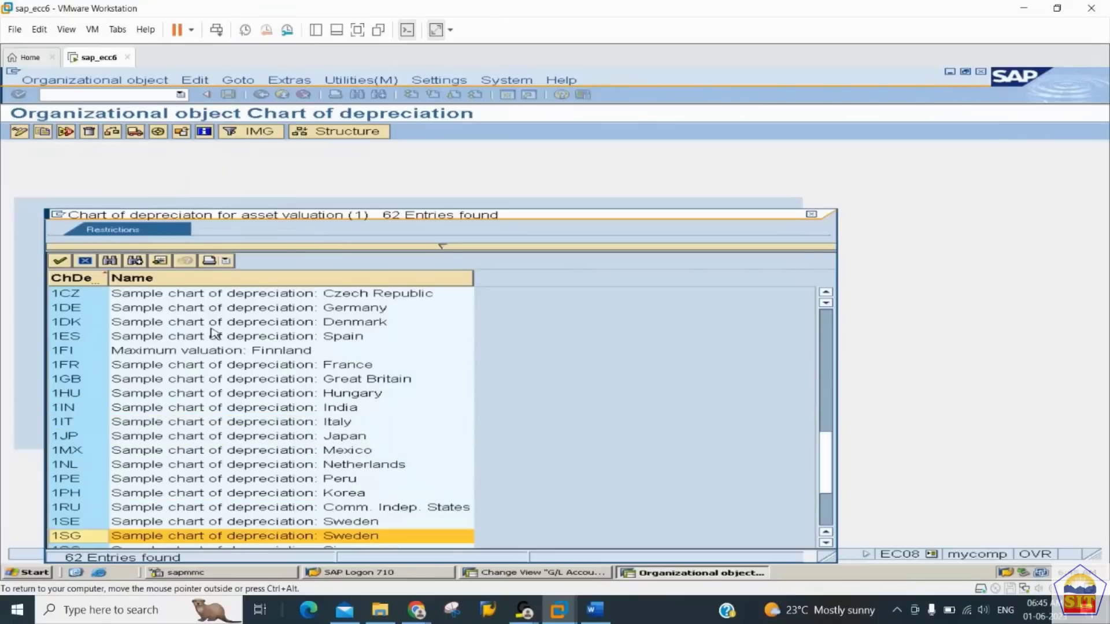
pyautogui.press('Down')
pyautogui.press('Down')
pyautogui.press('Down')
pyautogui.press('Down')
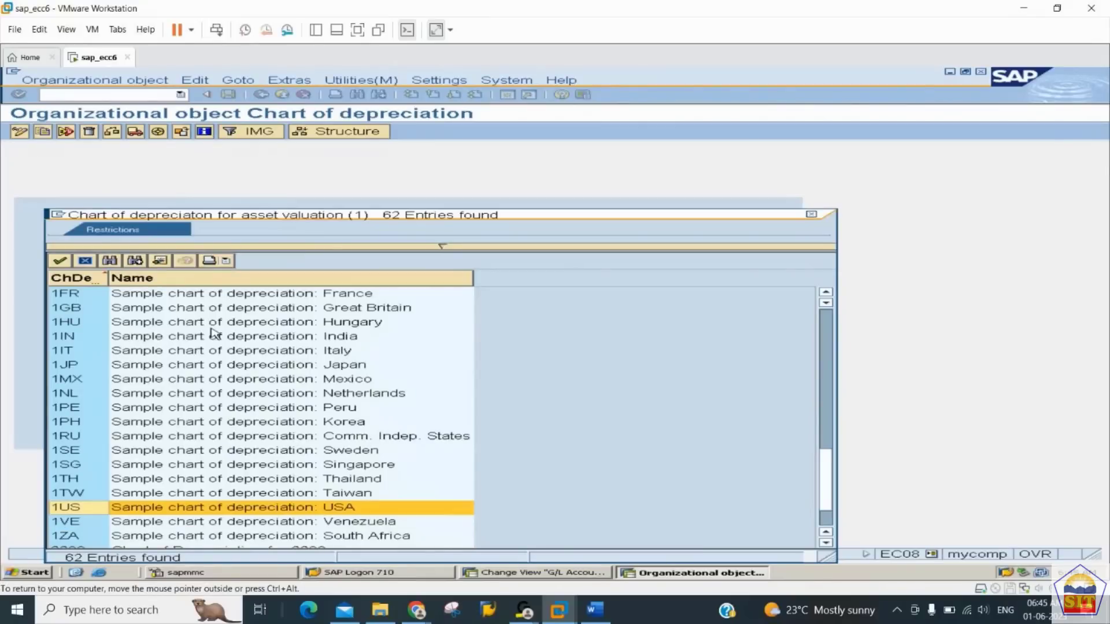
pyautogui.press('Up')
pyautogui.press('Up')
pyautogui.press('Up')
pyautogui.press('Up')
pyautogui.press('Up')
pyautogui.press('Up')
pyautogui.press('Up')
pyautogui.press('Up')
pyautogui.press('Up')
pyautogui.press('Up')
pyautogui.press('Up')
pyautogui.press('Up')
pyautogui.press('Up')
pyautogui.press('Up')
pyautogui.press('Up')
pyautogui.press('Up')
pyautogui.press('Up')
pyautogui.press('Up')
pyautogui.press('Up')
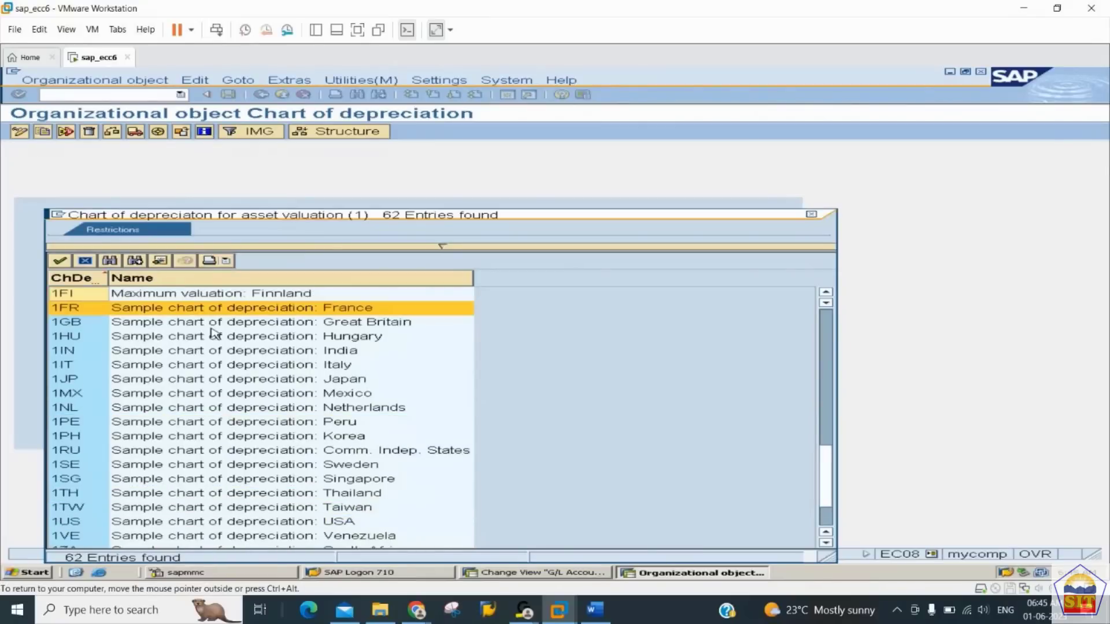
pyautogui.press('Down')
pyautogui.press('Down')
pyautogui.press('Down')
pyautogui.press('Down')
pyautogui.press('Down')
pyautogui.press('Down')
pyautogui.press('Down')
pyautogui.press('Down')
pyautogui.press('Down')
pyautogui.press('Down')
pyautogui.press('Down')
pyautogui.press('Down')
pyautogui.press('Down')
pyautogui.press('Down')
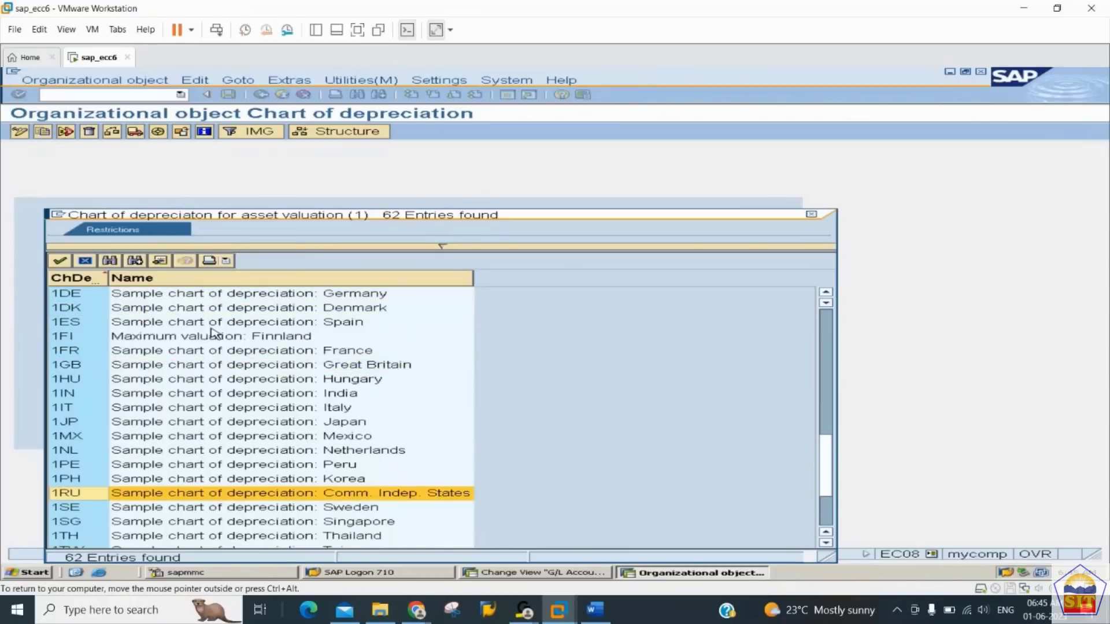
# - Examine the country-specific sample charts in the source list, from China and Germany through to the Universal entry
pyautogui.press('Up')
pyautogui.press('Up')
pyautogui.press('Up')
pyautogui.press('Up')
pyautogui.press('Up')
pyautogui.press('Up')
pyautogui.press('Up')
pyautogui.press('Up')
pyautogui.press('Up')
pyautogui.press('Up')
pyautogui.press('Up')
pyautogui.press('Up')
pyautogui.press('Up')
pyautogui.press('Up')
pyautogui.press('Up')
pyautogui.press('Down')
pyautogui.press('Down')
pyautogui.press('Down')
pyautogui.press('Down')
pyautogui.press('Down')
pyautogui.press('Down')
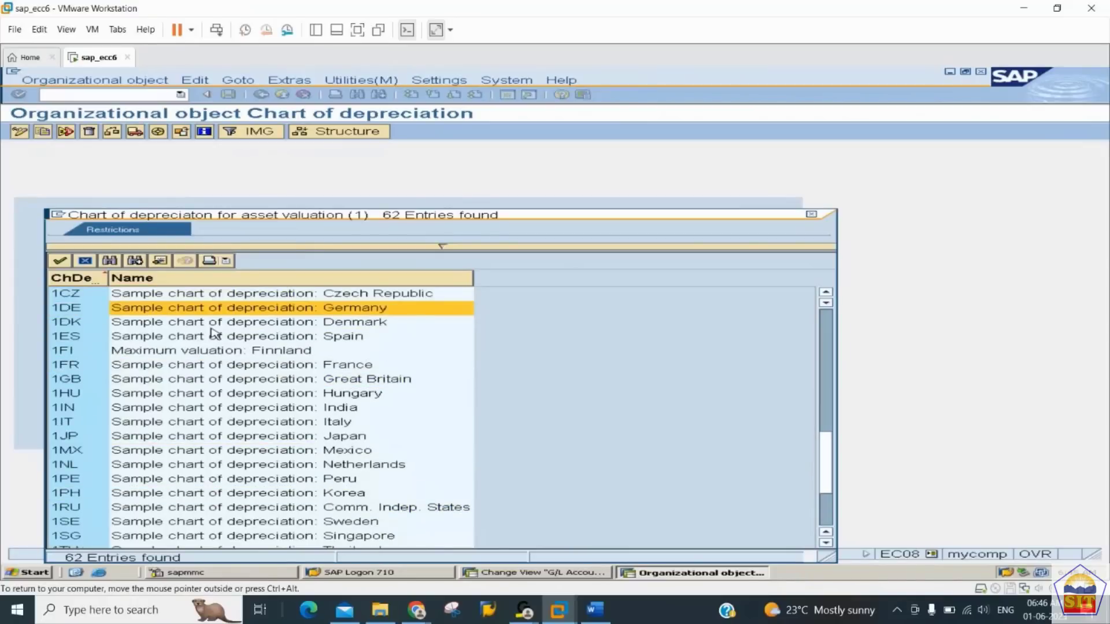
pyautogui.press('Down')
pyautogui.press('Down')
pyautogui.press('Down')
pyautogui.press('Down')
pyautogui.press('Down')
pyautogui.press('Down')
pyautogui.press('Down')
pyautogui.press('Down')
pyautogui.press('Down')
pyautogui.press('Down')
pyautogui.press('Down')
pyautogui.press('Down')
pyautogui.press('Down')
pyautogui.press('Down')
pyautogui.press('Down')
pyautogui.press('Down')
pyautogui.press('Down')
pyautogui.press('Down')
pyautogui.press('Down')
pyautogui.press('Down')
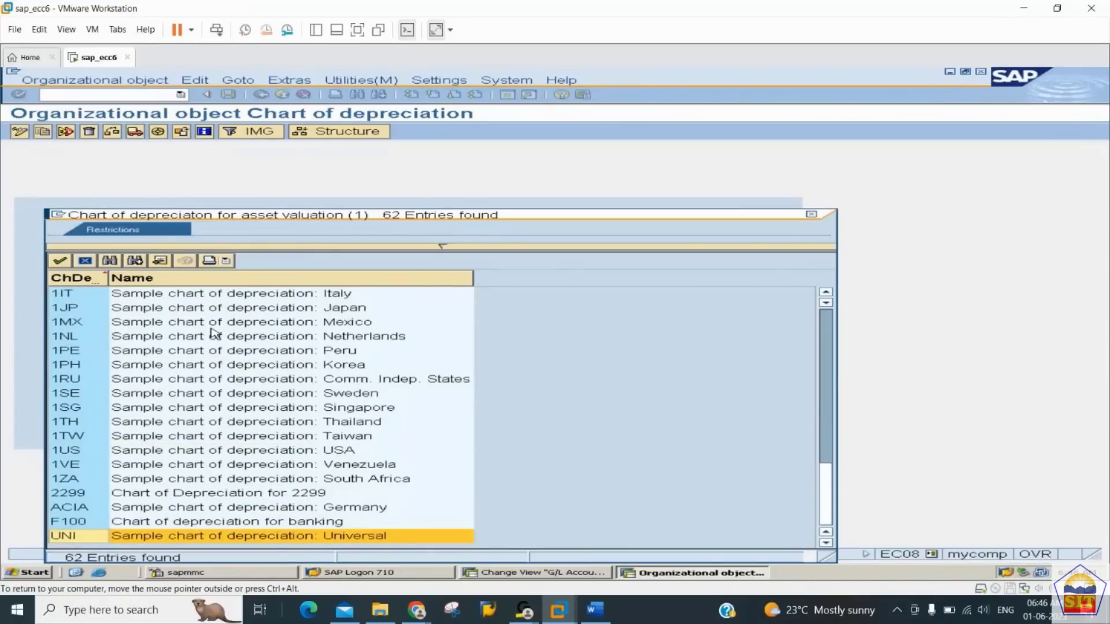
pyautogui.press('Up')
pyautogui.press('Up')
pyautogui.press('Up')
pyautogui.press('Up')
pyautogui.press('Up')
pyautogui.press('Up')
pyautogui.press('Up')
pyautogui.press('Up')
pyautogui.press('Up')
pyautogui.press('Up')
pyautogui.press('Up')
pyautogui.press('Up')
pyautogui.press('Up')
pyautogui.press('Up')
pyautogui.press('Up')
pyautogui.press('Up')
pyautogui.press('Up')
pyautogui.press('Up')
pyautogui.press('Up')
pyautogui.press('Up')
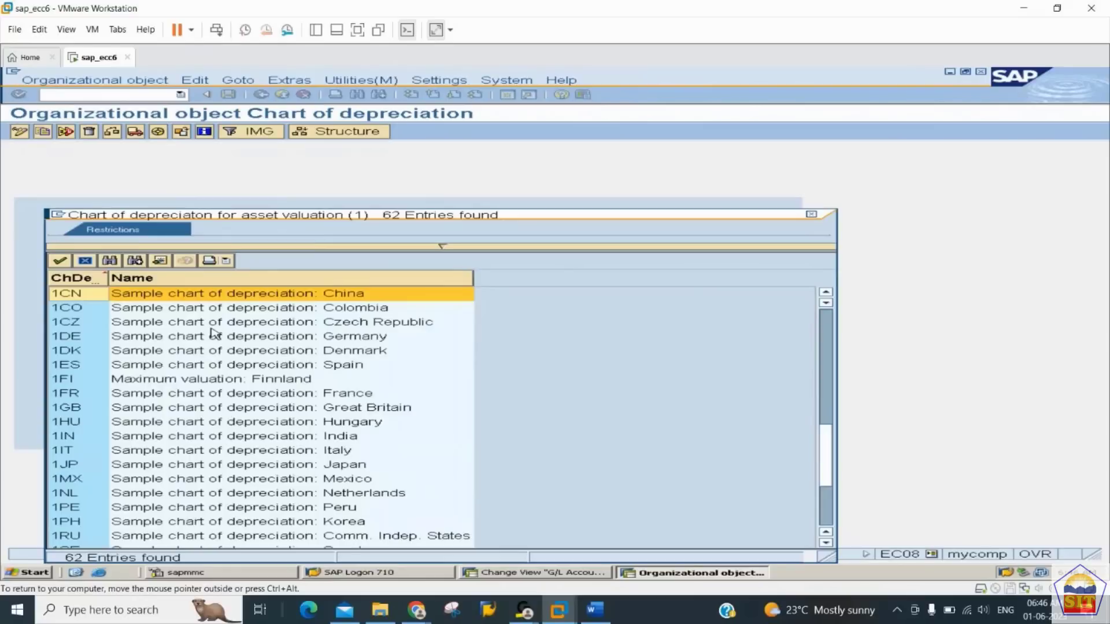
pyautogui.press('Down')
pyautogui.press('Down')
pyautogui.press('Down')
pyautogui.press('Down')
pyautogui.press('Down')
pyautogui.press('Down')
pyautogui.press('Down')
pyautogui.press('Down')
pyautogui.press('Down')
pyautogui.press('Down')
pyautogui.press('Down')
pyautogui.press('Down')
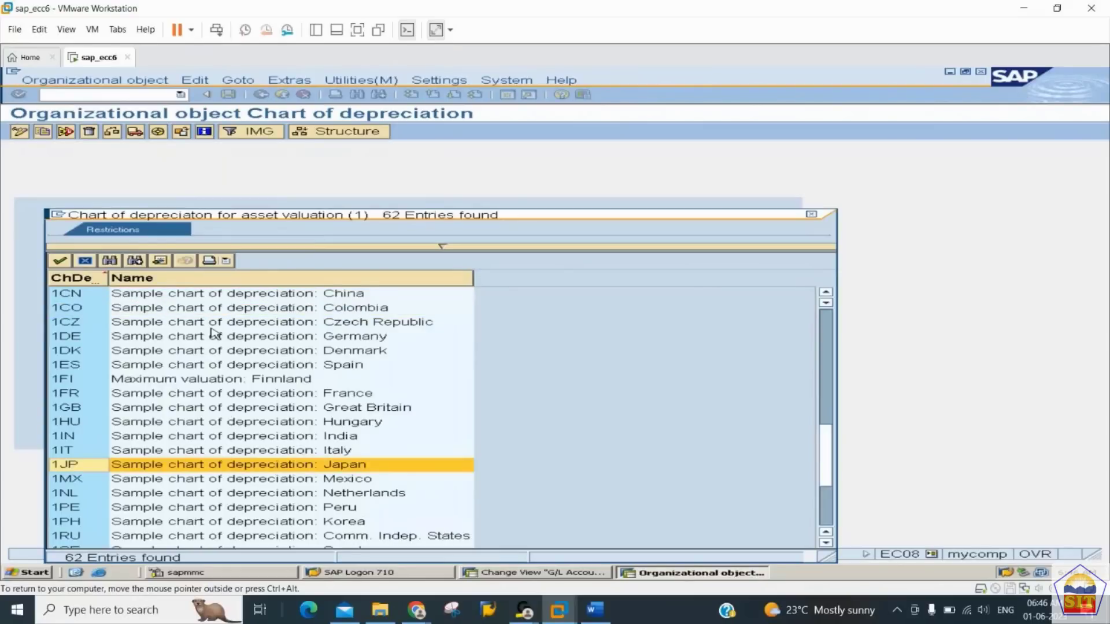
pyautogui.press('Down')
pyautogui.press('Down')
pyautogui.press('Down')
pyautogui.press('Down')
pyautogui.press('Down')
pyautogui.press('Down')
pyautogui.press('Down')
pyautogui.press('Down')
pyautogui.press('Down')
pyautogui.press('Down')
pyautogui.press('Down')
pyautogui.press('Down')
pyautogui.press('Down')
pyautogui.press('Down')
pyautogui.press('Down')
pyautogui.press('Up')
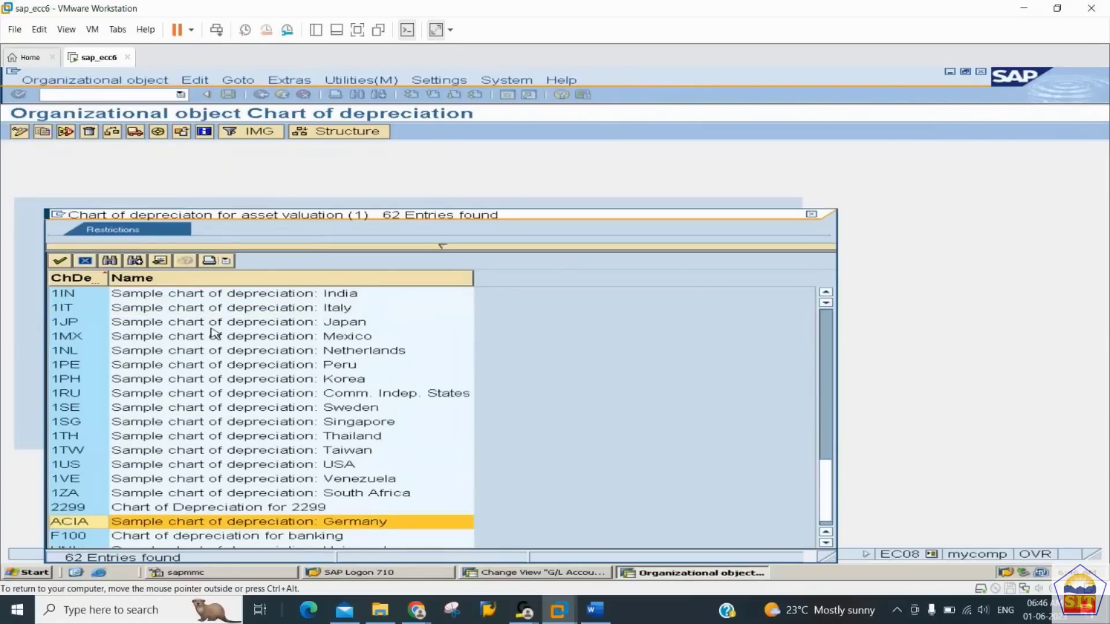
pyautogui.press('Up')
pyautogui.press('Up')
pyautogui.press('Up')
pyautogui.press('Up')
pyautogui.press('Up')
pyautogui.press('Up')
pyautogui.press('Up')
pyautogui.press('Up')
pyautogui.press('Up')
pyautogui.press('Up')
pyautogui.press('Up')
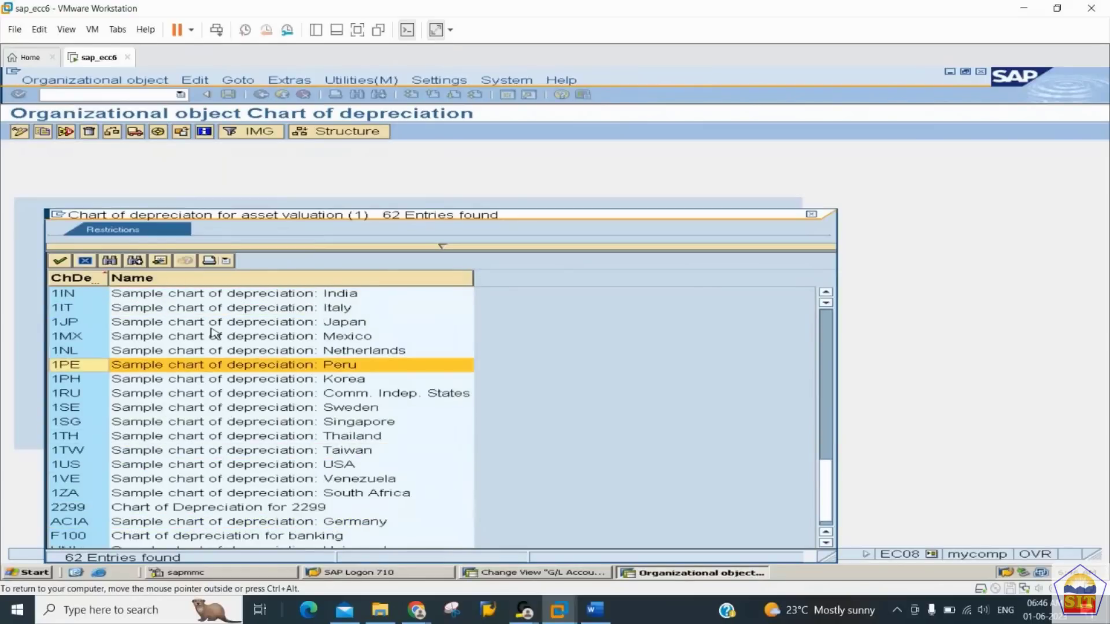
# - Choose the USA sample chart 1US as the source chart of depreciation and submit the copy with 2244 as the target
pyautogui.press('Down')
pyautogui.press('Down')
pyautogui.press('Down')
pyautogui.press('Down')
pyautogui.press('Down')
pyautogui.press('Down')
pyautogui.press('Down')
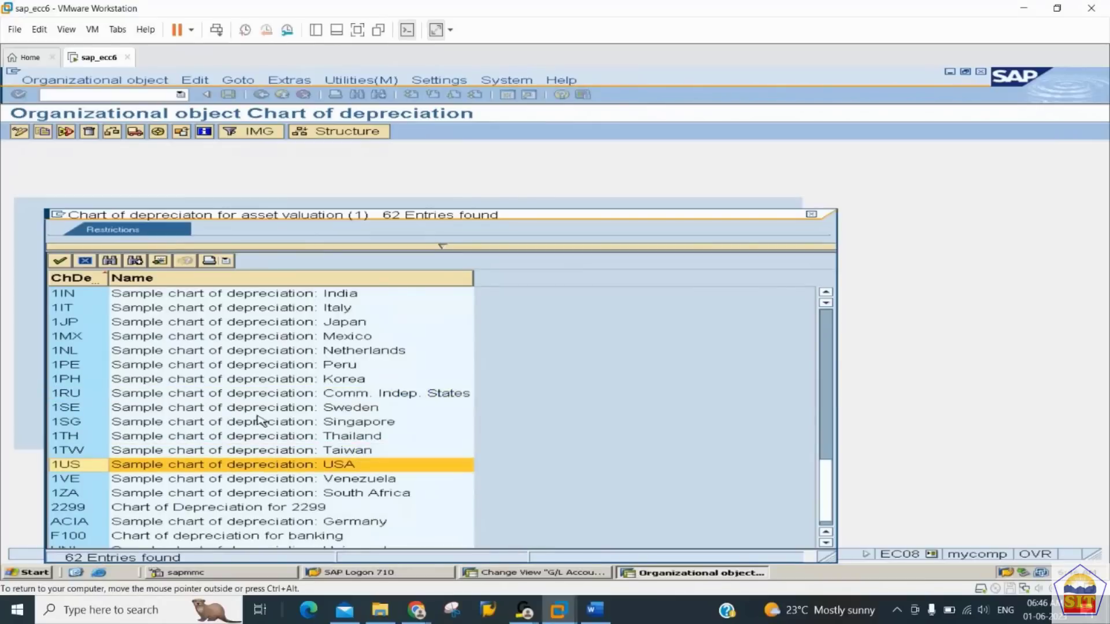
pyautogui.doubleClick(262, 466)
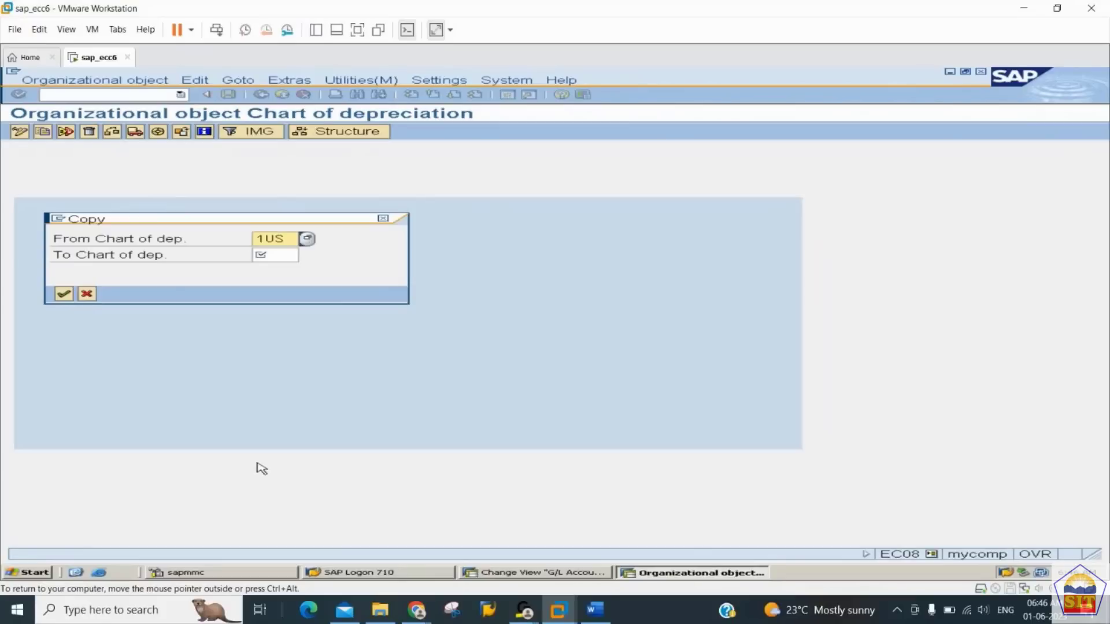
pyautogui.press('Tab')
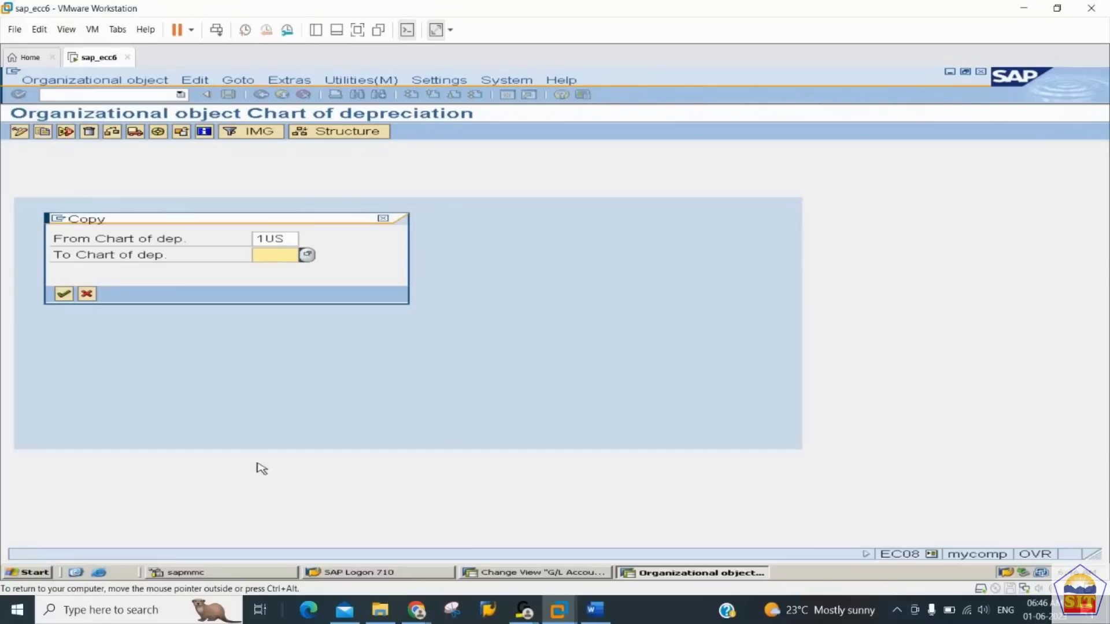
pyautogui.write('2244')
pyautogui.press('Tab')
pyautogui.press('Return')
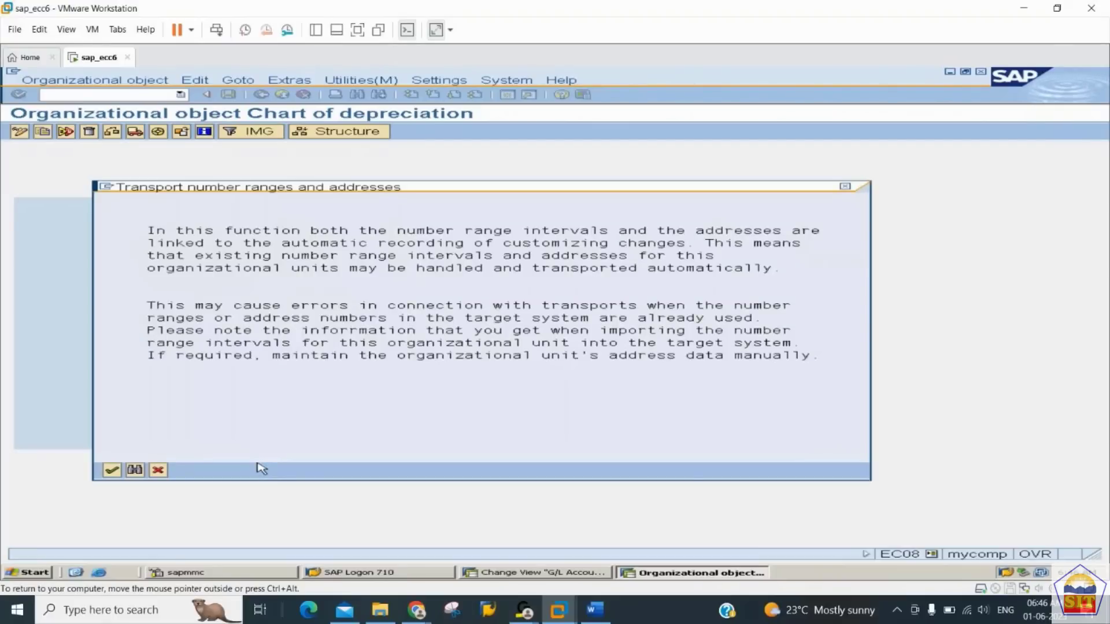
# - Accept the number range transport notice, record the copy in customizing request ECCK900022, and return to the activity list
pyautogui.press('Return')
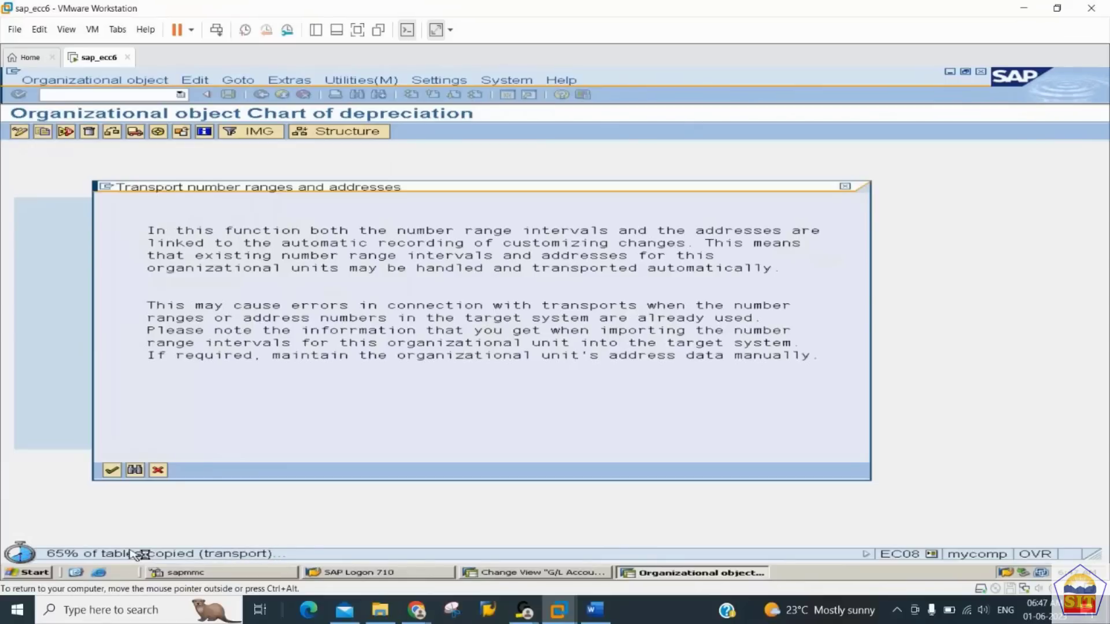
pyautogui.press('Return')
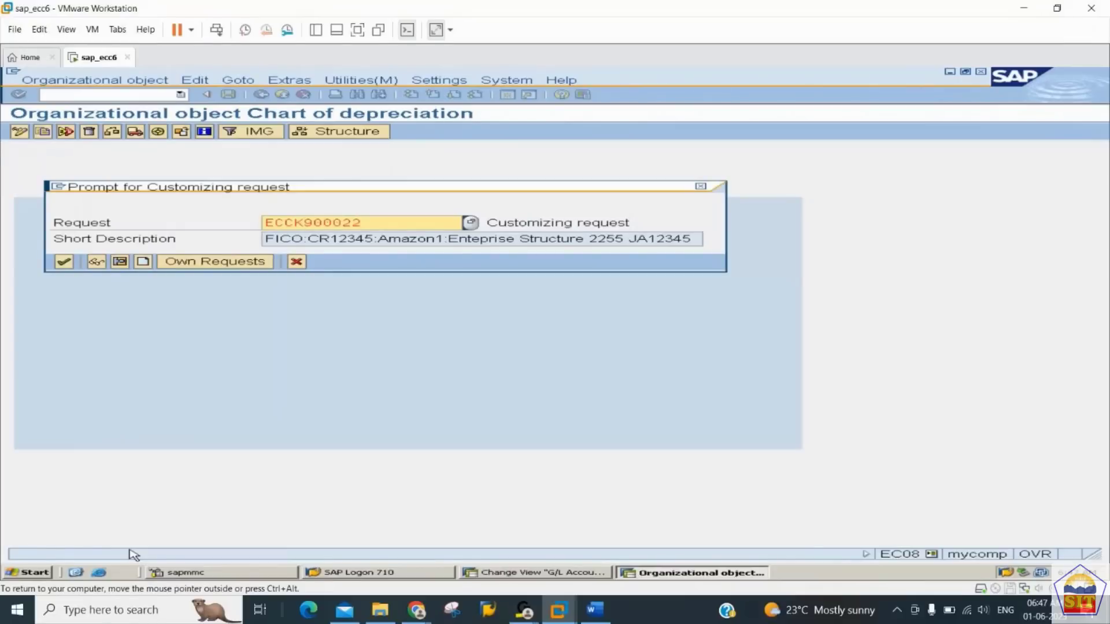
pyautogui.press('Return')
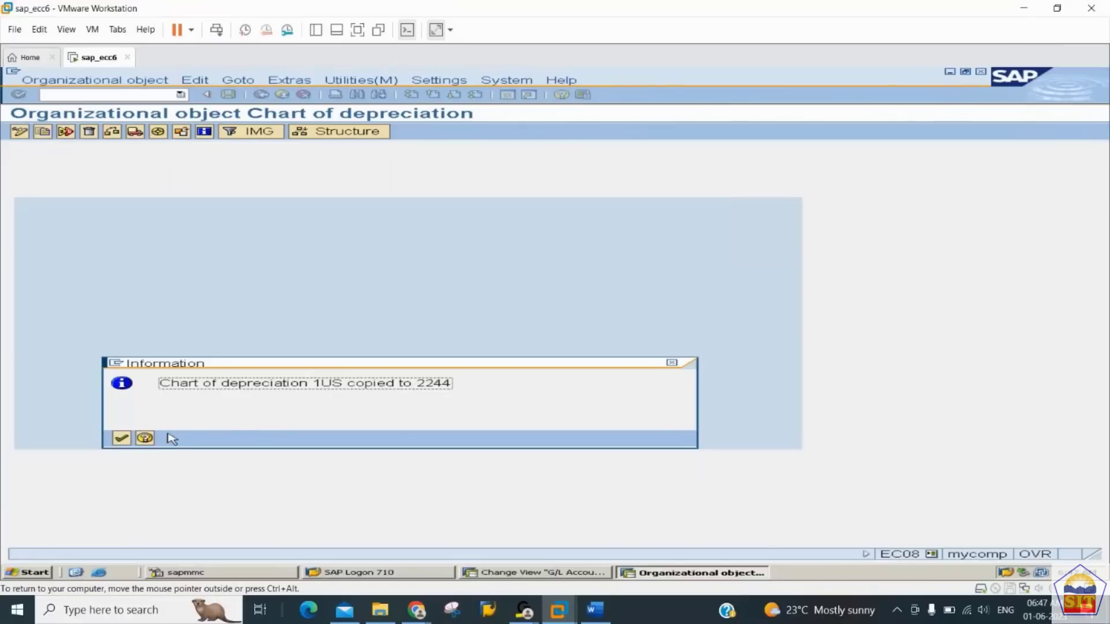
pyautogui.click(121, 440)
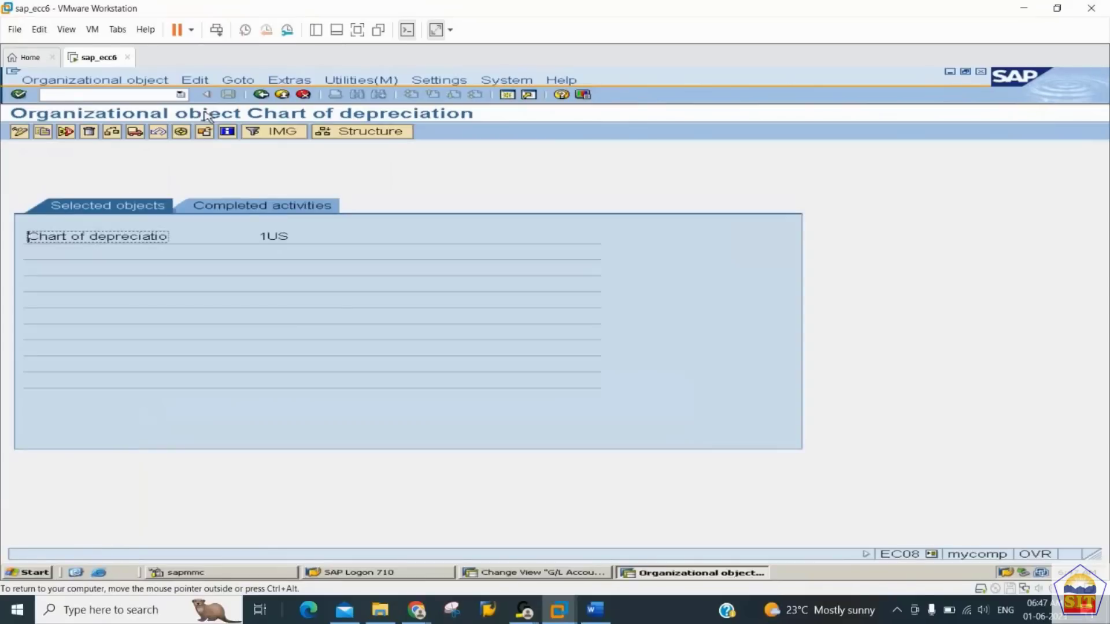
pyautogui.click(261, 95)
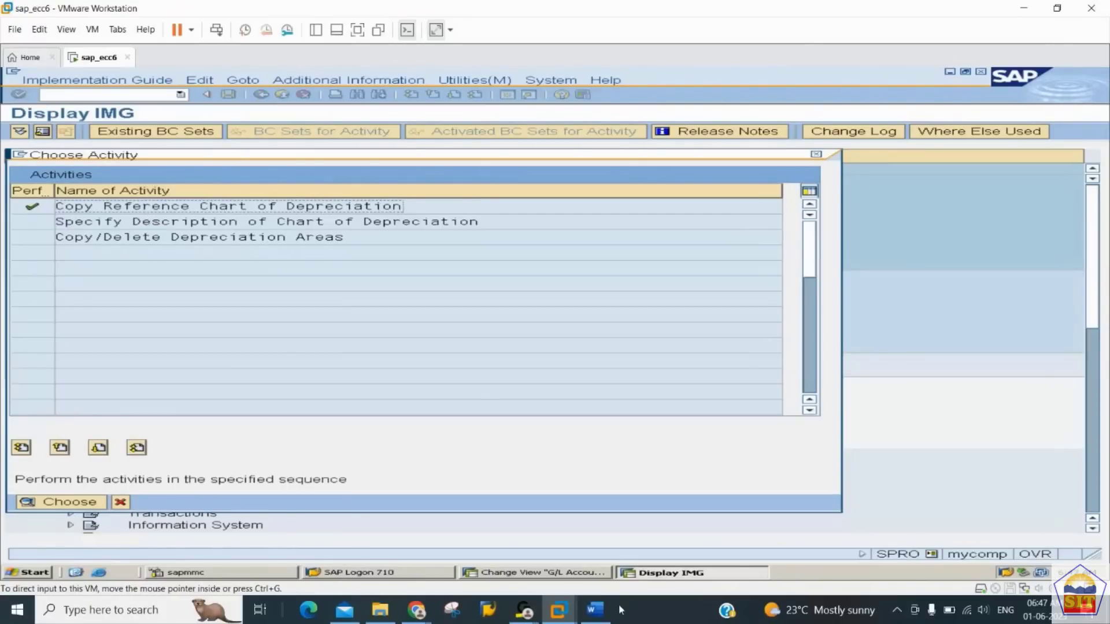
# - Switch to the Asset Accounting notes in Word and read the instructions for specifying the description of the chart of depreciation
pyautogui.click(596, 609)
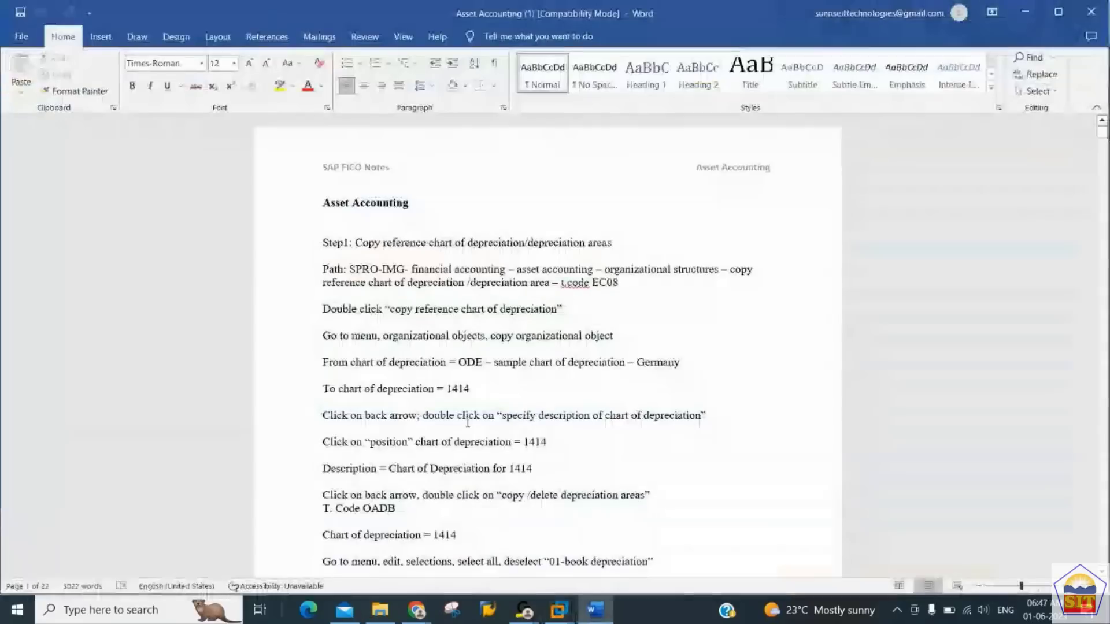
pyautogui.press('Down')
pyautogui.press('Down')
pyautogui.press('Down')
pyautogui.press('Down')
pyautogui.press('Down')
pyautogui.press('Down')
pyautogui.press('Down')
pyautogui.press('Down')
pyautogui.press('Down')
pyautogui.press('Down')
pyautogui.press('Down')
pyautogui.press('Down')
pyautogui.press('Down')
pyautogui.press('Down')
pyautogui.press('Down')
pyautogui.press('Up')
pyautogui.press('Up')
pyautogui.press('Up')
pyautogui.press('Up')
pyautogui.press('Up')
pyautogui.press('Up')
pyautogui.press('Up')
pyautogui.press('Up')
pyautogui.press('Up')
pyautogui.press('Up')
pyautogui.press('Up')
pyautogui.press('Up')
pyautogui.press('Up')
pyautogui.press('Up')
pyautogui.press('Up')
pyautogui.press('Up')
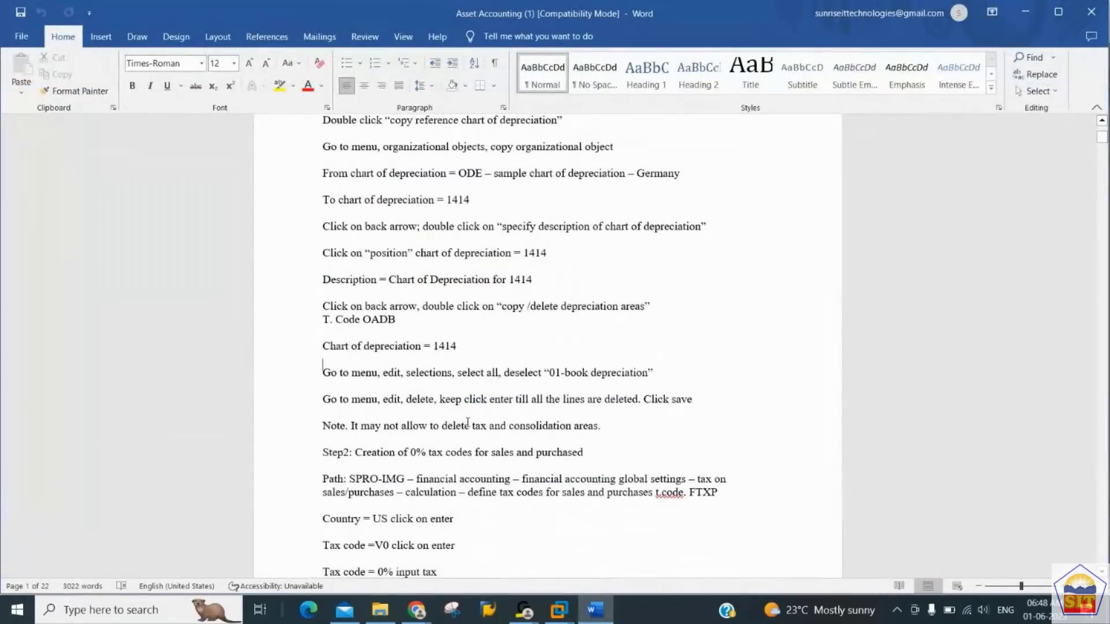
pyautogui.press('Up')
pyautogui.press('Up')
pyautogui.press('Up')
pyautogui.press('Up')
pyautogui.press('Up')
pyautogui.press('Down')
pyautogui.press('Down')
# - Switch back to SAP, open the activity for specifying the chart of depreciation description, and position the list at chart 2244
pyautogui.hotkey('alt', 'Tab')
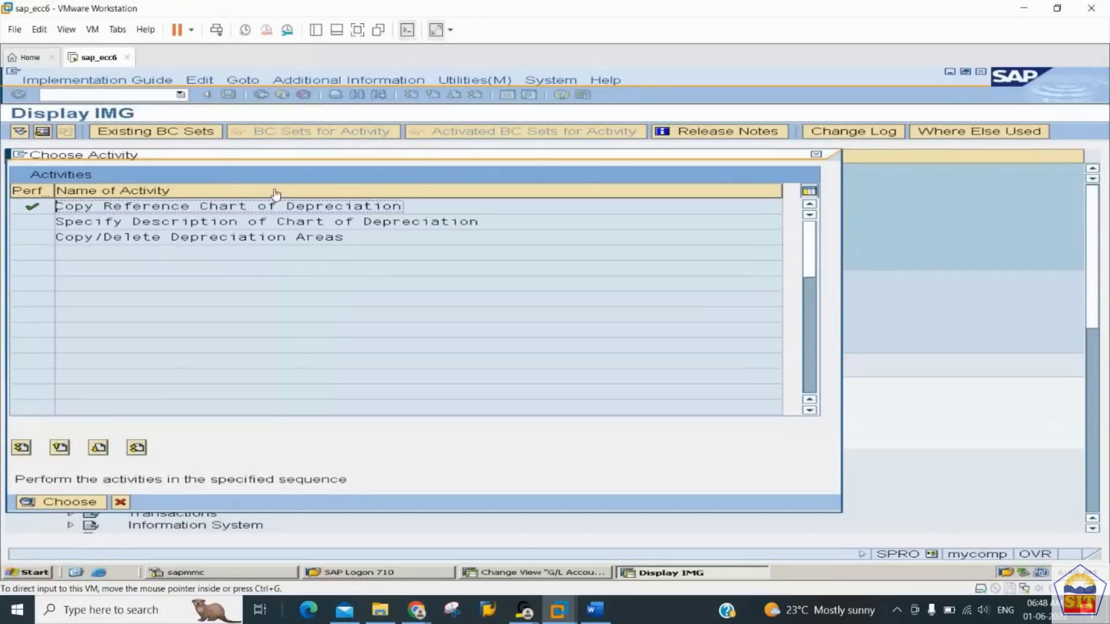
pyautogui.click(302, 227)
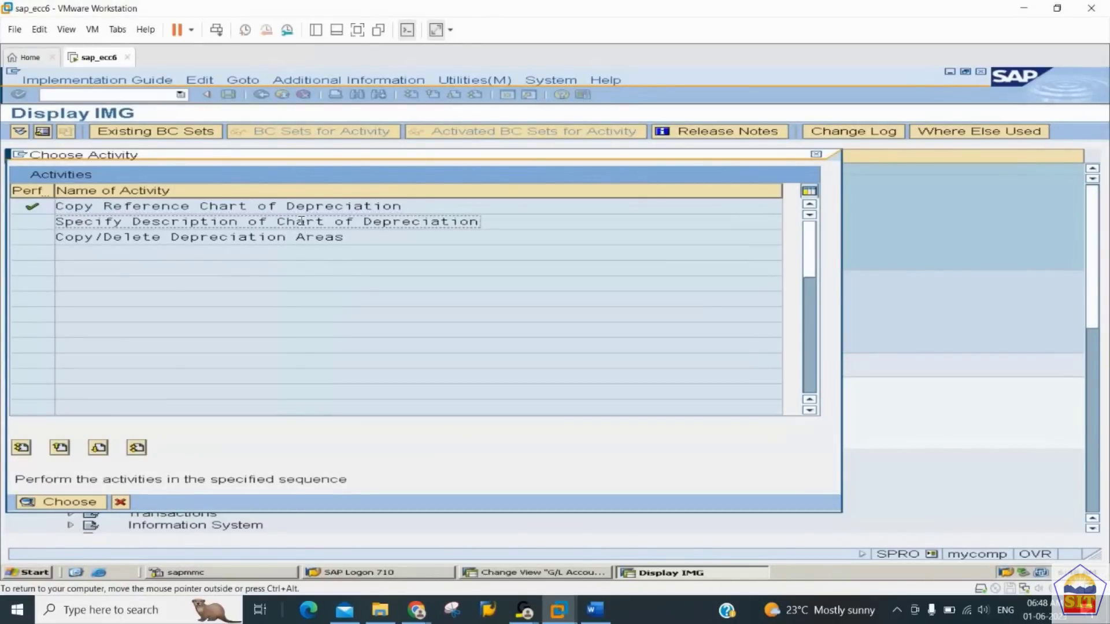
pyautogui.doubleClick(305, 225)
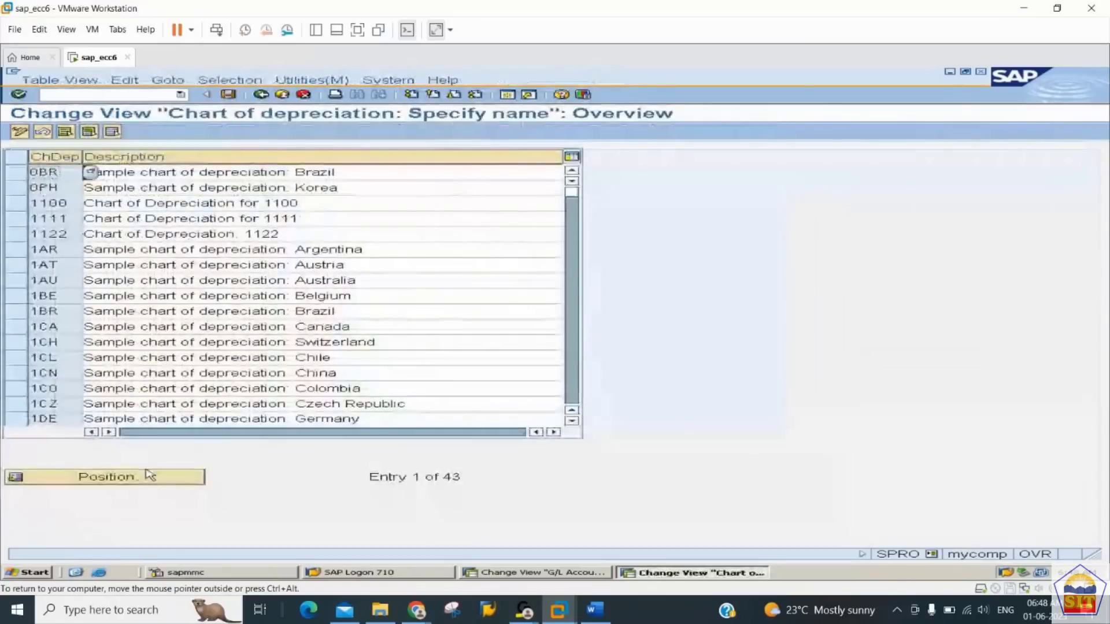
pyautogui.click(107, 477)
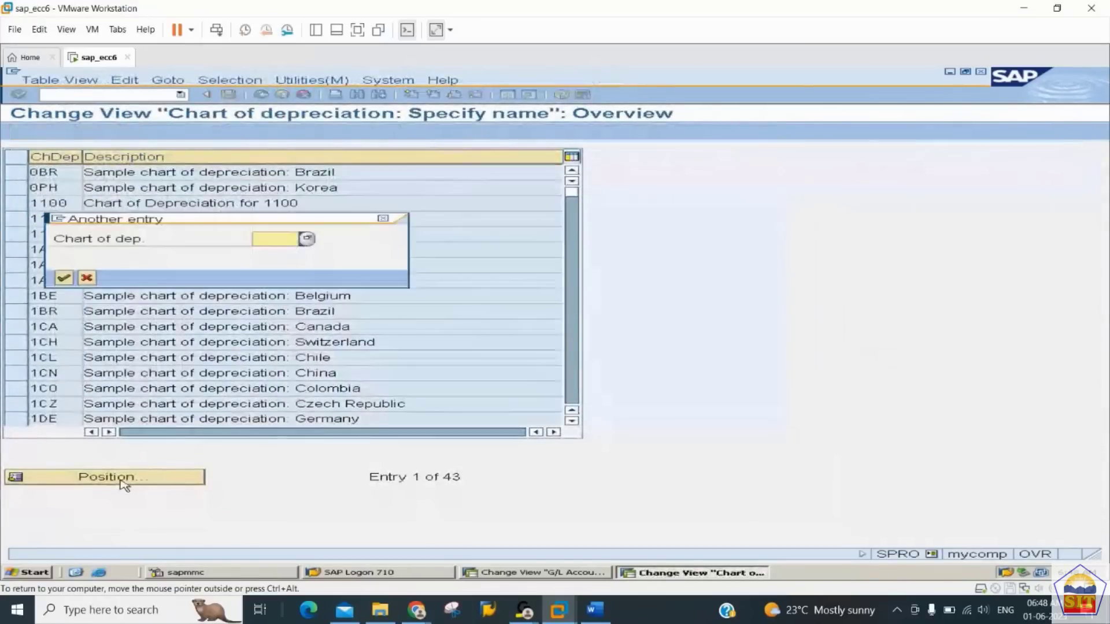
pyautogui.write('2244')
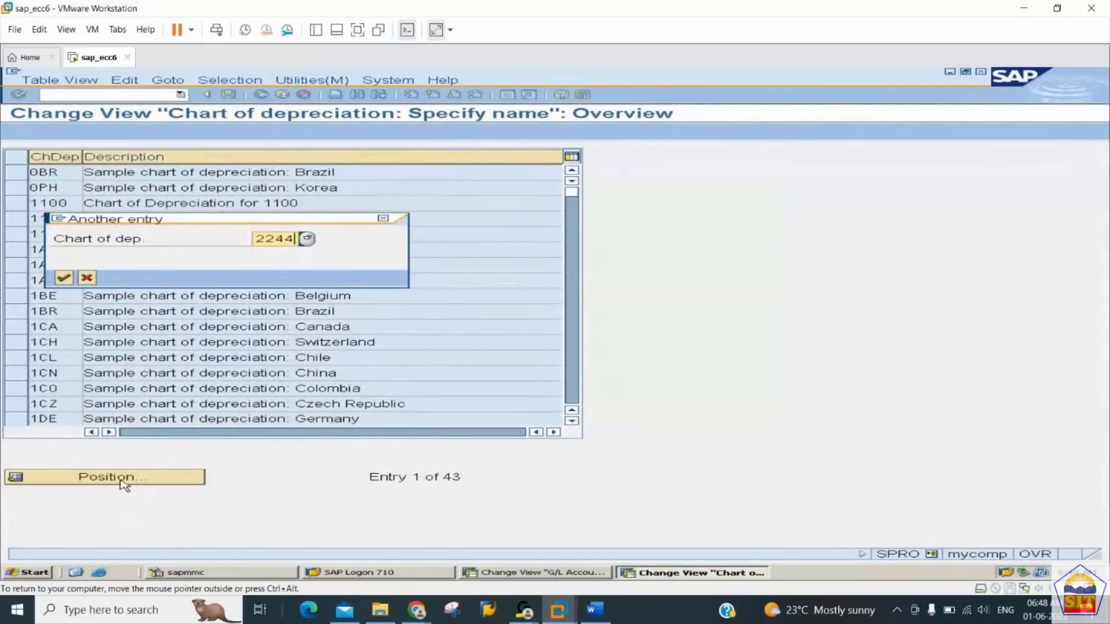
pyautogui.press('Return')
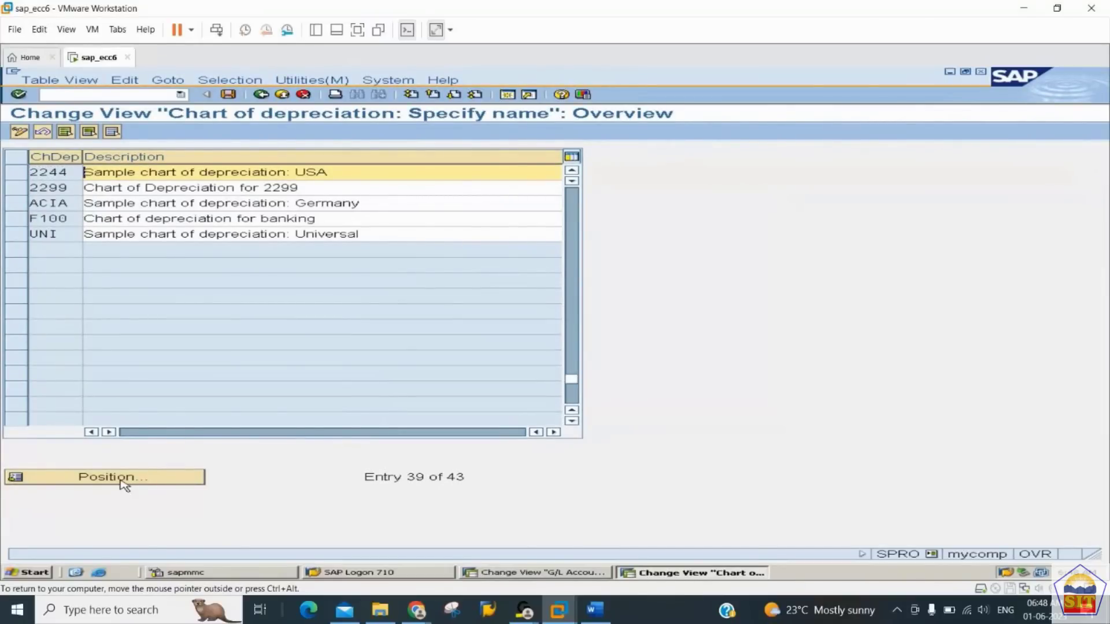
# - Set the description of chart 2244 to "Chart of Depreciation for 2244", save it in the customizing request, and return to the activity list
pyautogui.hotkey('shift', 'End')
pyautogui.write('Cha')
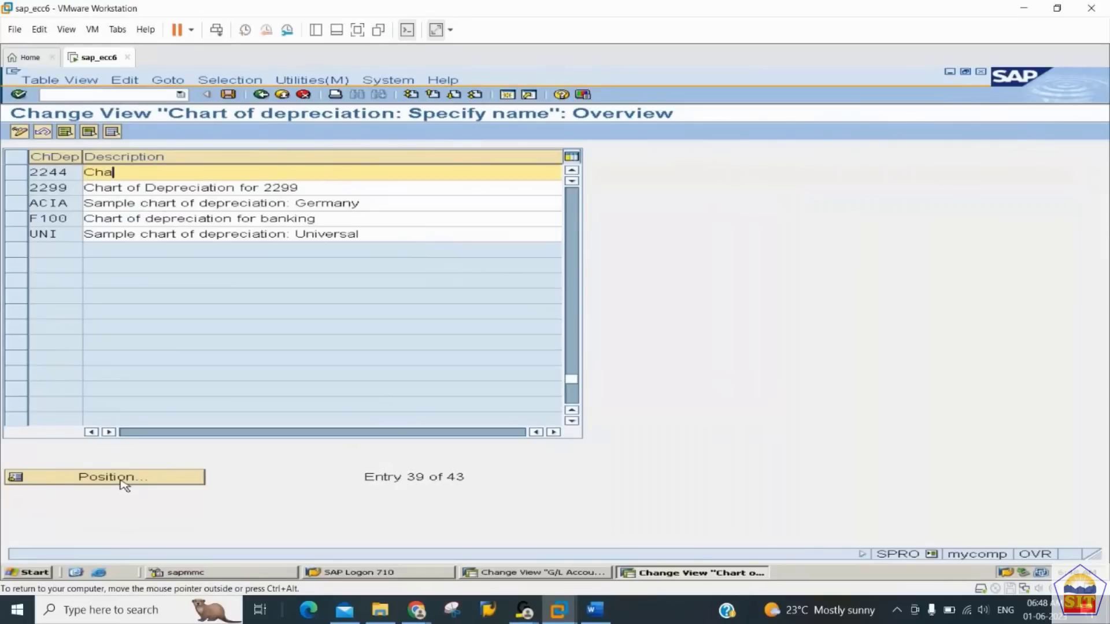
pyautogui.write('rt of Depreciation f')
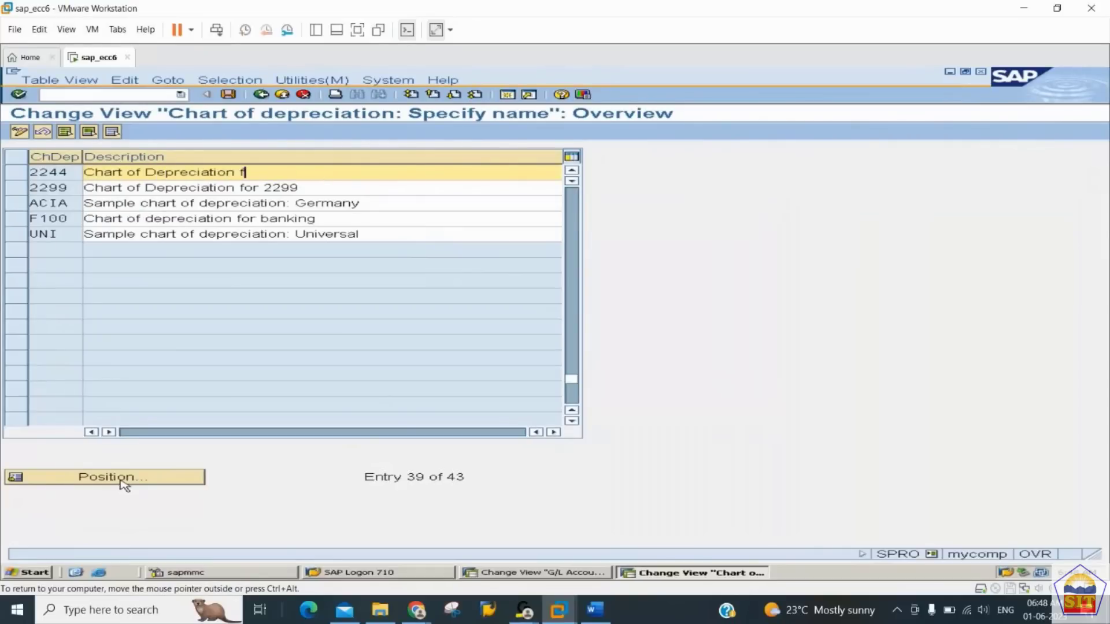
pyautogui.write('or 2244')
pyautogui.hotkey('ctrl', 's')
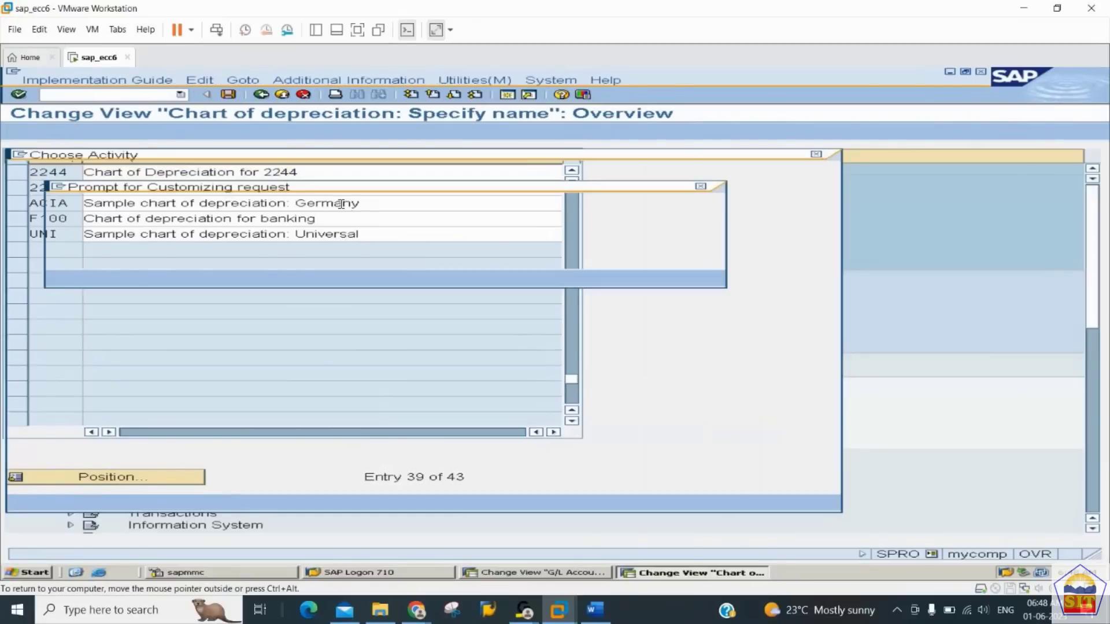
pyautogui.press('Return')
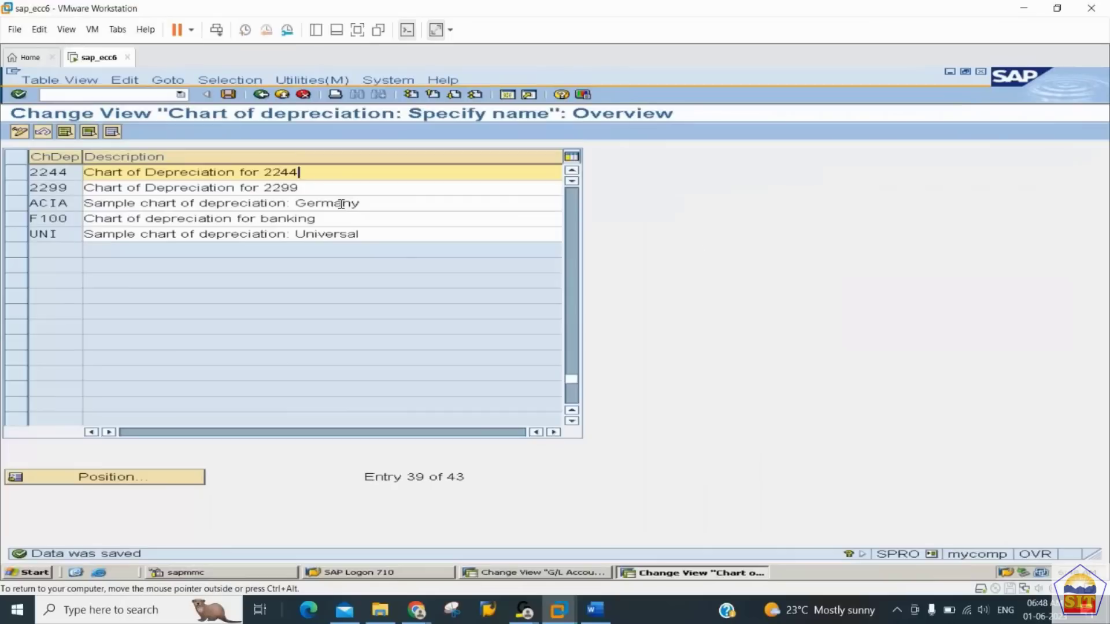
pyautogui.click(260, 95)
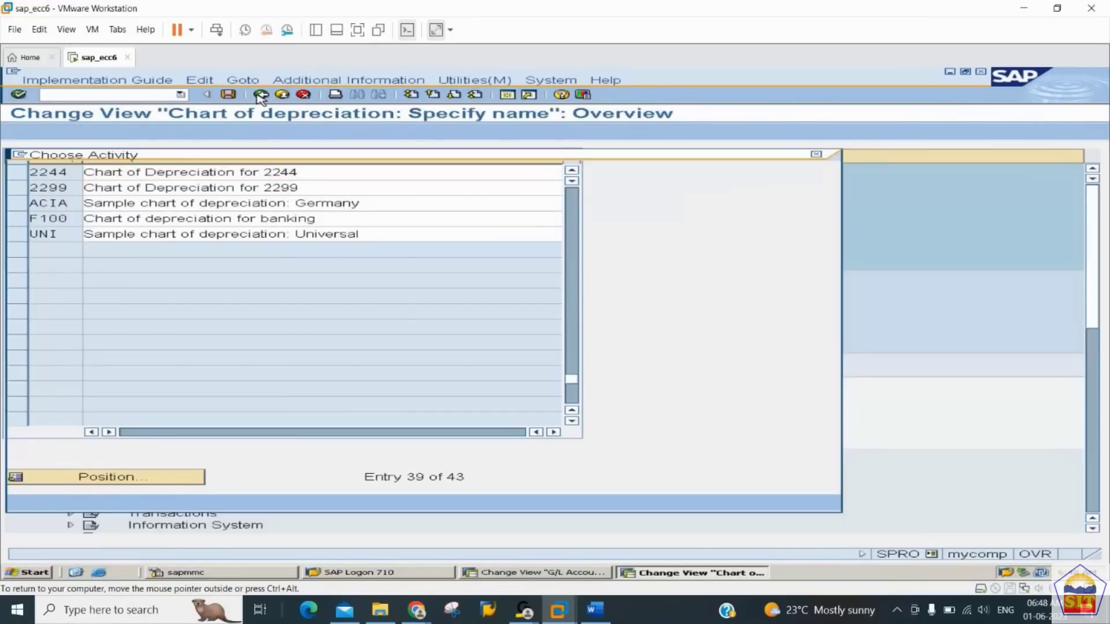
# - Open the Copy/Delete Depreciation Areas activity with chart of depreciation 2244 as the work area
pyautogui.moveTo(76, 237); pyautogui.dragTo(271, 221)
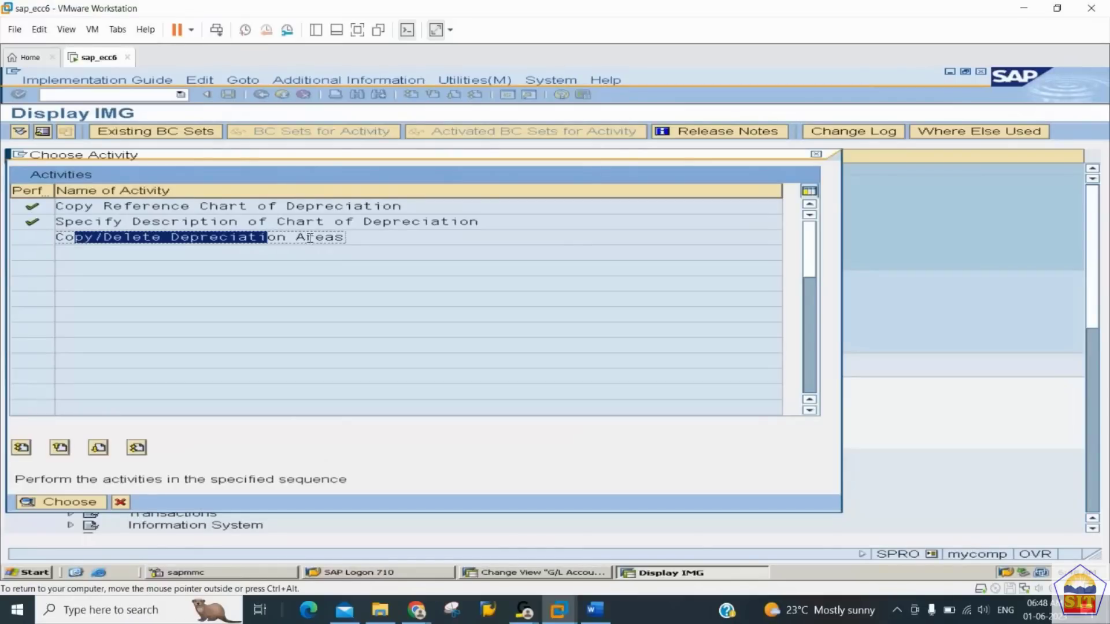
pyautogui.moveTo(258, 206); pyautogui.dragTo(366, 206)
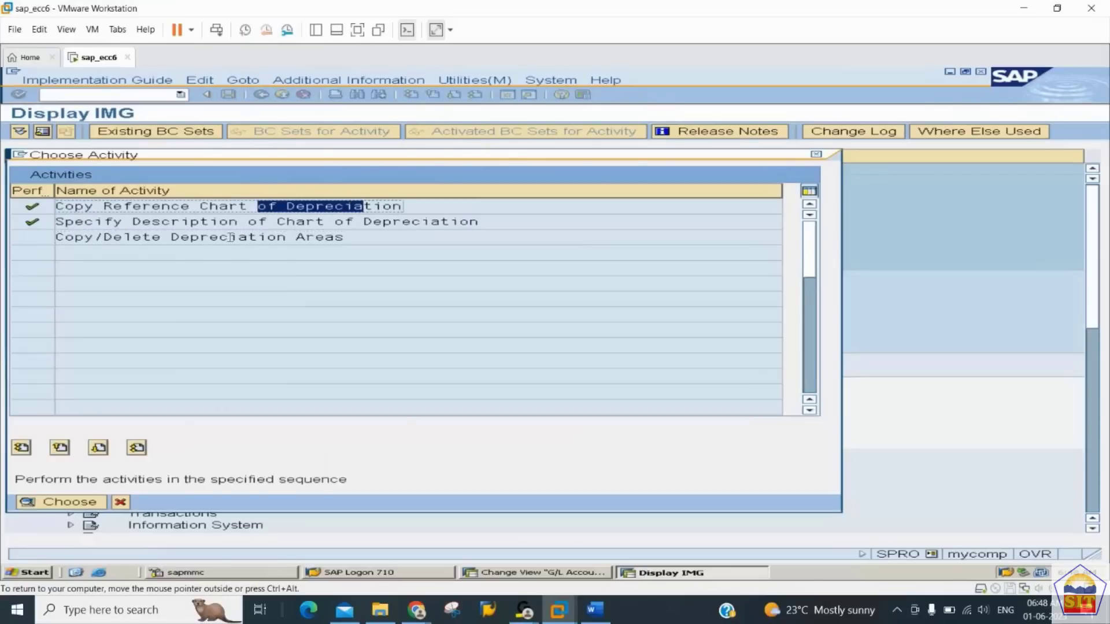
pyautogui.moveTo(220, 237); pyautogui.dragTo(317, 237)
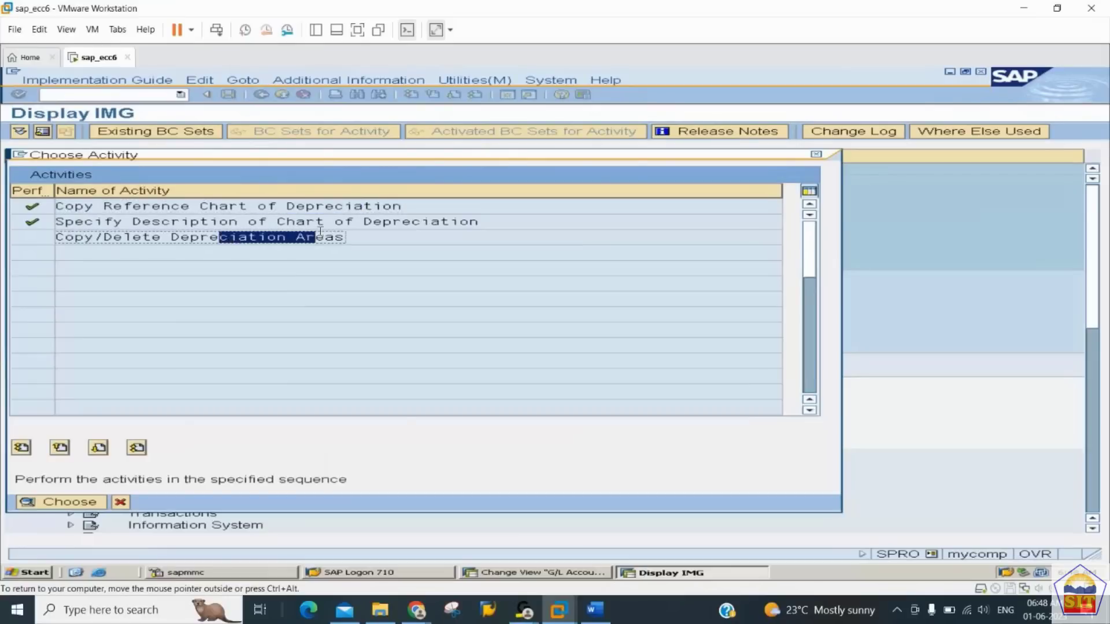
pyautogui.doubleClick(165, 238)
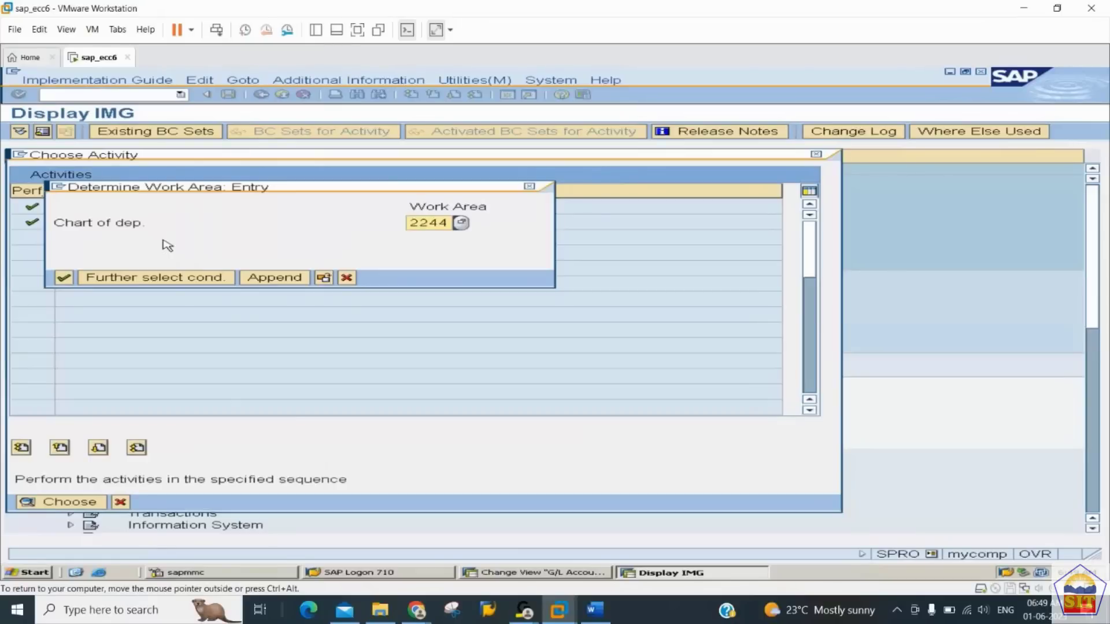
pyautogui.press('Return')
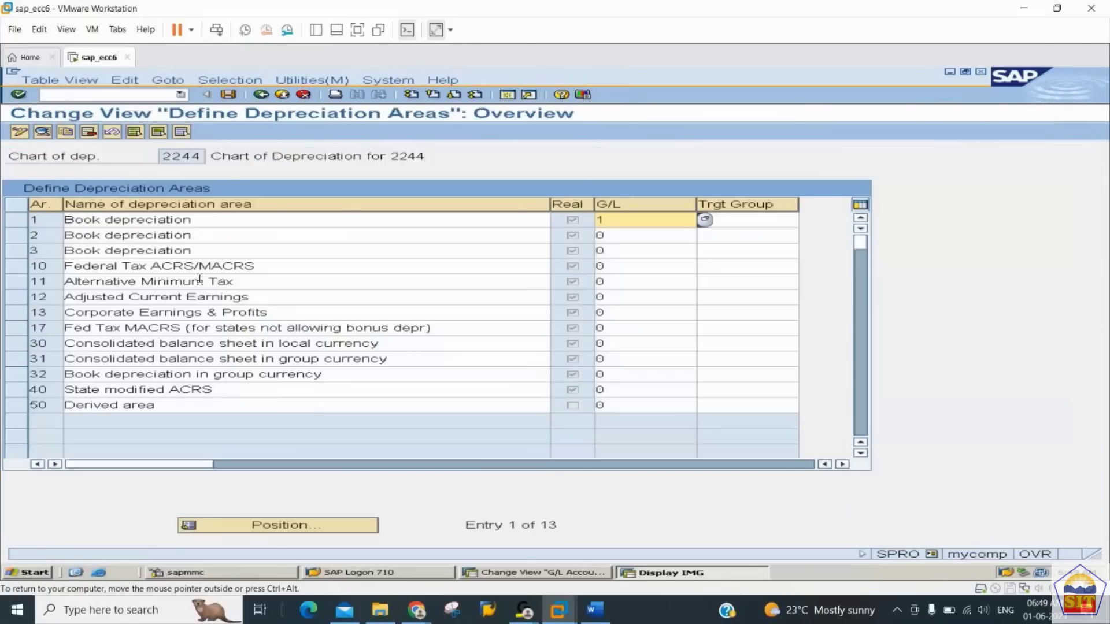
# - Look through the depreciation areas of chart 2244 from Federal Tax ACRS/MACRS down to State modified ACRS
pyautogui.click(93, 266)
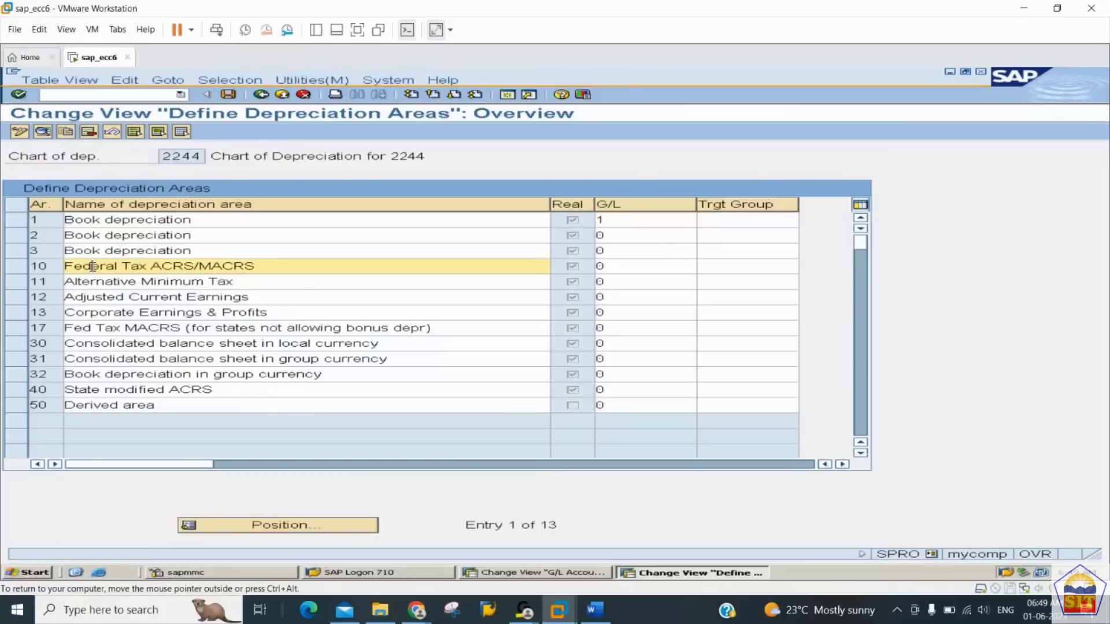
pyautogui.press('Down')
pyautogui.press('Down')
pyautogui.press('Down')
pyautogui.press('Down')
pyautogui.press('Down')
pyautogui.press('Down')
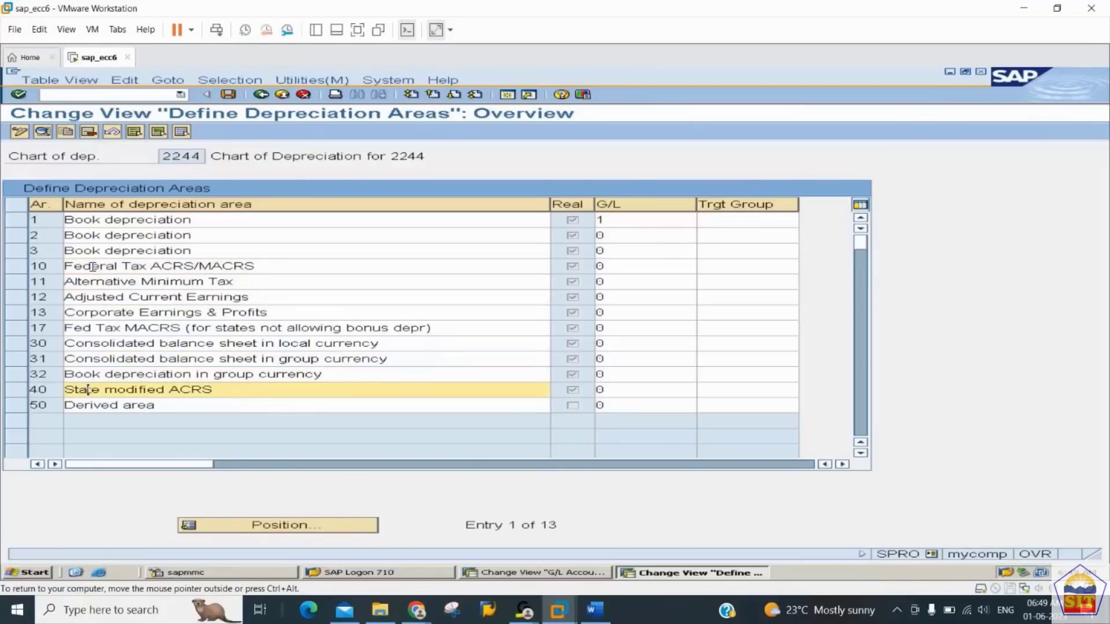
pyautogui.press('Up')
pyautogui.press('Up')
pyautogui.press('Up')
pyautogui.press('Up')
pyautogui.press('Up')
pyautogui.press('Up')
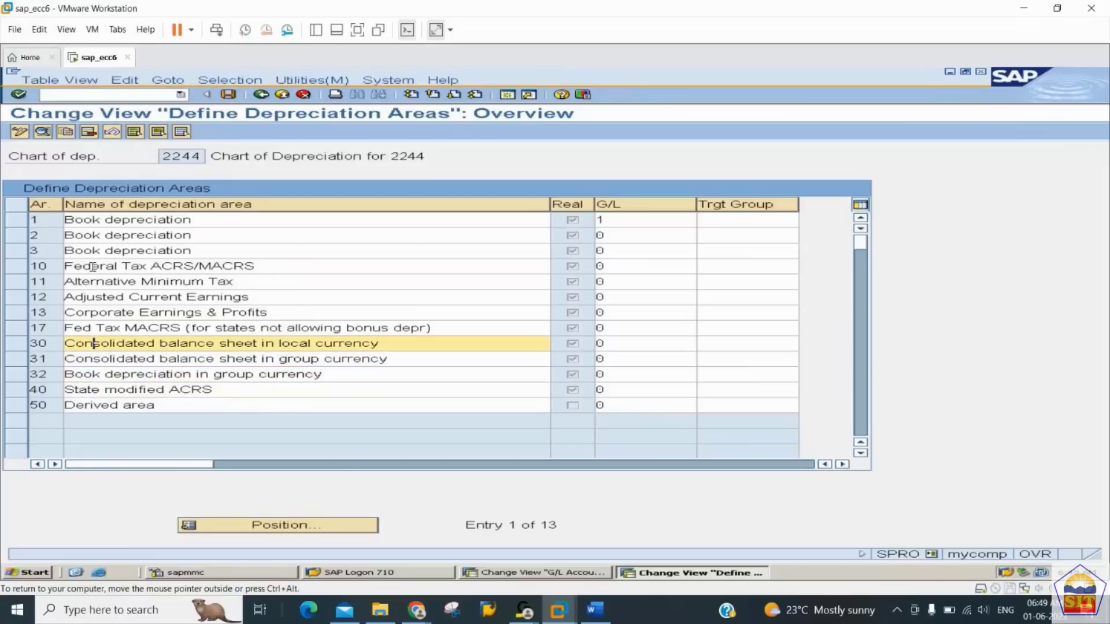
# - Review the book depreciation areas at the start of the list, focusing on area 1
pyautogui.click(104, 220)
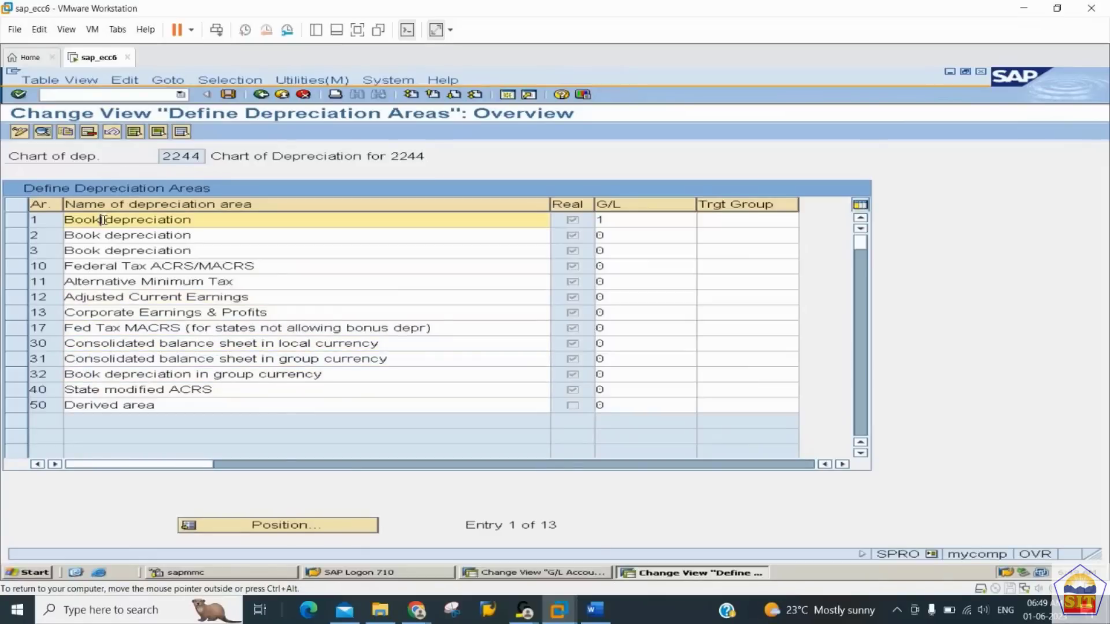
pyautogui.press('Down')
pyautogui.press('Down')
pyautogui.press('Down')
pyautogui.press('Down')
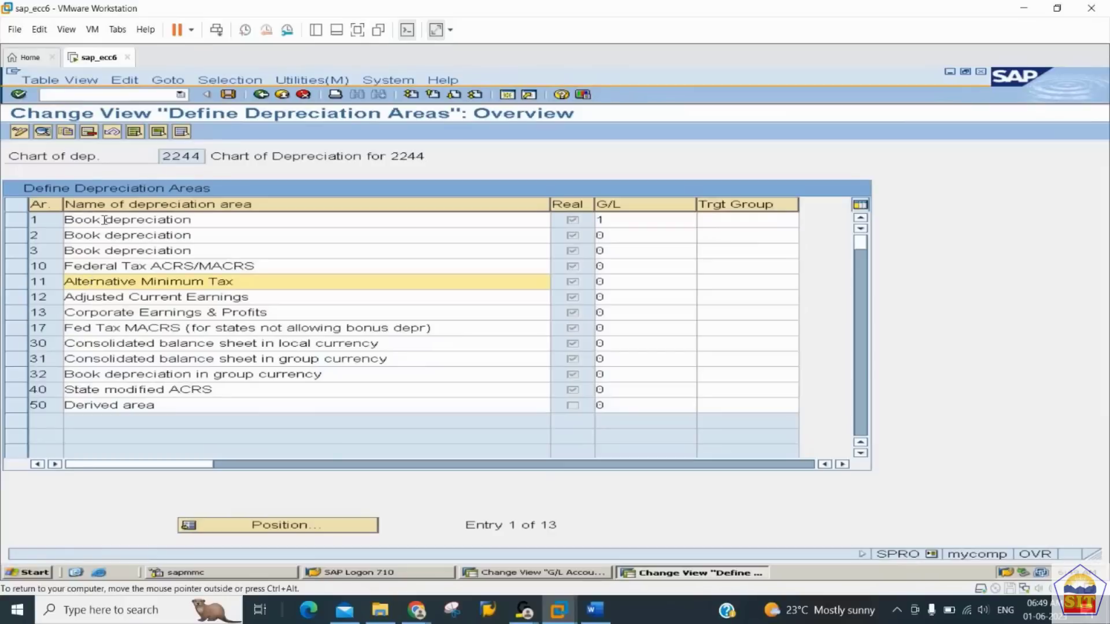
pyautogui.click(48, 220)
pyautogui.click(208, 220)
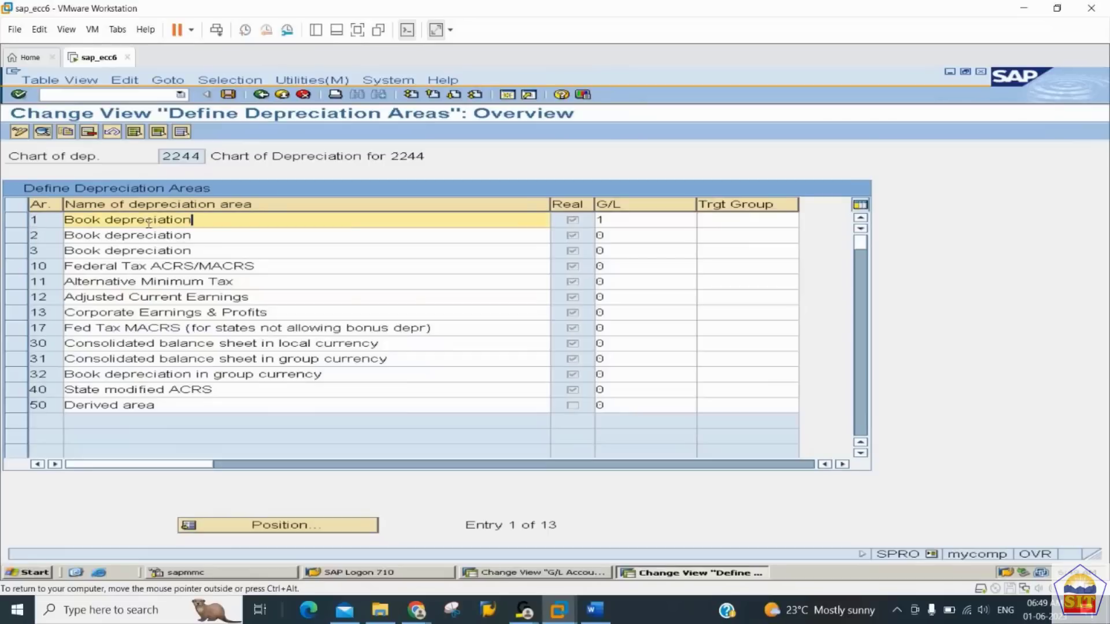
pyautogui.moveTo(191, 220); pyautogui.dragTo(74, 219)
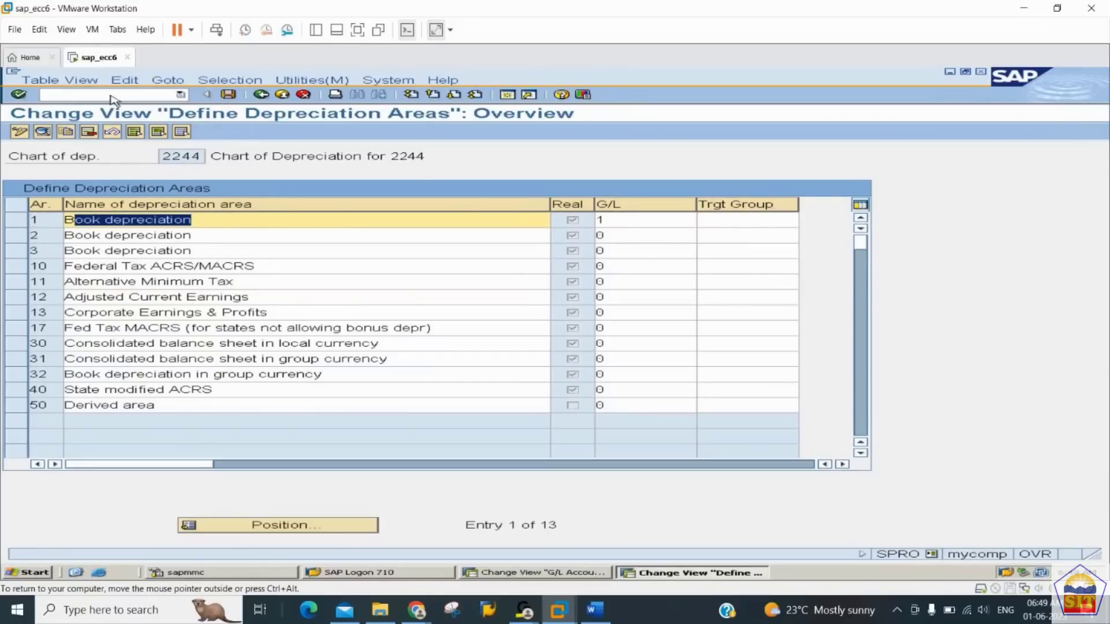
# - Compare the consolidated balance sheet areas 30 and 31, and examine the Fed Tax MACRS and Corporate Earnings & Profits areas
pyautogui.moveTo(101, 344); pyautogui.dragTo(282, 347)
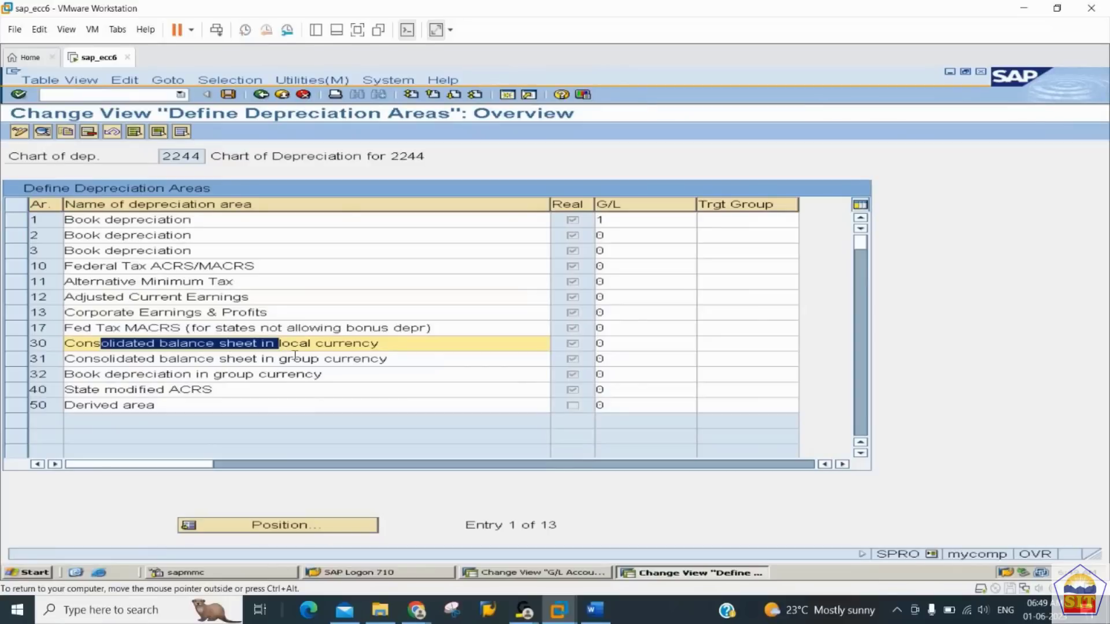
pyautogui.moveTo(314, 359); pyautogui.dragTo(186, 362)
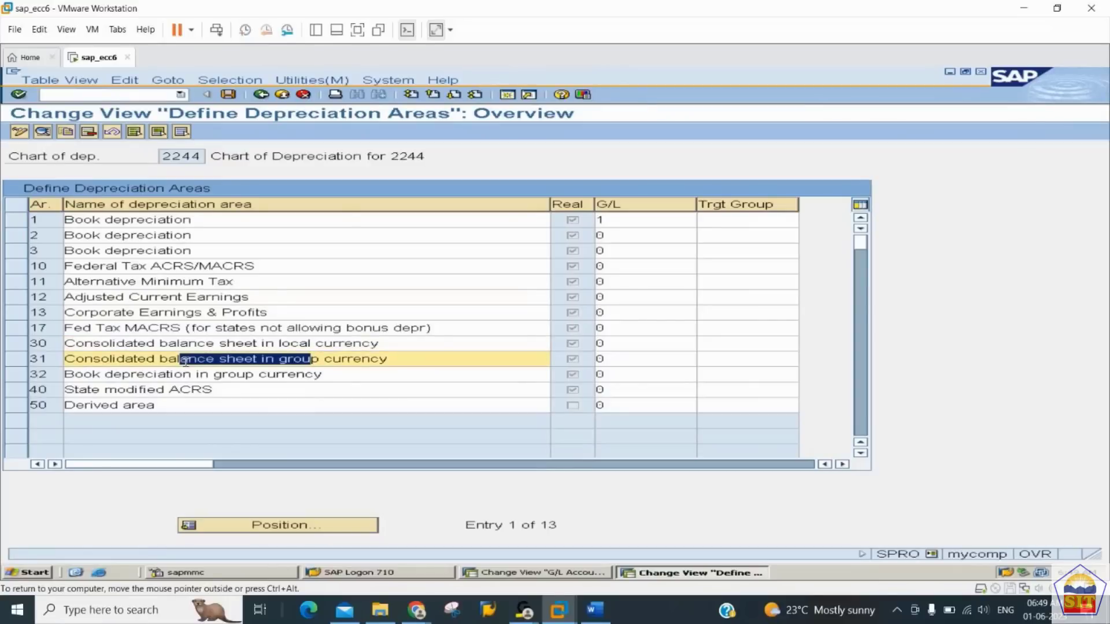
pyautogui.click(114, 346)
pyautogui.moveTo(114, 346); pyautogui.dragTo(253, 346)
pyautogui.click(123, 353)
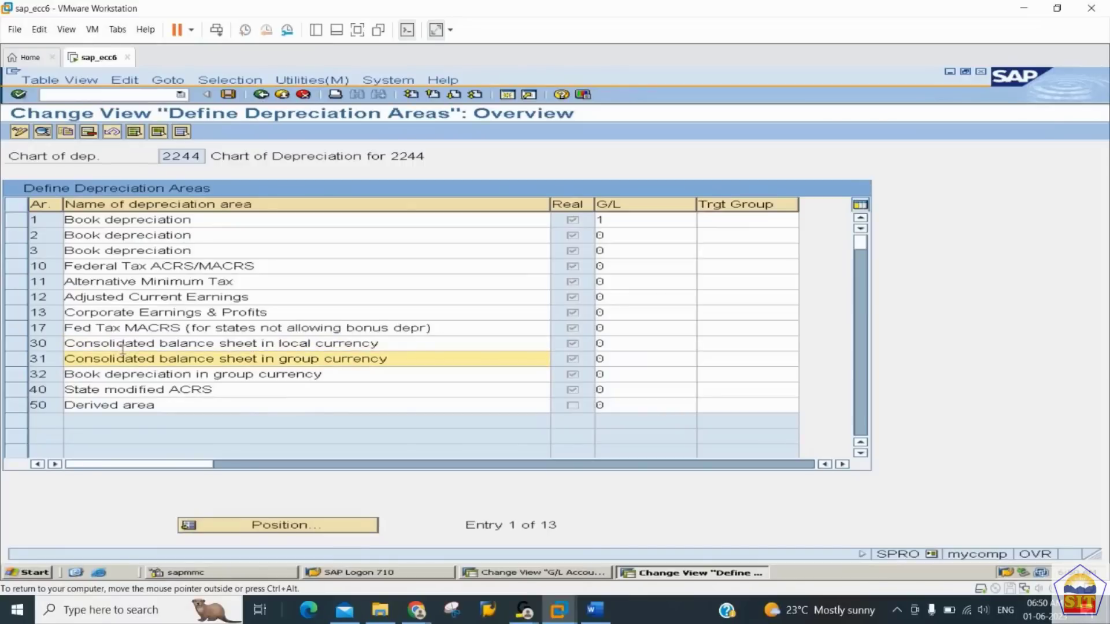
pyautogui.moveTo(116, 344); pyautogui.dragTo(227, 359)
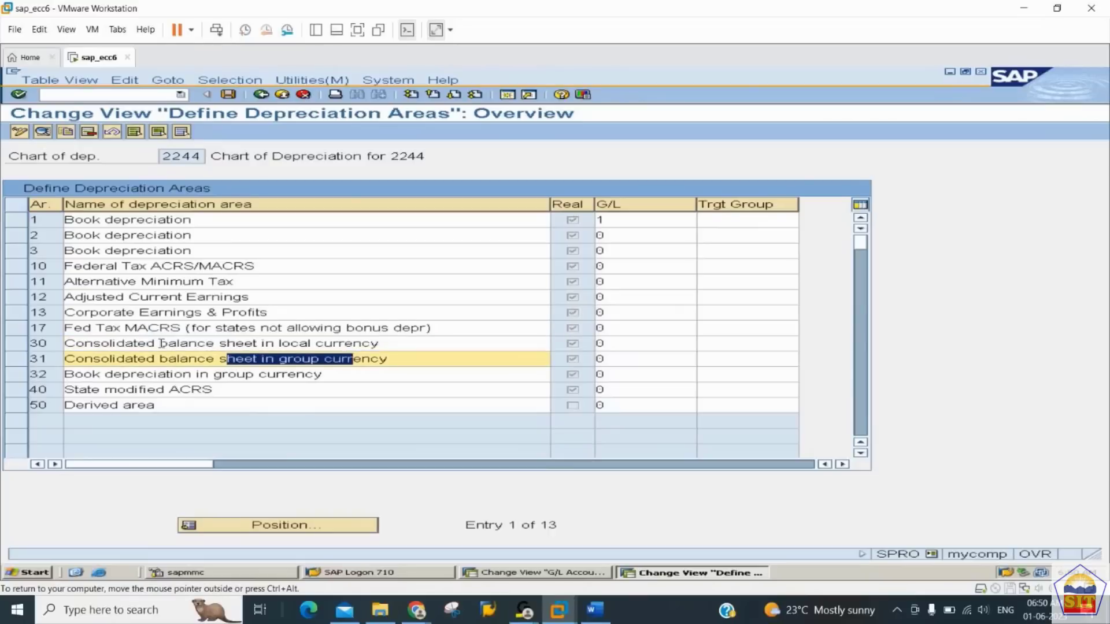
pyautogui.moveTo(161, 344); pyautogui.dragTo(326, 328)
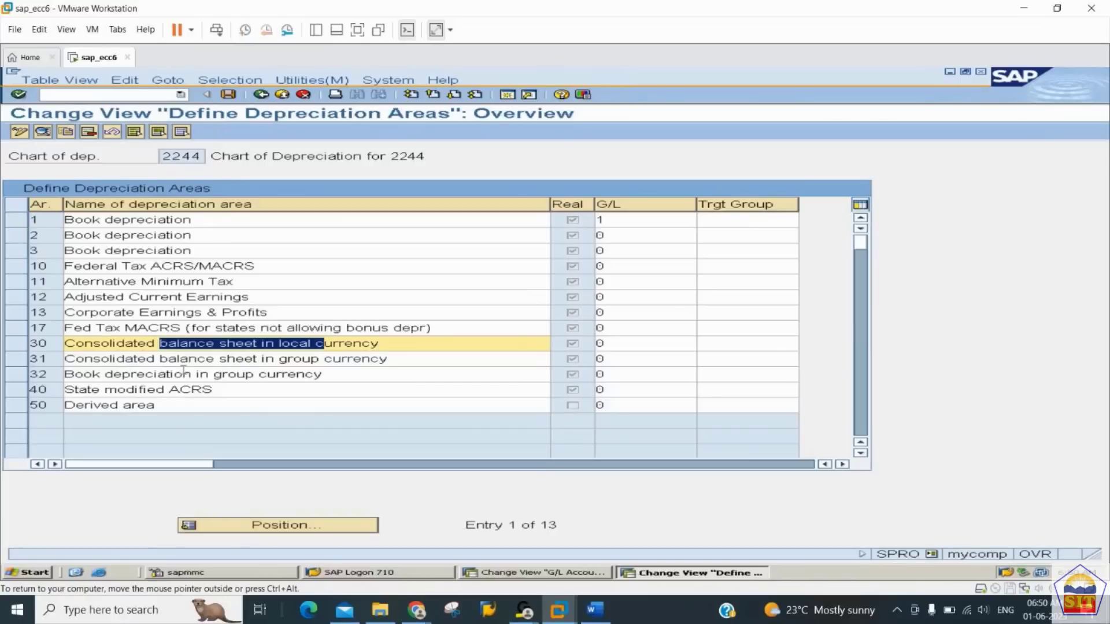
pyautogui.moveTo(177, 359); pyautogui.dragTo(292, 361)
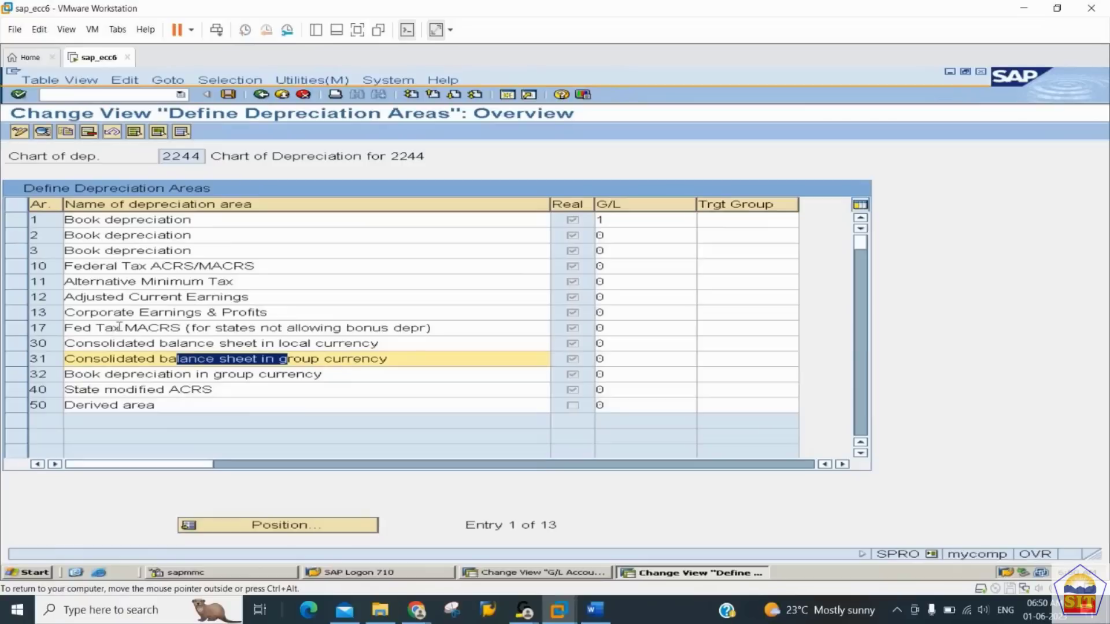
pyautogui.moveTo(114, 328); pyautogui.dragTo(218, 330)
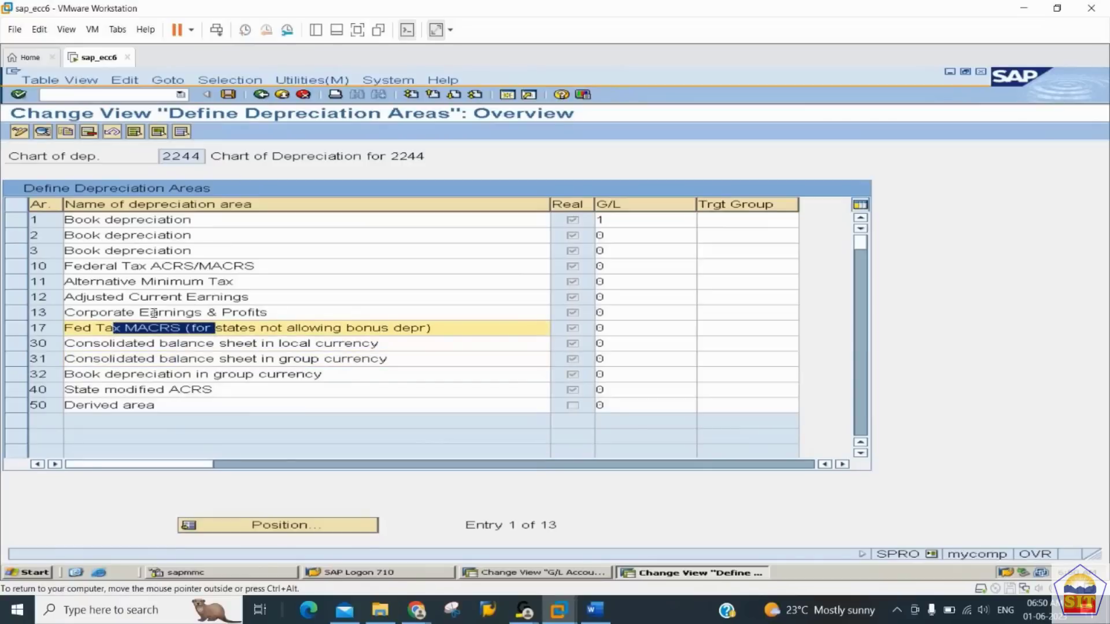
pyautogui.moveTo(149, 313); pyautogui.dragTo(220, 313)
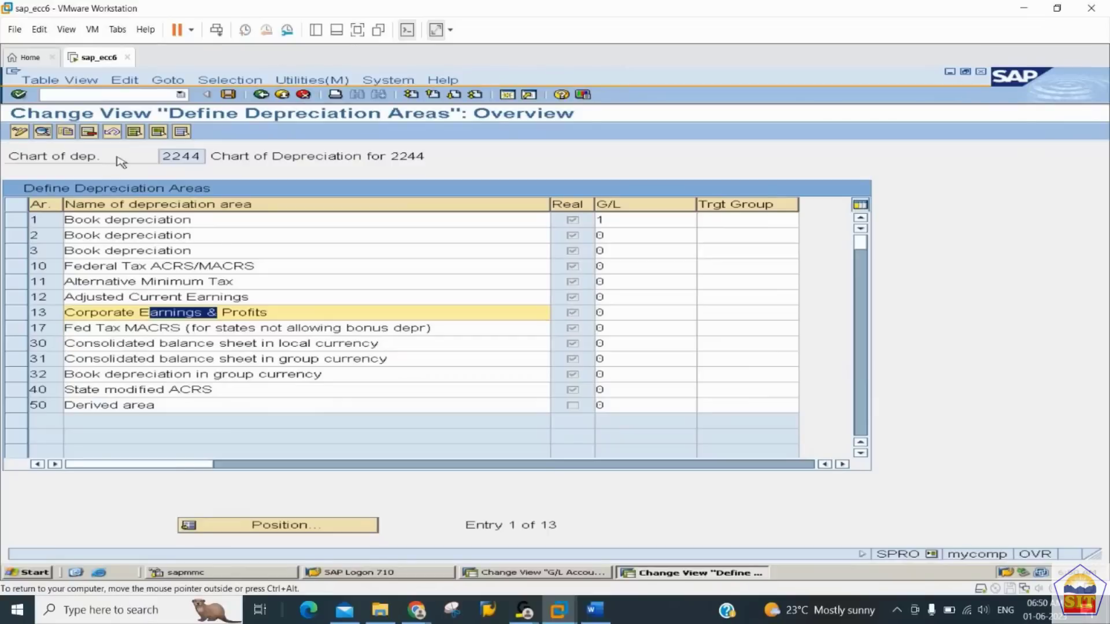
# - Select all depreciation areas of chart 2244 except area 1 Book depreciation and delete them
pyautogui.click(230, 81)
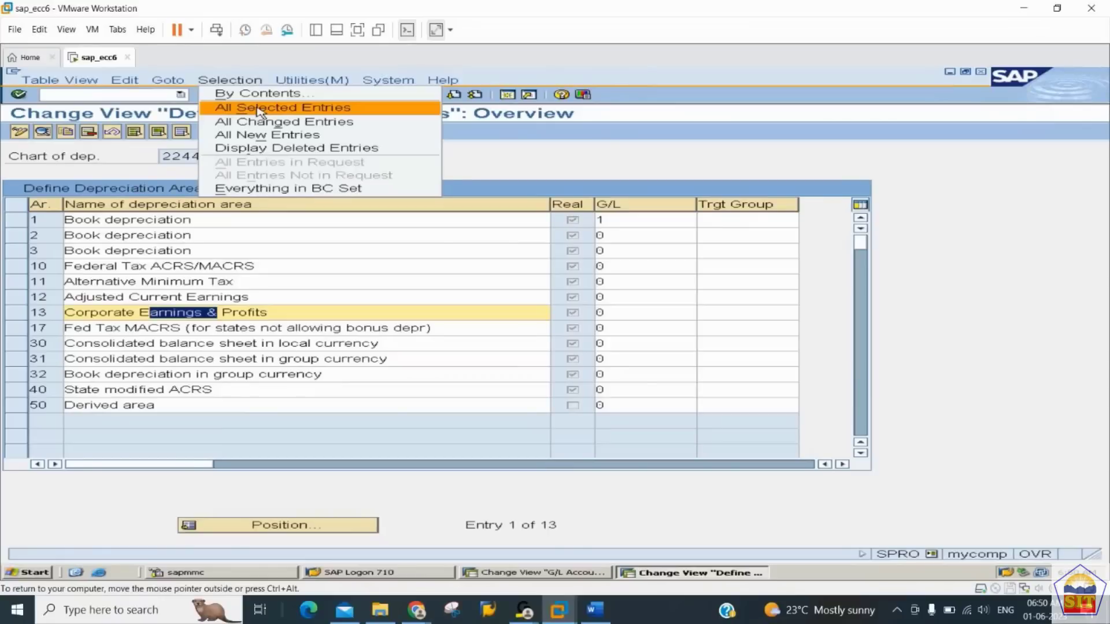
pyautogui.moveTo(125, 80)
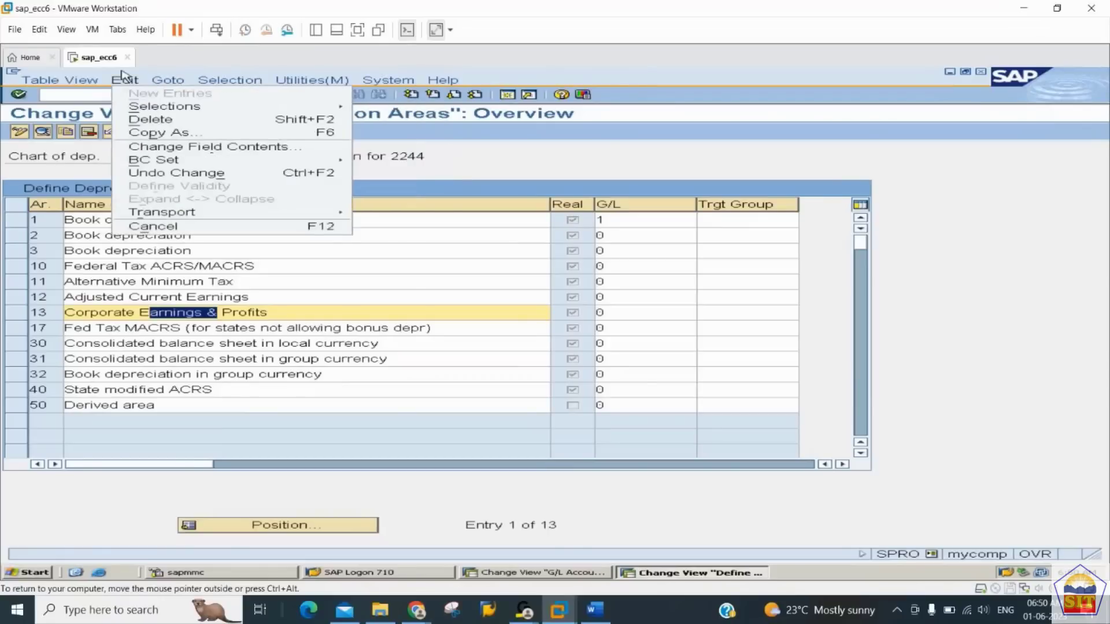
pyautogui.moveTo(139, 107)
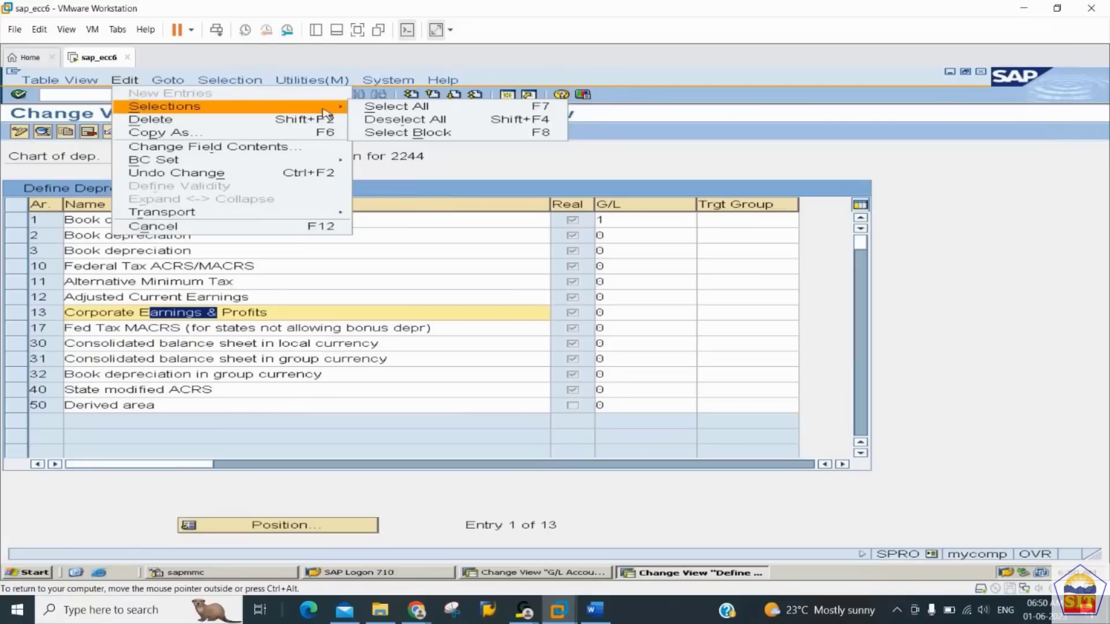
pyautogui.click(393, 107)
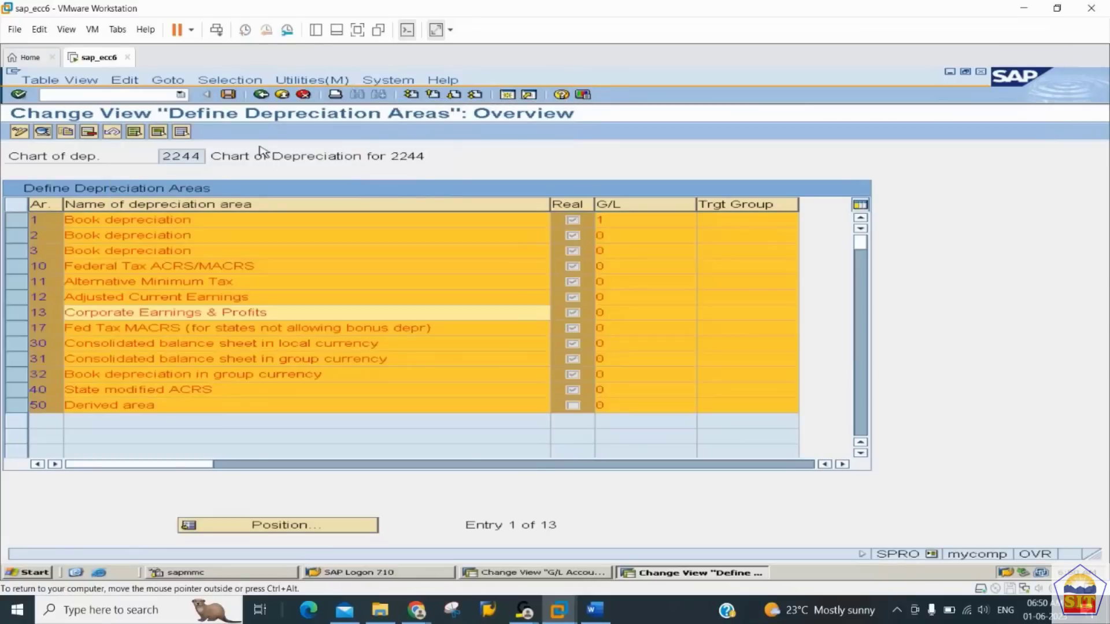
pyautogui.click(14, 224)
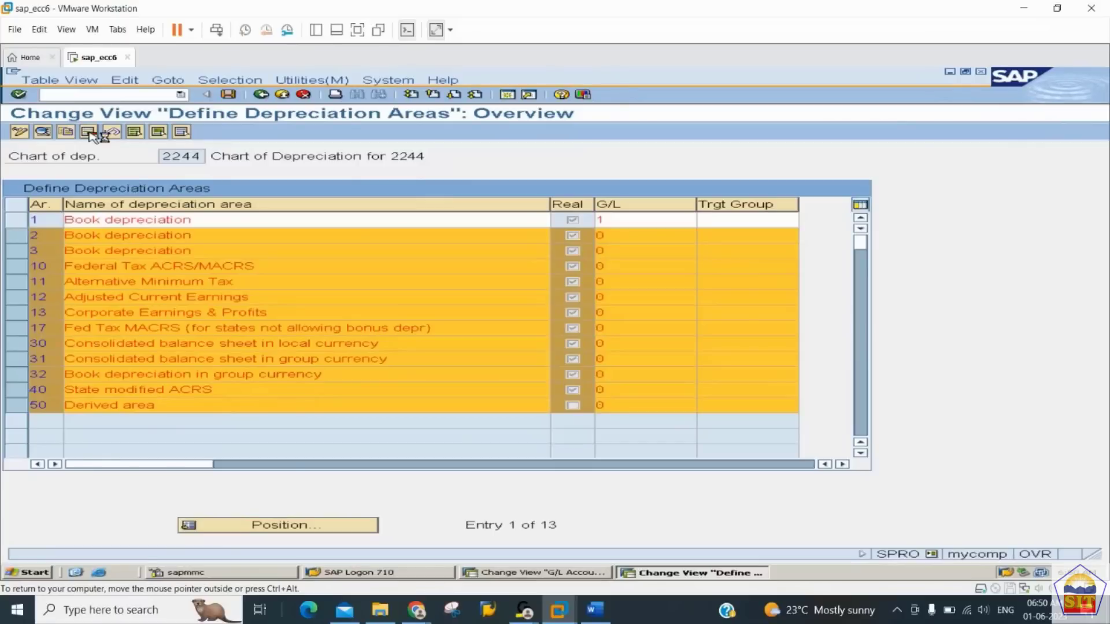
pyautogui.click(229, 95)
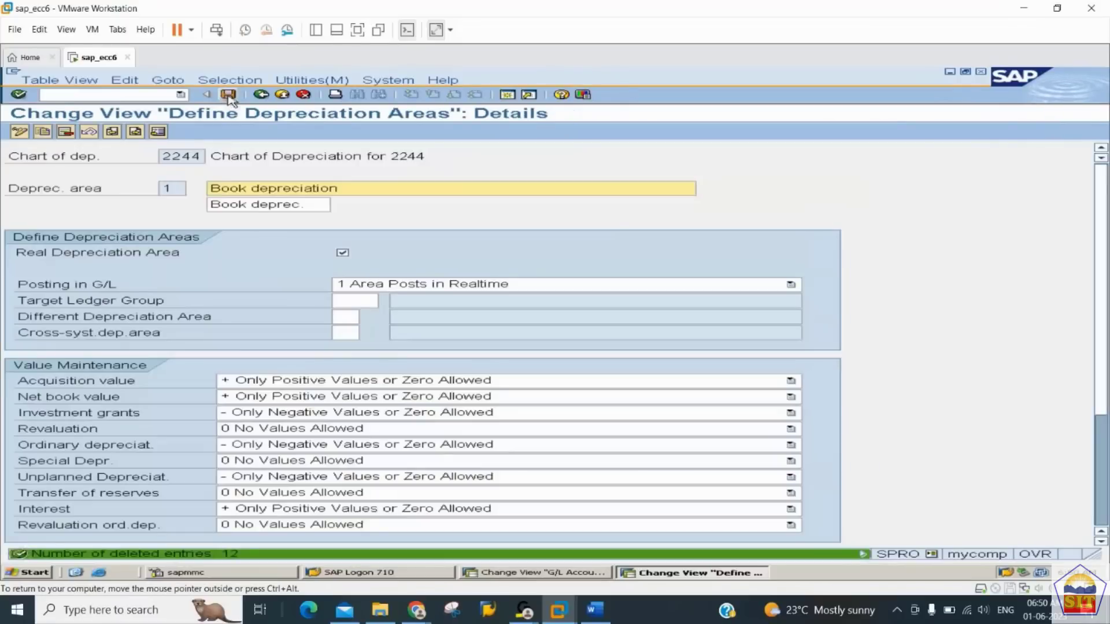
# - Save the deletion, agreeing to delete area 40 with its investment measure, and accept customizing request ECCK900022
pyautogui.click(230, 96)
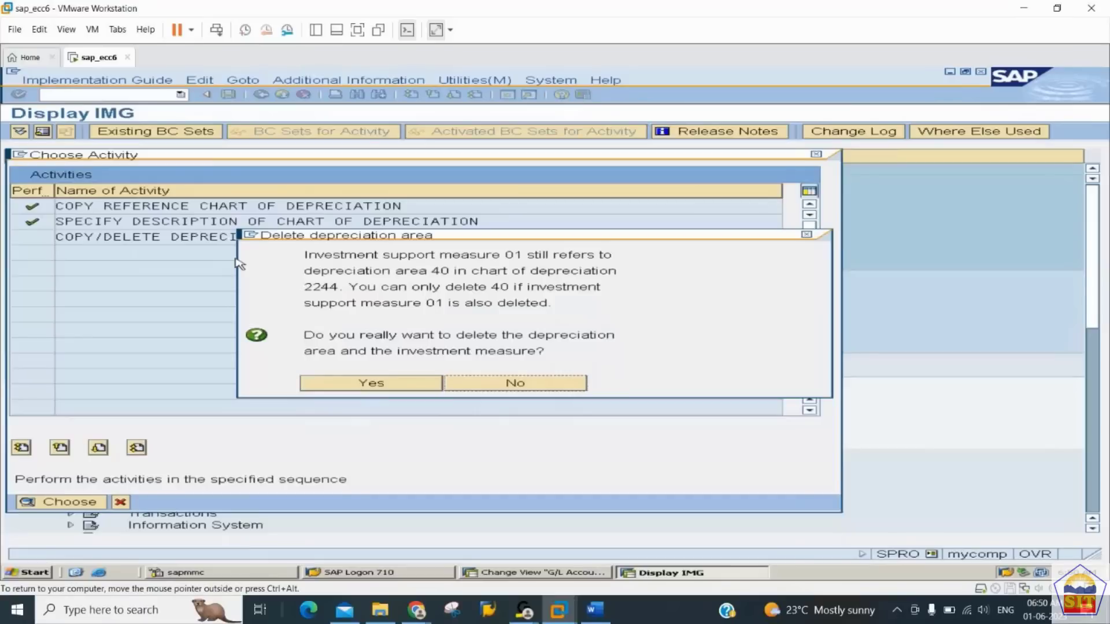
pyautogui.click(359, 391)
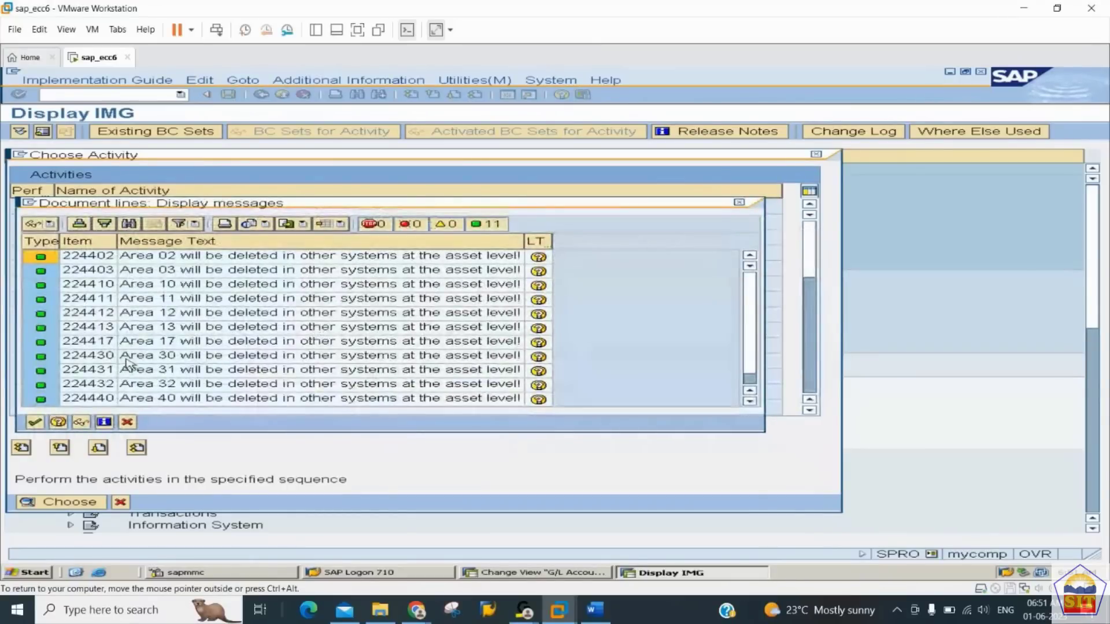
pyautogui.click(35, 422)
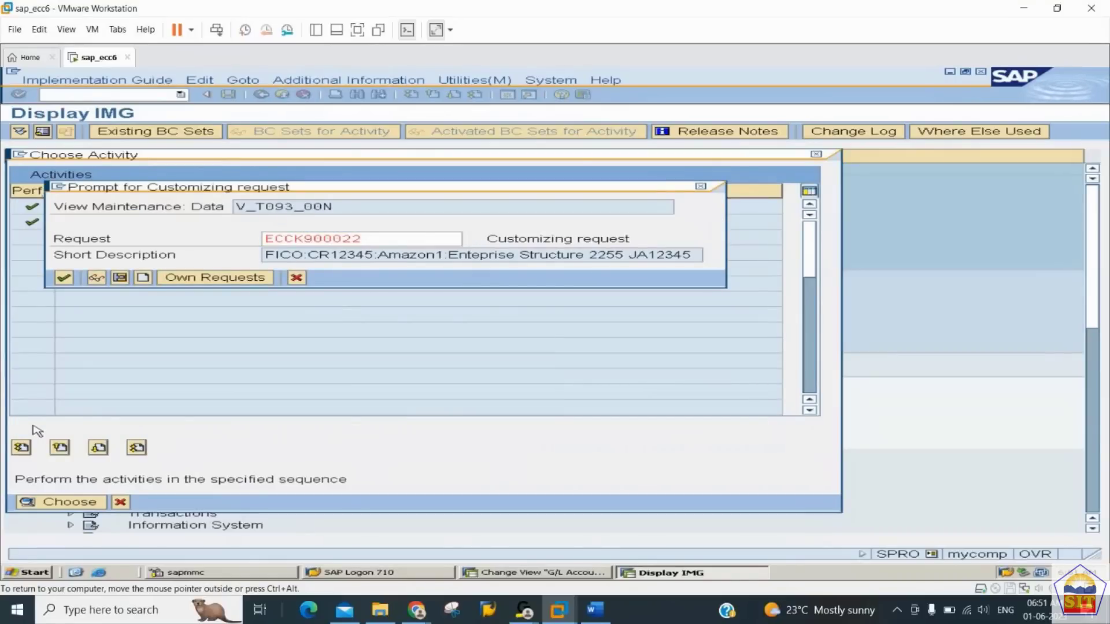
pyautogui.press('Return')
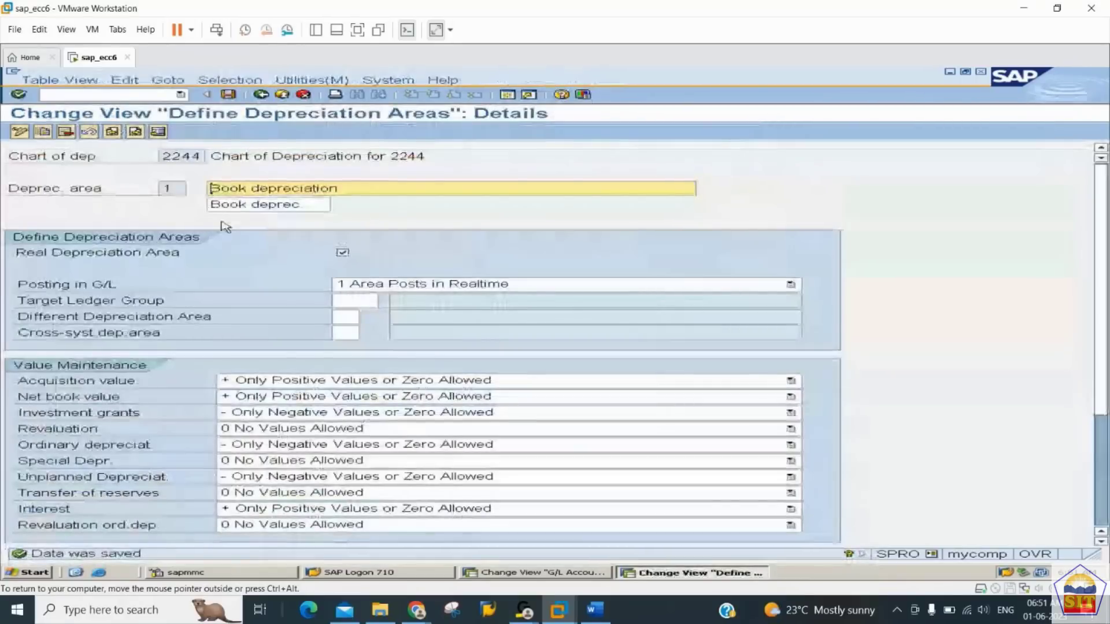
# - Check the depreciation area left in chart 2244, and return to the implementation guide structure
pyautogui.doubleClick(357, 192)
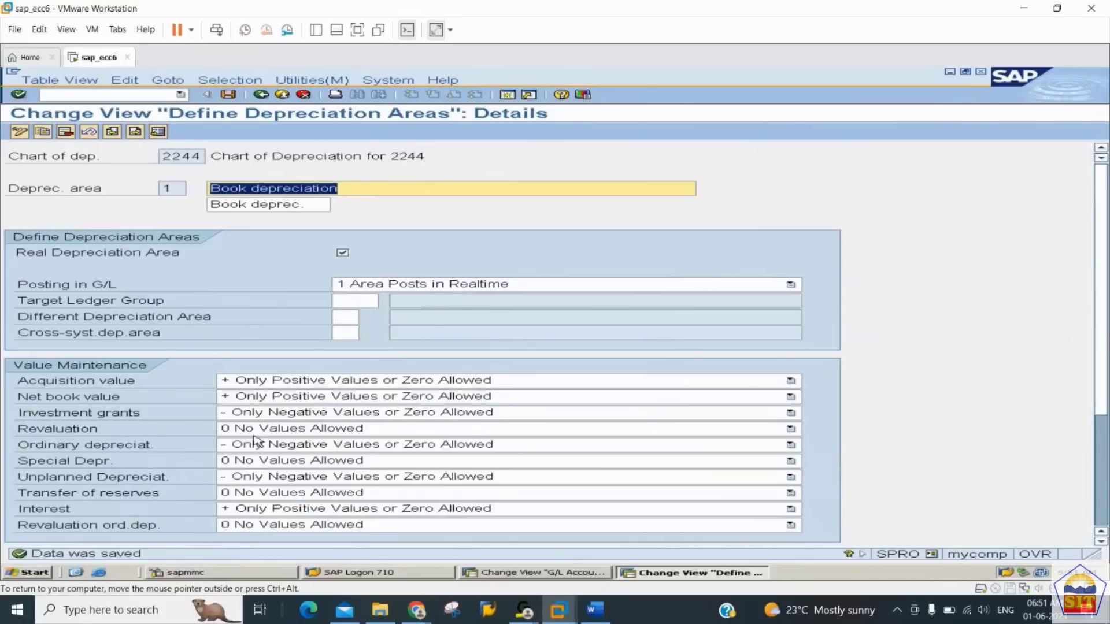
pyautogui.click(261, 94)
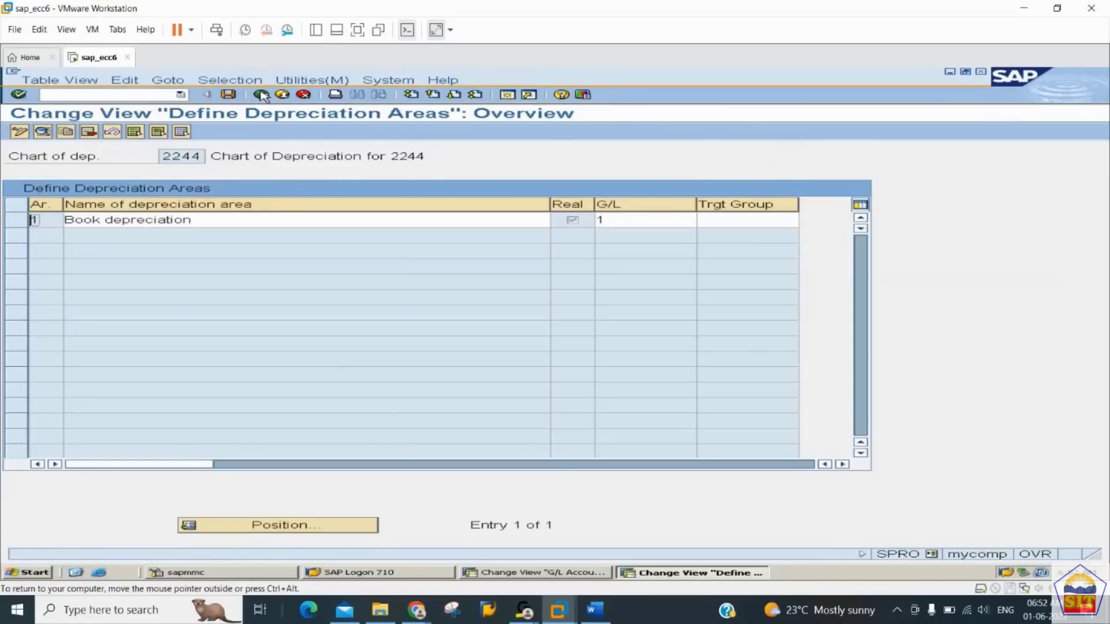
pyautogui.click(260, 94)
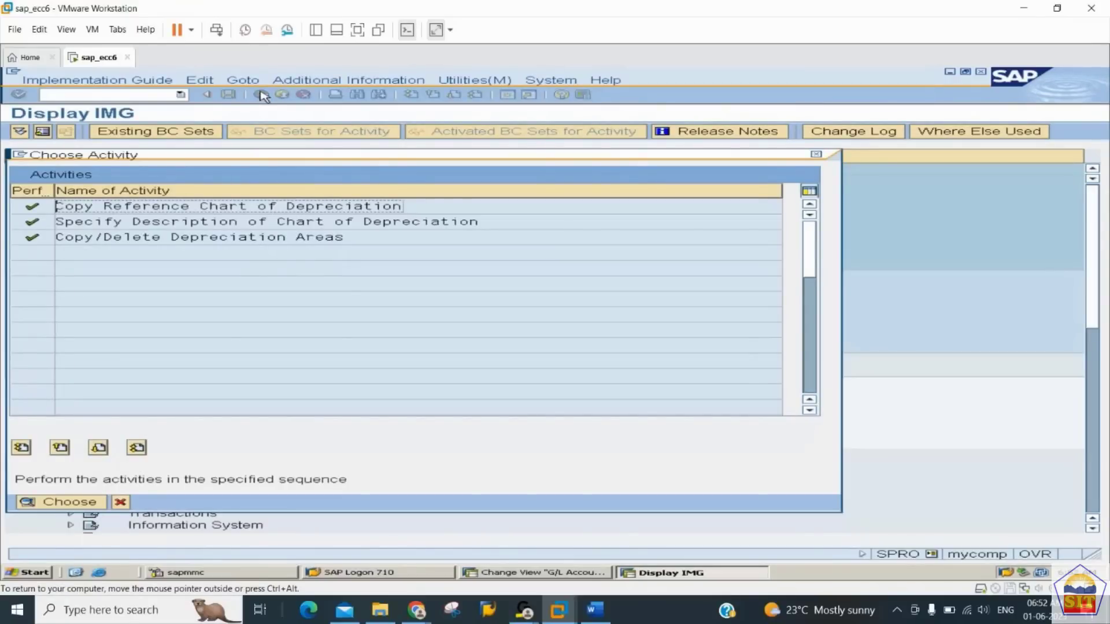
pyautogui.click(120, 502)
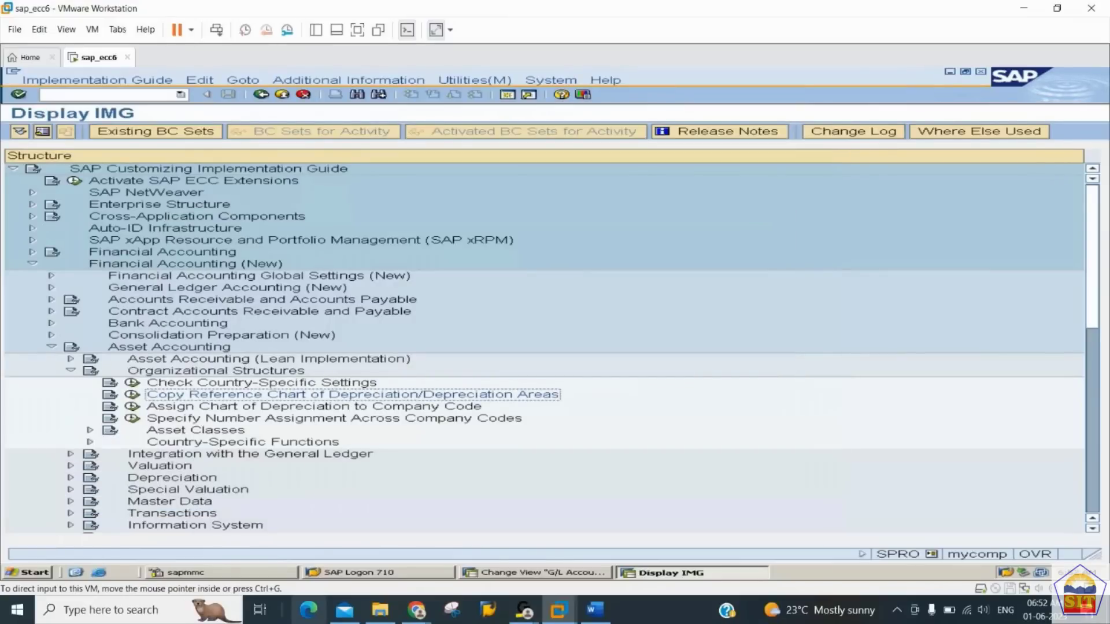
# - Switch to the Word notes and read Step 2 on creating 0% tax codes for sales and purchases
pyautogui.click(595, 610)
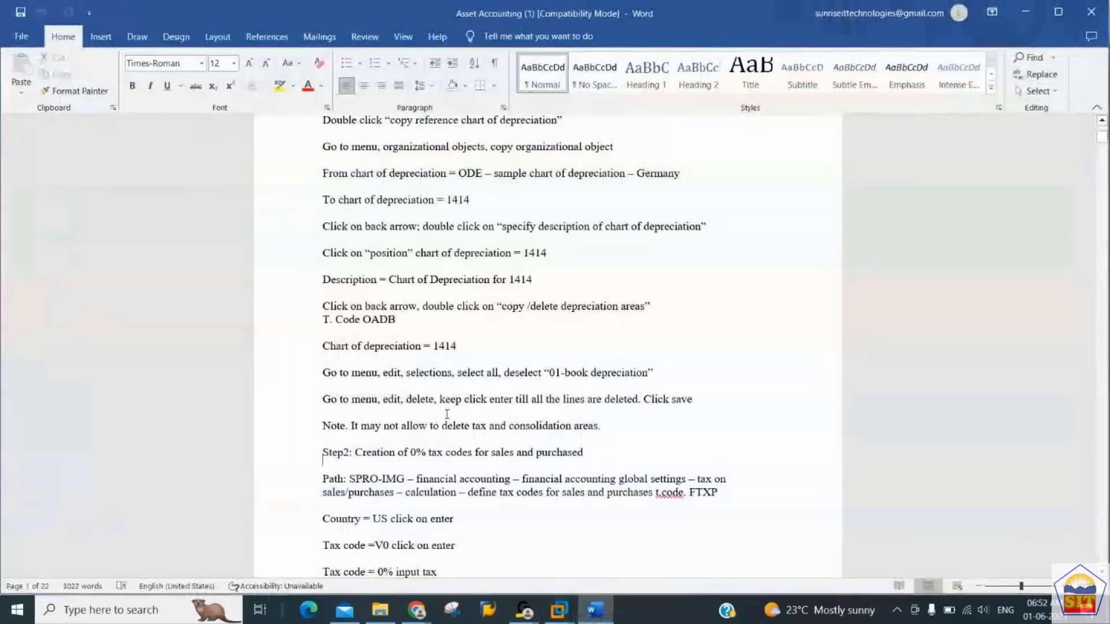
pyautogui.scroll(-5, 447, 414)
pyautogui.press('Up')
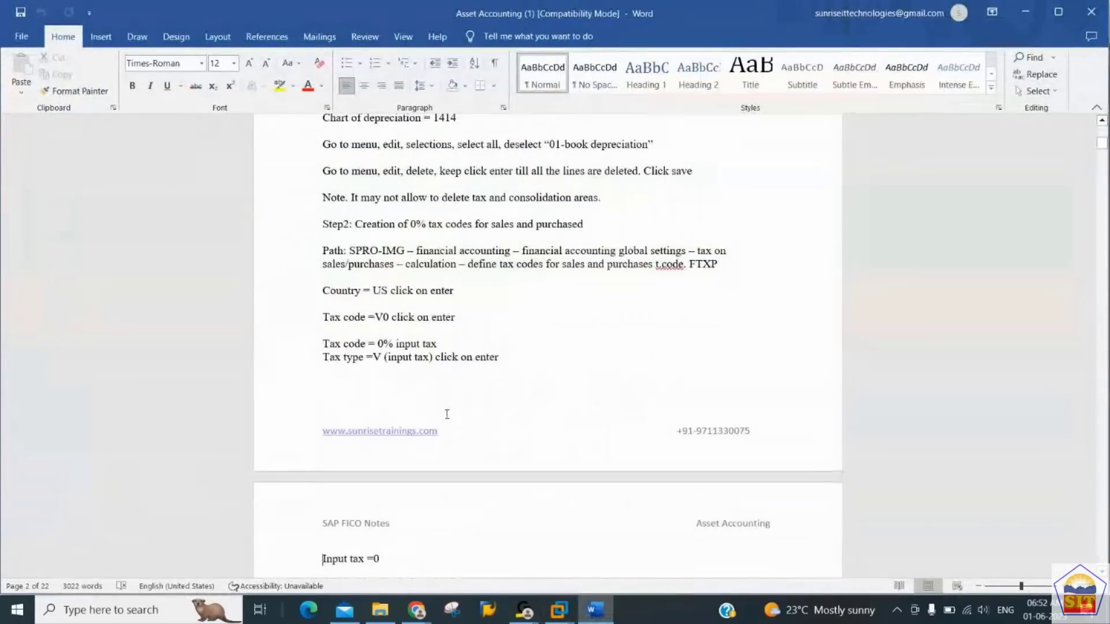
pyautogui.press('Up')
pyautogui.press('Up')
pyautogui.press('Up')
pyautogui.press('Up')
pyautogui.press('Up')
pyautogui.press('Up')
pyautogui.press('Up')
pyautogui.press('Up')
pyautogui.press('Up')
pyautogui.press('Up')
pyautogui.press('Up')
pyautogui.press('Up')
pyautogui.press('Up')
pyautogui.press('Up')
pyautogui.press('Up')
pyautogui.press('Up')
pyautogui.press('Down')
pyautogui.press('Down')
pyautogui.press('Down')
pyautogui.press('Down')
pyautogui.press('Down')
pyautogui.press('Down')
pyautogui.press('Right')
pyautogui.press('Right')
pyautogui.press('Right')
pyautogui.press('Right')
pyautogui.press('Right')
pyautogui.press('Right')
pyautogui.press('Right')
pyautogui.press('Right')
pyautogui.press('Right')
pyautogui.press('Right')
pyautogui.press('Right')
pyautogui.press('Right')
pyautogui.press('Right')
pyautogui.press('Right')
pyautogui.press('Right')
pyautogui.press('Right')
pyautogui.press('Right')
pyautogui.press('Right')
pyautogui.press('Right')
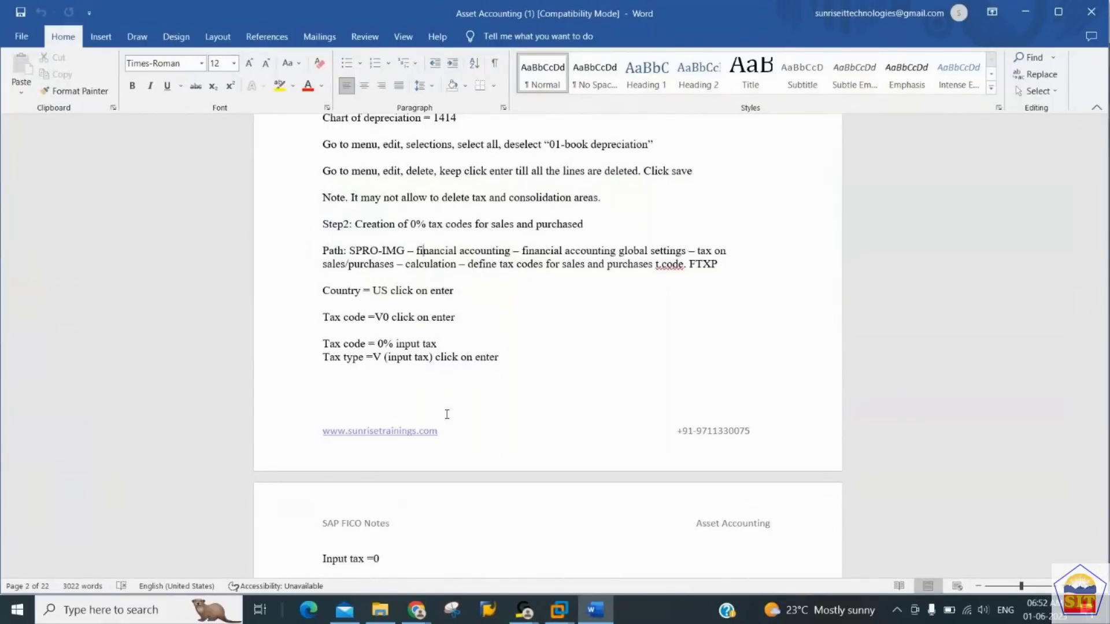
pyautogui.press('Up')
pyautogui.press('Up')
pyautogui.press('Up')
pyautogui.press('Down')
pyautogui.press('Right')
pyautogui.press('Down')
pyautogui.press('Down')
pyautogui.press('Down')
pyautogui.press('Down')
pyautogui.press('Down')
pyautogui.press('Down')
pyautogui.press('Down')
pyautogui.press('Down')
pyautogui.press('Down')
pyautogui.press('Down')
pyautogui.press('Down')
pyautogui.press('Down')
pyautogui.press('Down')
pyautogui.press('Down')
pyautogui.press('Down')
pyautogui.press('Down')
pyautogui.press('Down')
pyautogui.press('Down')
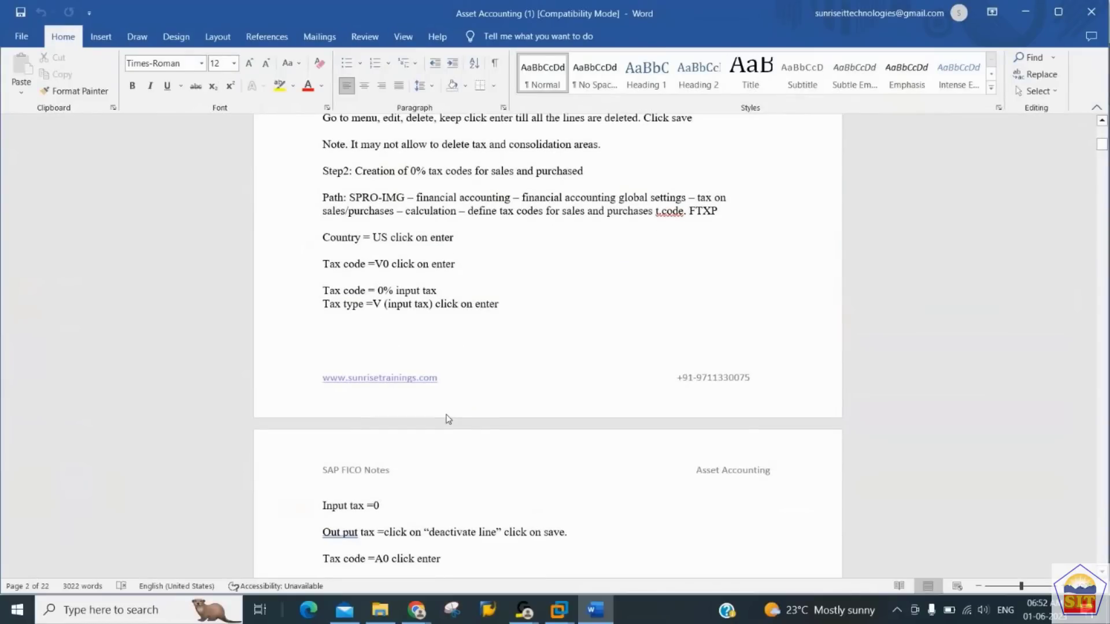
# - Switch back to SAP, open Assign Chart of Depreciation to Company Code, and position the list at company code 2244
pyautogui.hotkey('alt', 'Tab')
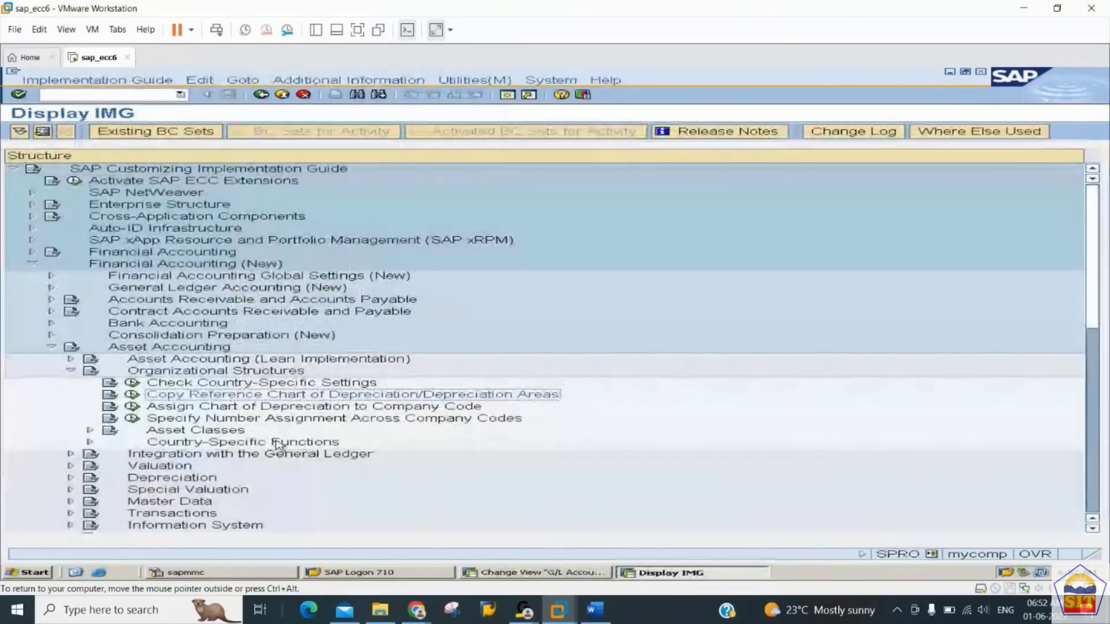
pyautogui.click(133, 407)
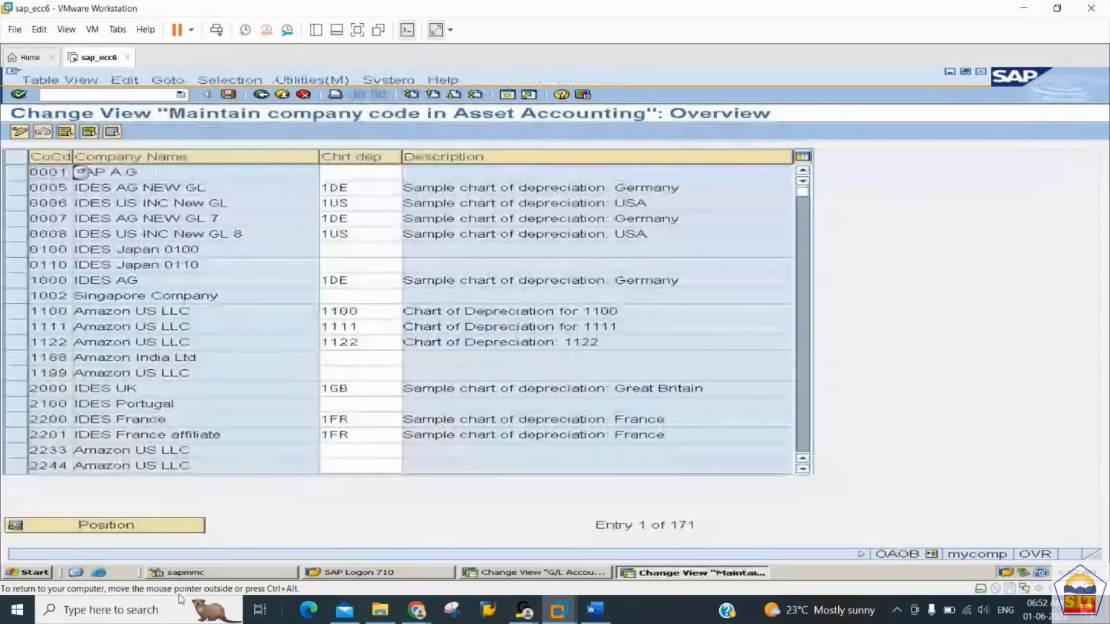
pyautogui.click(132, 530)
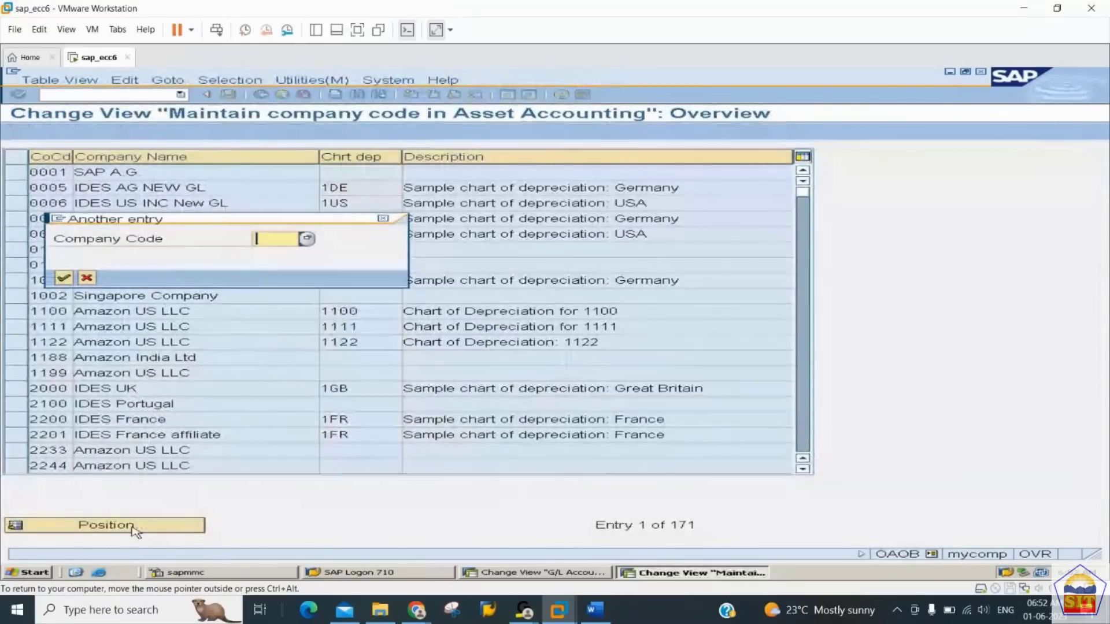
pyautogui.write('22')
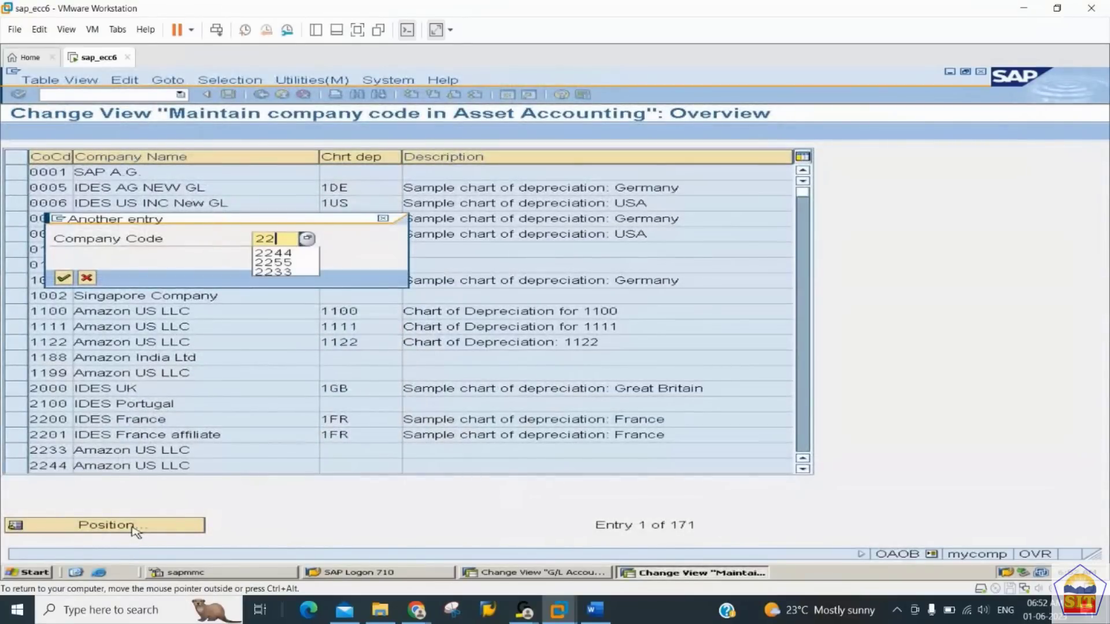
pyautogui.write('44')
pyautogui.press('Return')
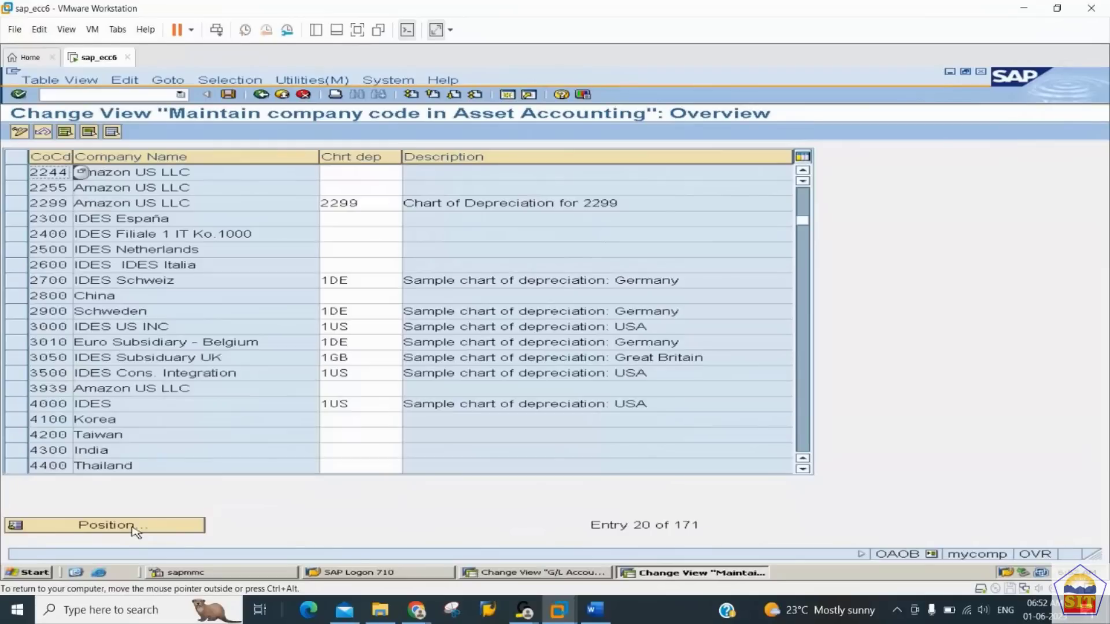
# - Try to assign chart of depreciation 2244 to company code 2244, and leave the activity without saving
pyautogui.press('Tab')
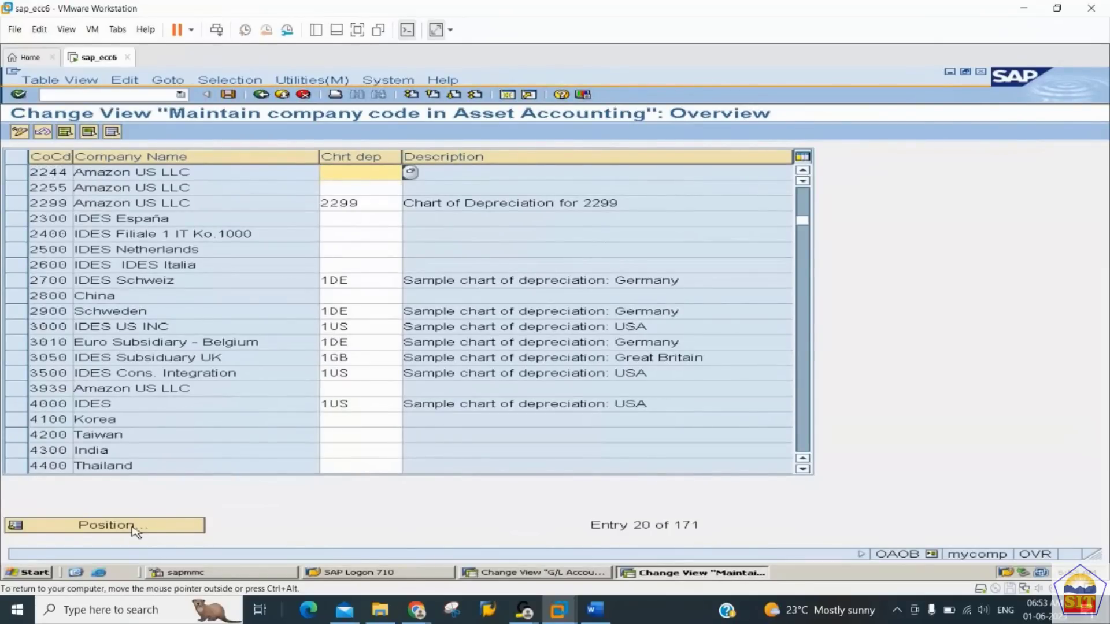
pyautogui.write('2244')
pyautogui.press('Return')
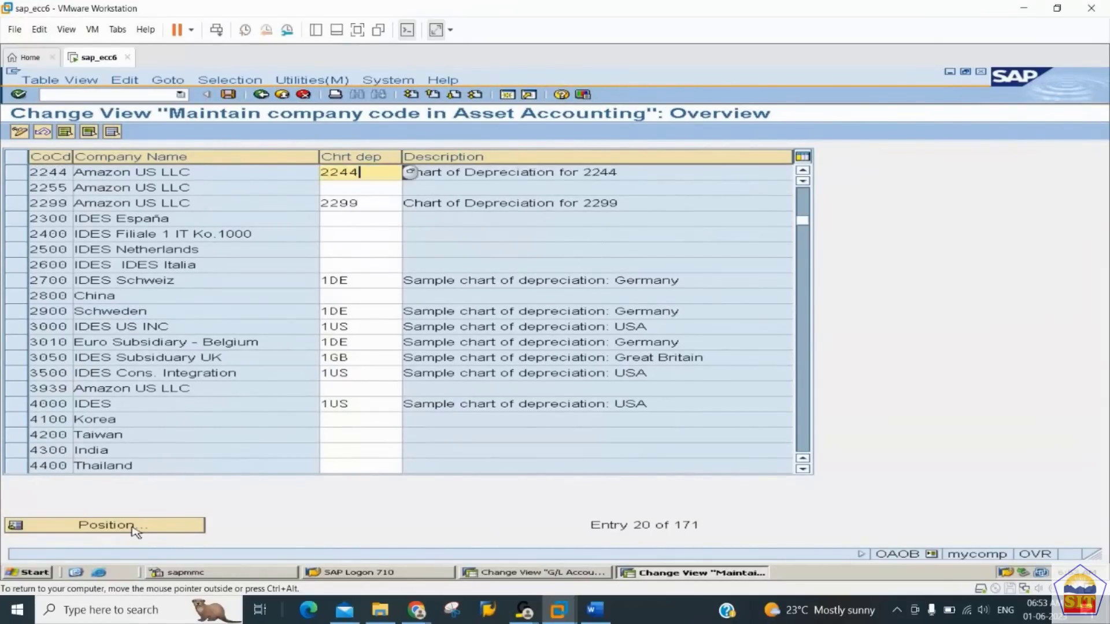
pyautogui.hotkey('ctrl', 's')
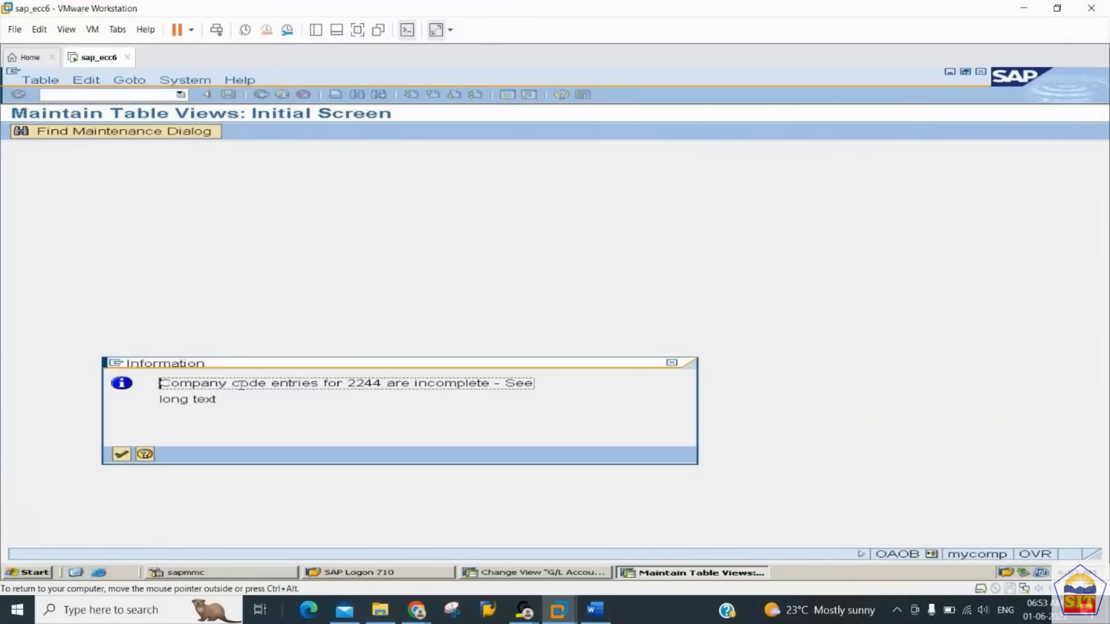
pyautogui.press('Return')
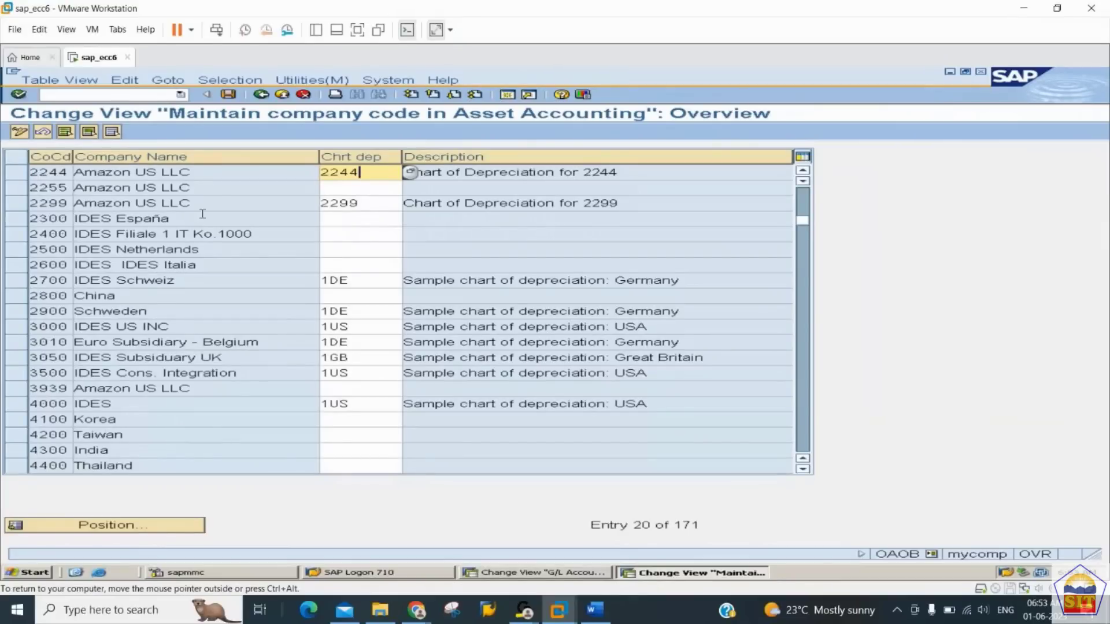
pyautogui.click(261, 95)
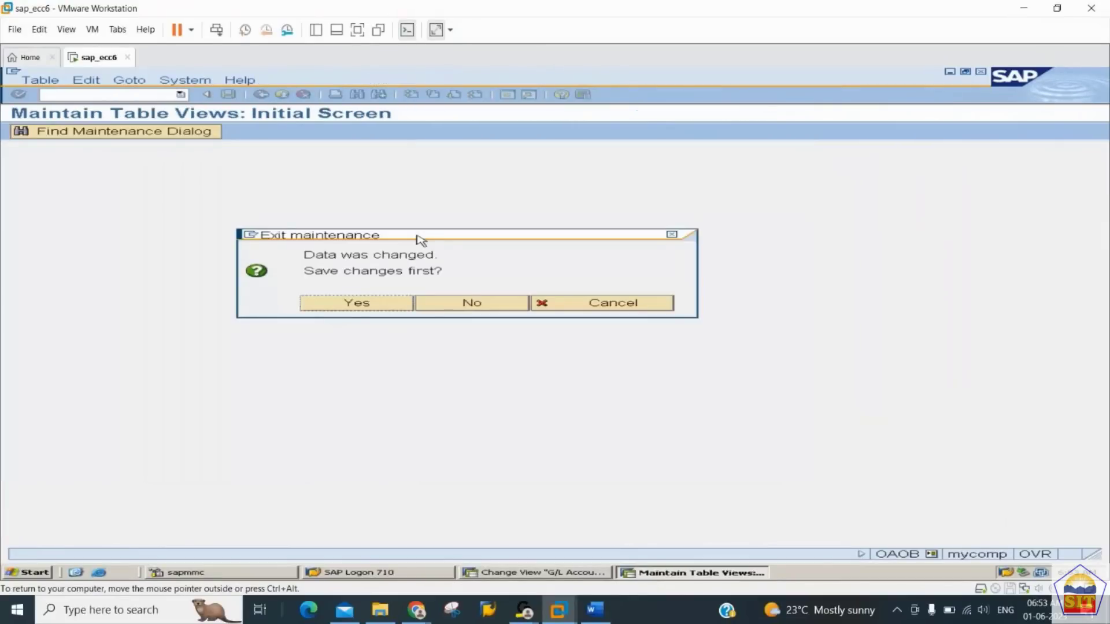
pyautogui.click(471, 303)
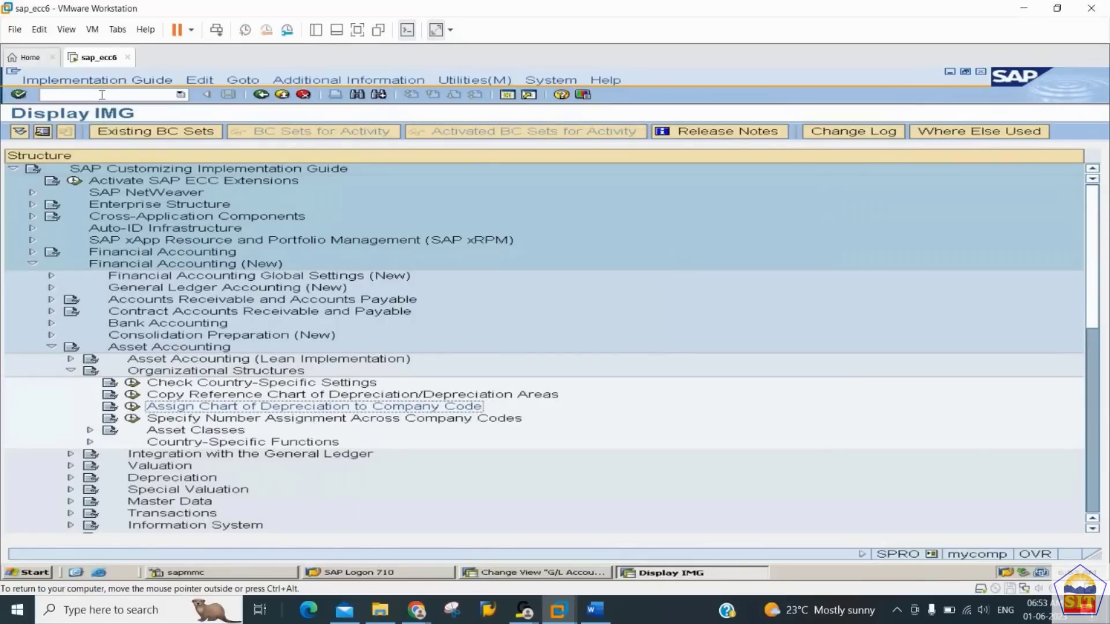
# - Check the transaction code in the Word notes, and open tax code maintenance (FTXP) in the other SAP session for country US
pyautogui.hotkey('alt', 'Tab')
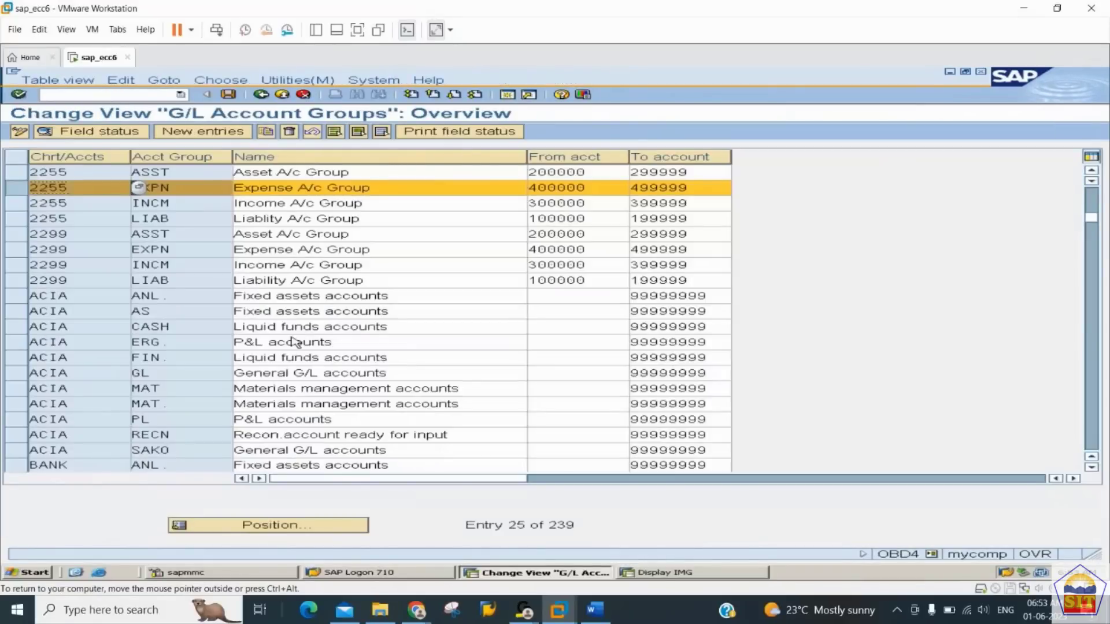
pyautogui.click(595, 610)
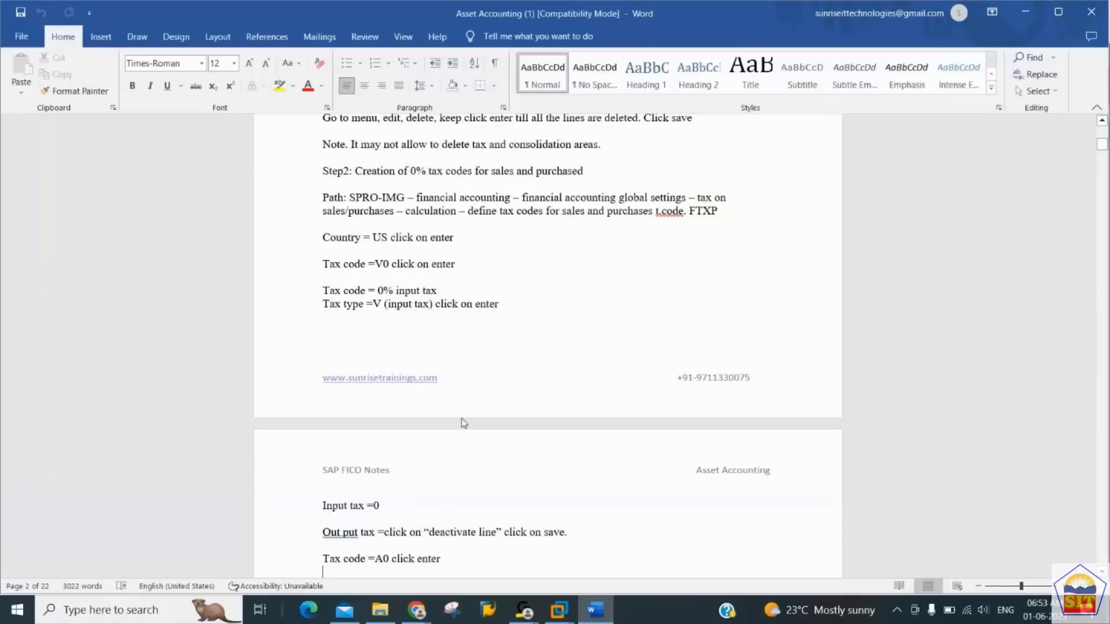
pyautogui.hotkey('alt', 'Tab')
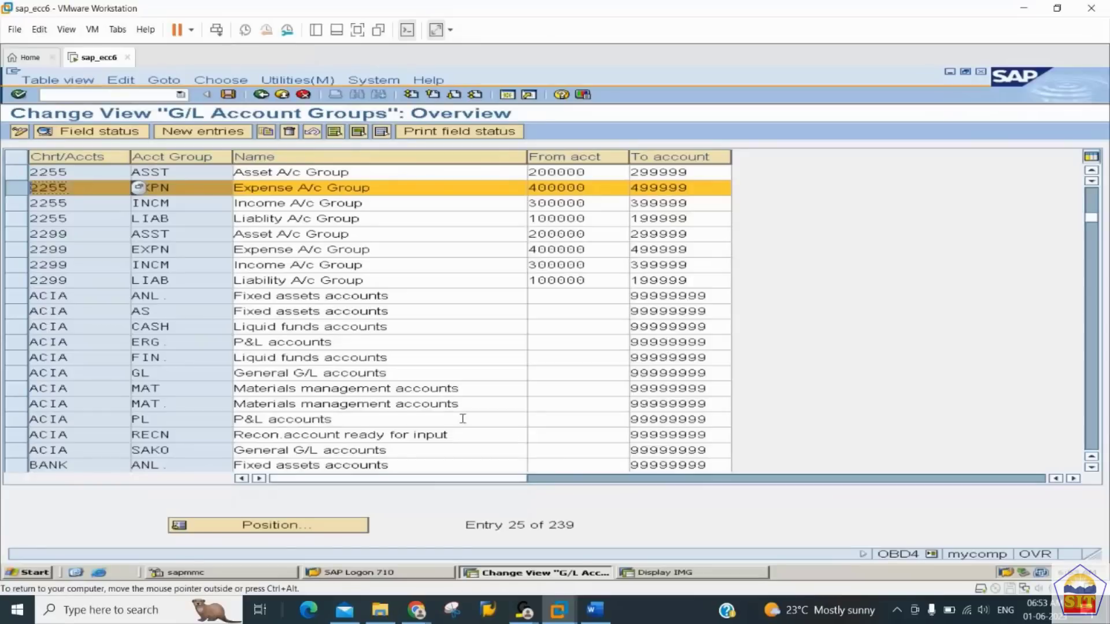
pyautogui.click(147, 94)
pyautogui.write('/nftxp')
pyautogui.press('Return')
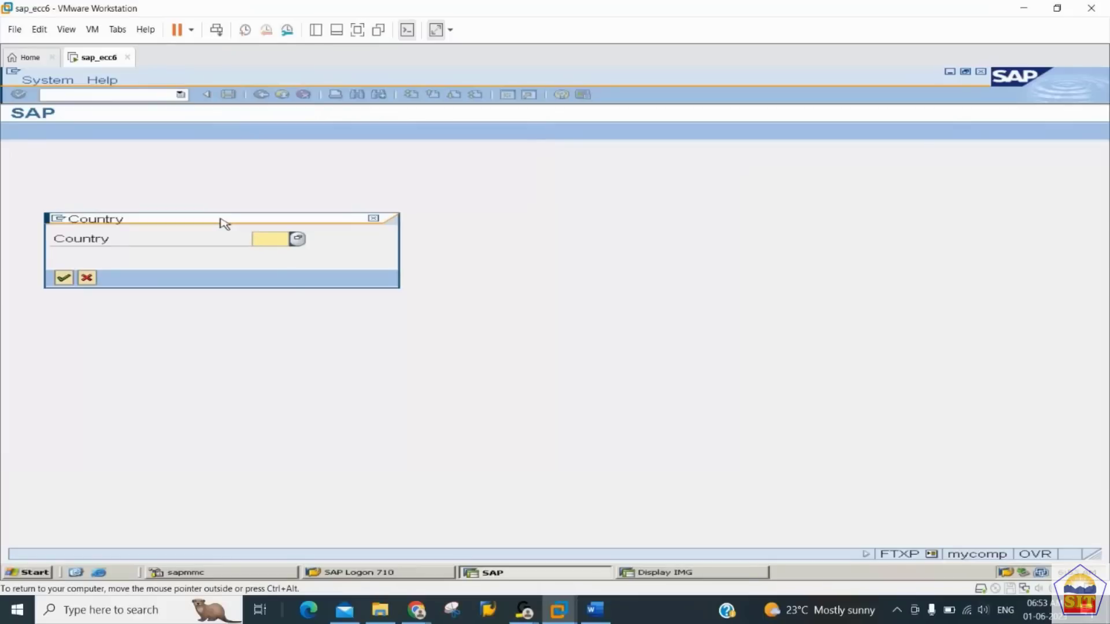
pyautogui.write('us')
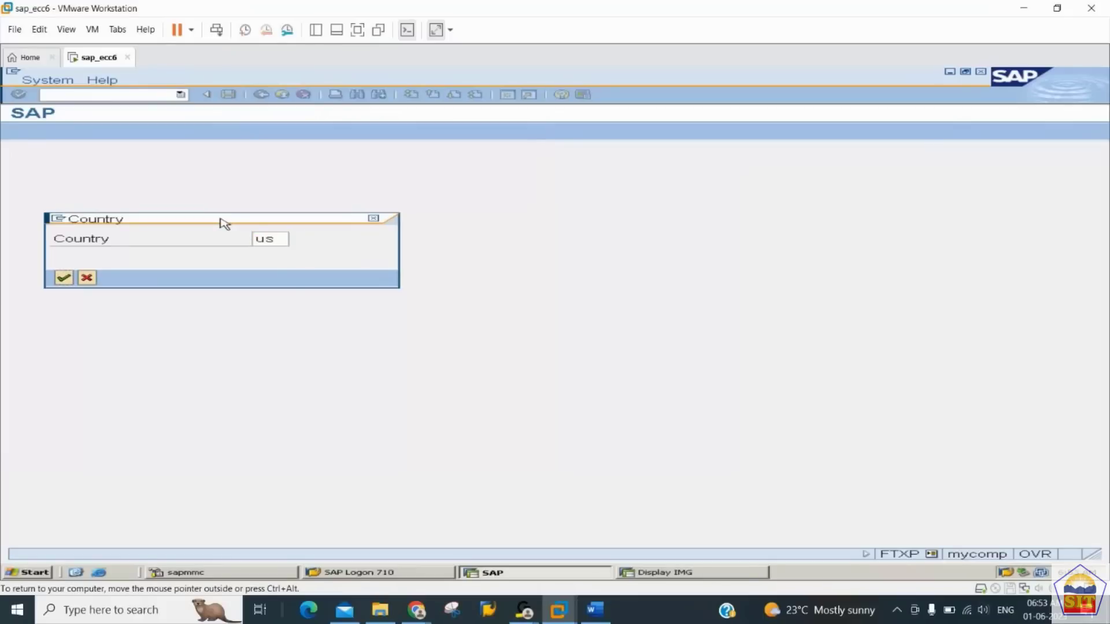
pyautogui.press('Return')
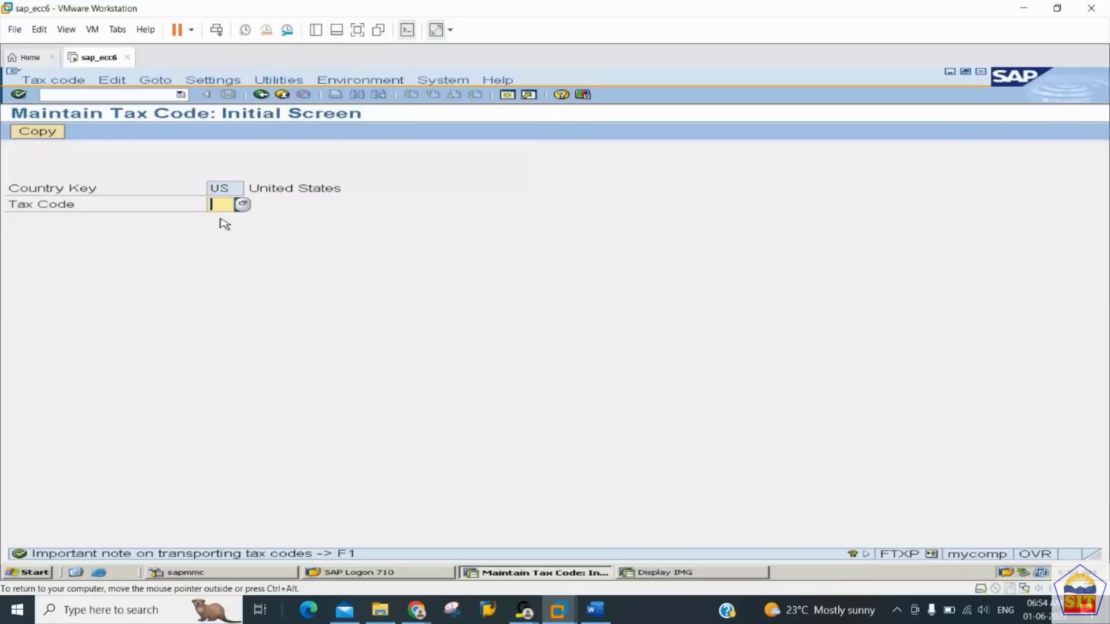
# - Open US tax codes V0 and A0 in turn to check their tax rates, leaving each without changes
pyautogui.write('V0')
pyautogui.press('Return')
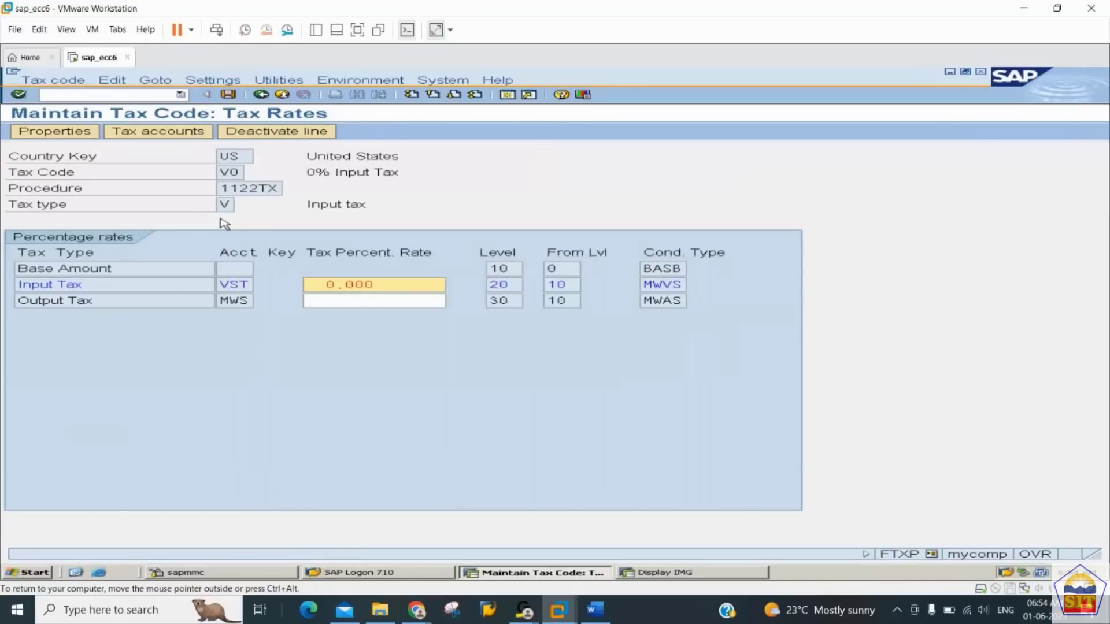
pyautogui.press('F3')
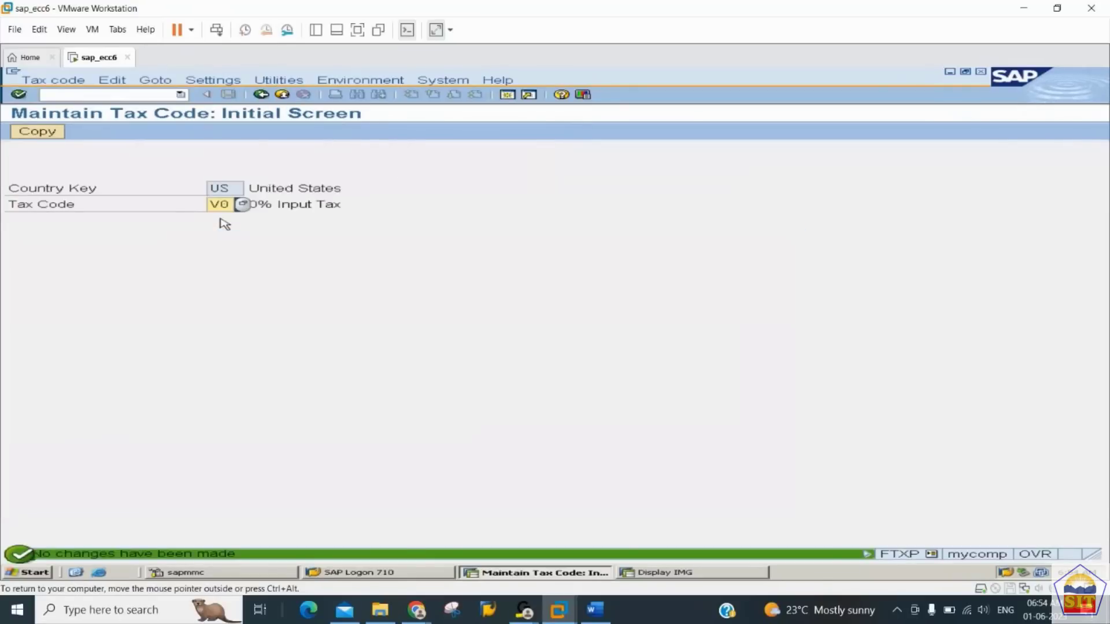
pyautogui.write('a0')
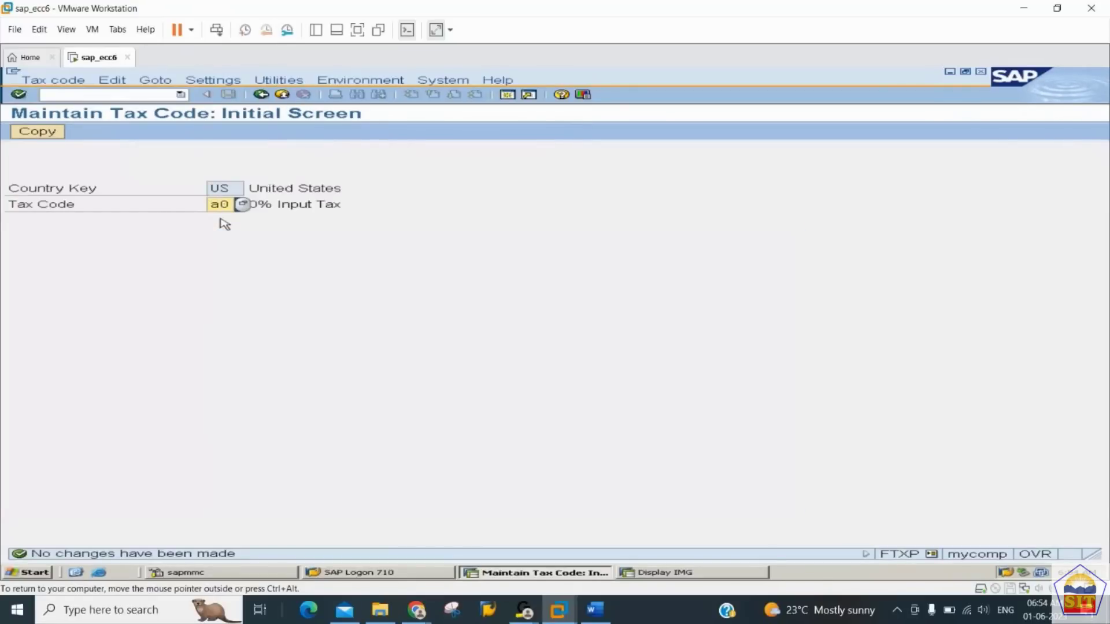
pyautogui.press('Return')
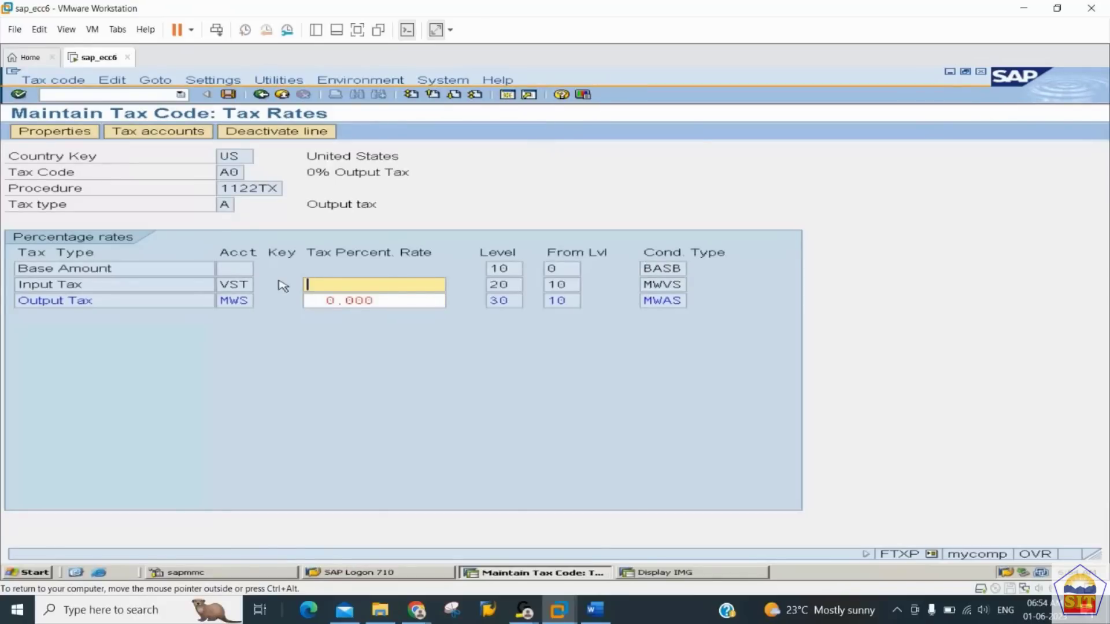
pyautogui.press('F3')
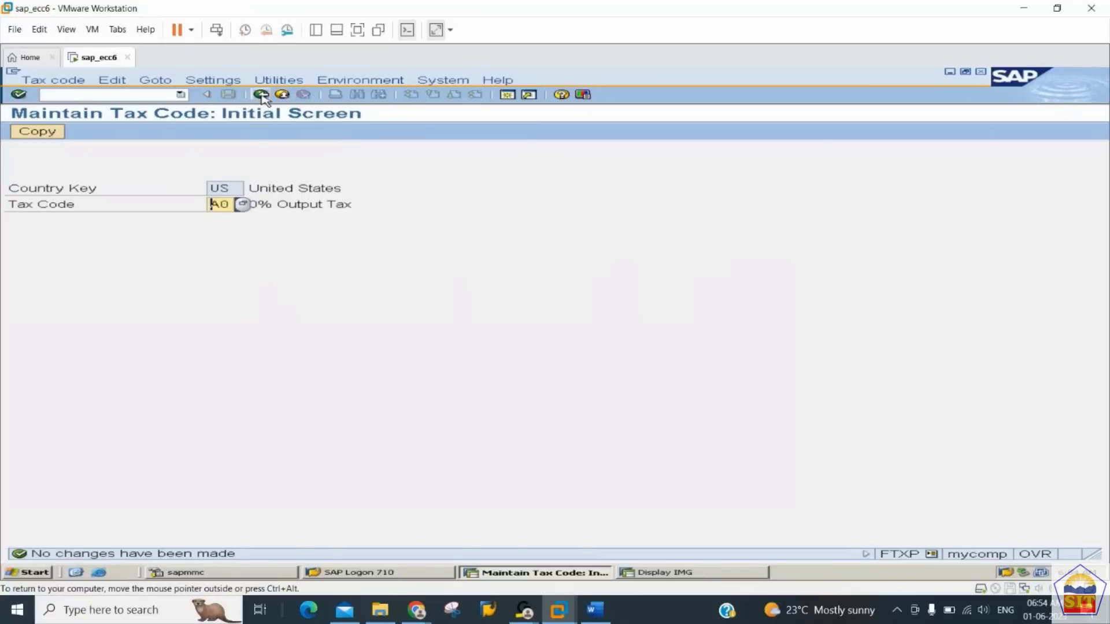
# - Check Step 3 in the Word notes, switch back to SAP and open transaction OBCL for non-taxable transactions
pyautogui.click(95, 95)
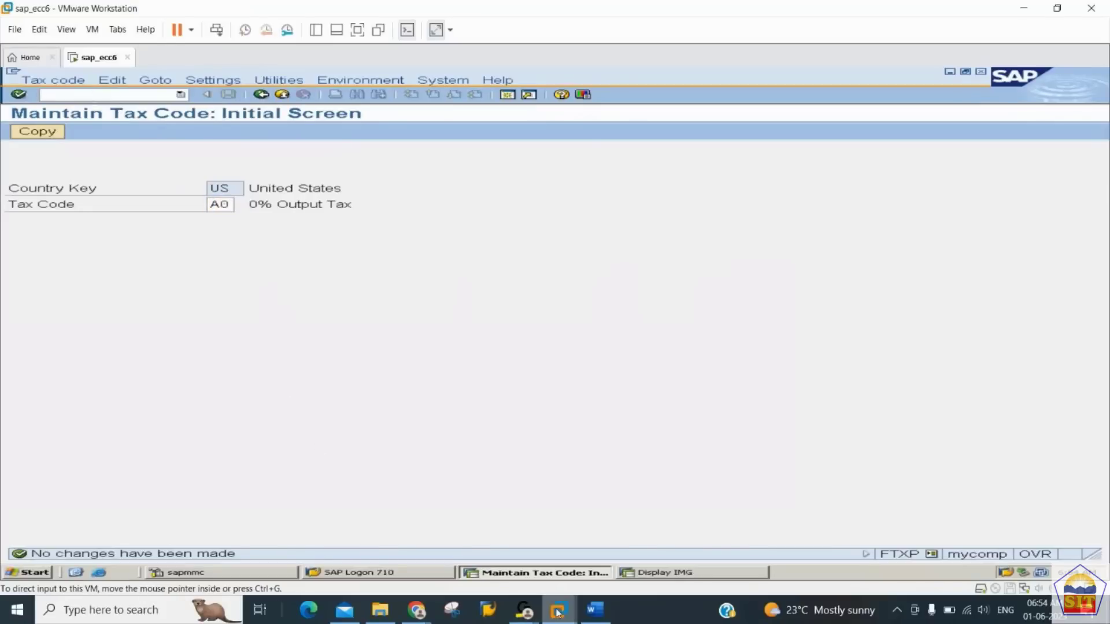
pyautogui.click(610, 604)
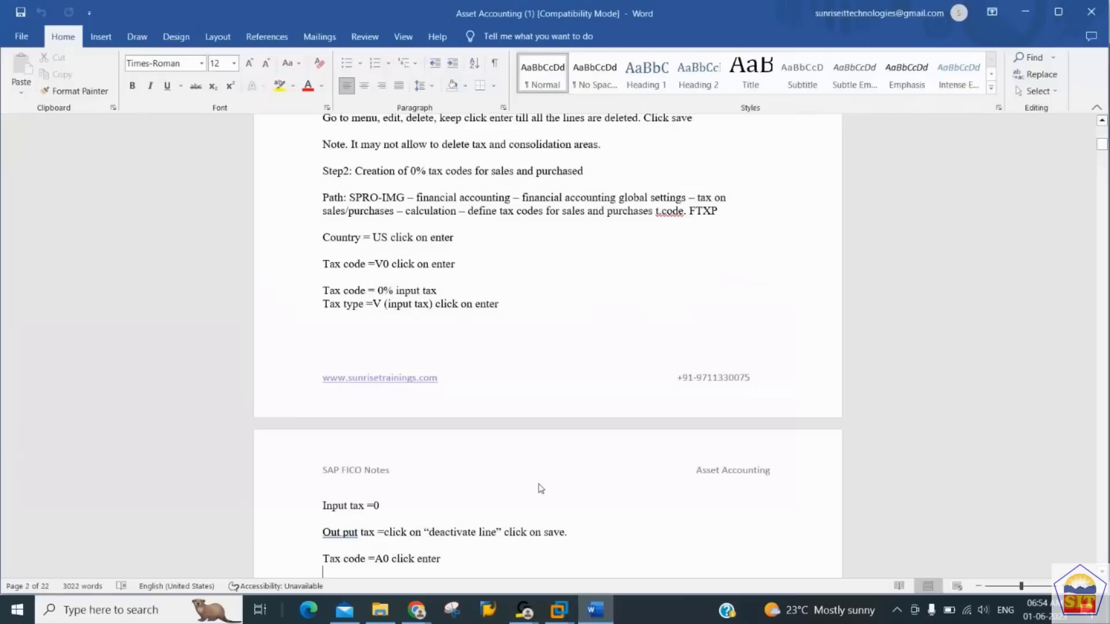
pyautogui.scroll(-1, 540, 489)
pyautogui.scroll(-8, 540, 484)
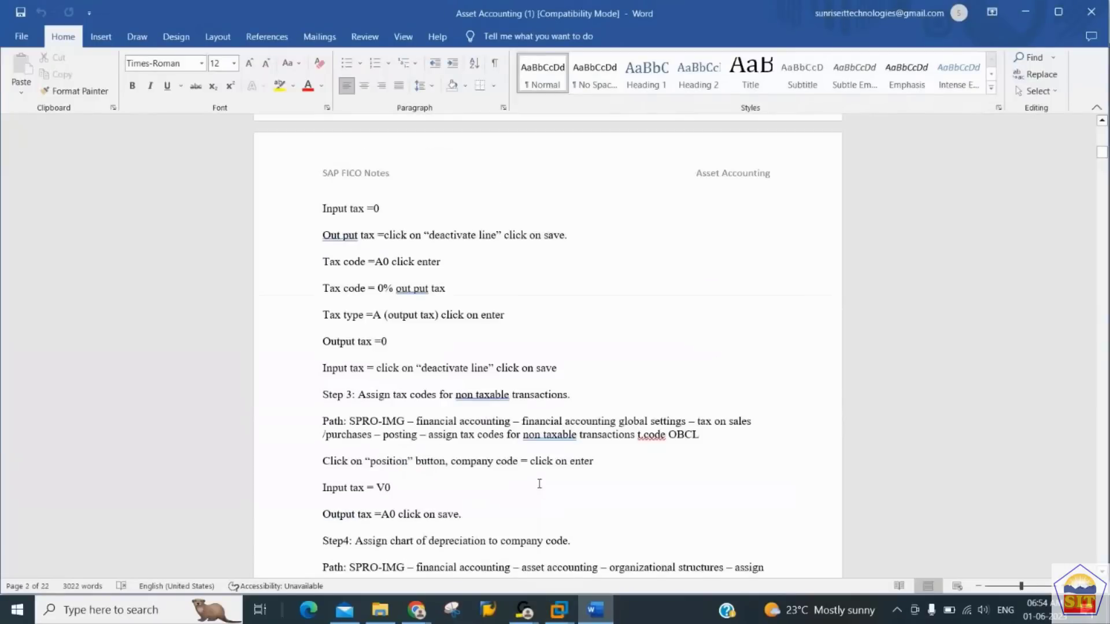
pyautogui.hotkey('alt', 'Tab')
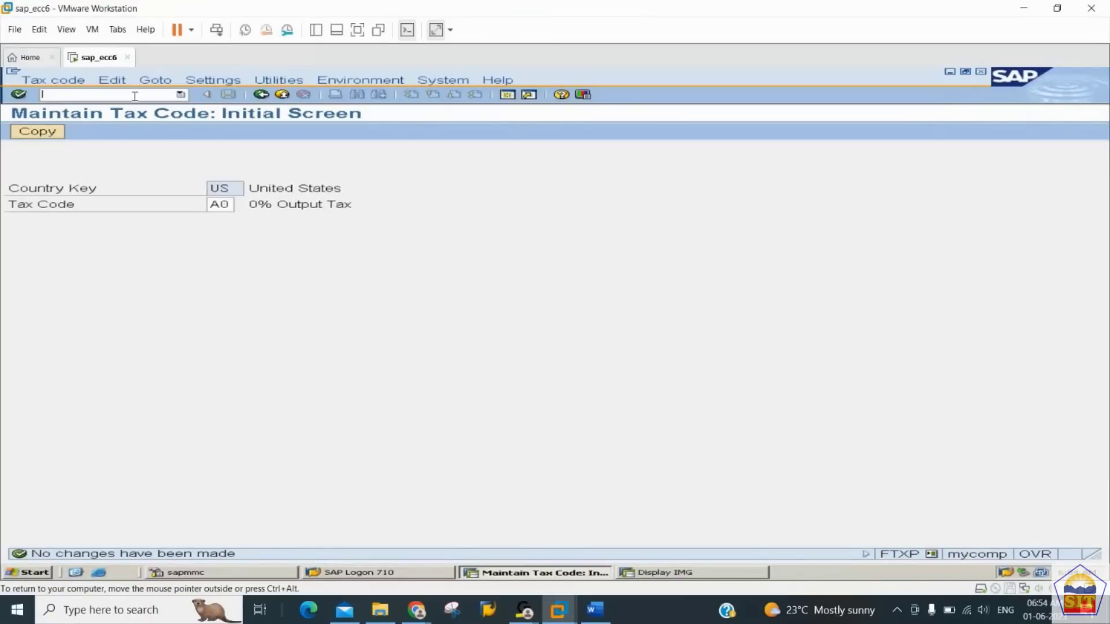
pyautogui.write('/nob40')
pyautogui.press('Return')
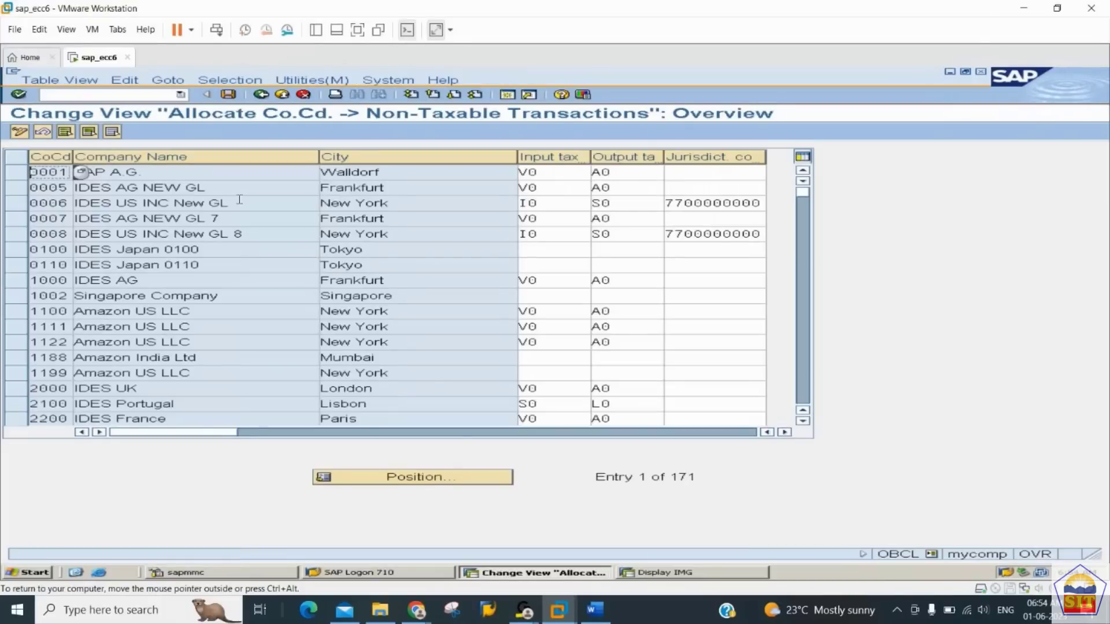
# - Assign input tax code V0 and output tax code A0 to company code 2244, and save under customizing request ECCK900022
pyautogui.click(449, 480)
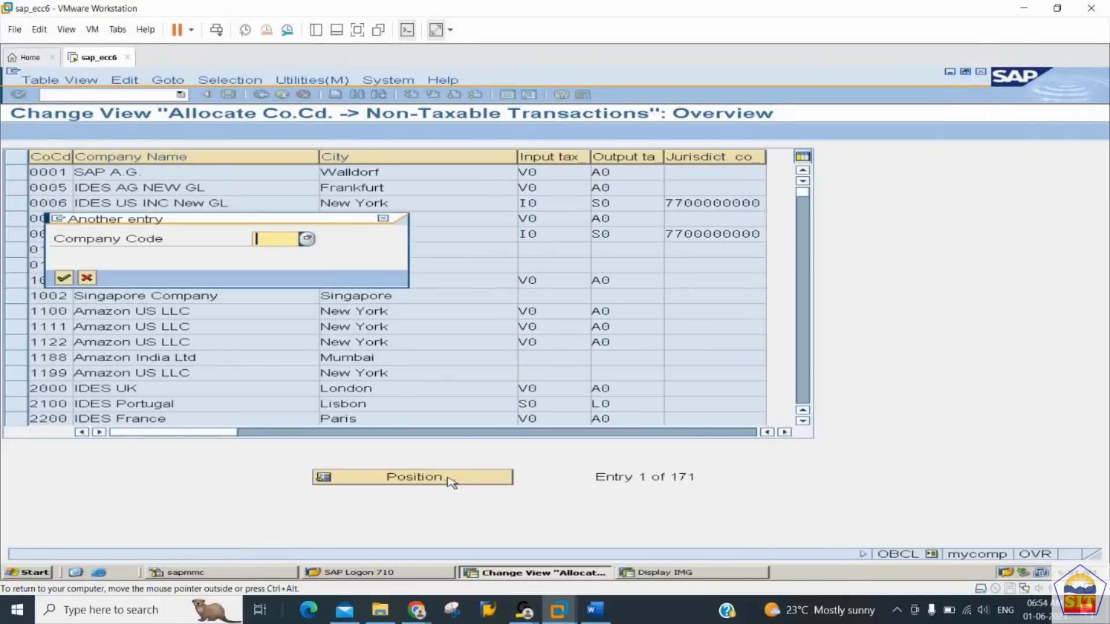
pyautogui.write('2244')
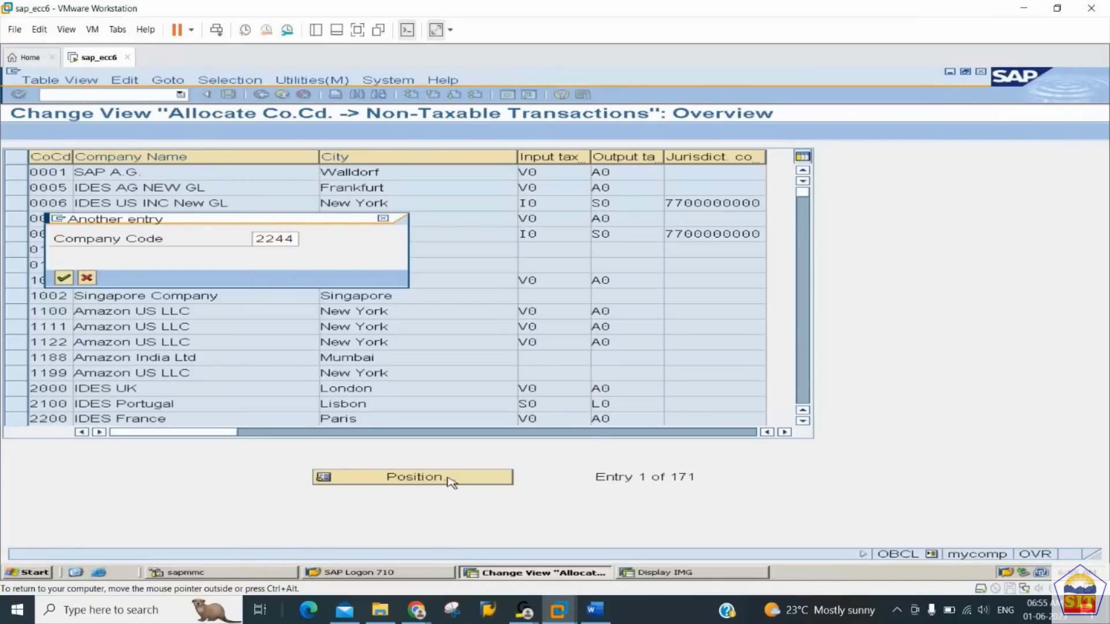
pyautogui.press('Return')
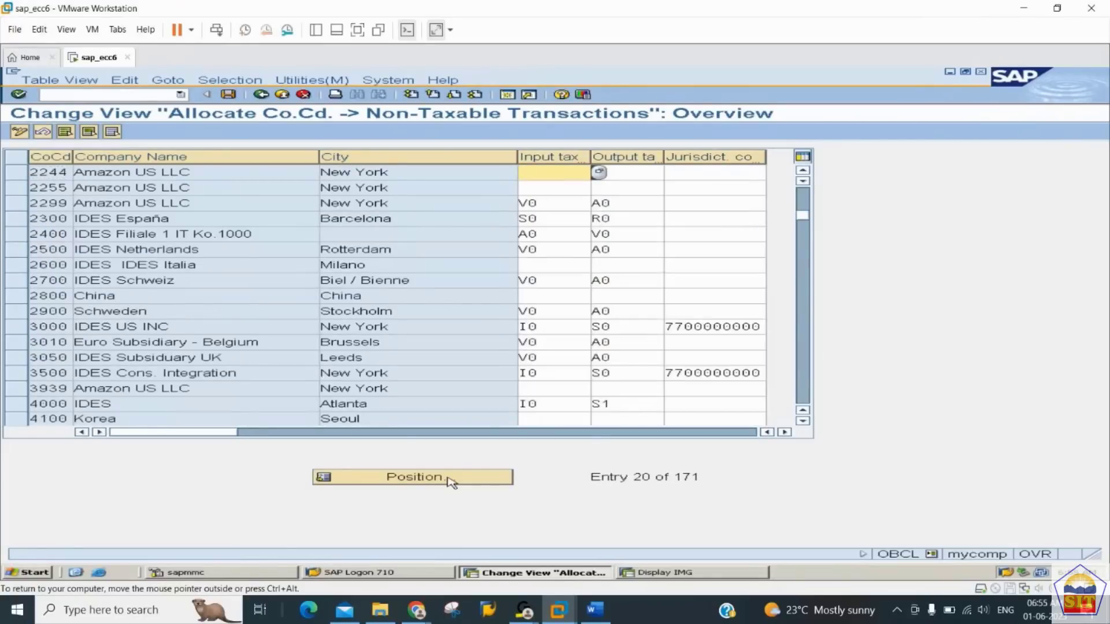
pyautogui.write('v0')
pyautogui.press('Tab')
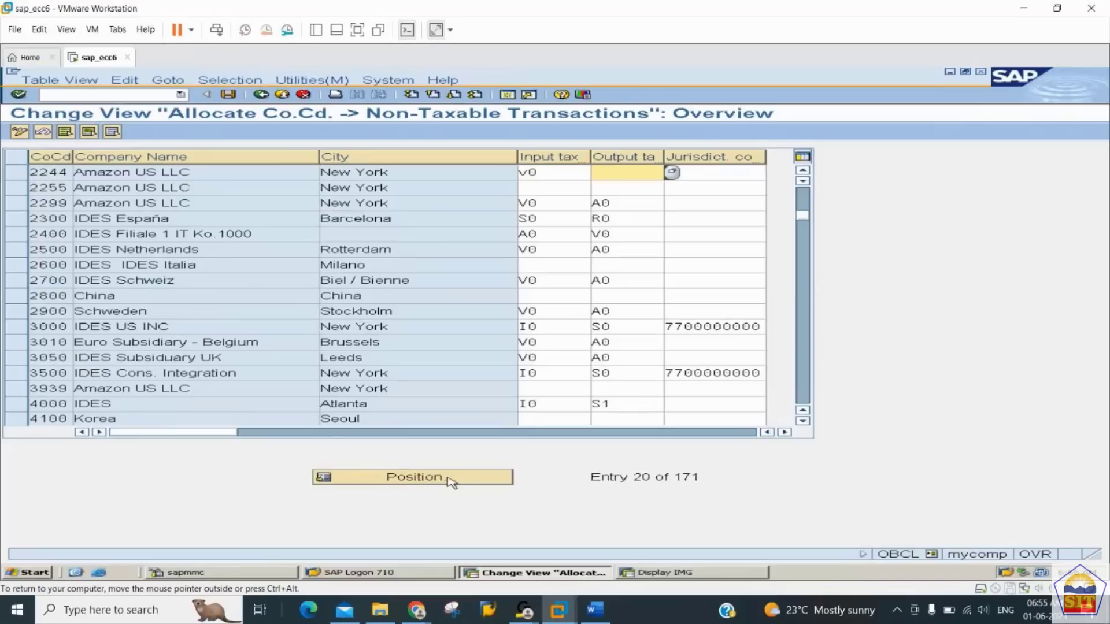
pyautogui.write('A0')
pyautogui.hotkey('ctrl', 's')
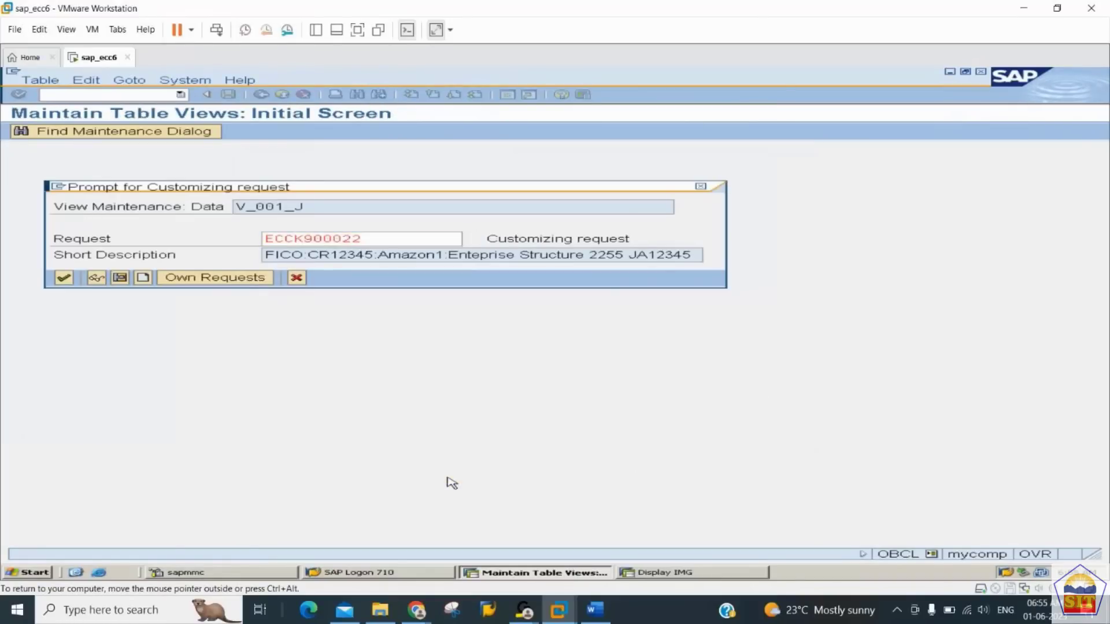
pyautogui.press('Return')
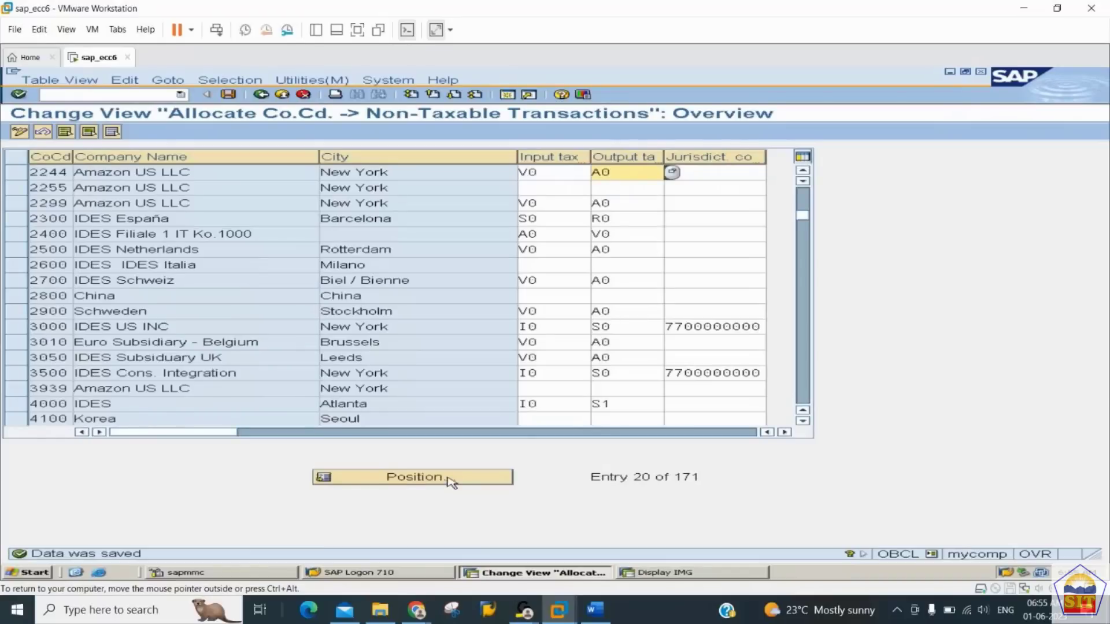
pyautogui.click(702, 574)
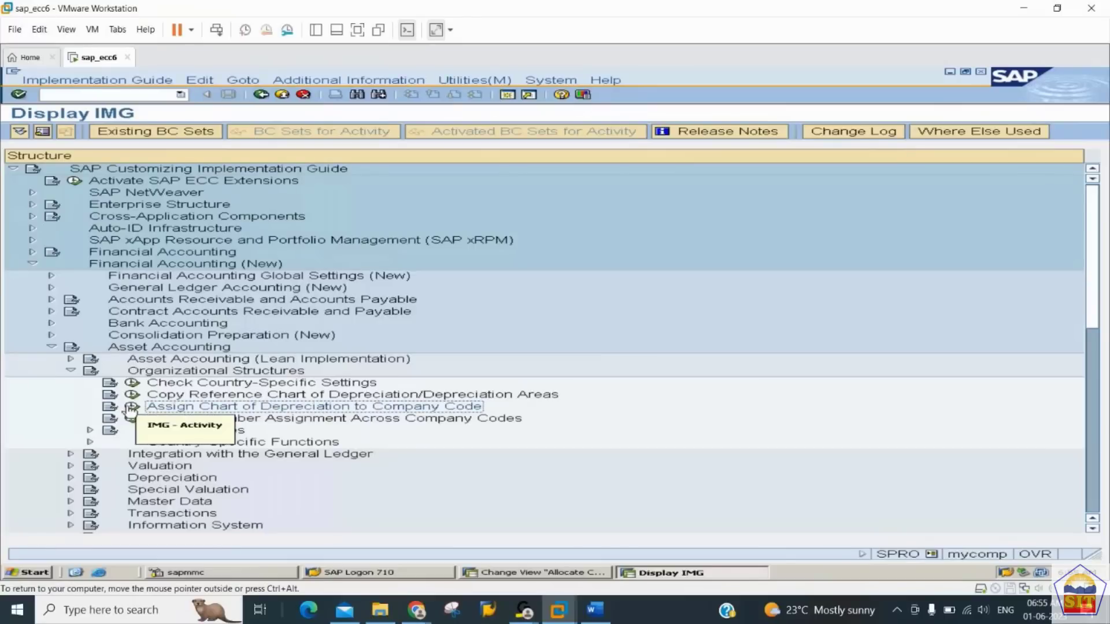
pyautogui.click(132, 407)
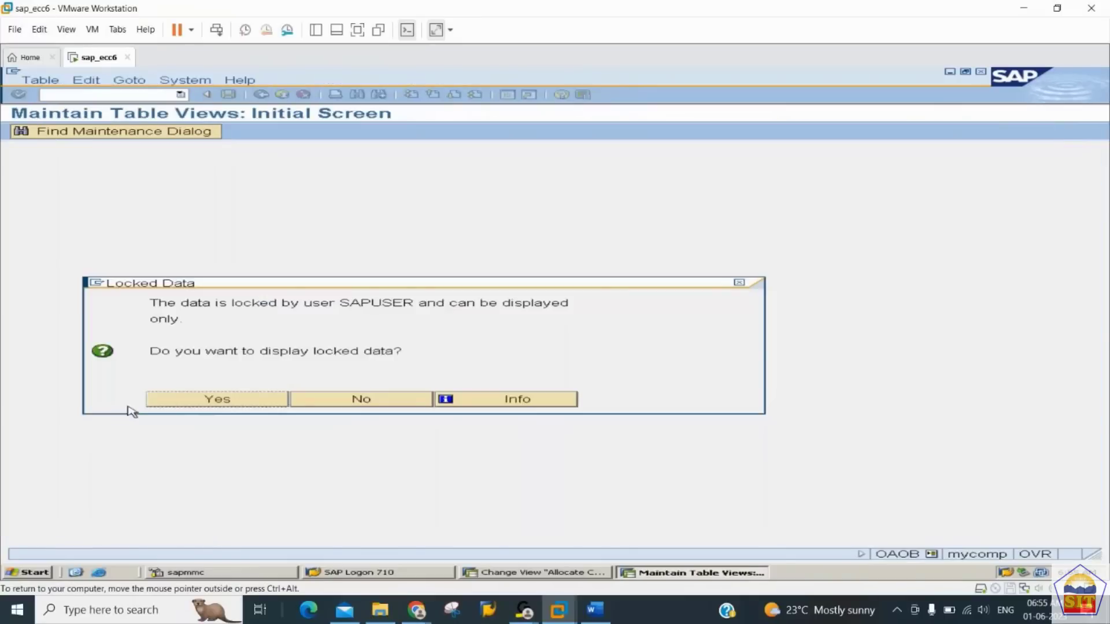
pyautogui.click(340, 400)
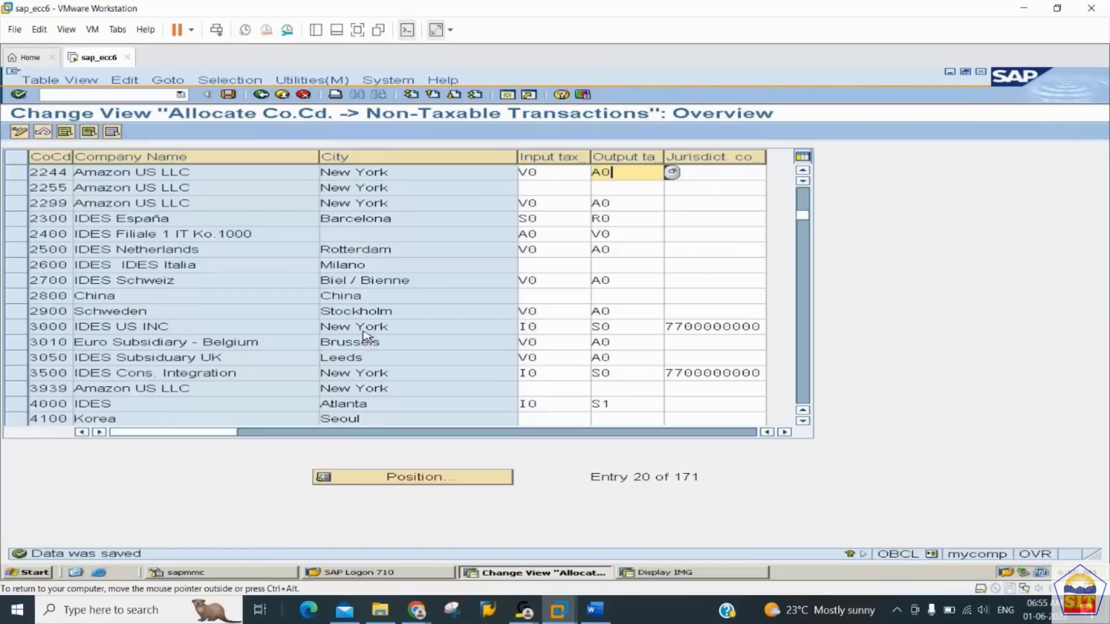
# - Leave the non-taxable transactions view and open Assign Chart of Depreciation to Company Code in the IMG session
pyautogui.click(261, 95)
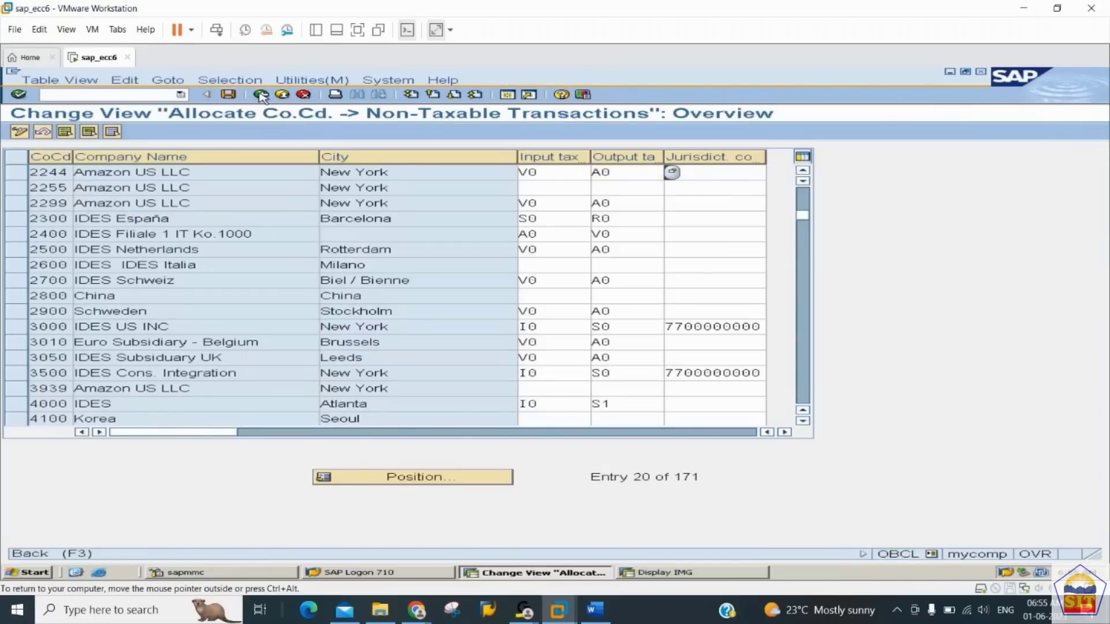
pyautogui.click(660, 575)
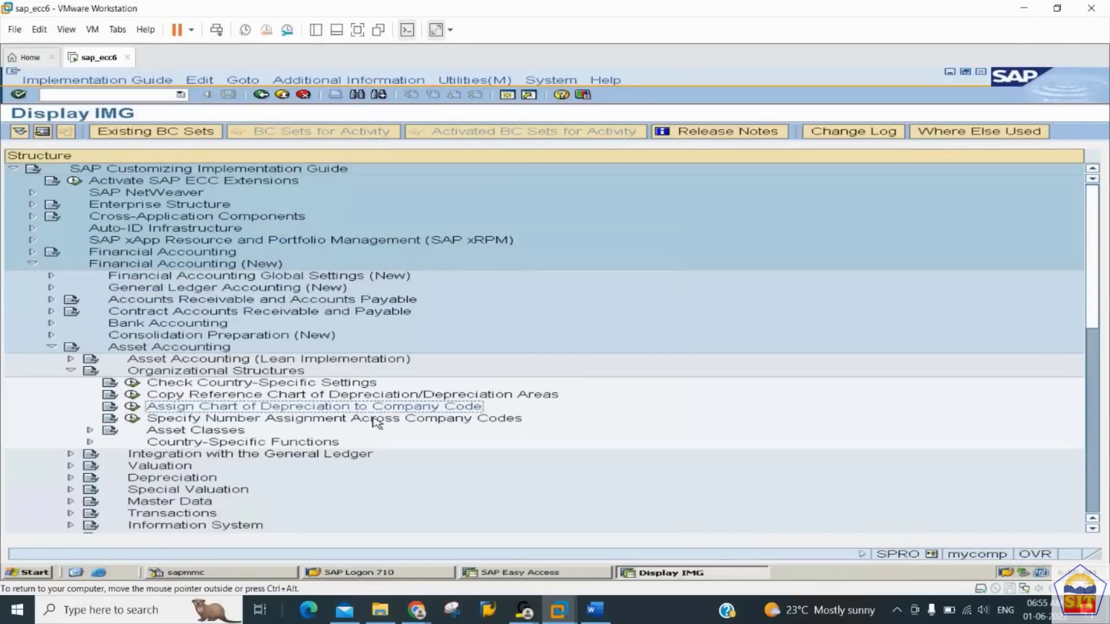
pyautogui.click(133, 408)
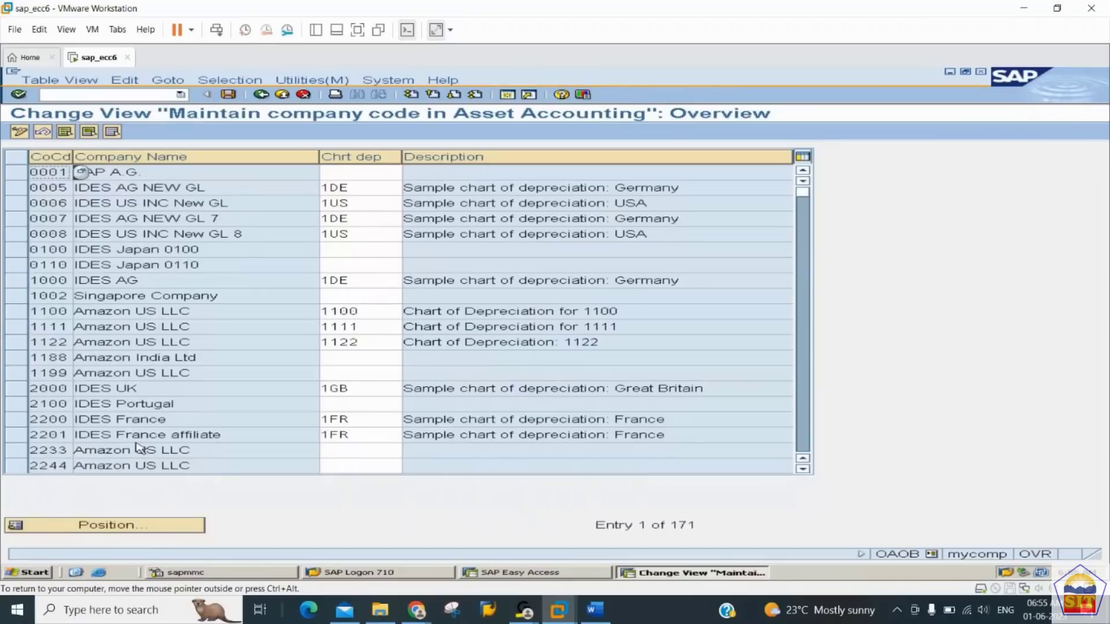
# - Position the list at company code 2244, assign chart of depreciation 2244, and save under customizing request ECCK900022
pyautogui.click(149, 528)
pyautogui.write('224')
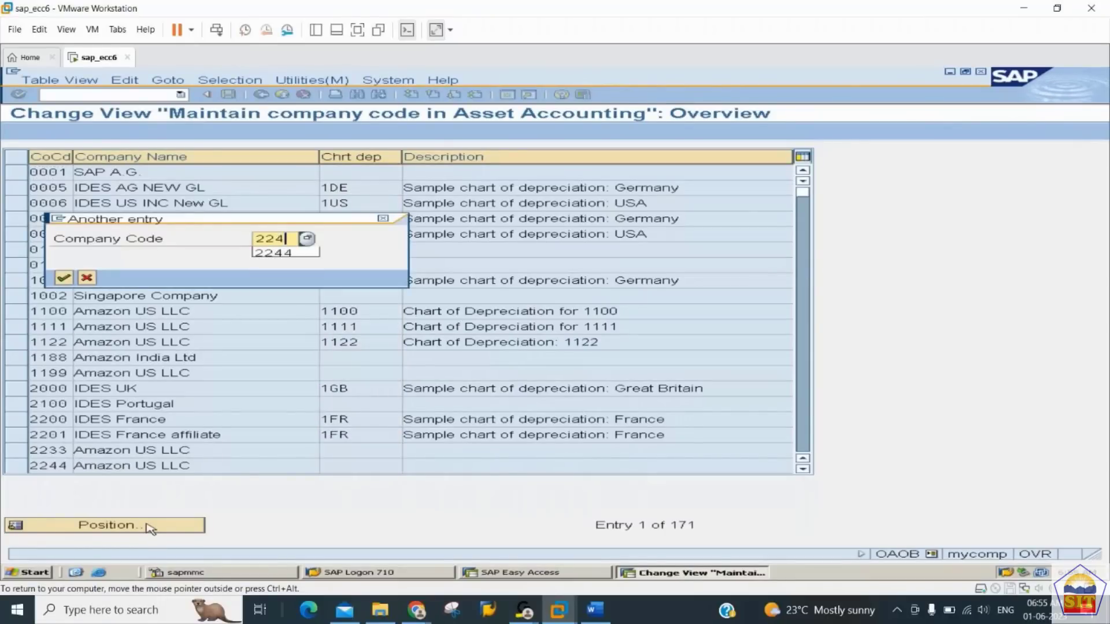
pyautogui.write('4')
pyautogui.press('Return')
pyautogui.write('2244')
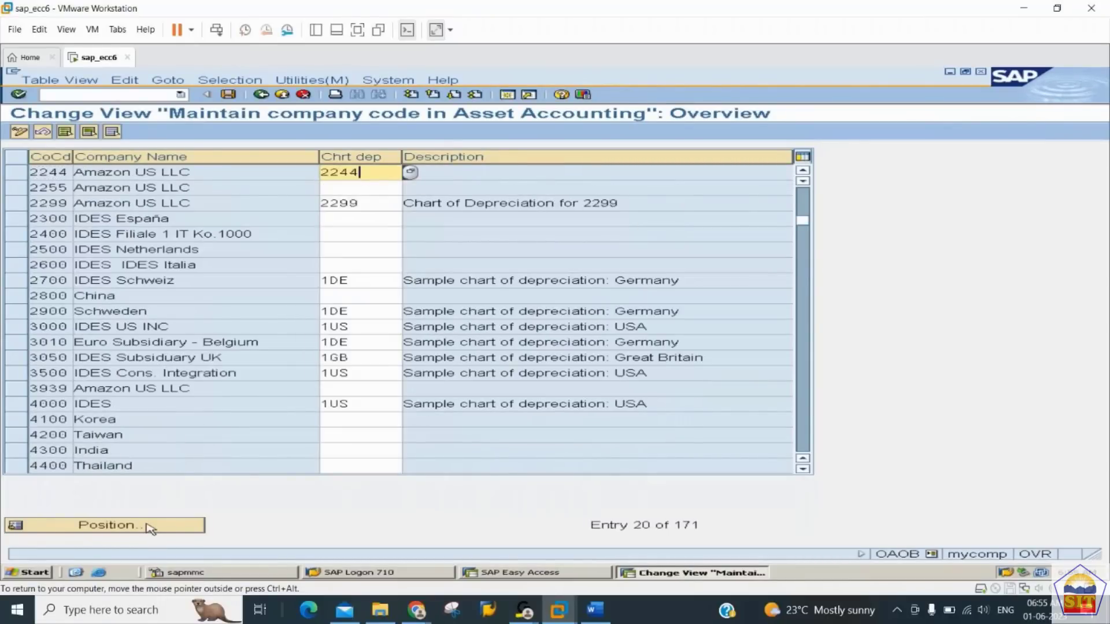
pyautogui.press('Return')
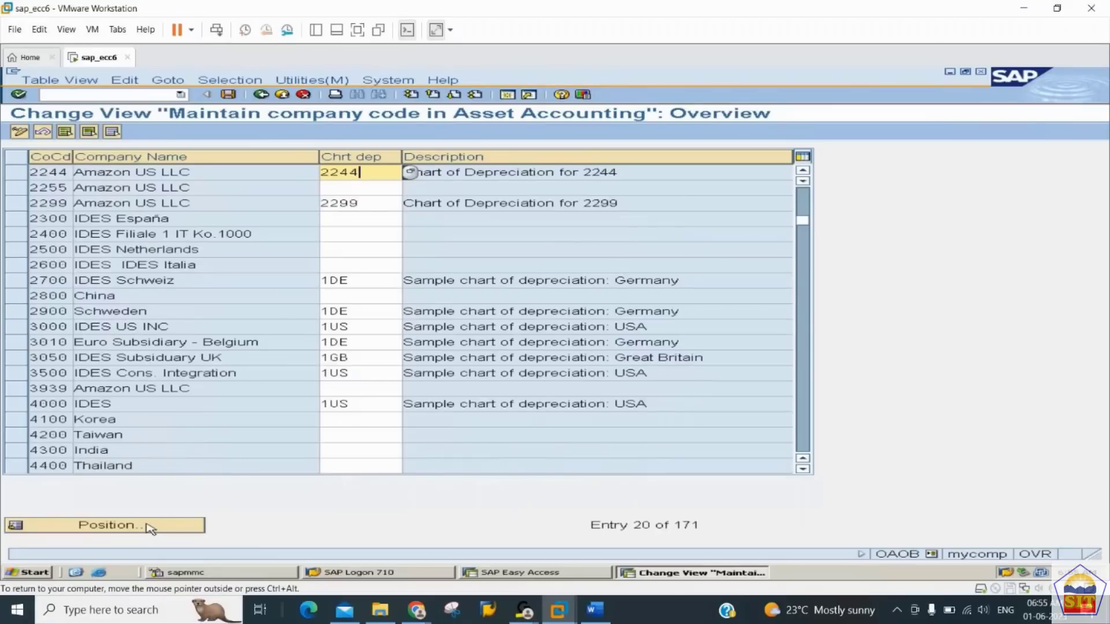
pyautogui.hotkey('ctrl', 's')
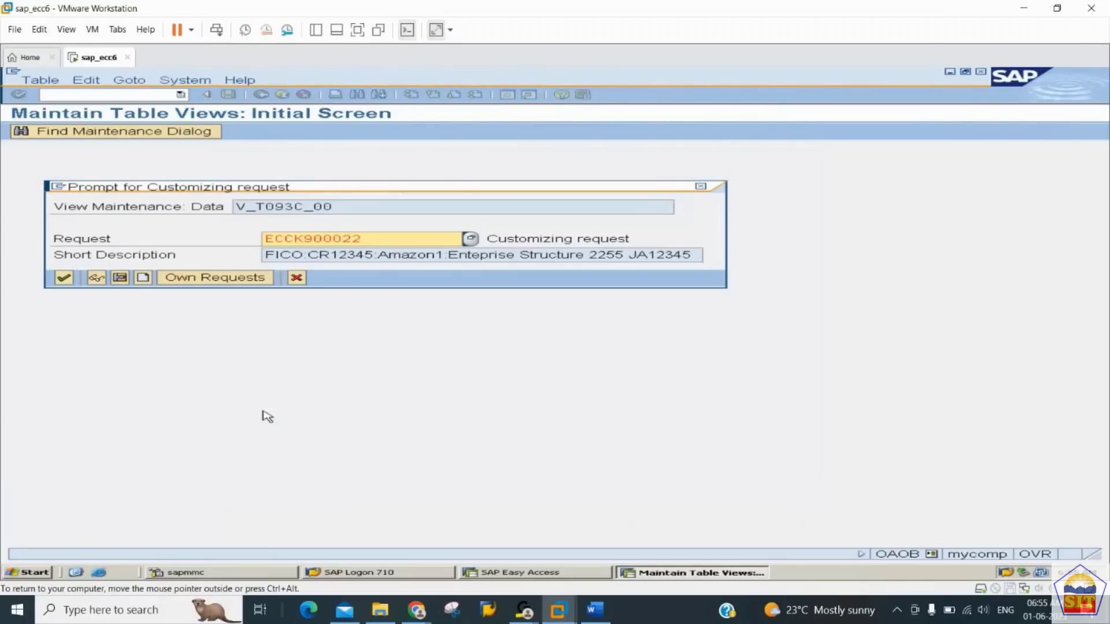
pyautogui.press('Return')
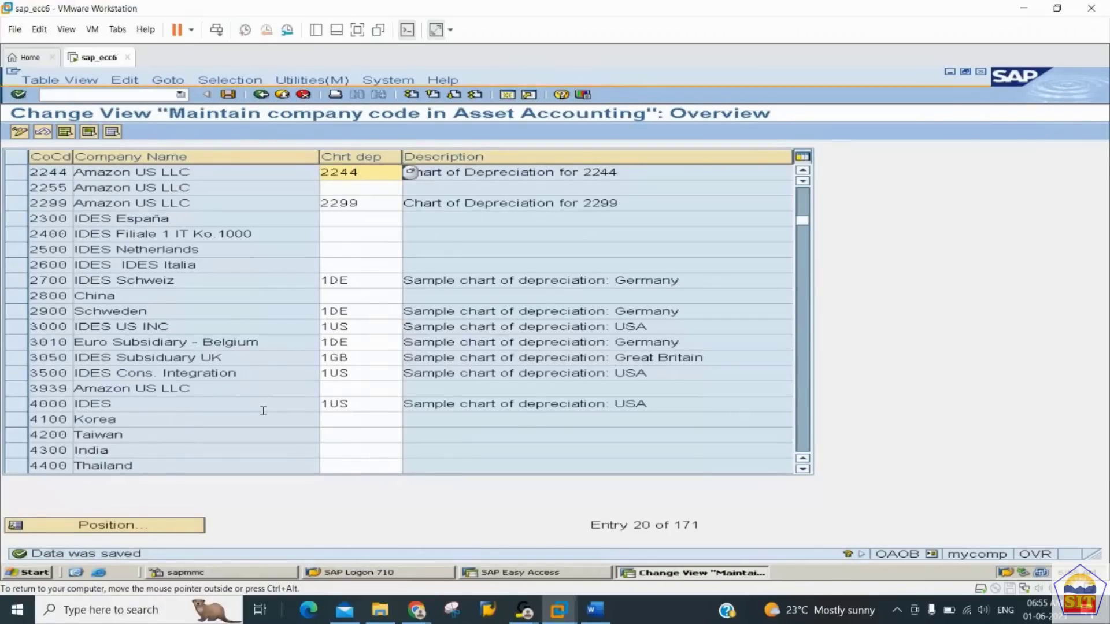
# - Switch to the Word notes and read Step 5 on specifying account determination, including the list of asset classes
pyautogui.click(598, 614)
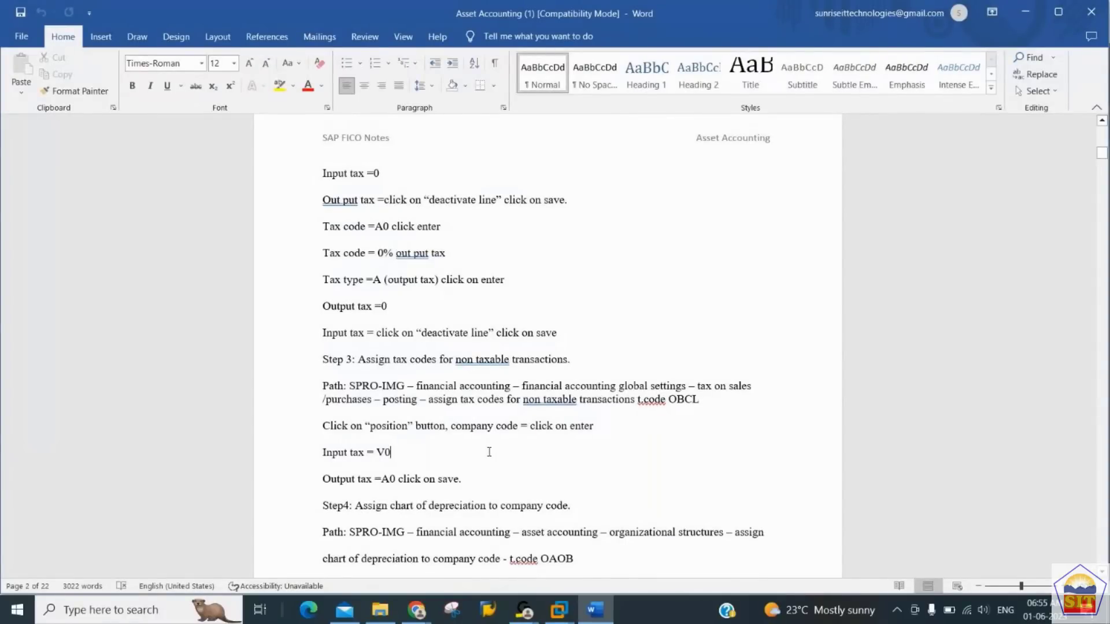
pyautogui.press('Down')
pyautogui.press('Down')
pyautogui.press('Down')
pyautogui.press('Down')
pyautogui.press('Down')
pyautogui.press('Down')
pyautogui.press('Down')
pyautogui.press('Down')
pyautogui.press('Down')
pyautogui.press('Down')
pyautogui.press('Down')
pyautogui.press('Down')
pyautogui.press('Down')
pyautogui.press('Down')
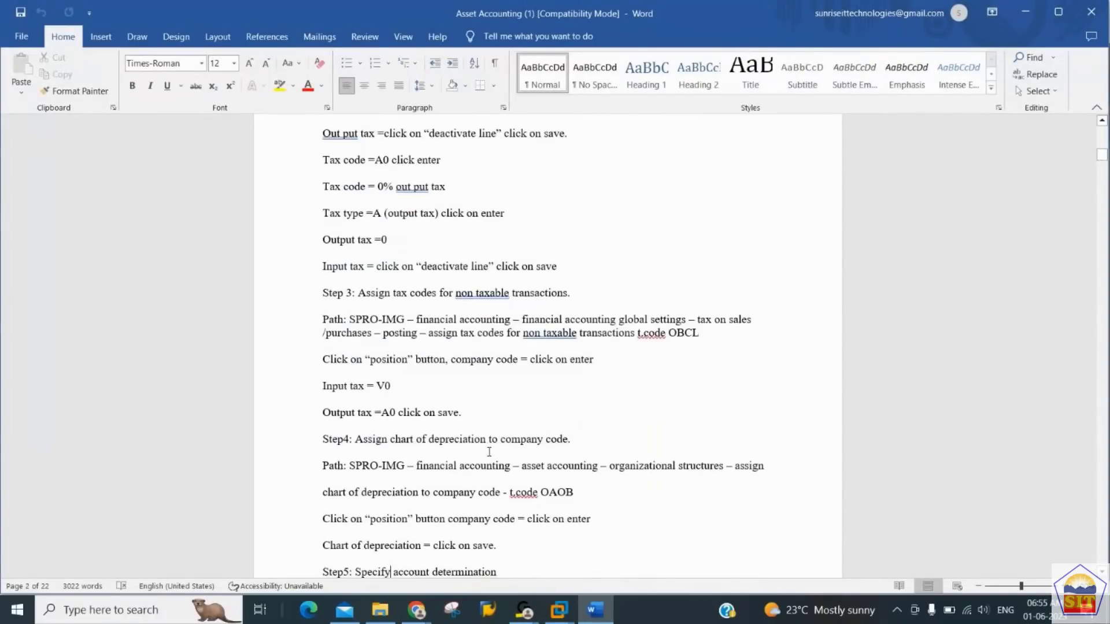
pyautogui.press('Down')
pyautogui.press('Down')
pyautogui.press('Down')
pyautogui.press('Down')
pyautogui.press('Down')
pyautogui.press('Down')
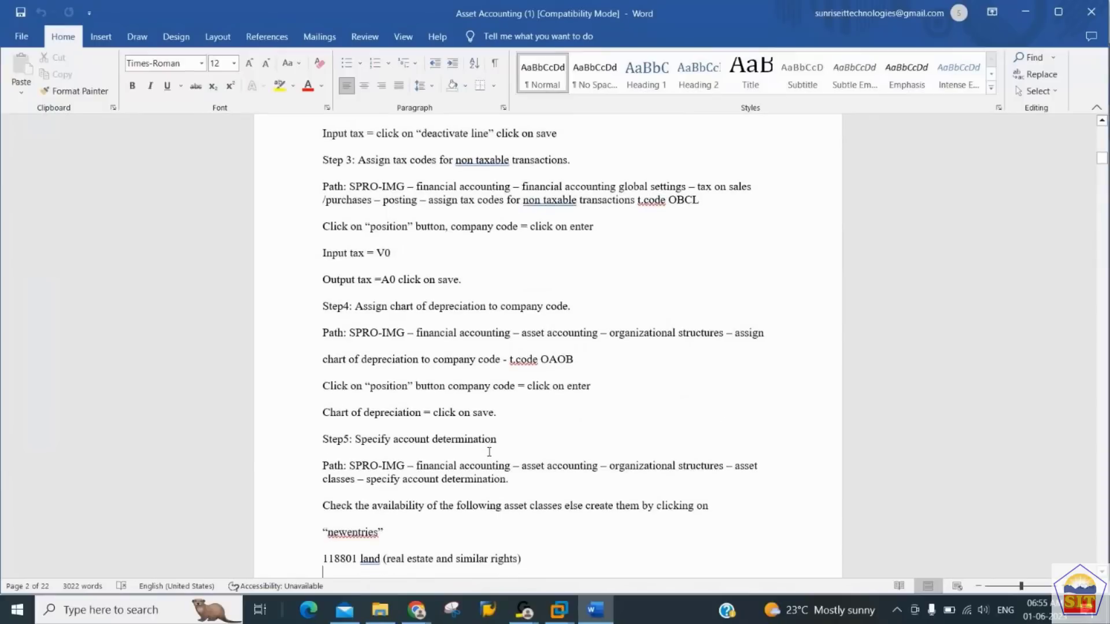
pyautogui.press('Down')
pyautogui.press('Down')
pyautogui.press('Down')
pyautogui.press('Down')
pyautogui.press('Down')
pyautogui.press('Down')
pyautogui.press('Down')
pyautogui.press('Down')
pyautogui.press('Down')
pyautogui.press('Down')
pyautogui.press('Down')
pyautogui.press('Down')
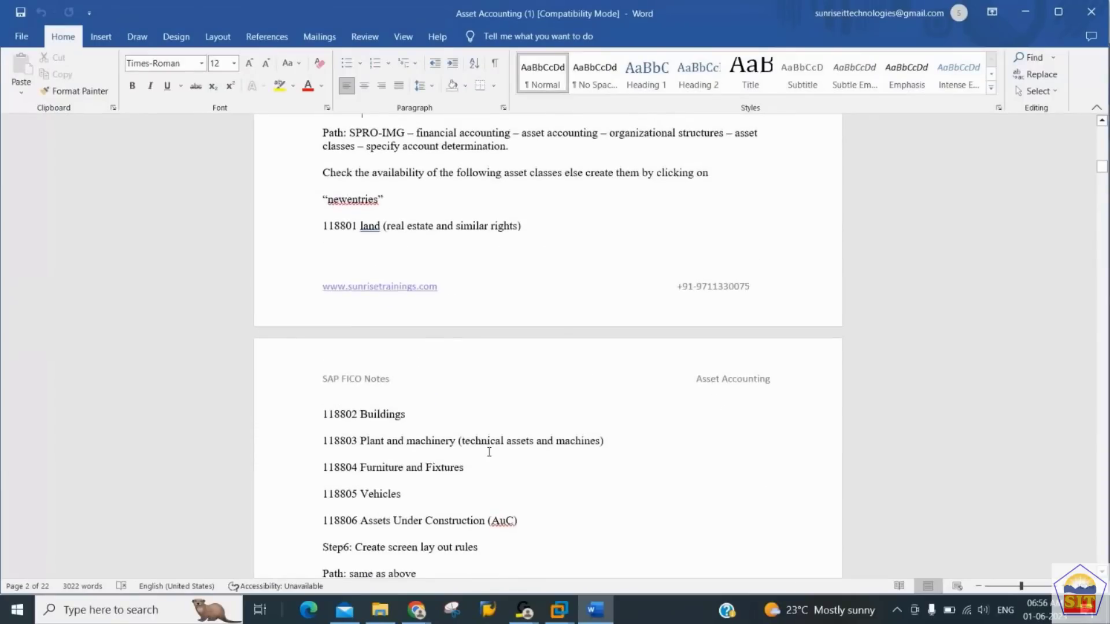
pyautogui.scroll(4, 490, 452)
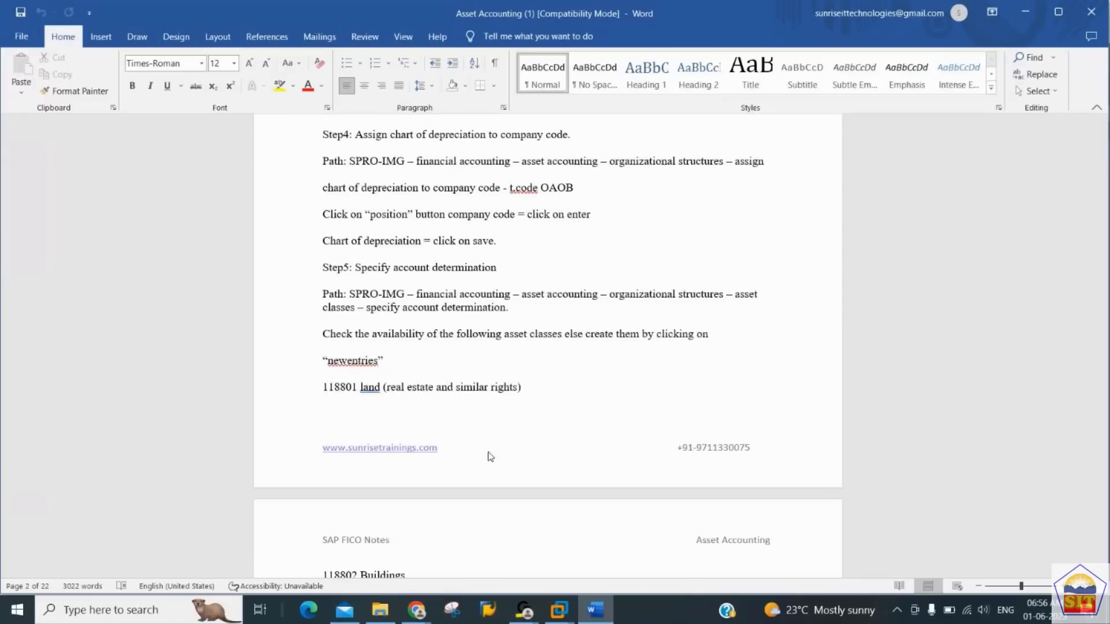
pyautogui.hotkey('alt', 'Tab')
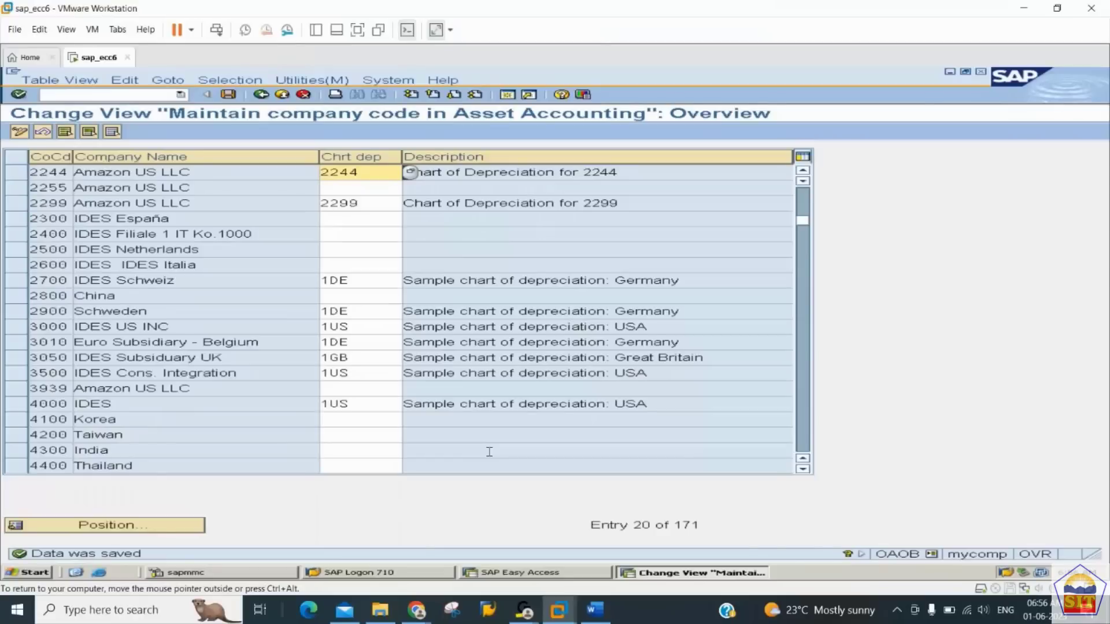
pyautogui.hotkey('alt', 'Tab')
pyautogui.hotkey('alt', 'Tab')
pyautogui.click(121, 95)
pyautogui.hotkey('alt', 'Tab')
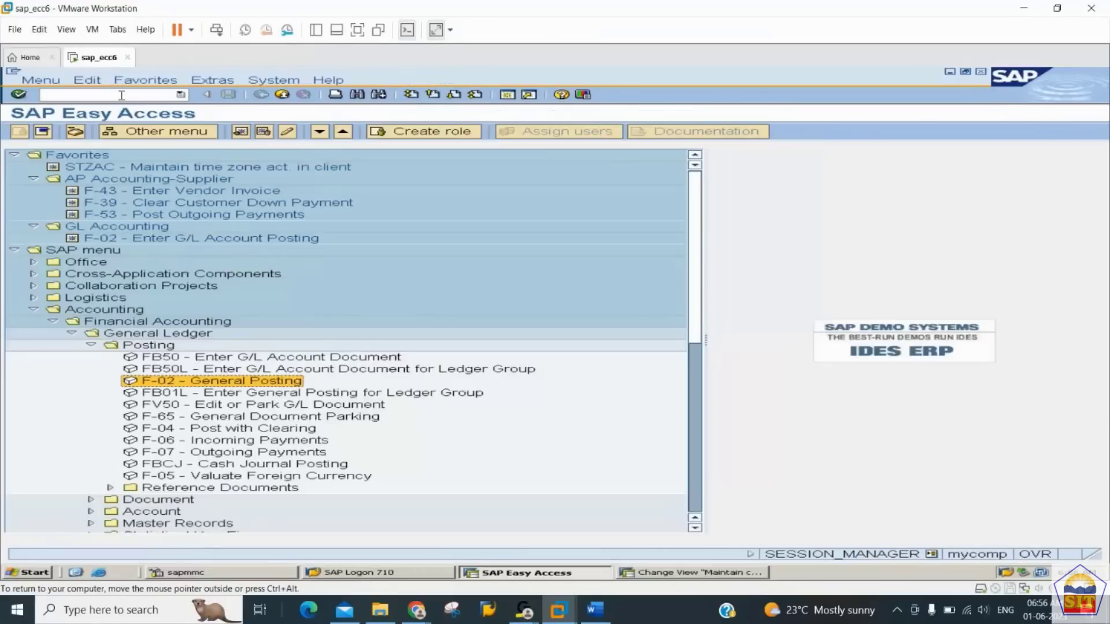
pyautogui.hotkey('alt', 'Tab')
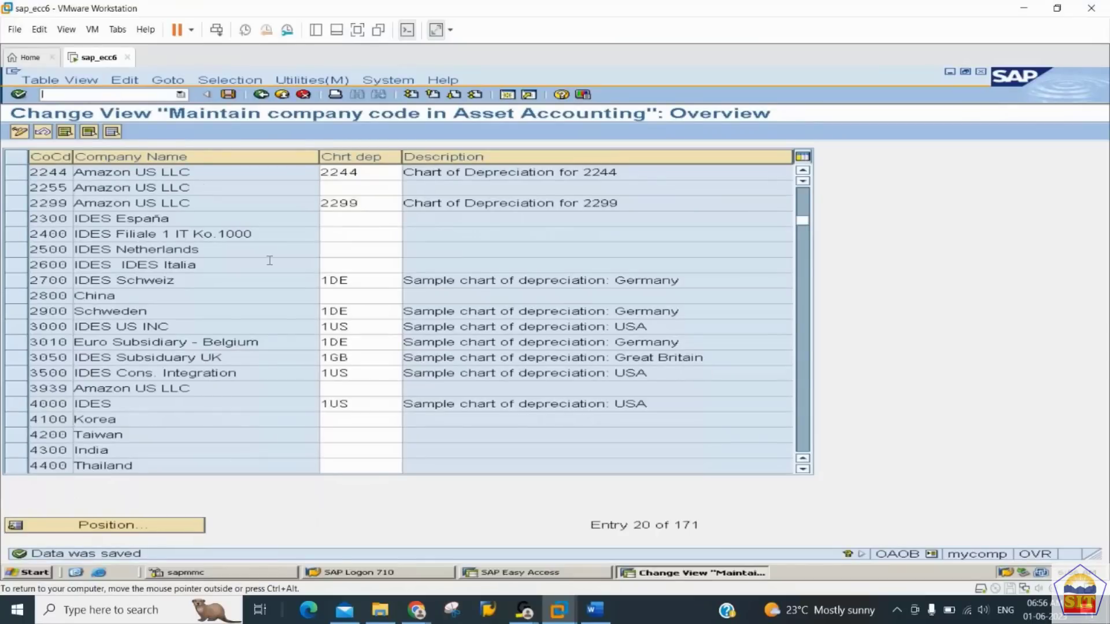
# - Switch to the Word notes and review the asset classes listed under Step 5, from land through assets under construction
pyautogui.click(595, 613)
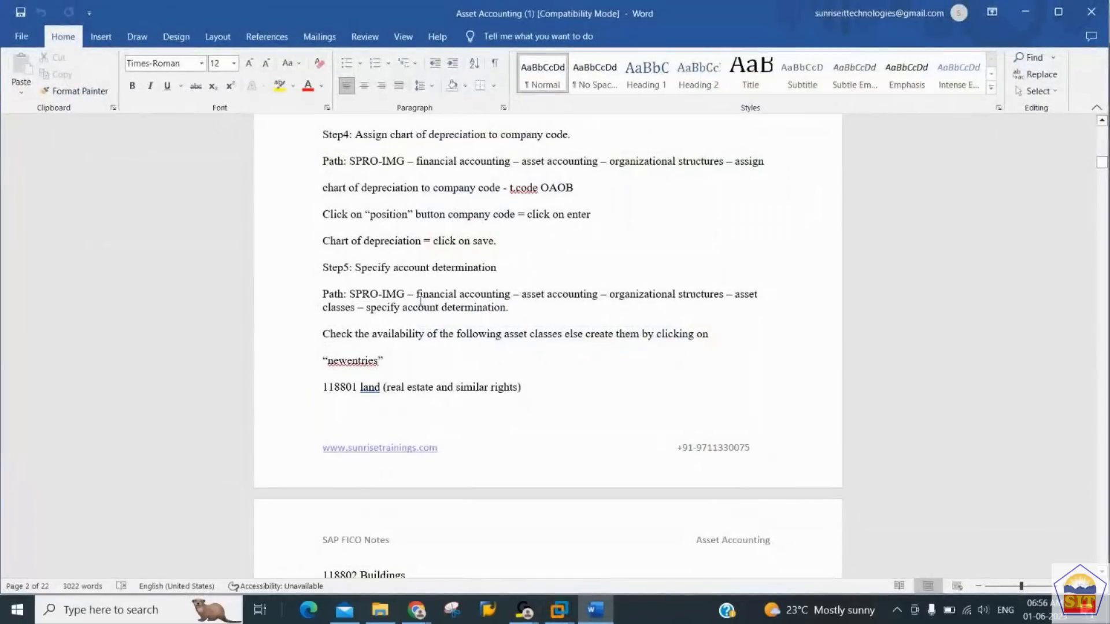
pyautogui.press('Down')
pyautogui.press('Down')
pyautogui.press('Down')
pyautogui.press('Down')
pyautogui.press('Down')
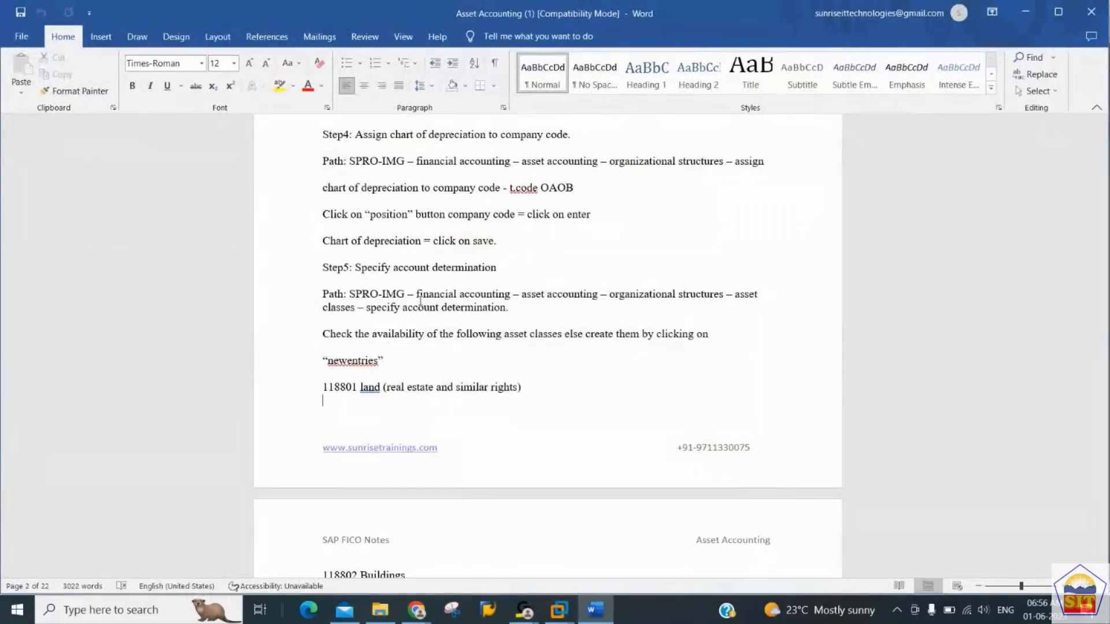
pyautogui.press('Down')
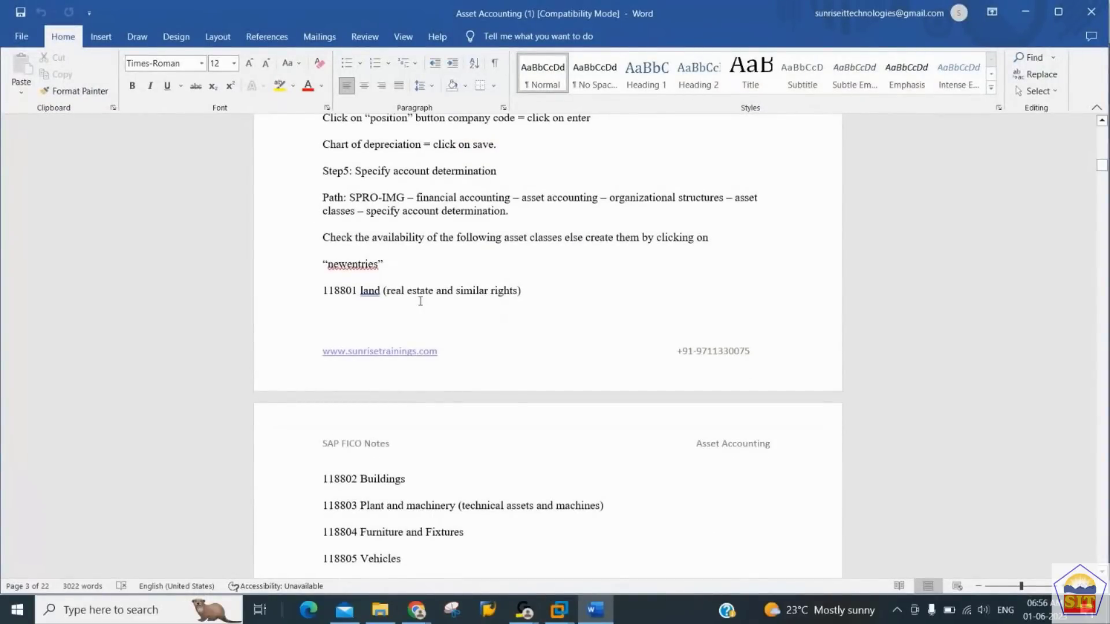
pyautogui.scroll(-1, 420, 301)
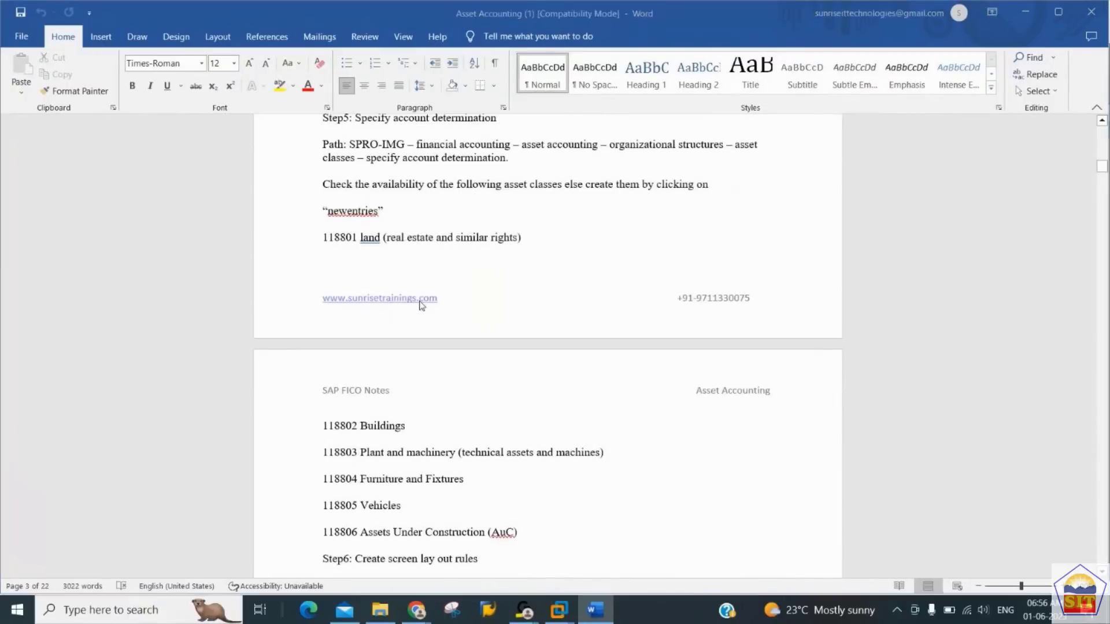
# - Return to SAP, leave the company code assignment view, and open Specify Account Determination under Asset Classes for adding new entries
pyautogui.hotkey('alt', 'Tab')
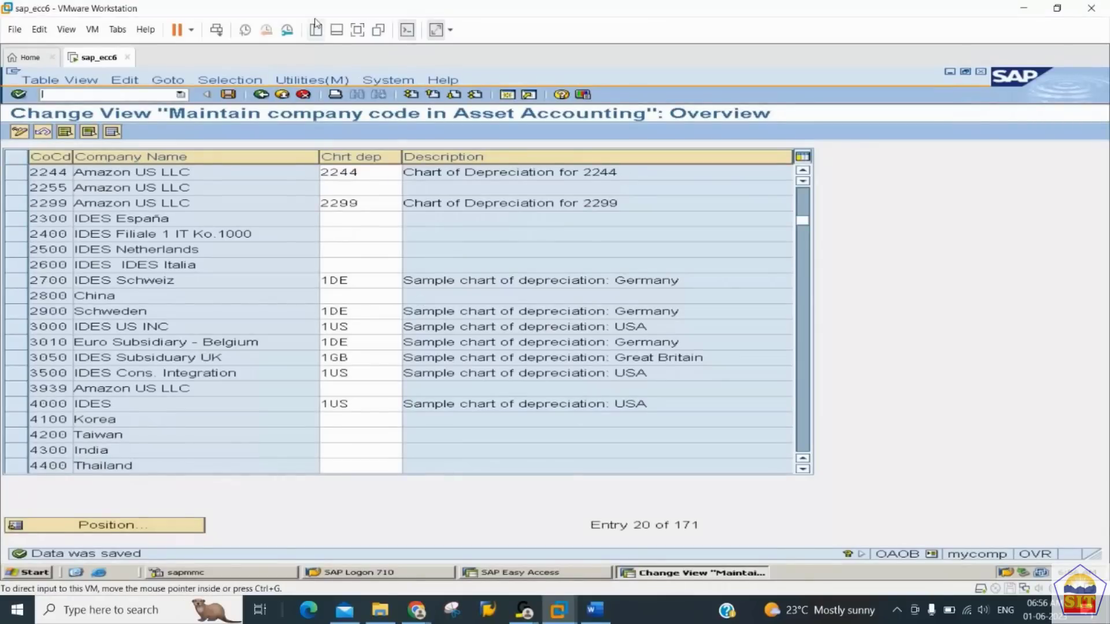
pyautogui.click(281, 96)
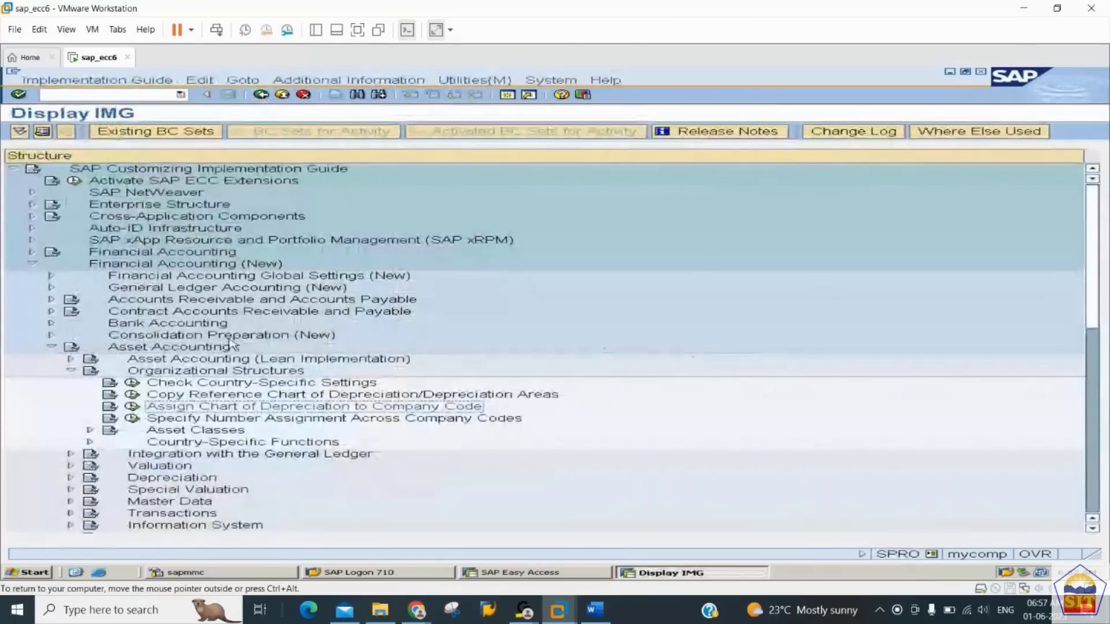
pyautogui.click(90, 431)
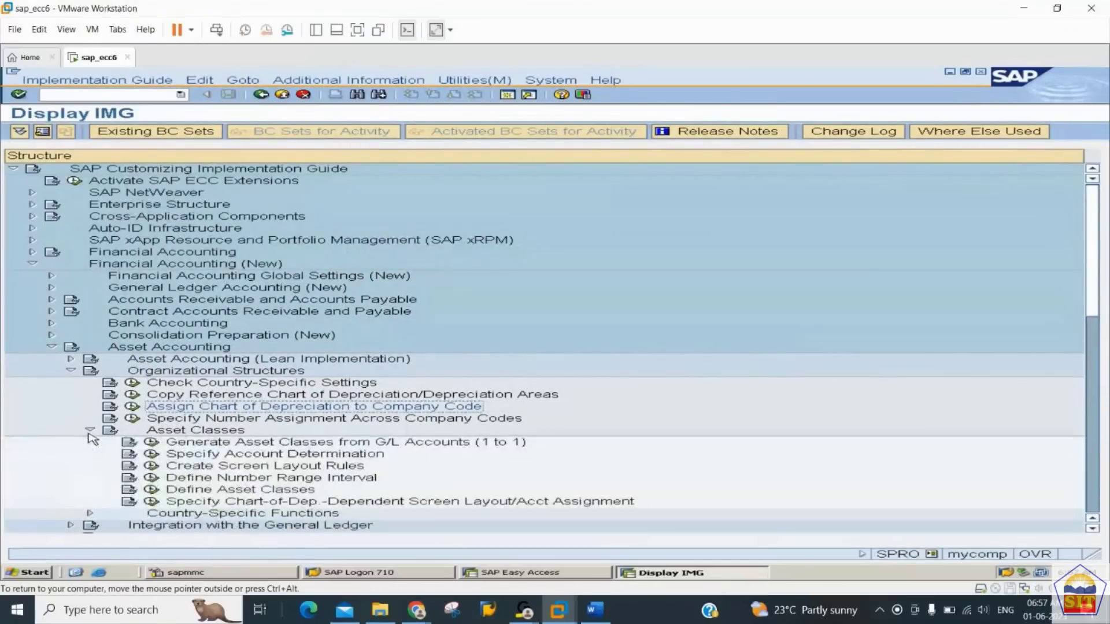
pyautogui.click(151, 454)
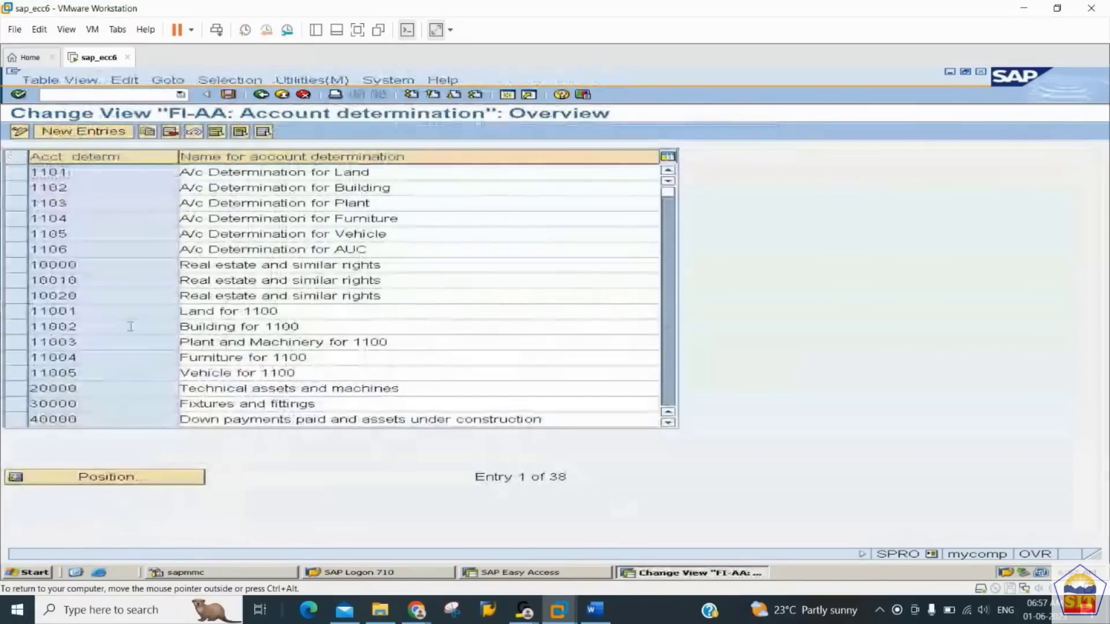
pyautogui.click(84, 132)
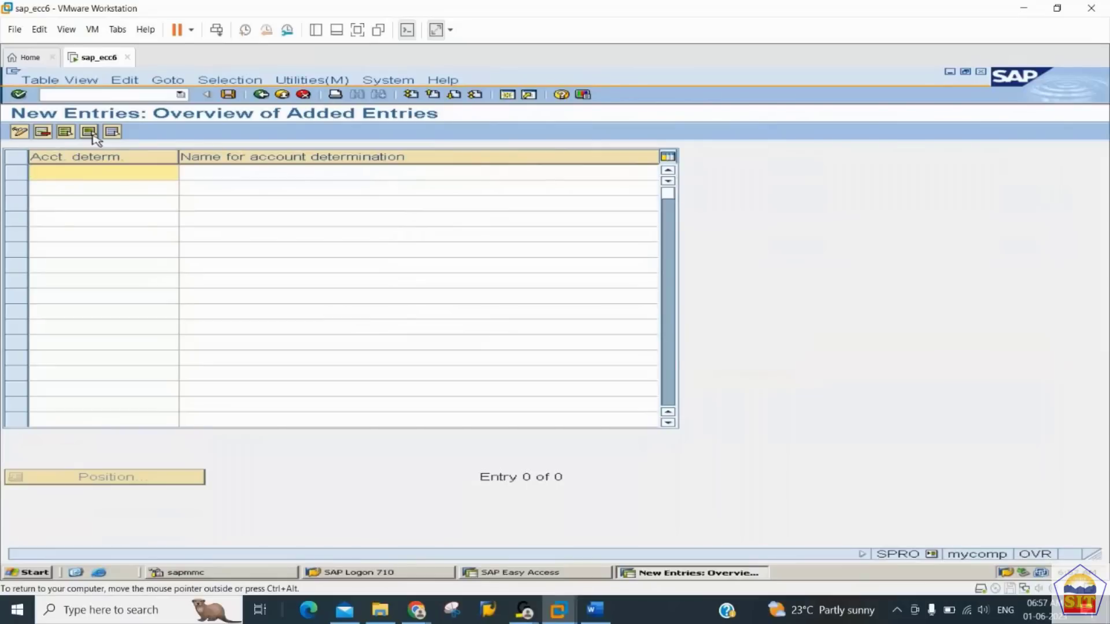
pyautogui.write('44001')
pyautogui.press('Tab')
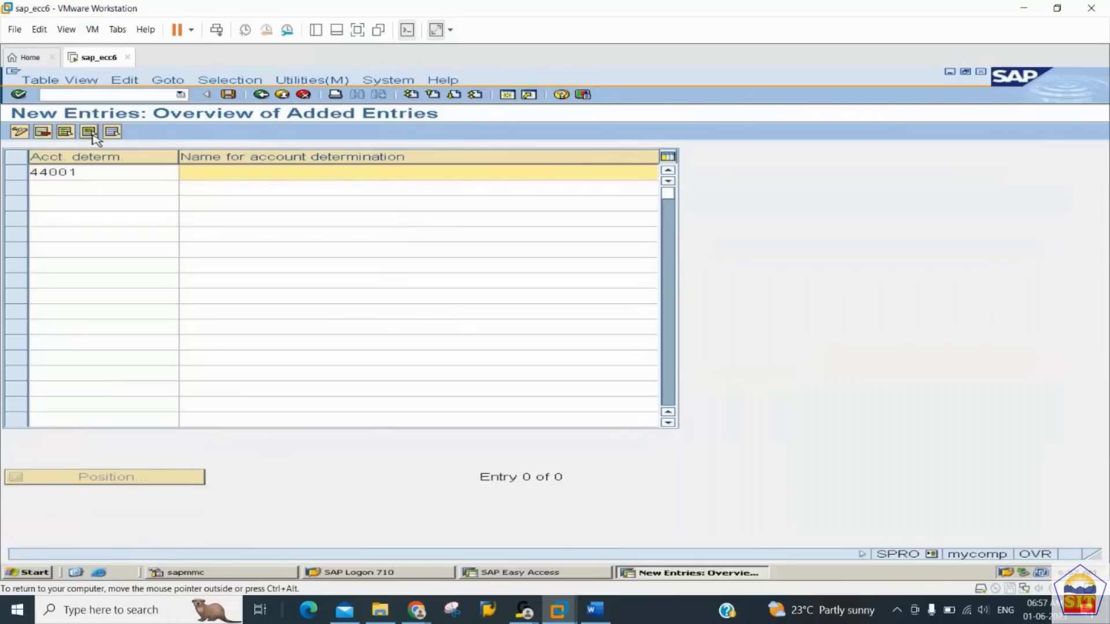
pyautogui.hotkey('shift', 'Tab')
pyautogui.press('BackSpace')
pyautogui.press('BackSpace')
pyautogui.press('BackSpace')
pyautogui.press('BackSpace')
pyautogui.press('BackSpace')
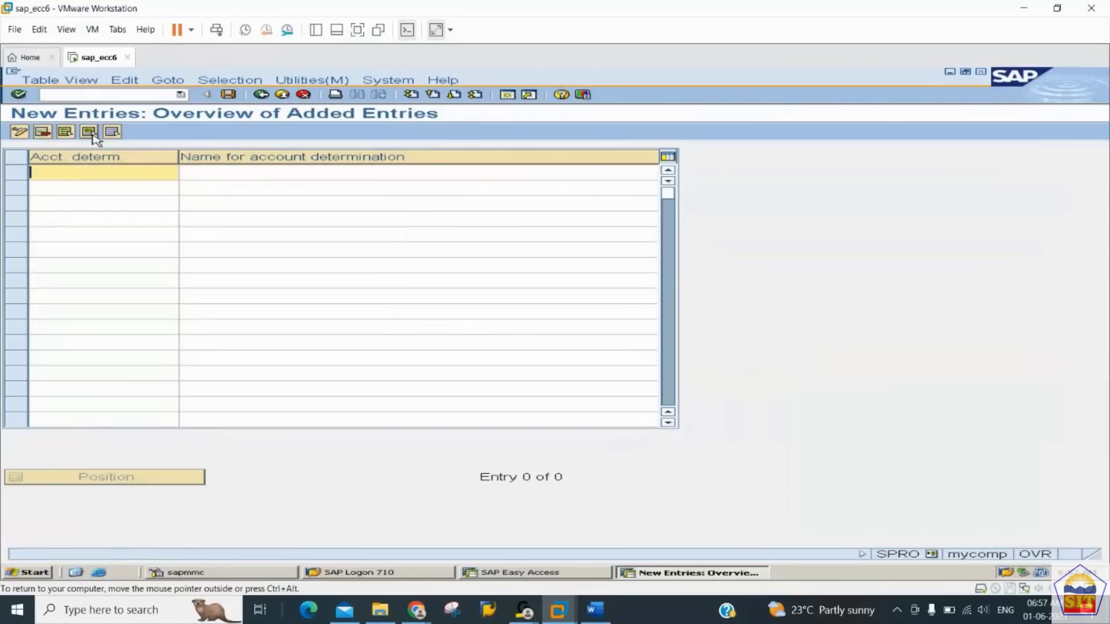
# - Add account determination 224401 named "A/c Determination for Land"
pyautogui.write('224401')
pyautogui.press('Tab')
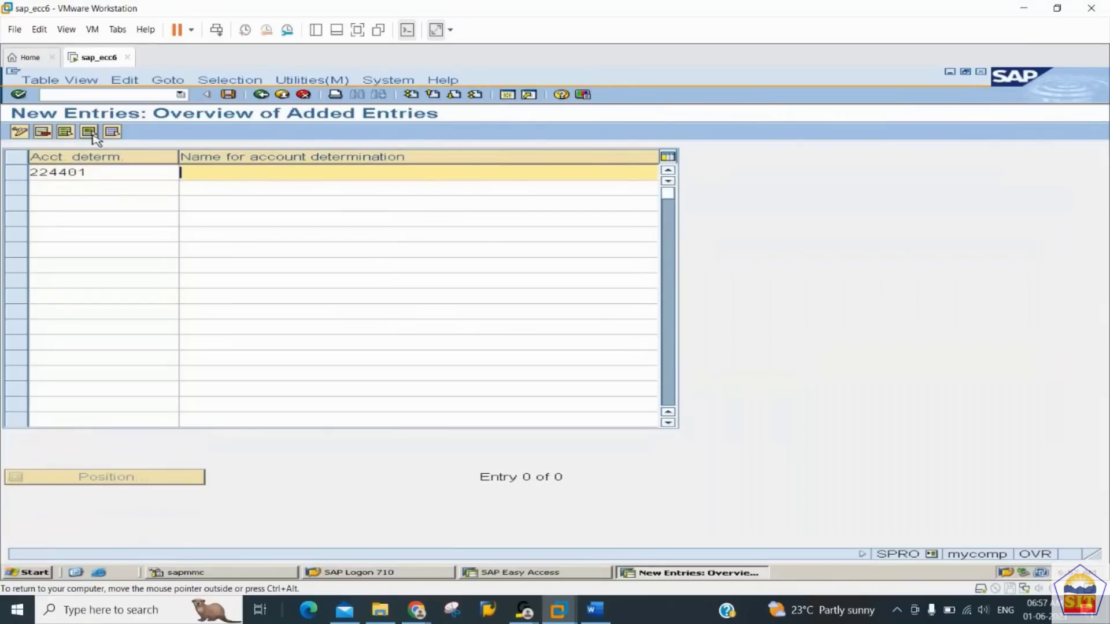
pyautogui.write('A/c Determination for ')
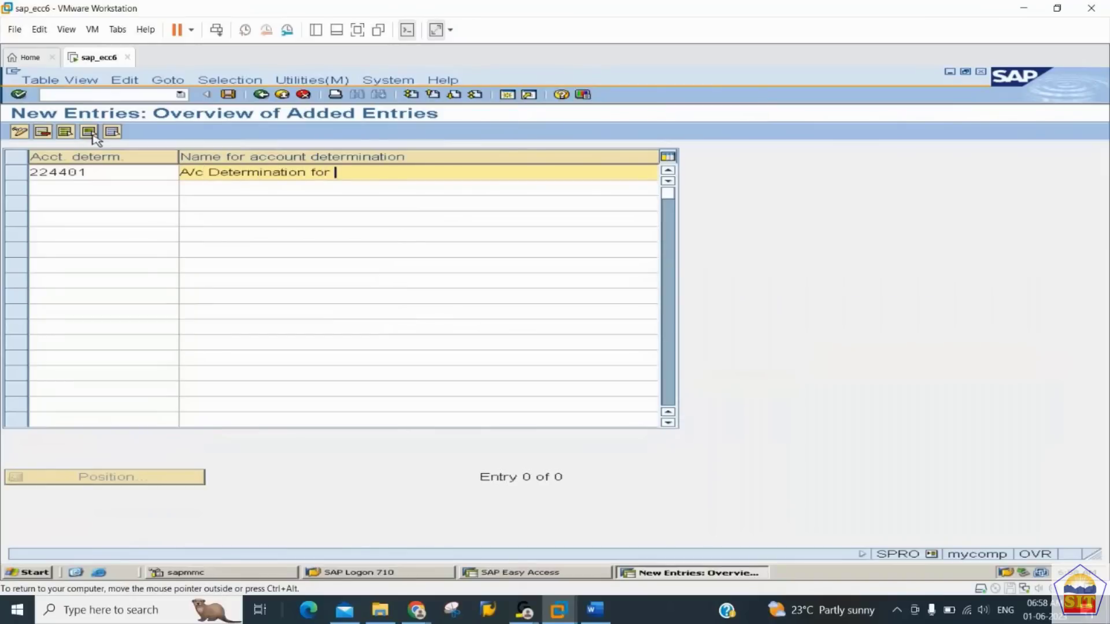
pyautogui.write('Land')
pyautogui.press('Tab')
# - Add account determination 224402 named "A/c Determination for Building"
pyautogui.write('22')
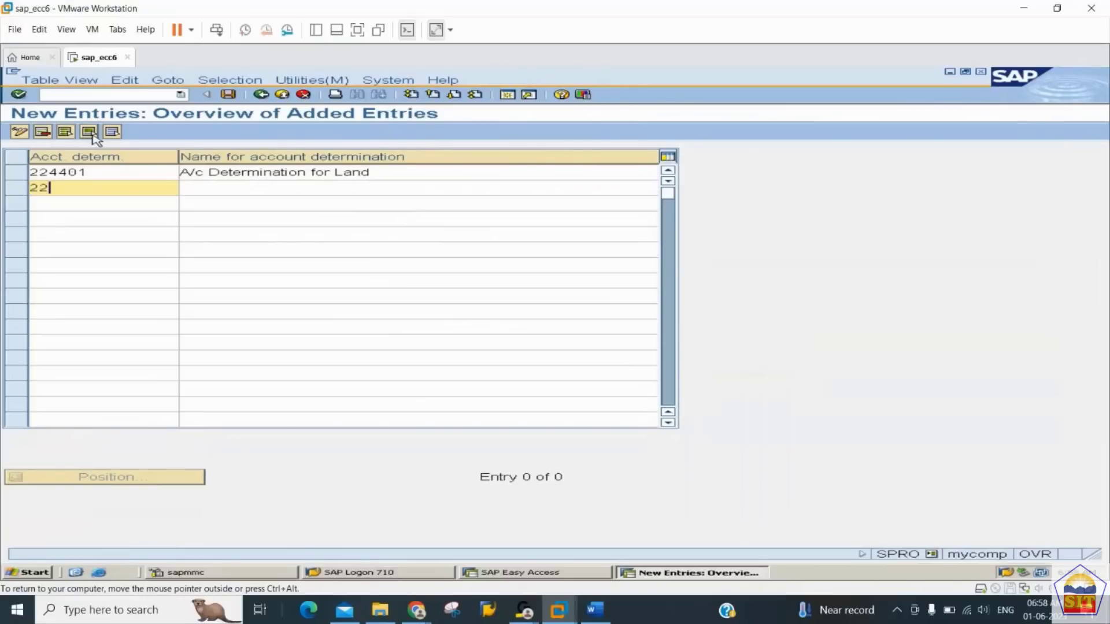
pyautogui.write('4402')
pyautogui.press('Tab')
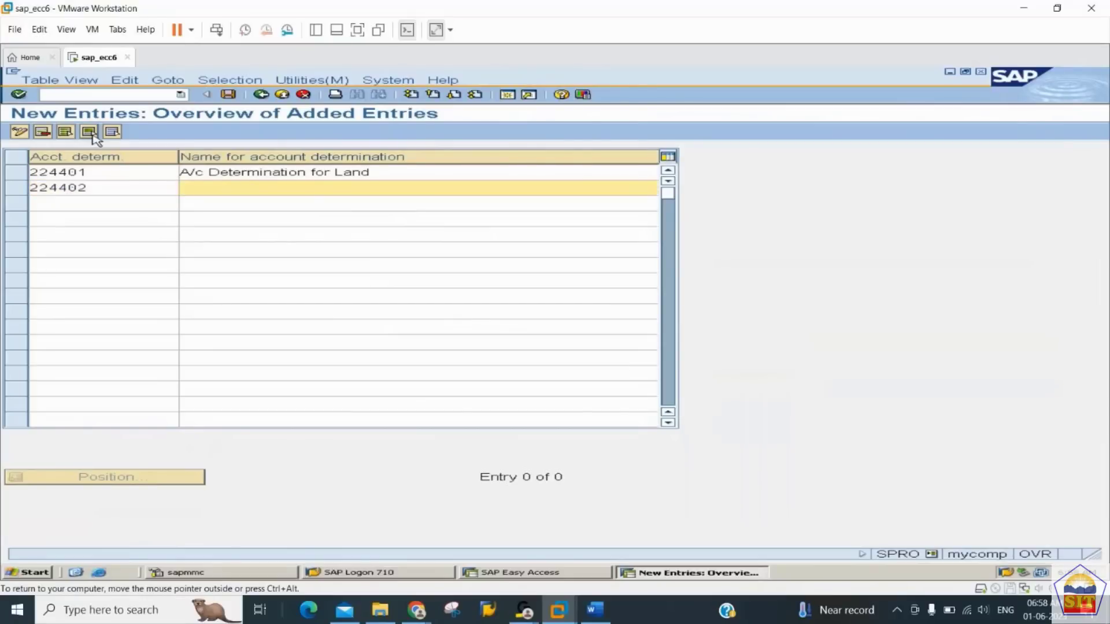
pyautogui.write('A/c Determination for Building')
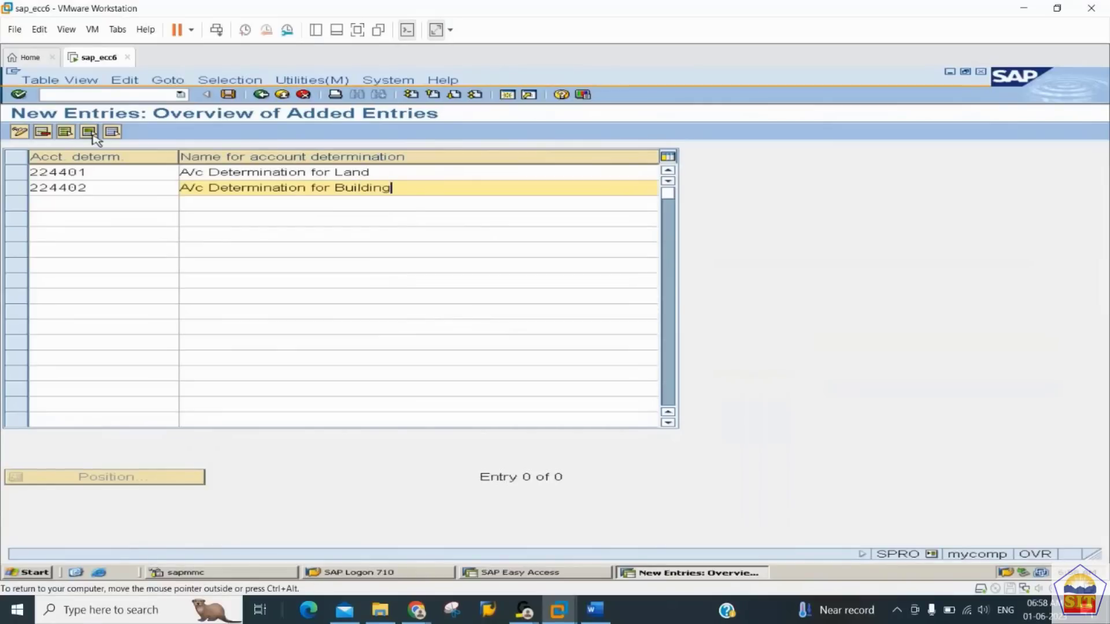
pyautogui.press('Tab')
# - Add account determination 224403 named "A/c Determination for Plant"
pyautogui.write('22')
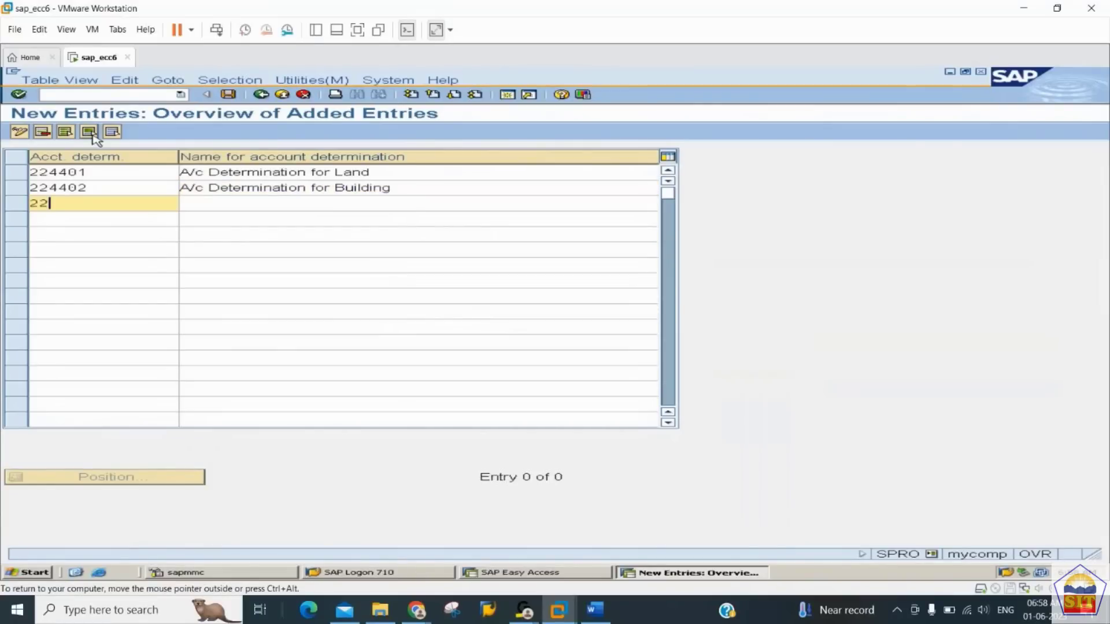
pyautogui.write('440')
pyautogui.press('Tab')
pyautogui.hotkey('shift', 'Tab')
pyautogui.write('3')
pyautogui.press('Tab')
pyautogui.write('A/')
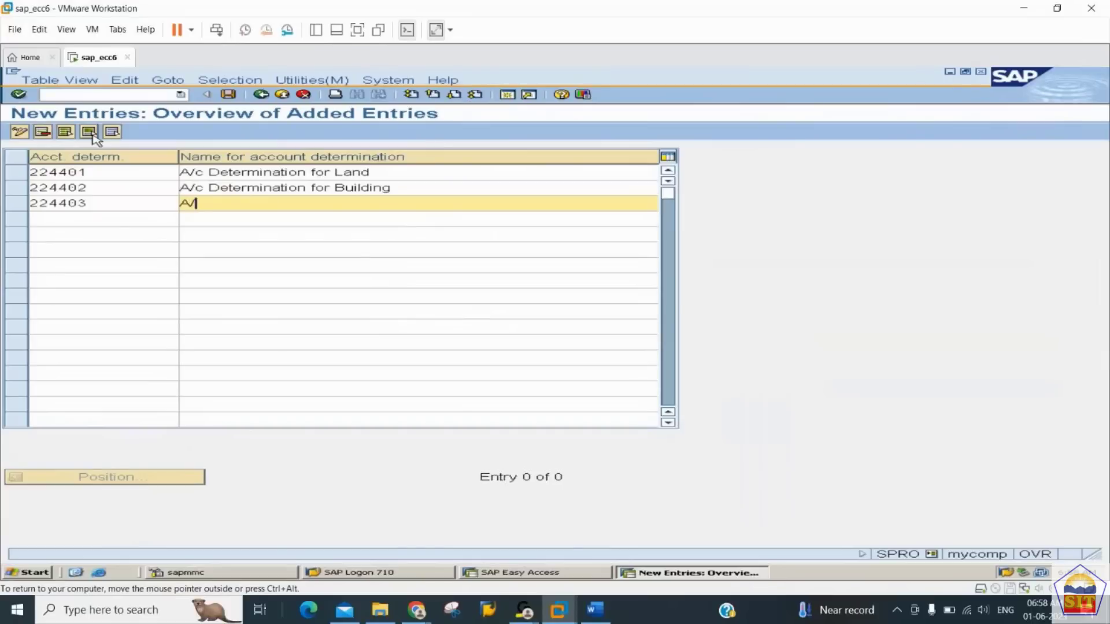
pyautogui.write('c Determination for ')
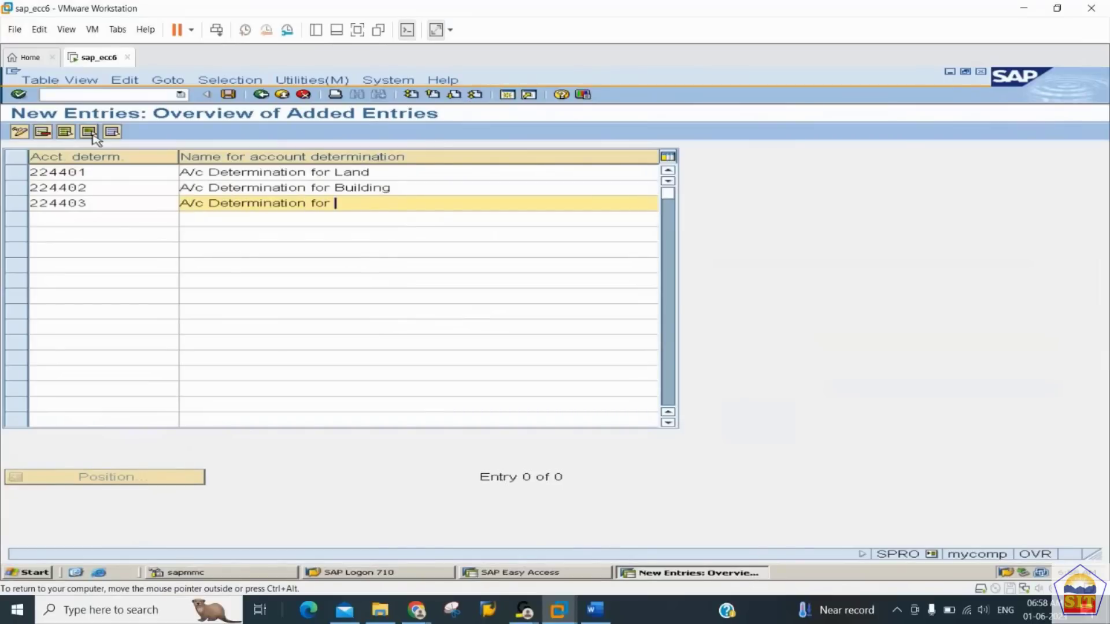
pyautogui.write('Plant')
pyautogui.press('Tab')
# - Add account determination 224404 named "A/c Determination for Furniture"
pyautogui.write('224')
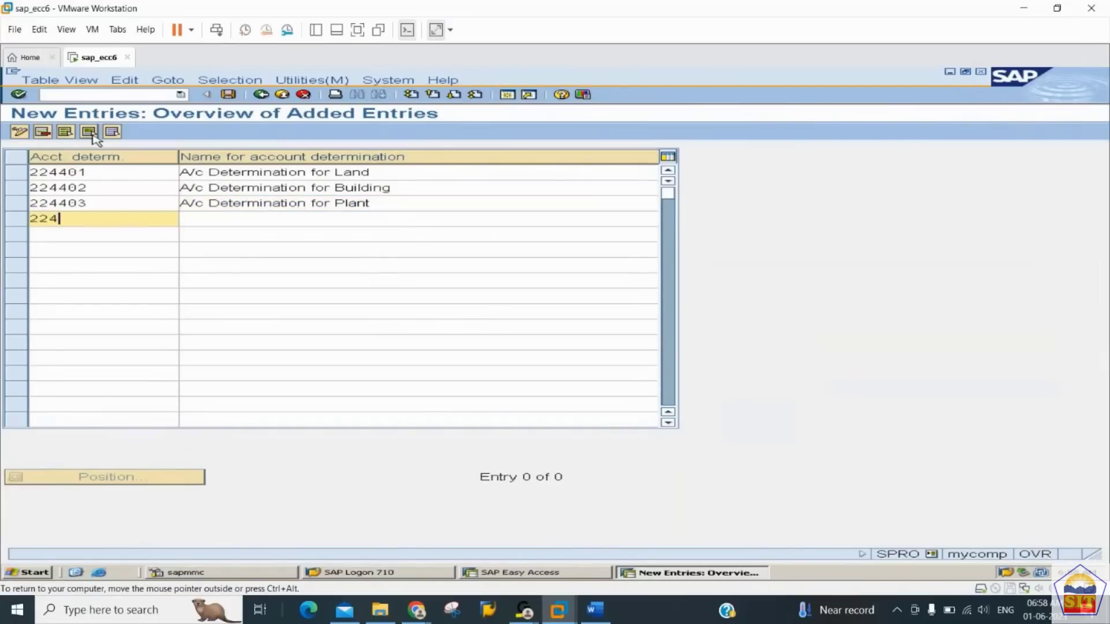
pyautogui.write('404')
pyautogui.press('Tab')
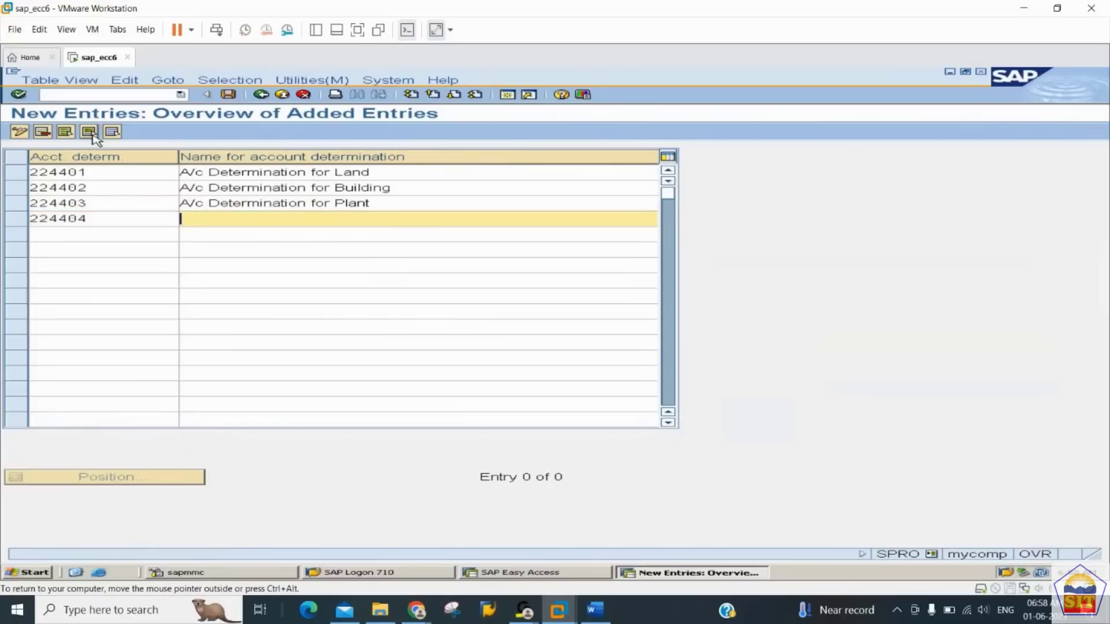
pyautogui.write('A/c ')
pyautogui.write('Dterm')
pyautogui.press('BackSpace')
pyautogui.press('BackSpace')
pyautogui.press('BackSpace')
pyautogui.press('BackSpace')
pyautogui.write('etermination for ')
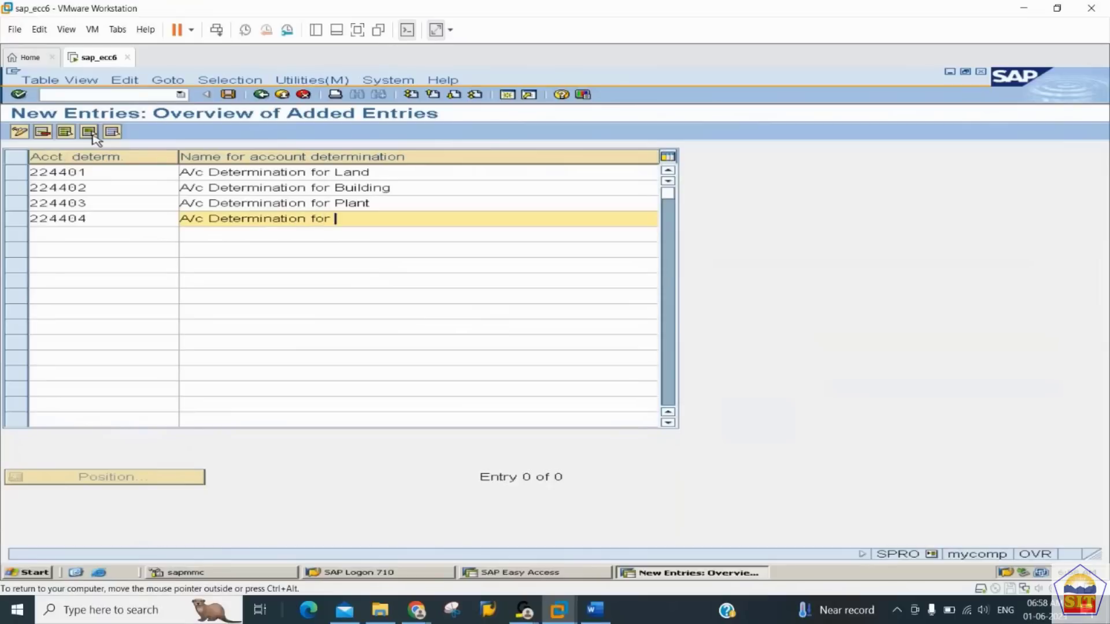
pyautogui.write('Furniture')
pyautogui.press('Tab')
# - Add account determination 224405 named "A/c Determination for Vehicle" and save all new entries under customizing request ECCK900022
pyautogui.write('224405')
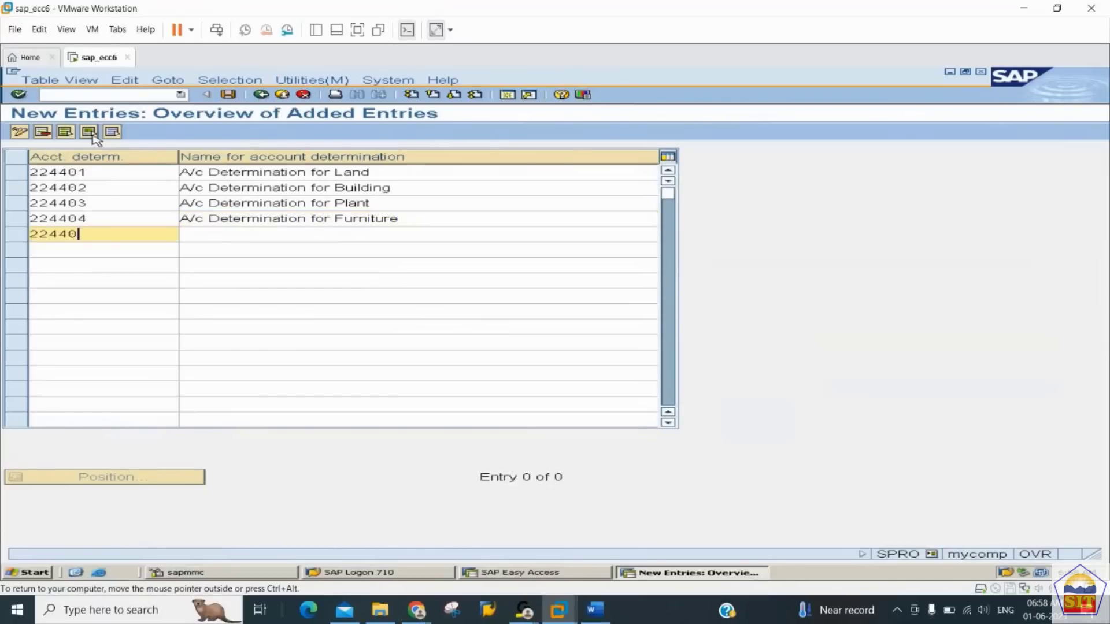
pyautogui.press('Tab')
pyautogui.write('A/c ')
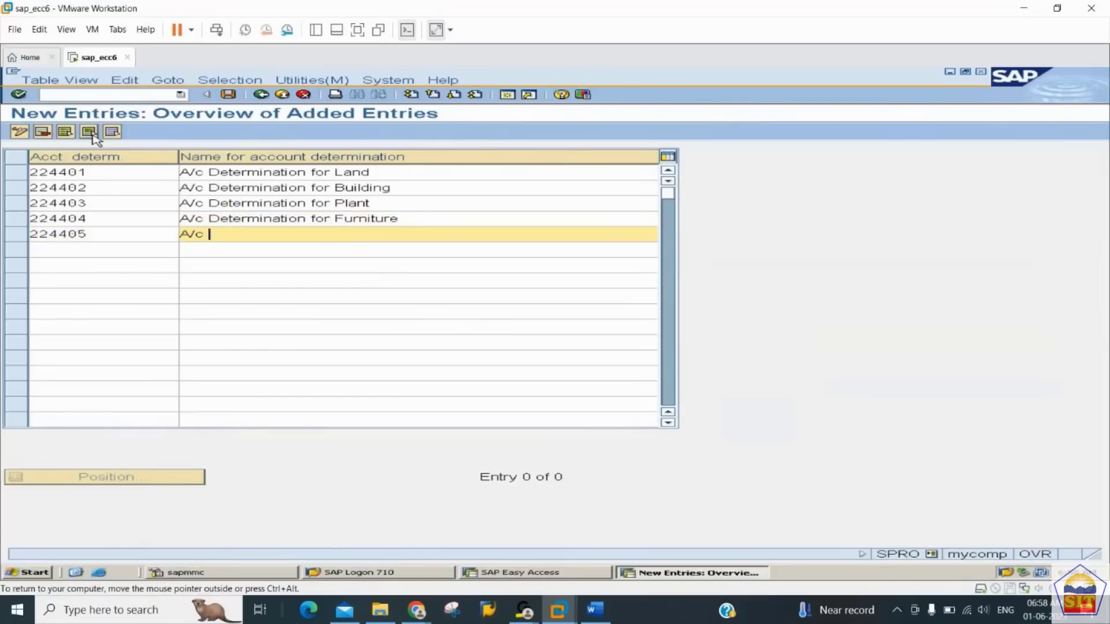
pyautogui.write('Determination for ')
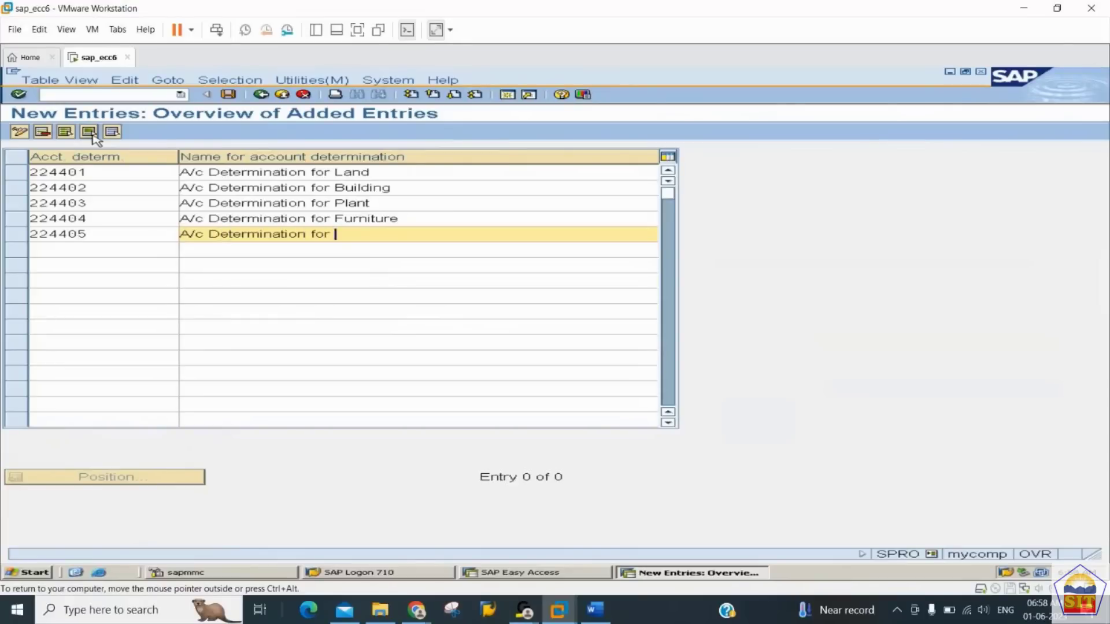
pyautogui.write('Vehicle')
pyautogui.press('Return')
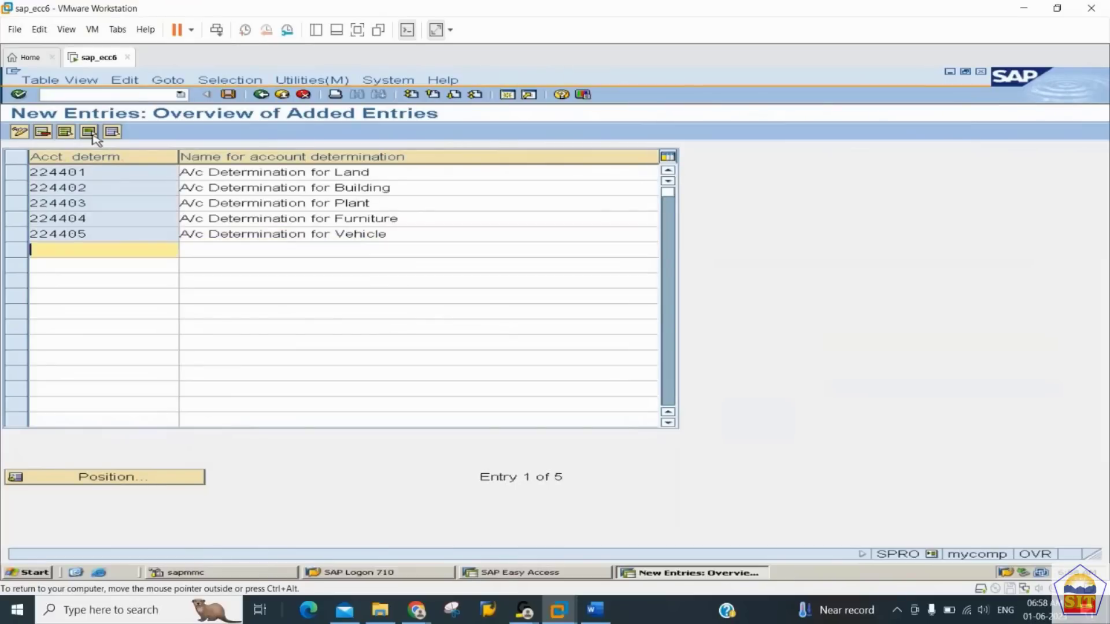
pyautogui.hotkey('ctrl', 's')
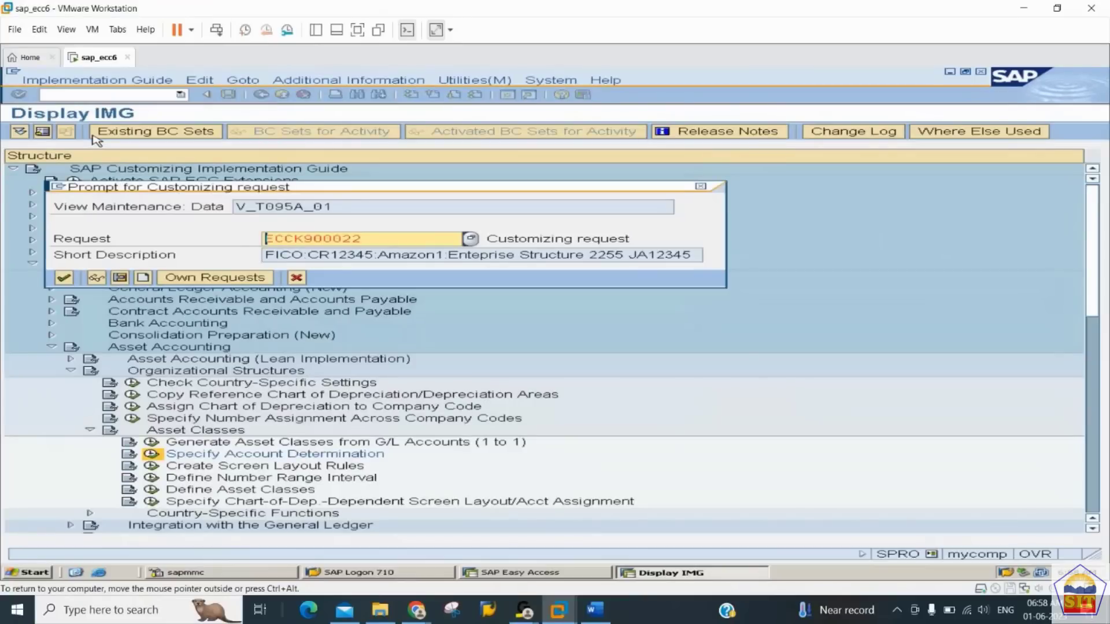
pyautogui.press('Return')
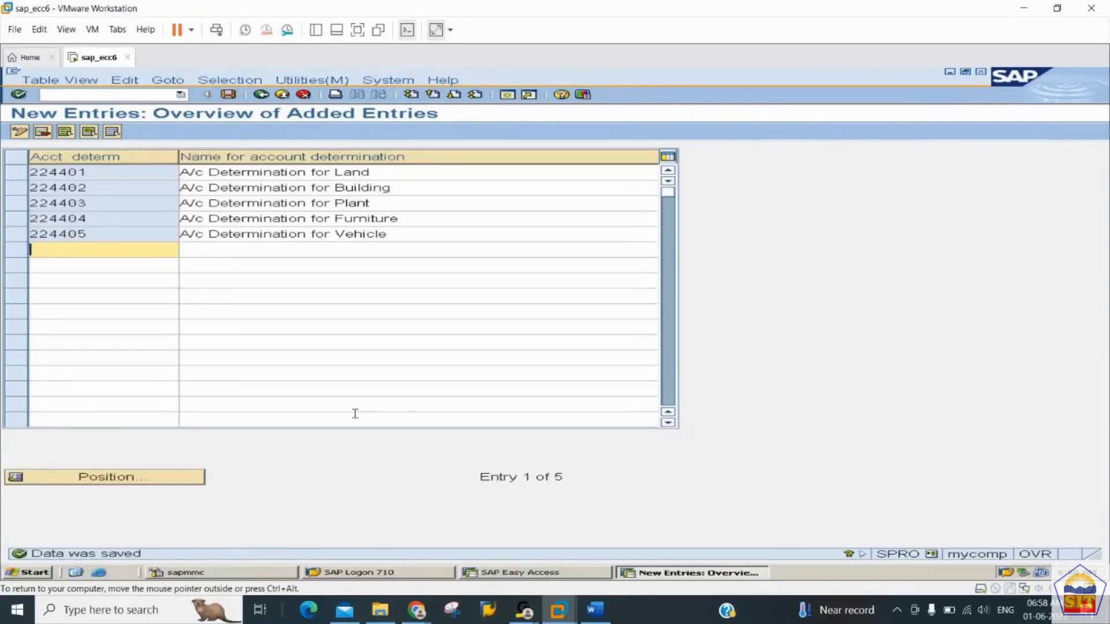
# - Read Step 6 on creating screen layout rules in the Word notes and return to SAP
pyautogui.click(599, 618)
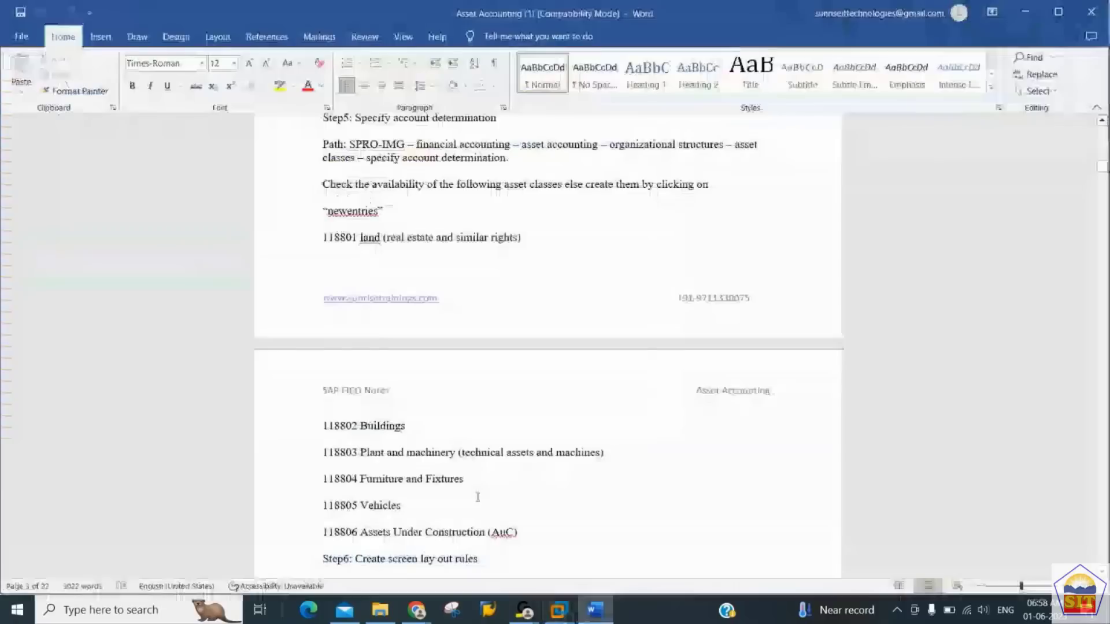
pyautogui.scroll(-5, 475, 495)
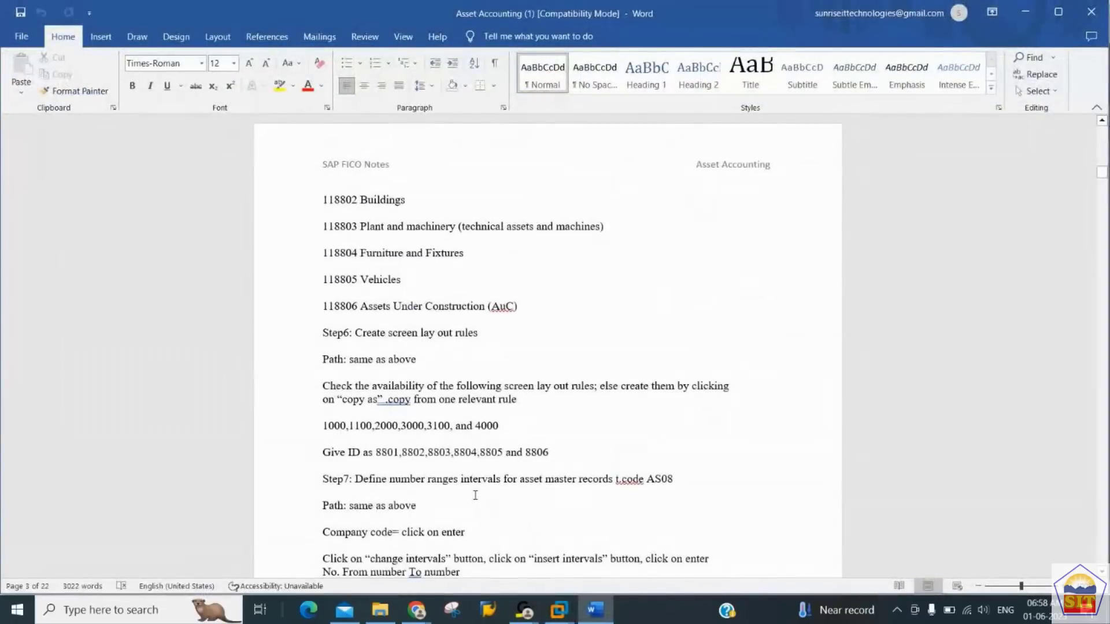
pyautogui.hotkey('alt', 'Tab')
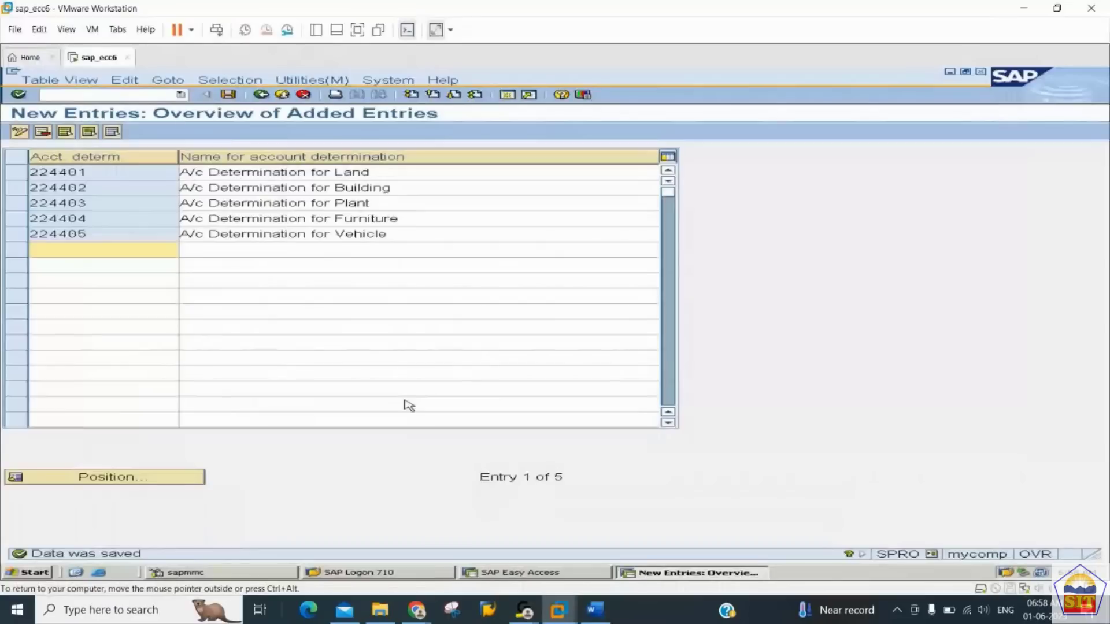
# - Leave the account determination view, open Create Screen Layout Rules in the IMG, and look through the existing rules to the list's end
pyautogui.click(261, 95)
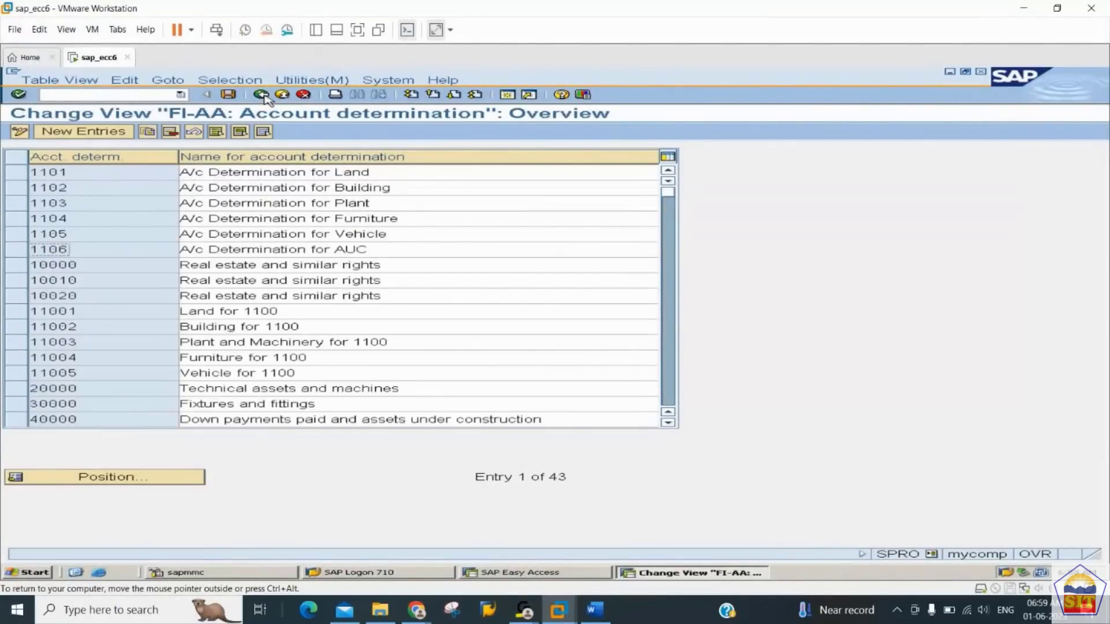
pyautogui.click(261, 95)
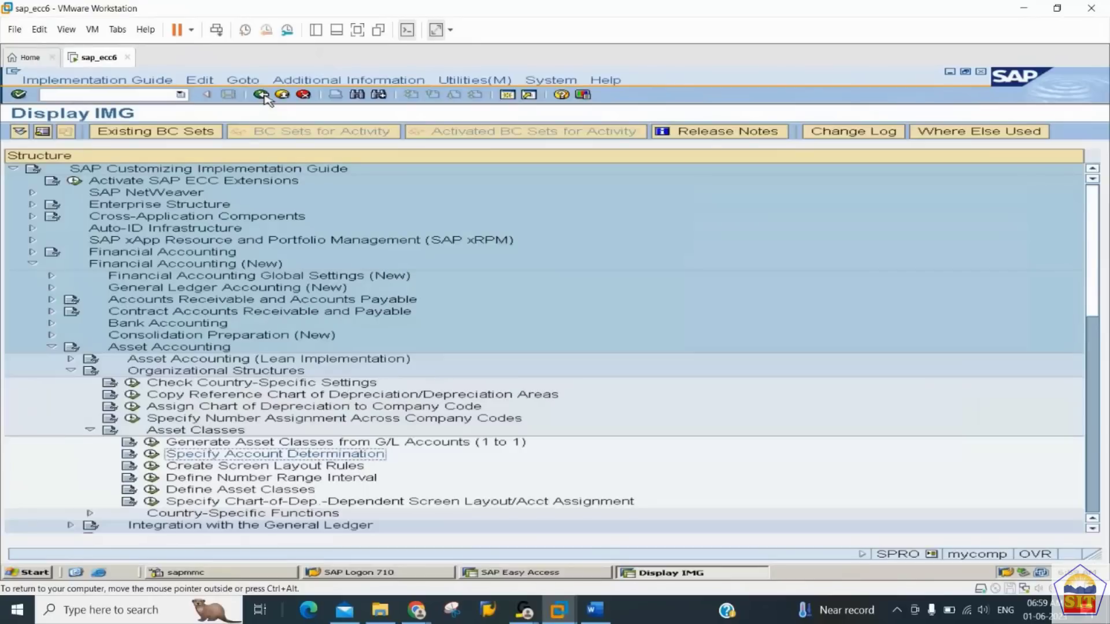
pyautogui.click(152, 467)
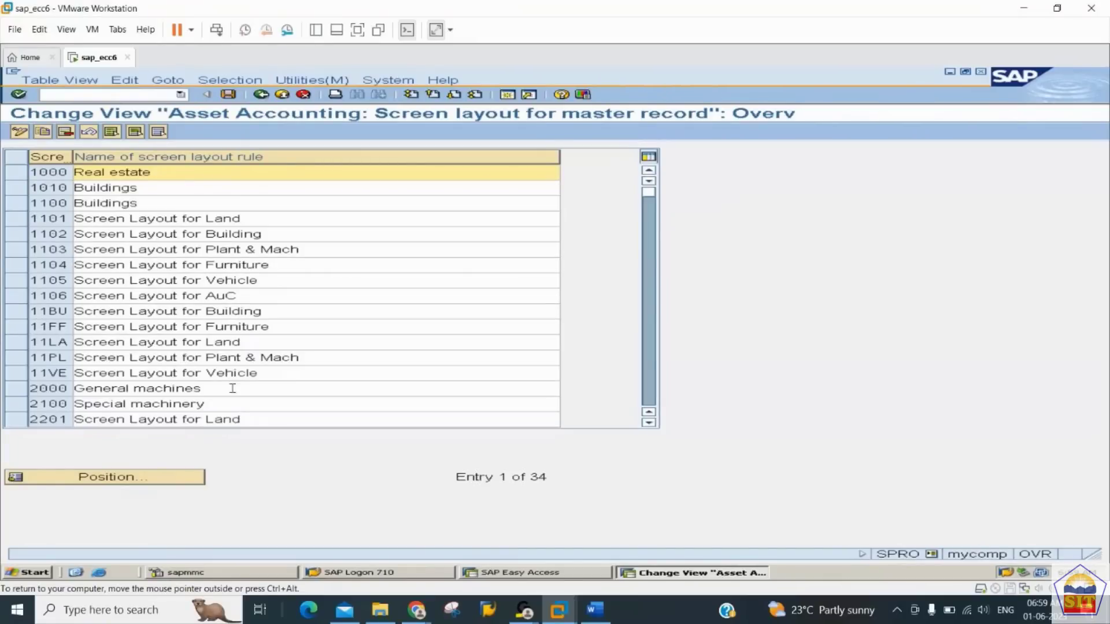
pyautogui.click(648, 382)
pyautogui.click(648, 382)
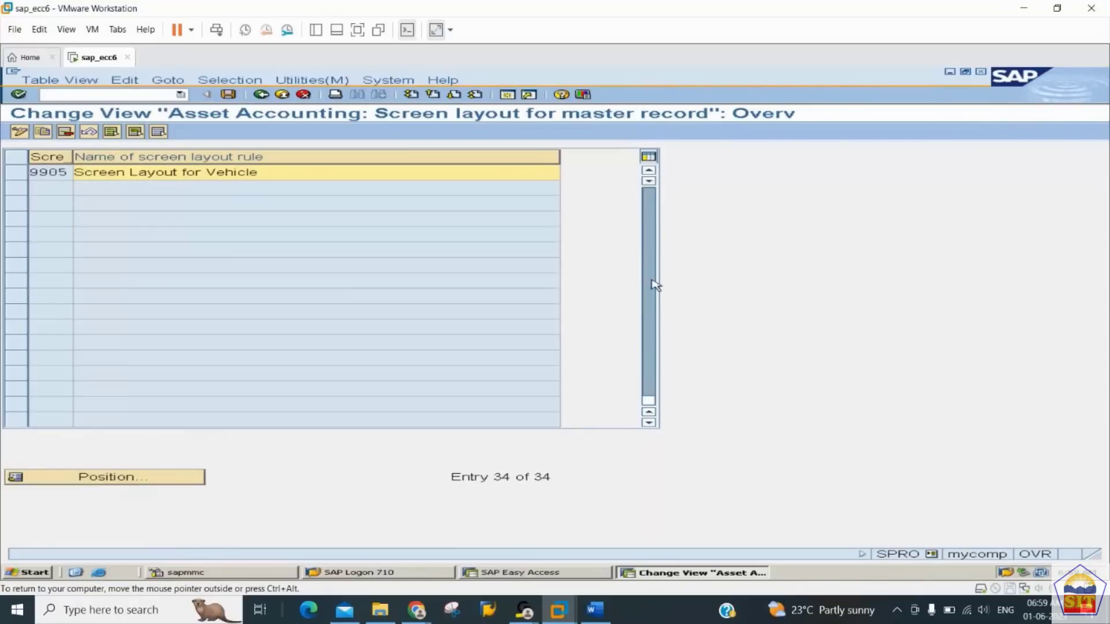
# - Copy screen layout rules 1000, 1100, 2000, 2100 and 3000 together as templates for new entries
pyautogui.click(648, 259)
pyautogui.click(652, 263)
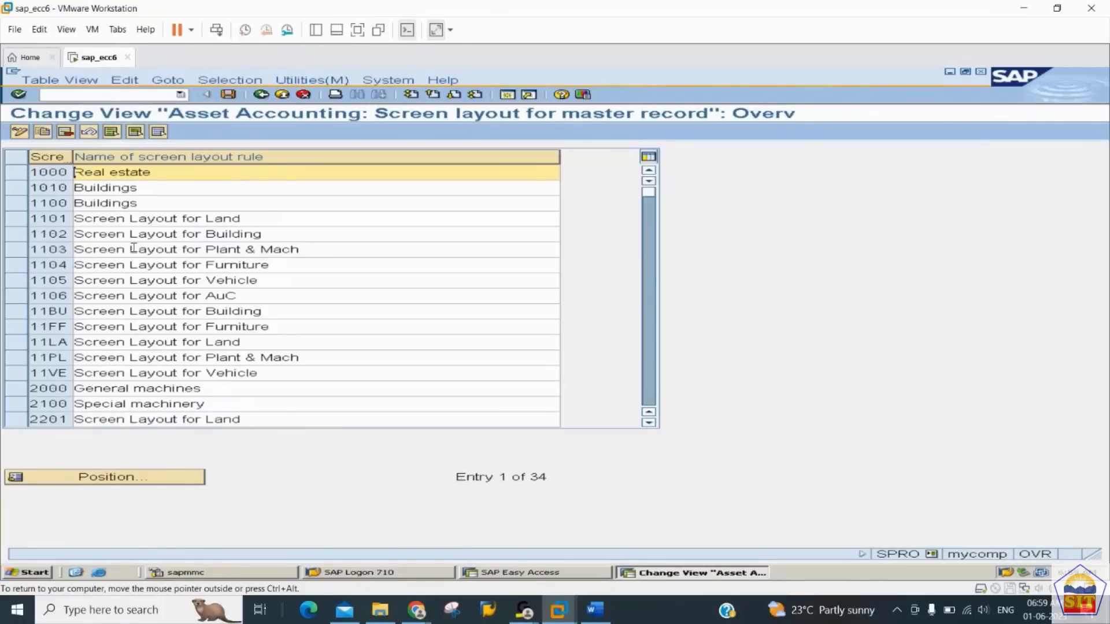
pyautogui.click(22, 174)
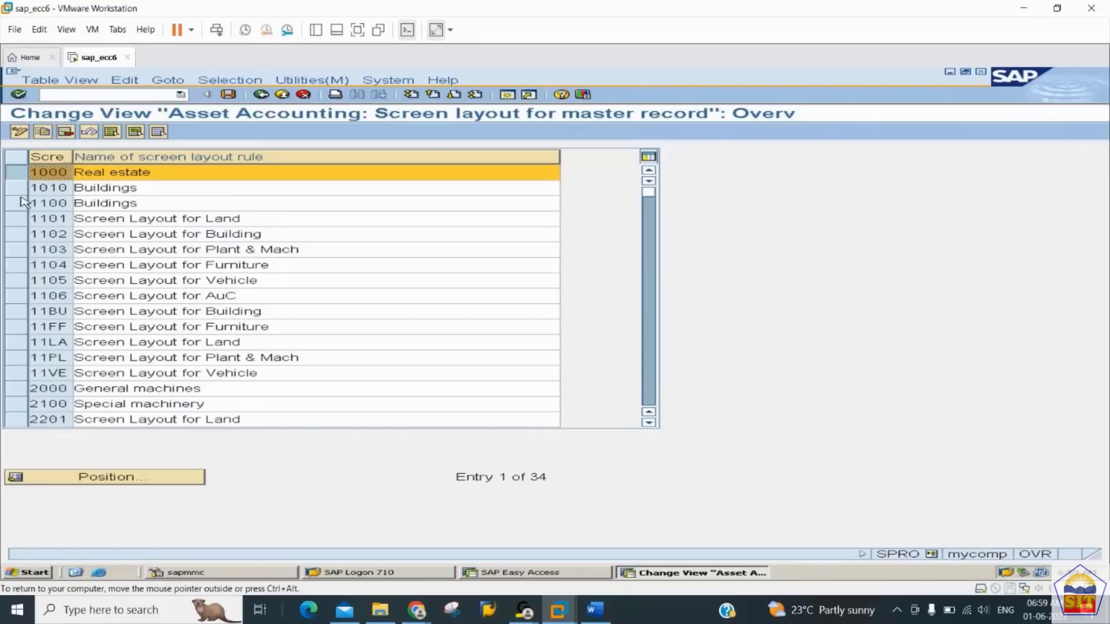
pyautogui.click(22, 203)
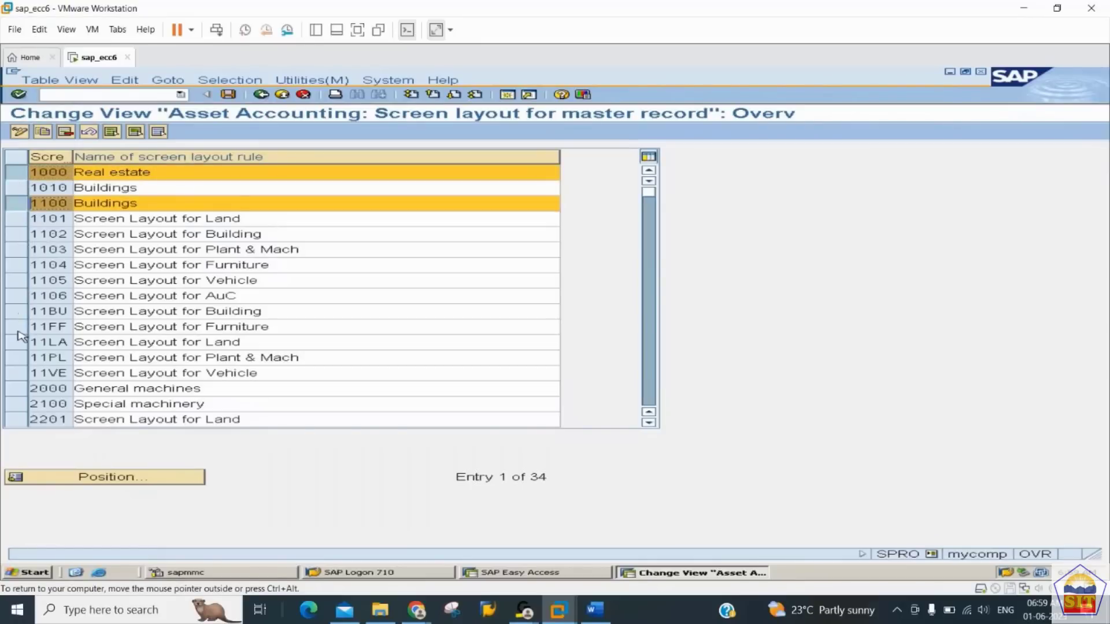
pyautogui.click(21, 389)
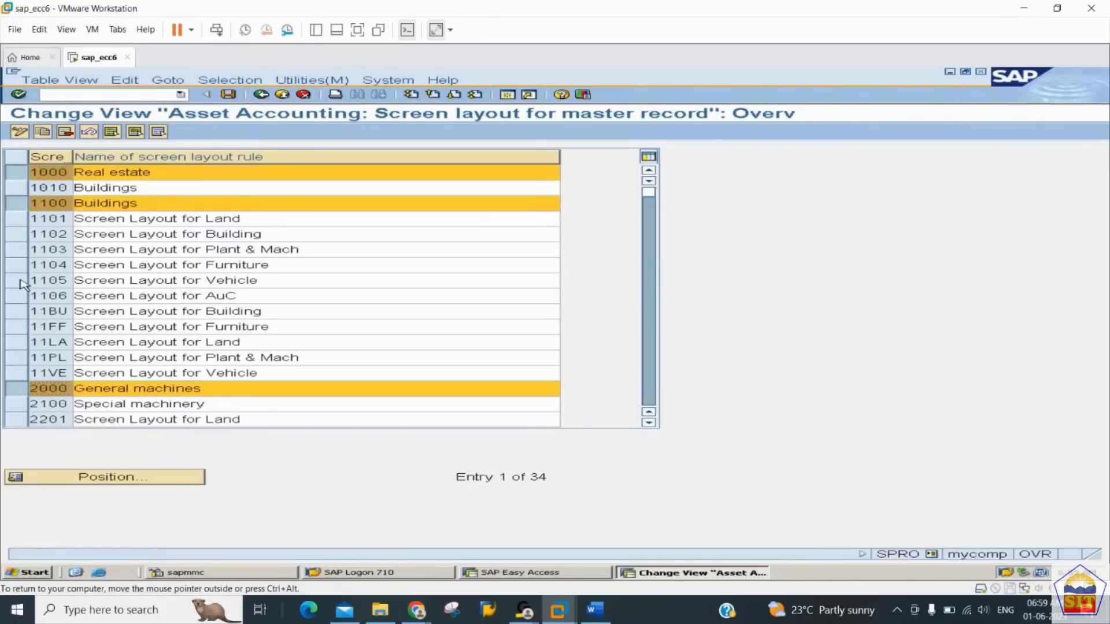
pyautogui.click(21, 403)
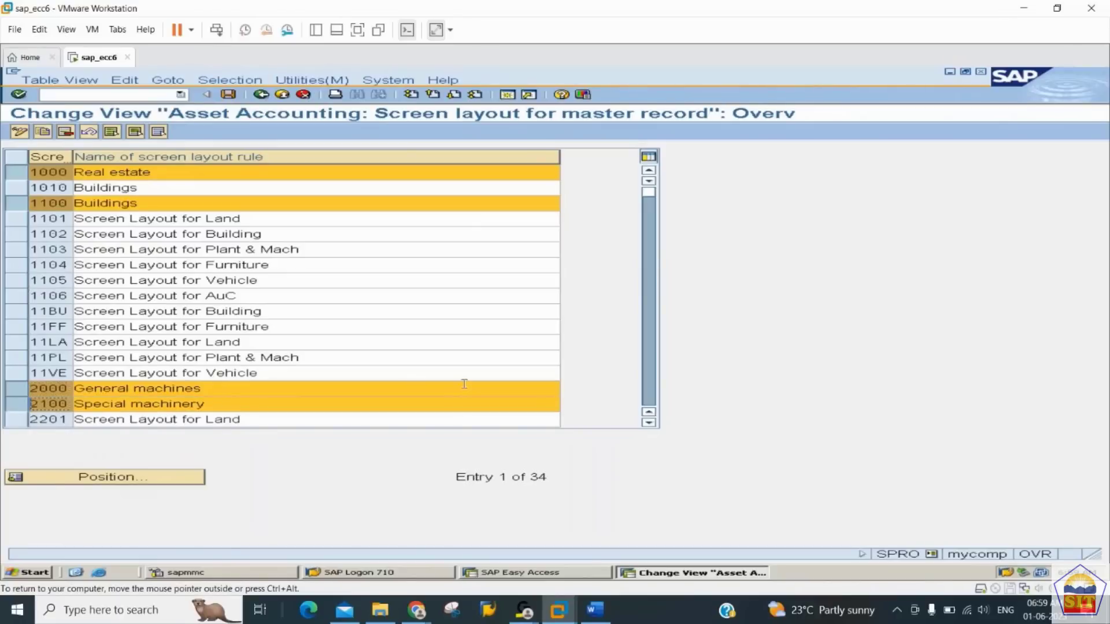
pyautogui.click(654, 375)
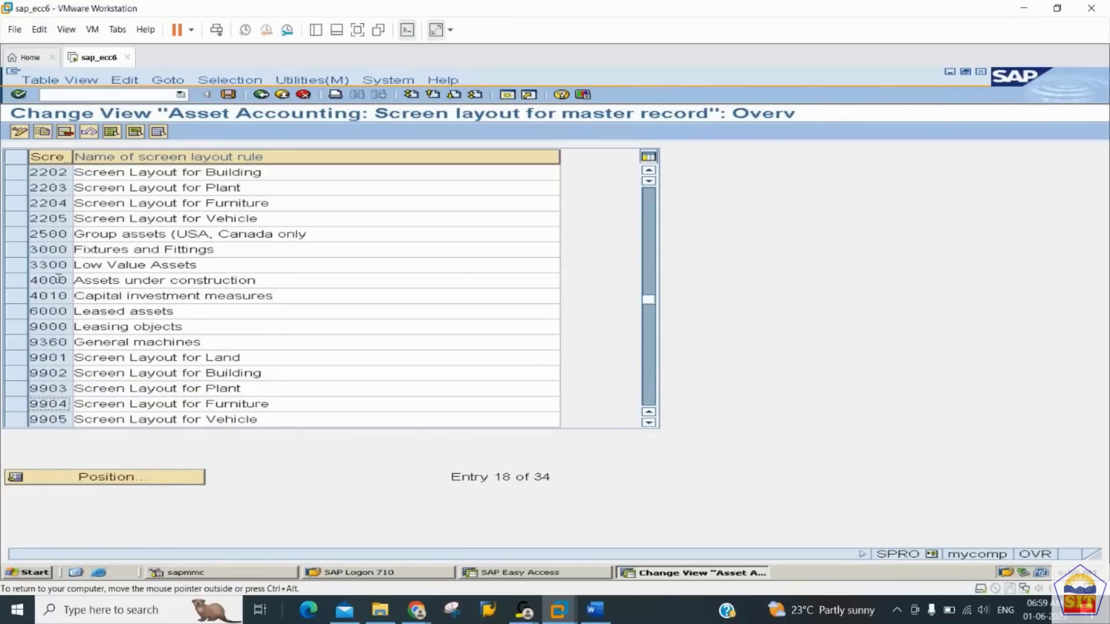
pyautogui.click(17, 249)
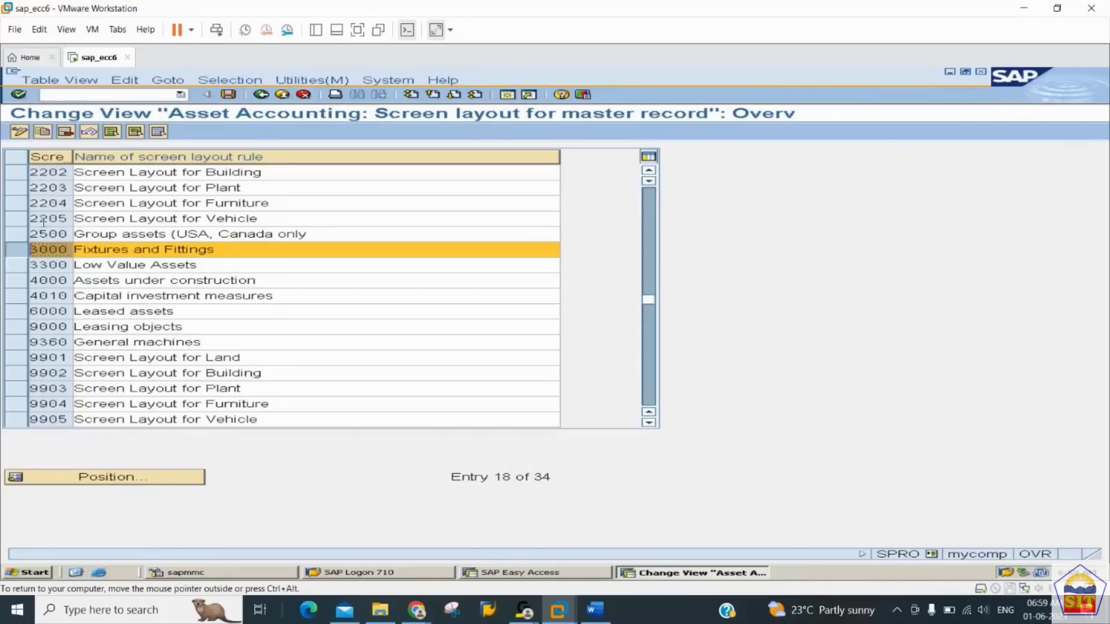
pyautogui.click(46, 132)
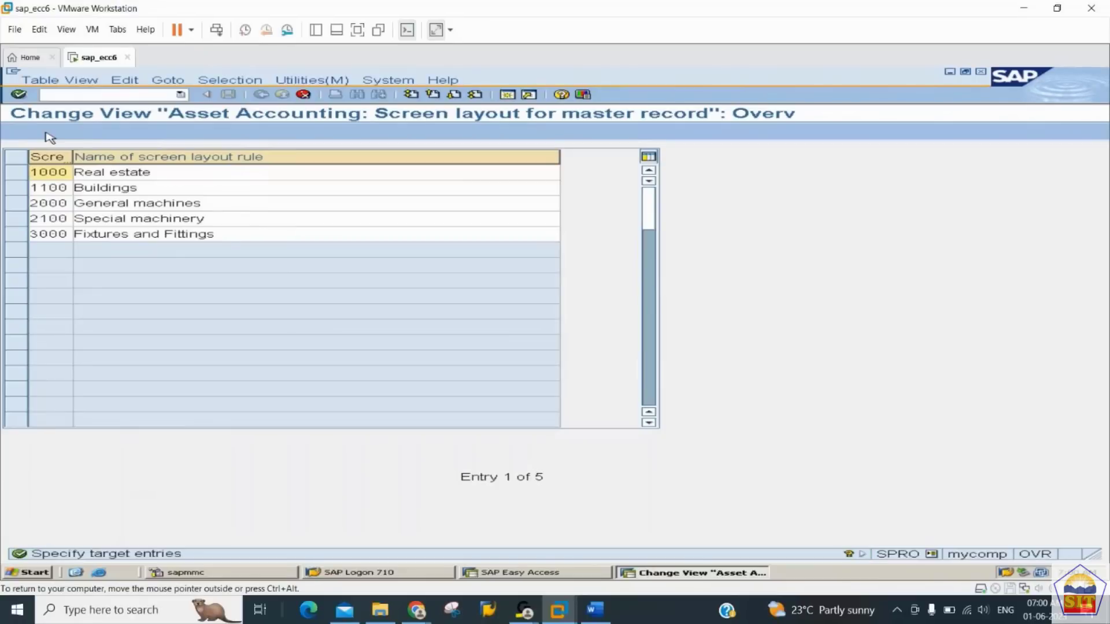
# - Change the copied Real estate entry to rule 4401 named "Screen Layout for Land"
pyautogui.moveTo(73, 157); pyautogui.dragTo(82, 157)
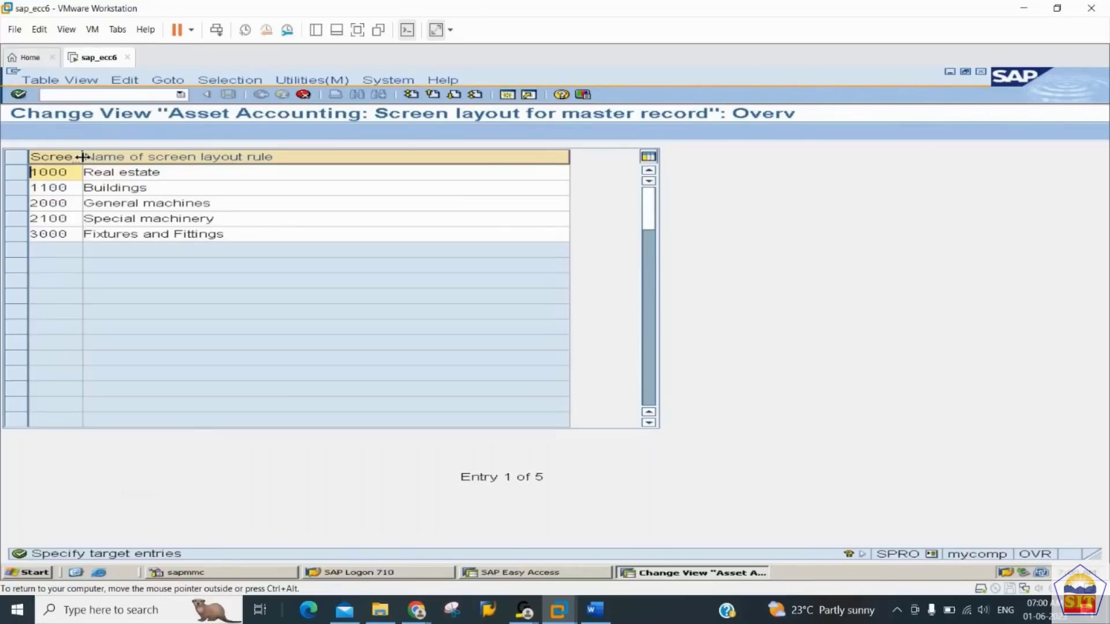
pyautogui.write('4401')
pyautogui.press('Tab')
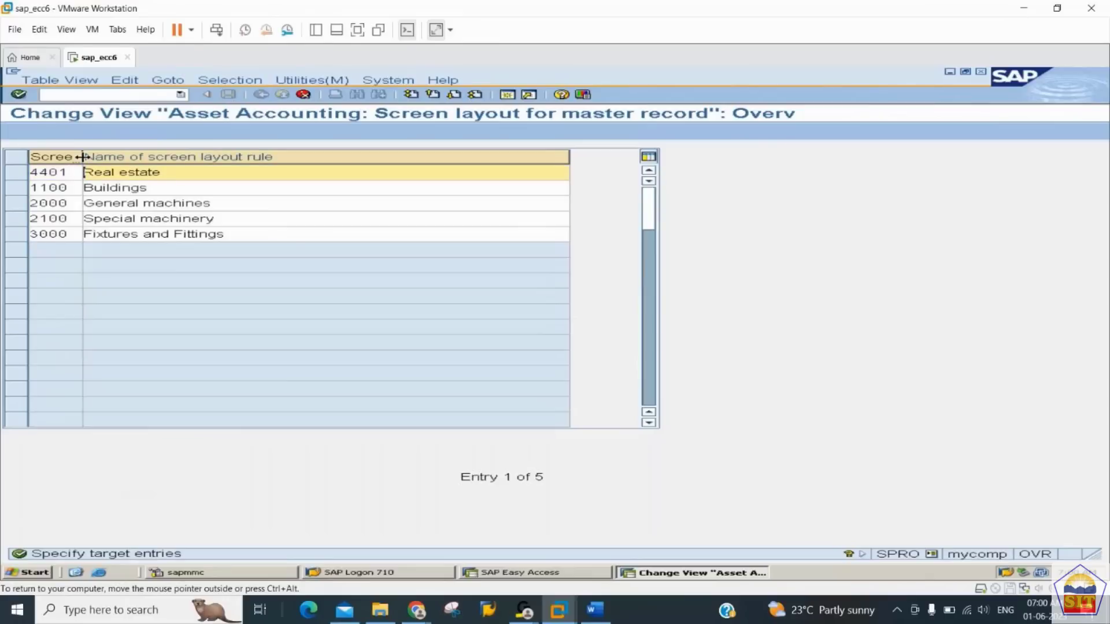
pyautogui.write('Screen Layout for ')
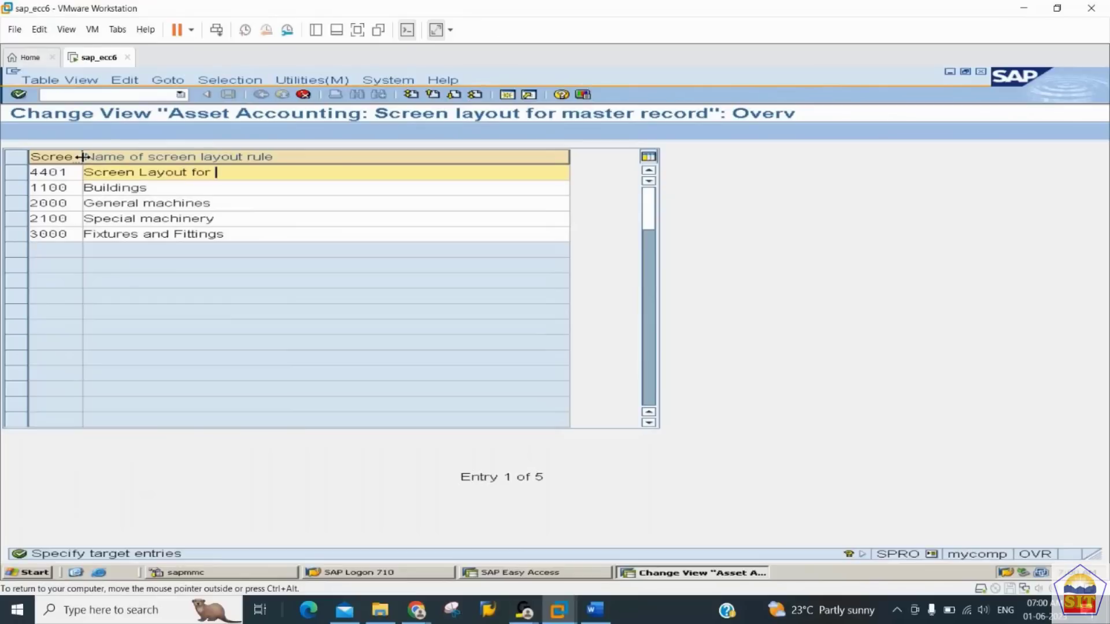
pyautogui.write('Land')
pyautogui.press('Tab')
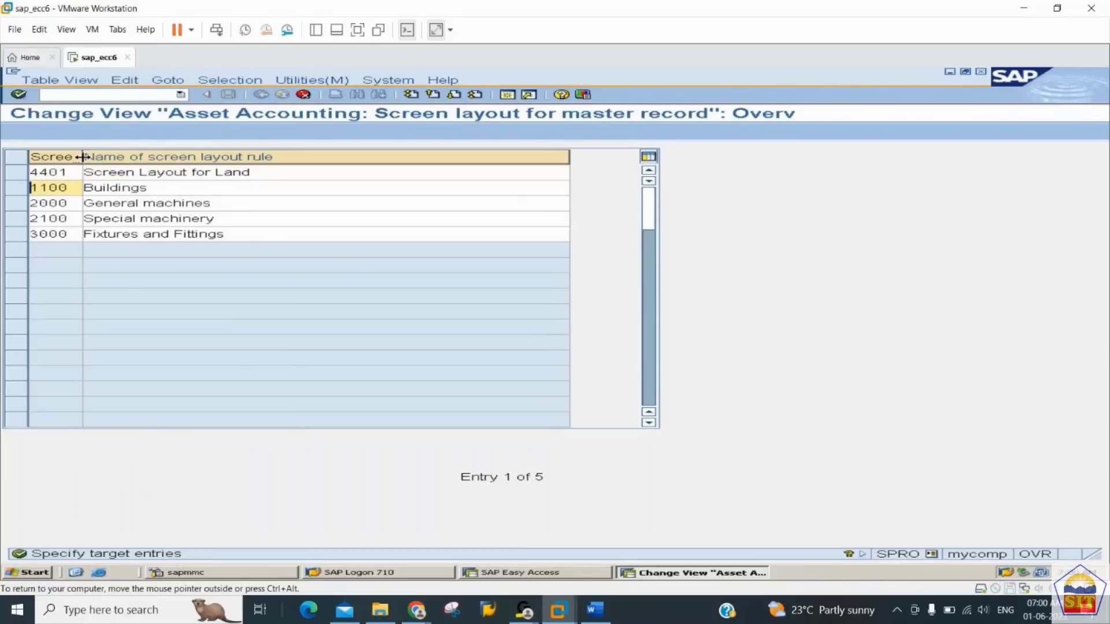
# - Change the copied Buildings entry to rule 4402 named "Screen Layout for Building"
pyautogui.write('4402')
pyautogui.press('Tab')
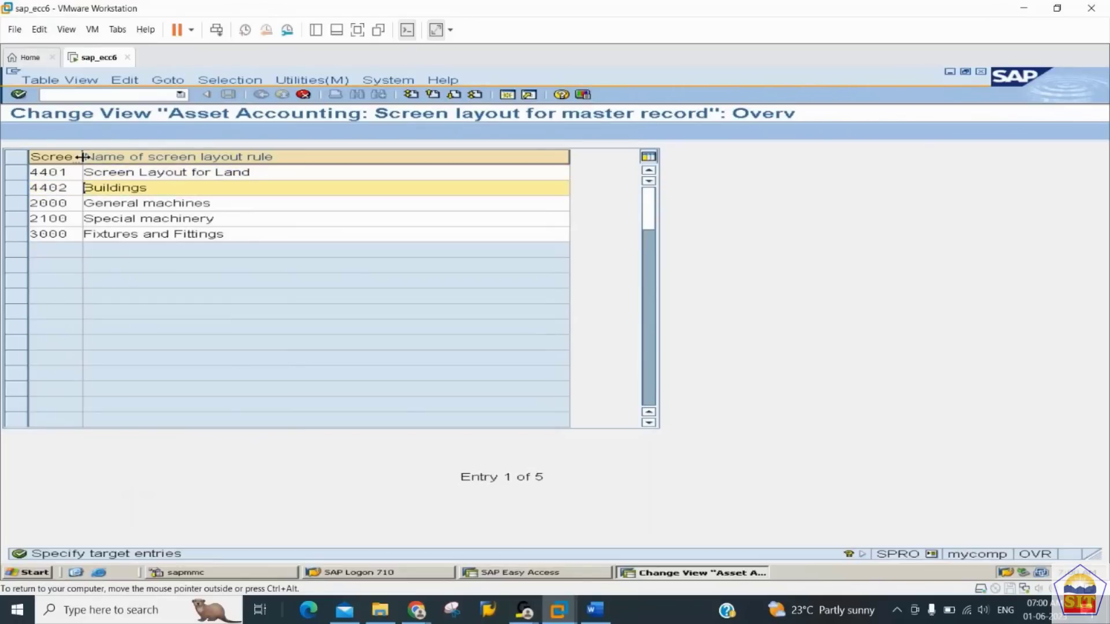
pyautogui.write('Screen Layout for ')
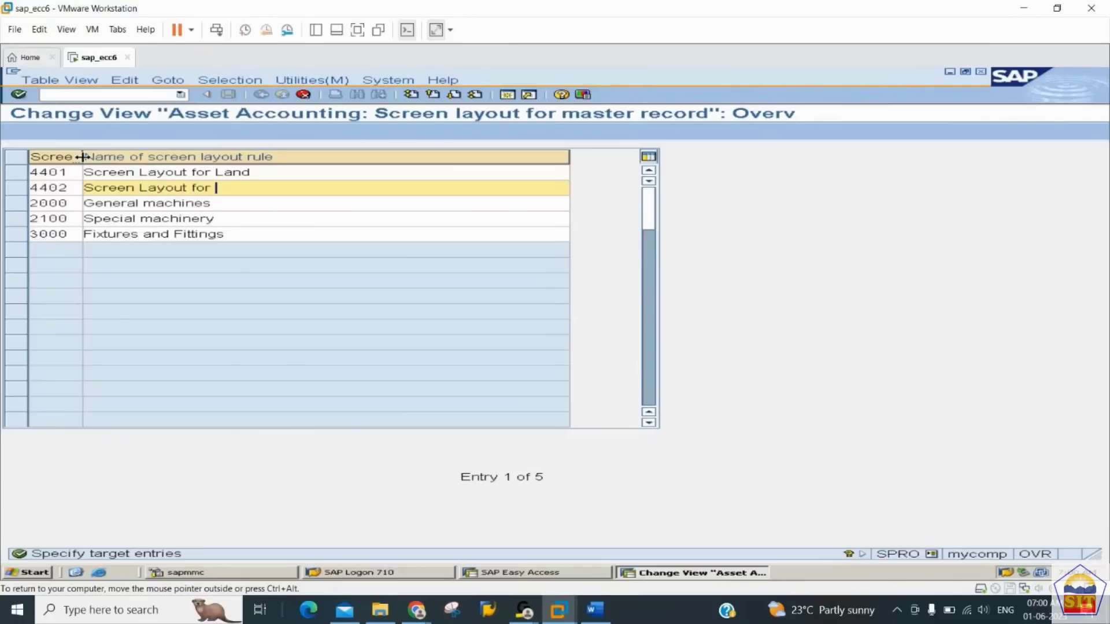
pyautogui.write('Building')
pyautogui.press('Tab')
# - Change the copied General machines entry to rule 4403 named "Screen Layout for Plant"
pyautogui.write('4403')
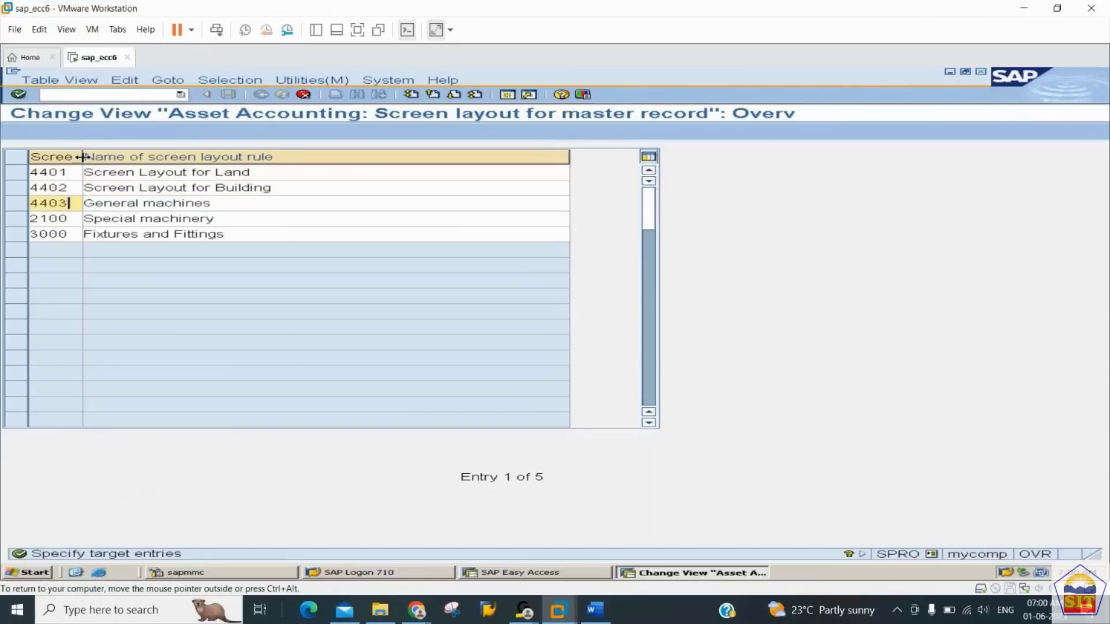
pyautogui.press('Tab')
pyautogui.write('Screen L')
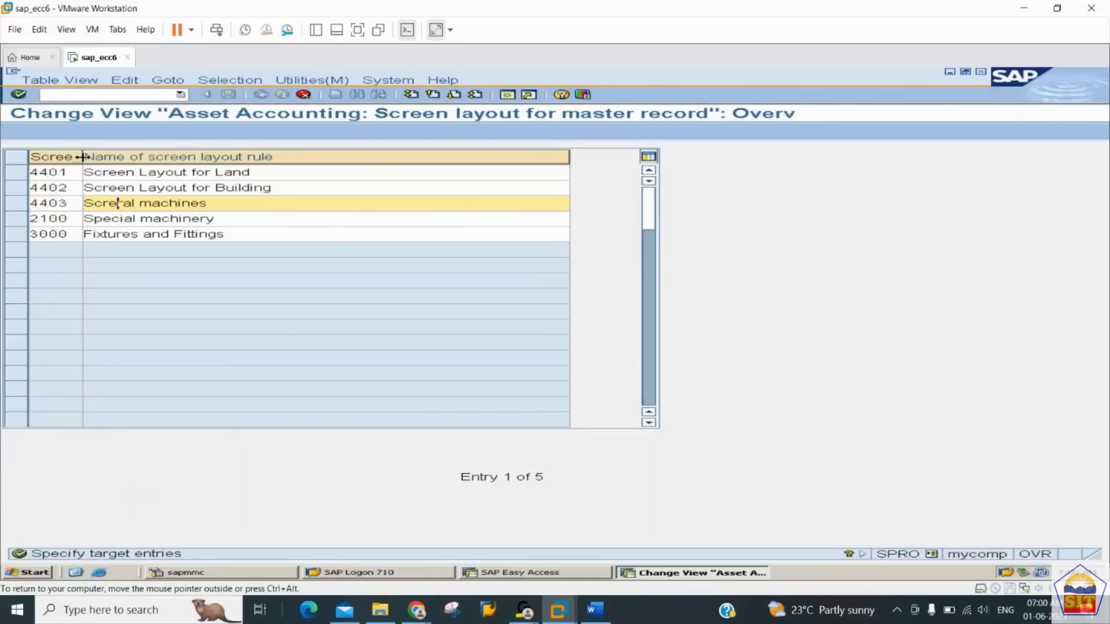
pyautogui.write('ayout for Plant')
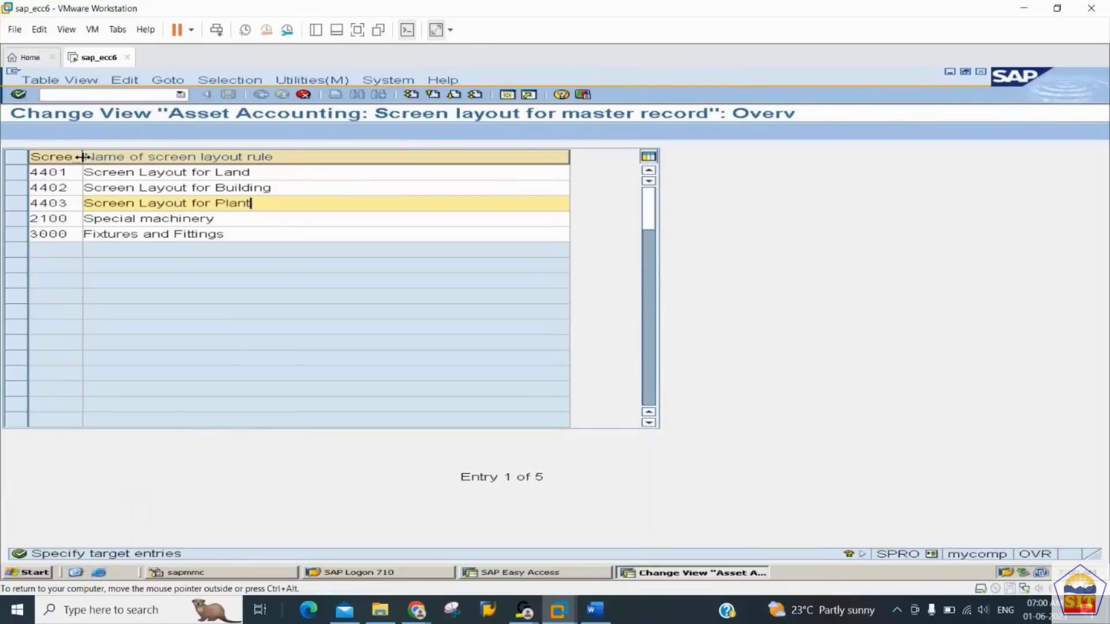
pyautogui.press('Tab')
# - Change the copied Special machinery entry to rule 4404 named "Screen Layout for Furniture"
pyautogui.write('4404')
pyautogui.press('Tab')
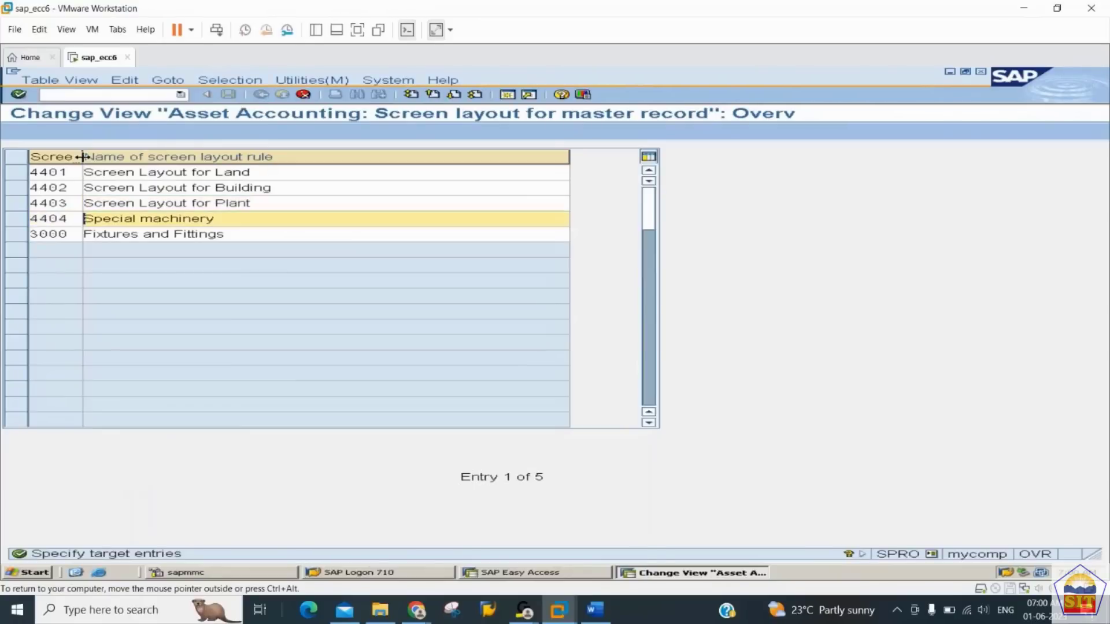
pyautogui.write('SCre')
pyautogui.press('BackSpace')
pyautogui.press('BackSpace')
pyautogui.press('BackSpace')
pyautogui.write('cr')
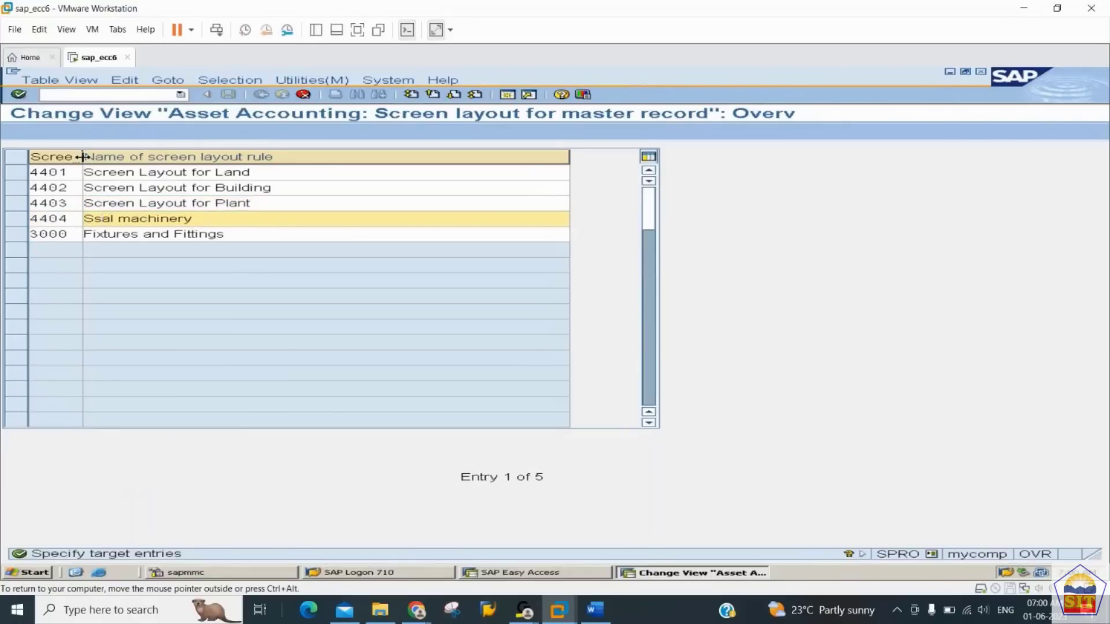
pyautogui.write('een Layout for Vehi')
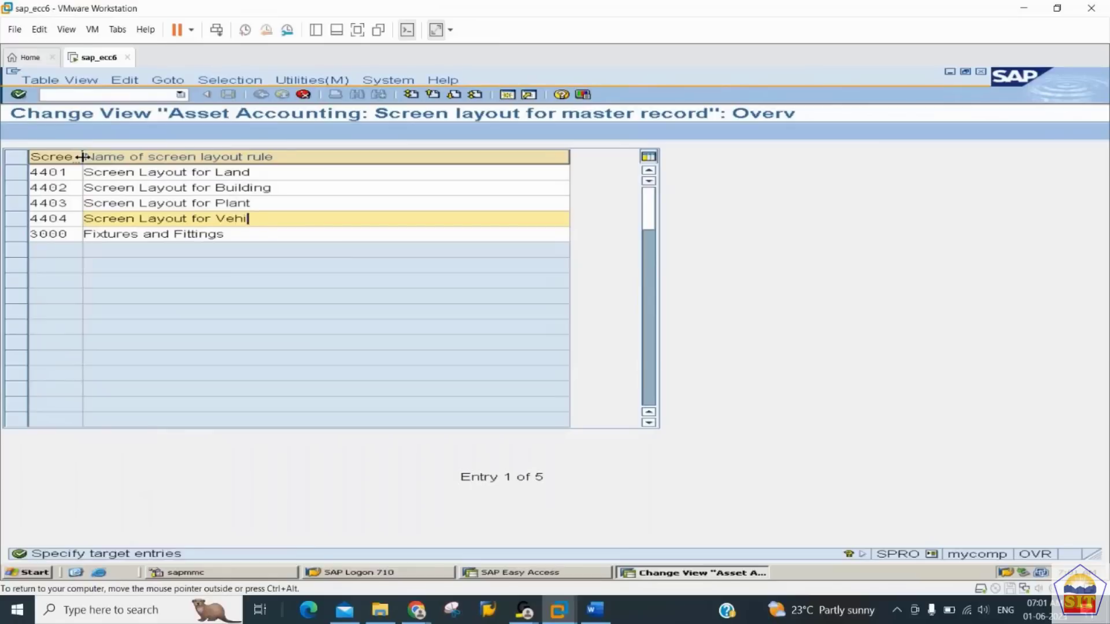
pyautogui.press('BackSpace')
pyautogui.press('BackSpace')
pyautogui.press('BackSpace')
pyautogui.press('BackSpace')
pyautogui.write('Furniture')
pyautogui.press('Tab')
# - Change the copied Fixtures and Fittings entry to rule 4405 named "Screen Layout for Vehicle" and confirm the copied entries
pyautogui.write('44')
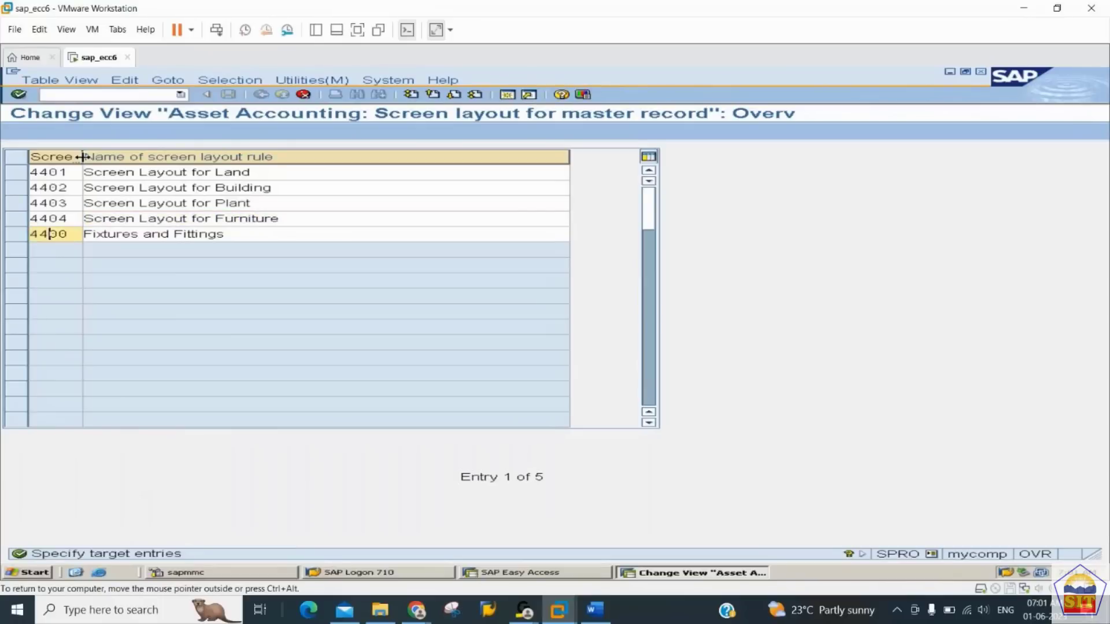
pyautogui.write('05')
pyautogui.press('Tab')
pyautogui.write('Sc')
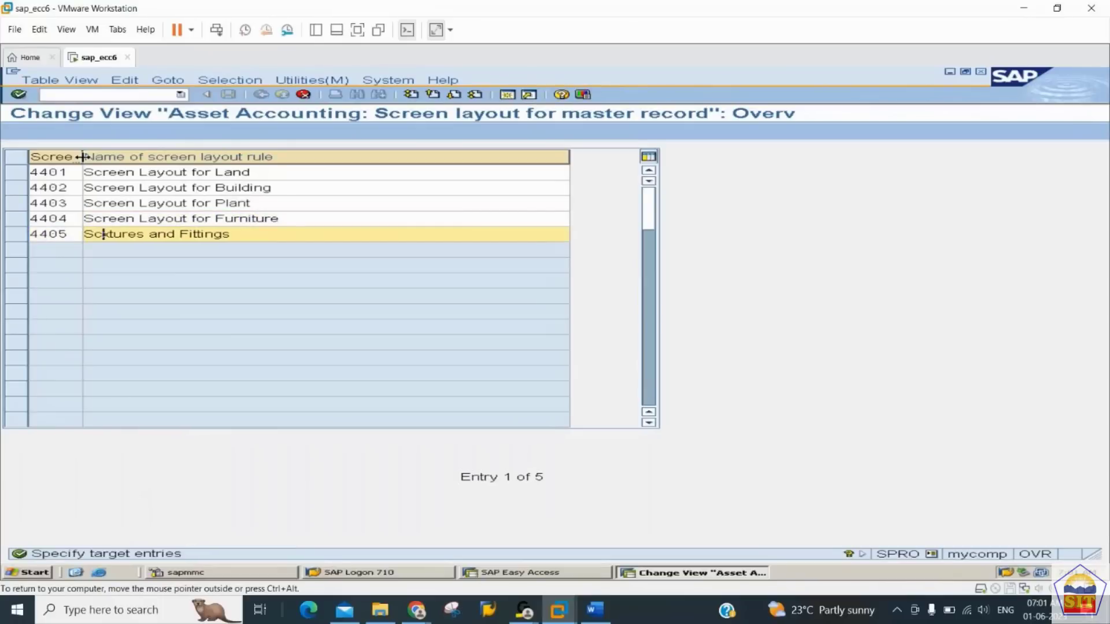
pyautogui.write('reen Lay')
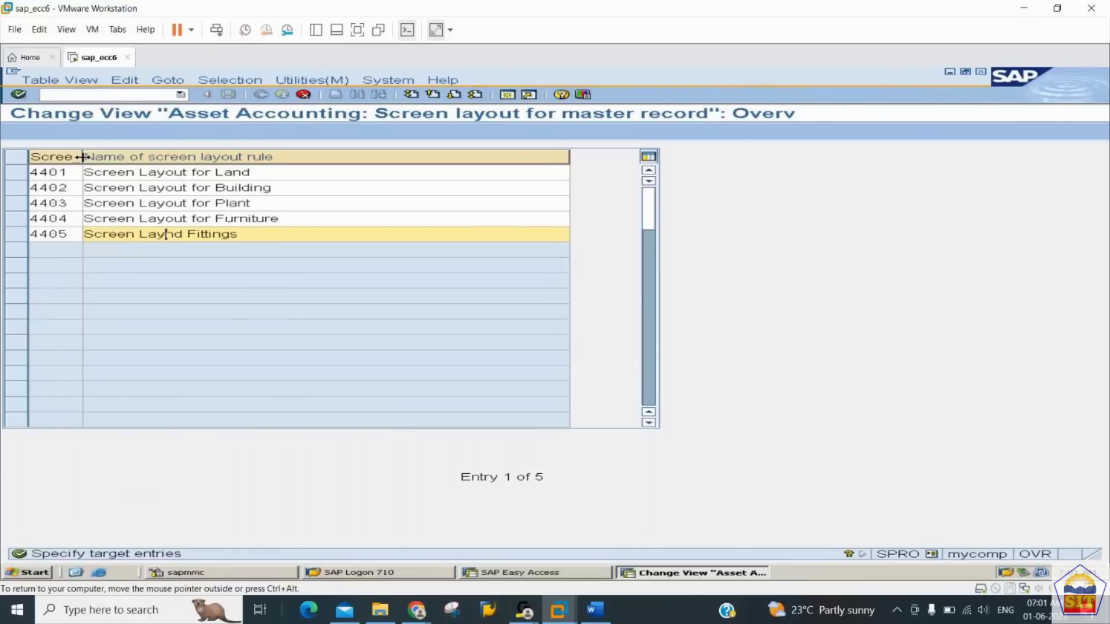
pyautogui.write('out for ')
pyautogui.write('Vehicl')
pyautogui.write('e')
pyautogui.press('Return')
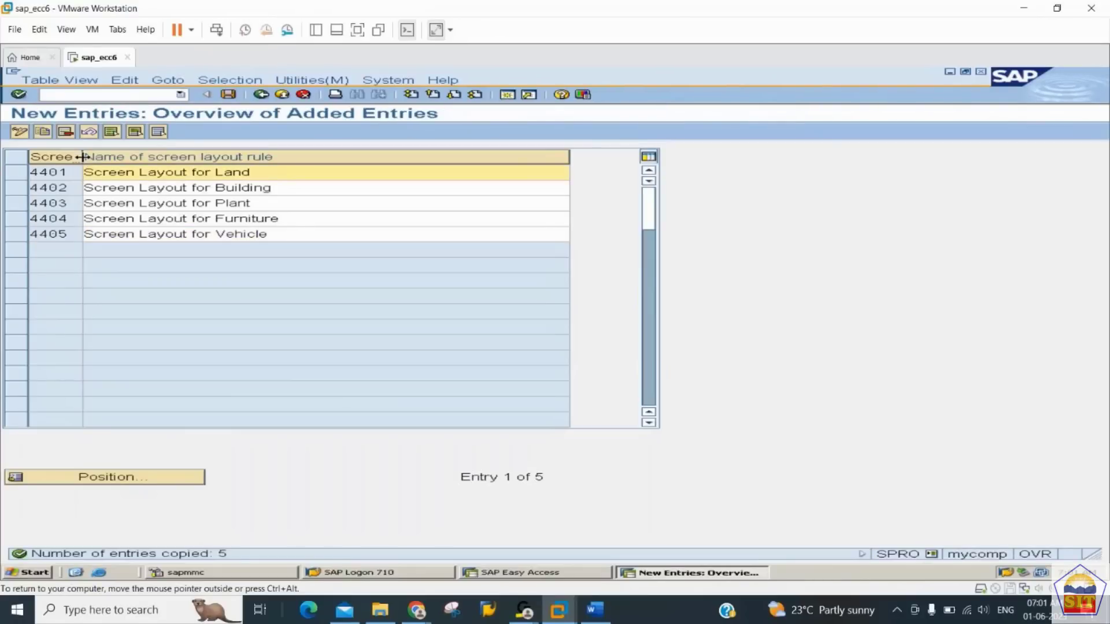
# - Save the new screen layout rules under customizing request ECCK900022 and return to the IMG structure
pyautogui.hotkey('ctrl', 's')
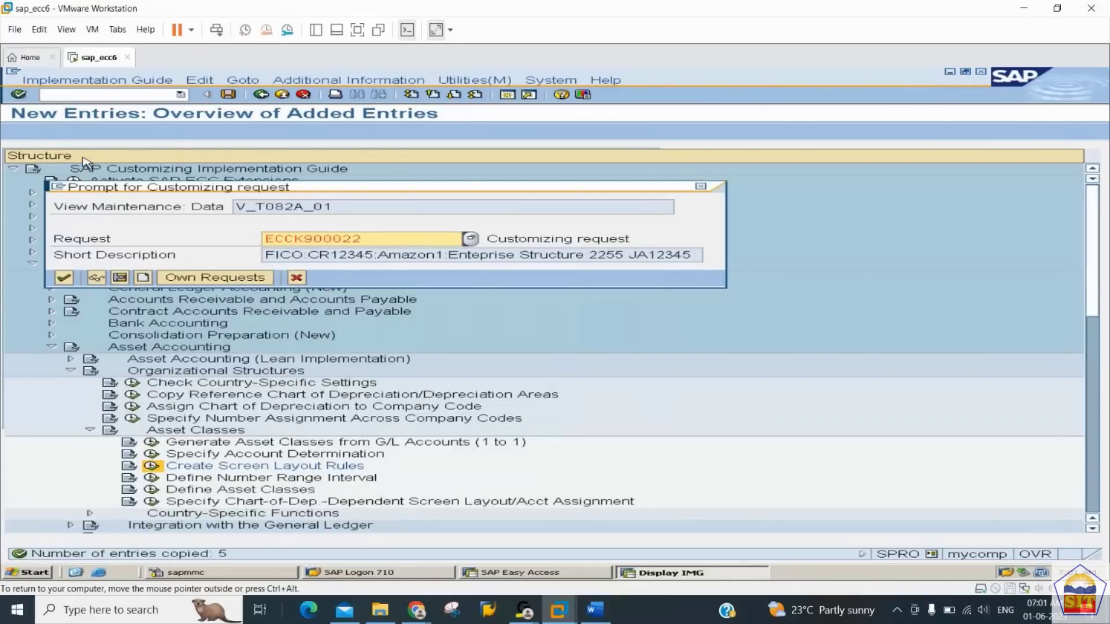
pyautogui.press('Return')
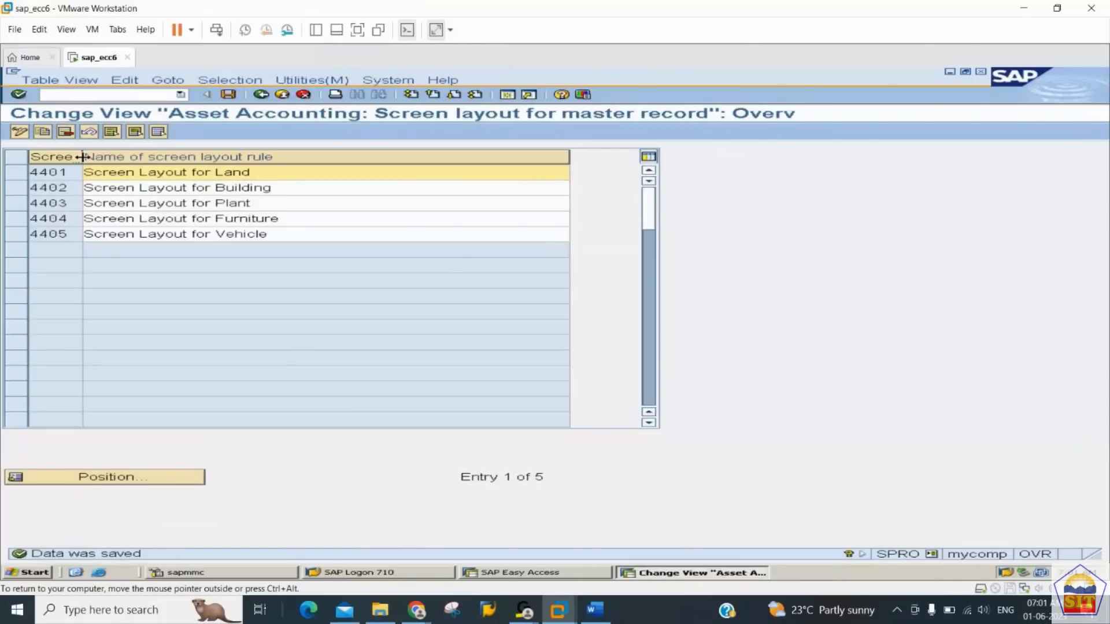
pyautogui.click(261, 98)
pyautogui.click(260, 95)
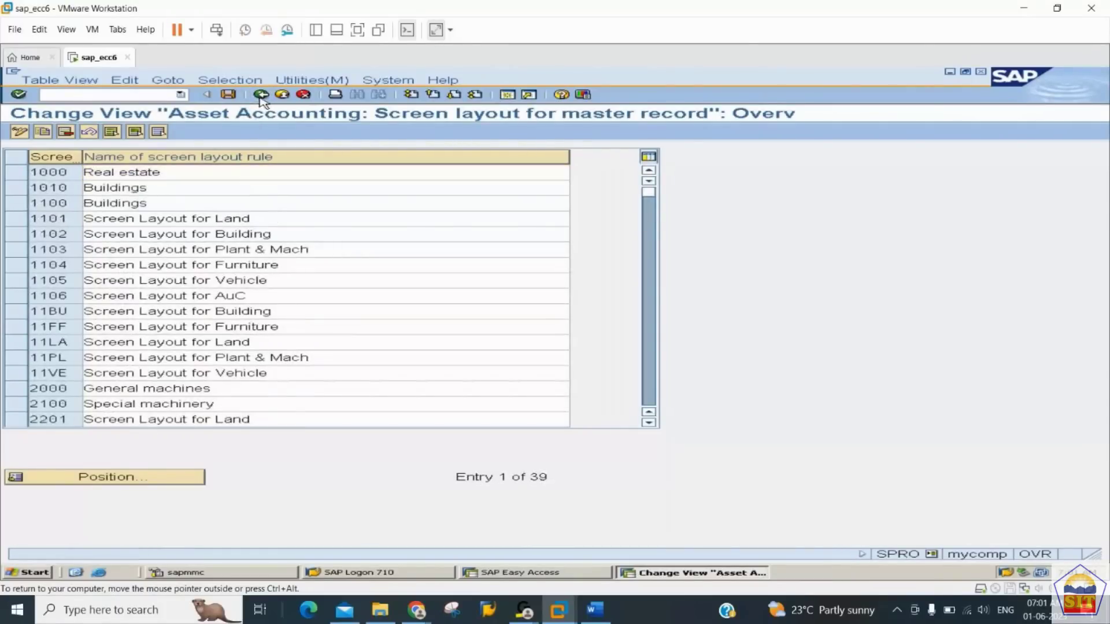
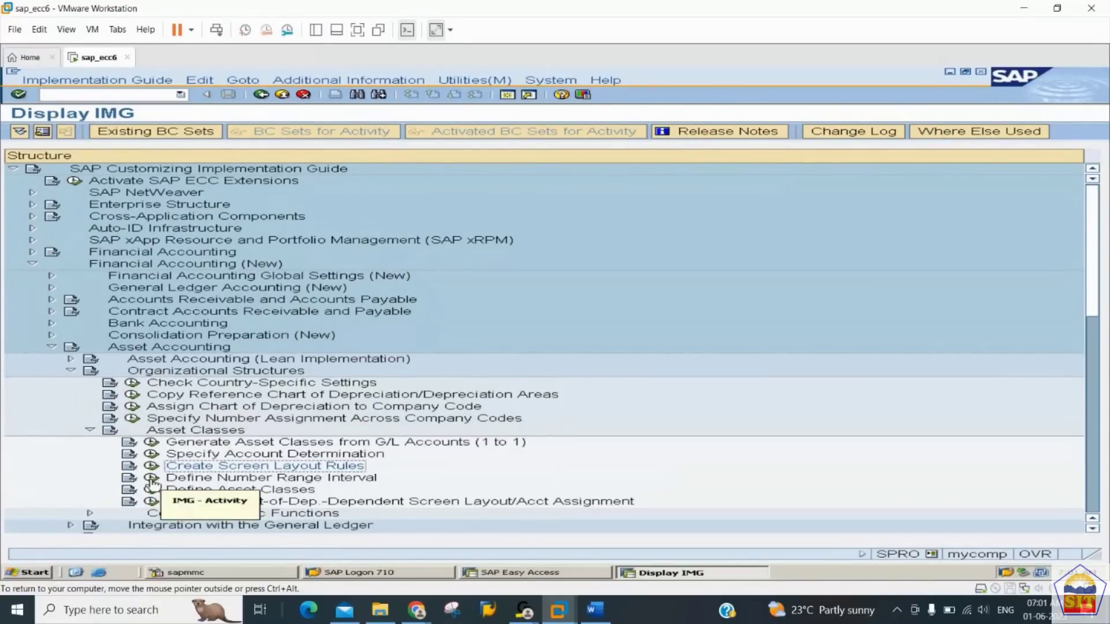
# - Open Define Number Range Interval and start changing the asset number intervals of company code 2244
pyautogui.click(151, 480)
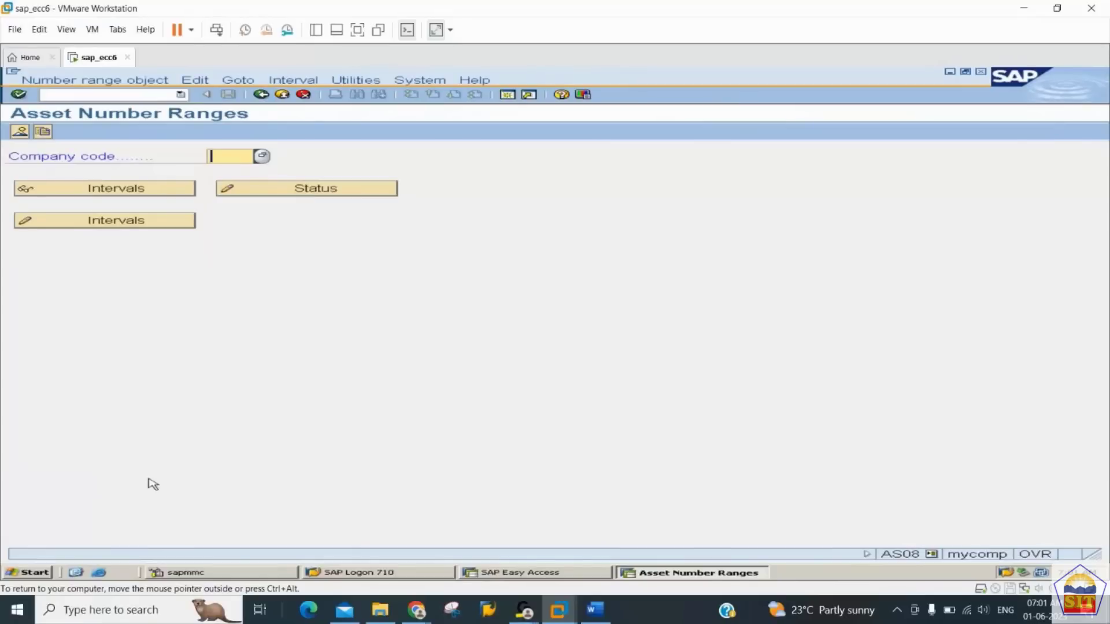
pyautogui.write('2244')
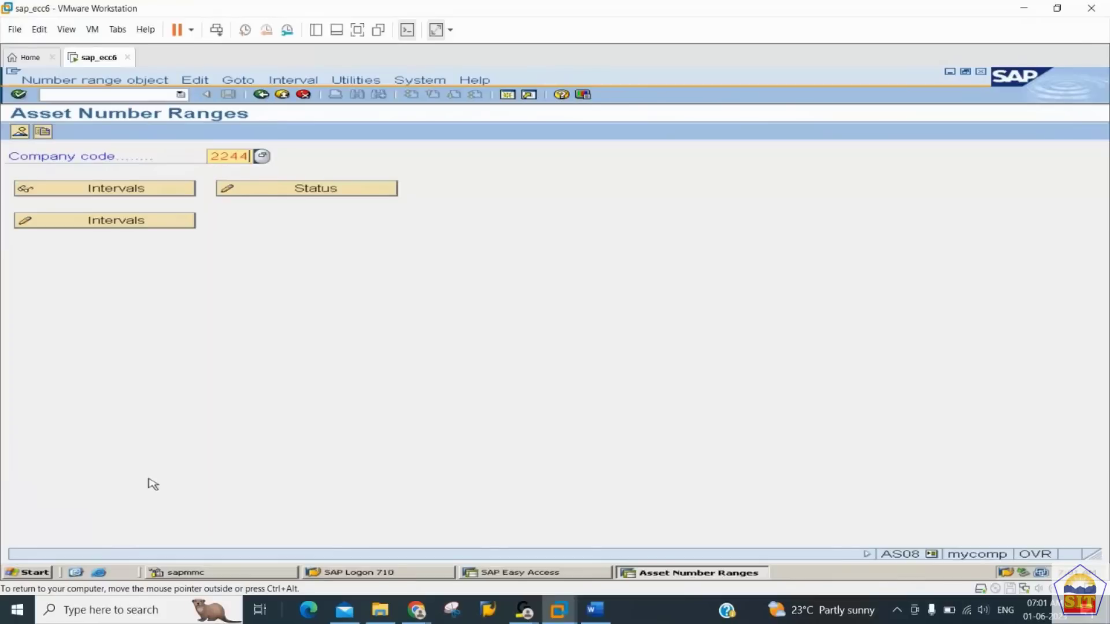
pyautogui.press('Tab')
pyautogui.press('Down')
pyautogui.press('Return')
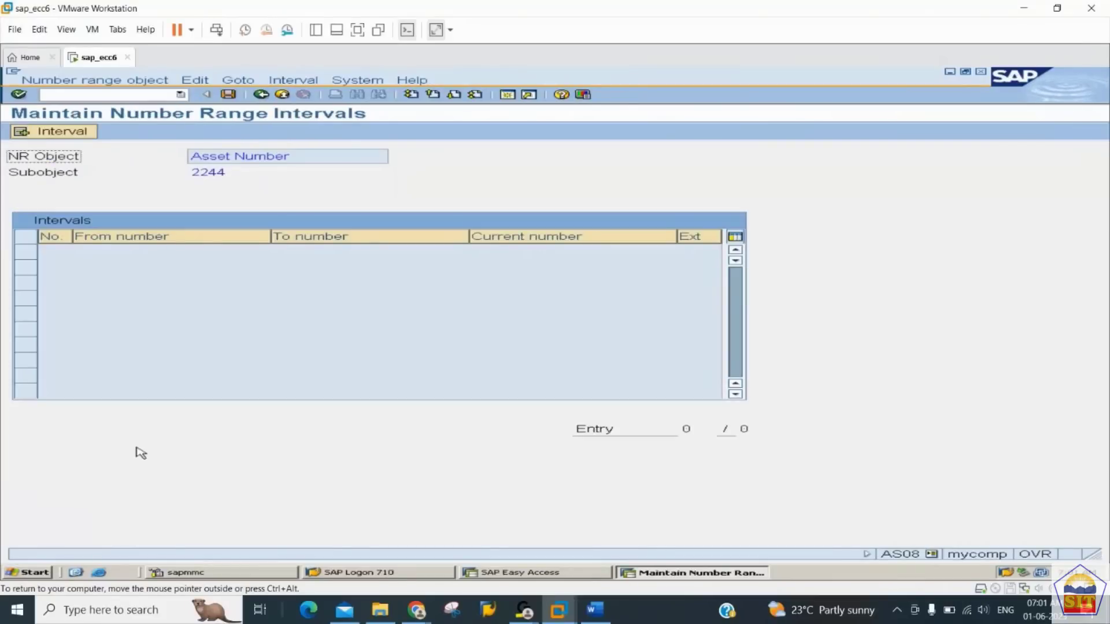
# - Insert number range interval 01 running from 101 to 200 with internal numbering
pyautogui.click(65, 134)
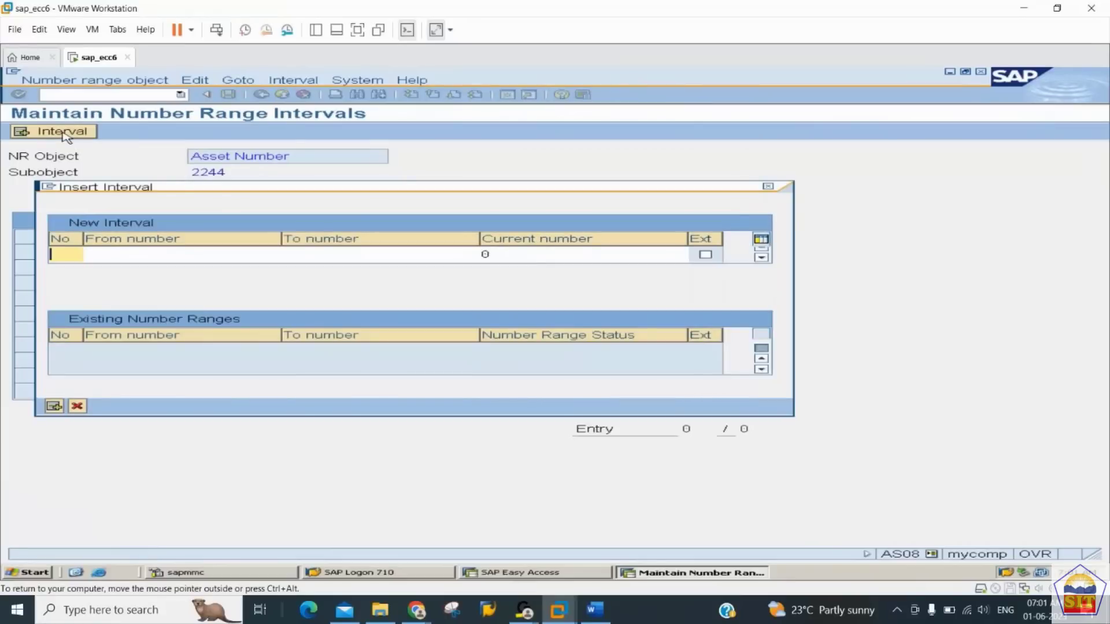
pyautogui.write('01')
pyautogui.press('Tab')
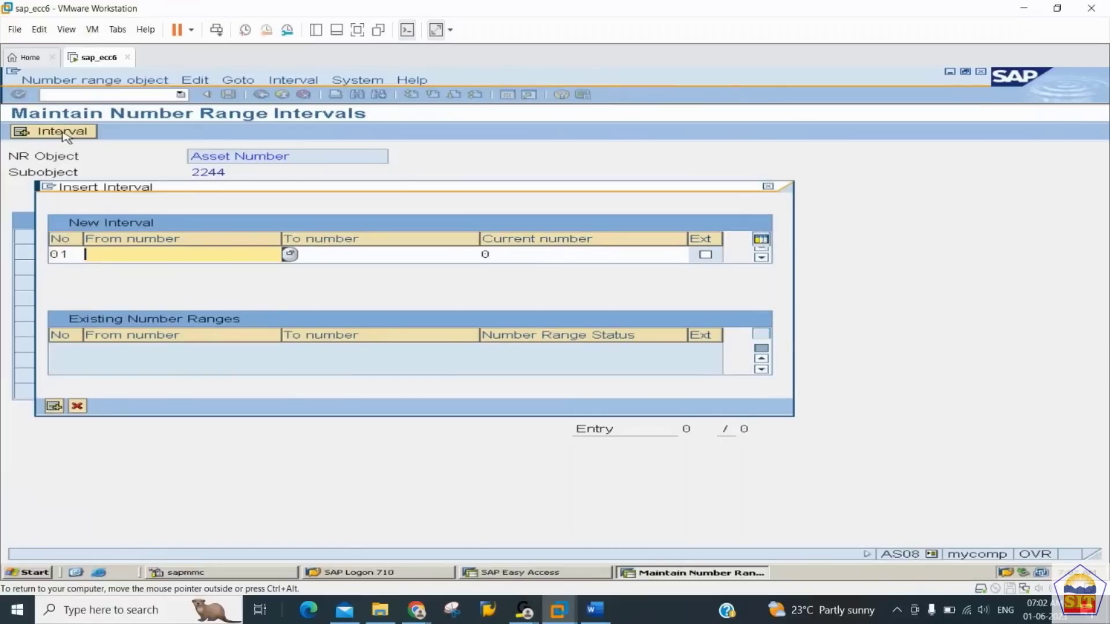
pyautogui.write('101')
pyautogui.press('Tab')
pyautogui.write('200')
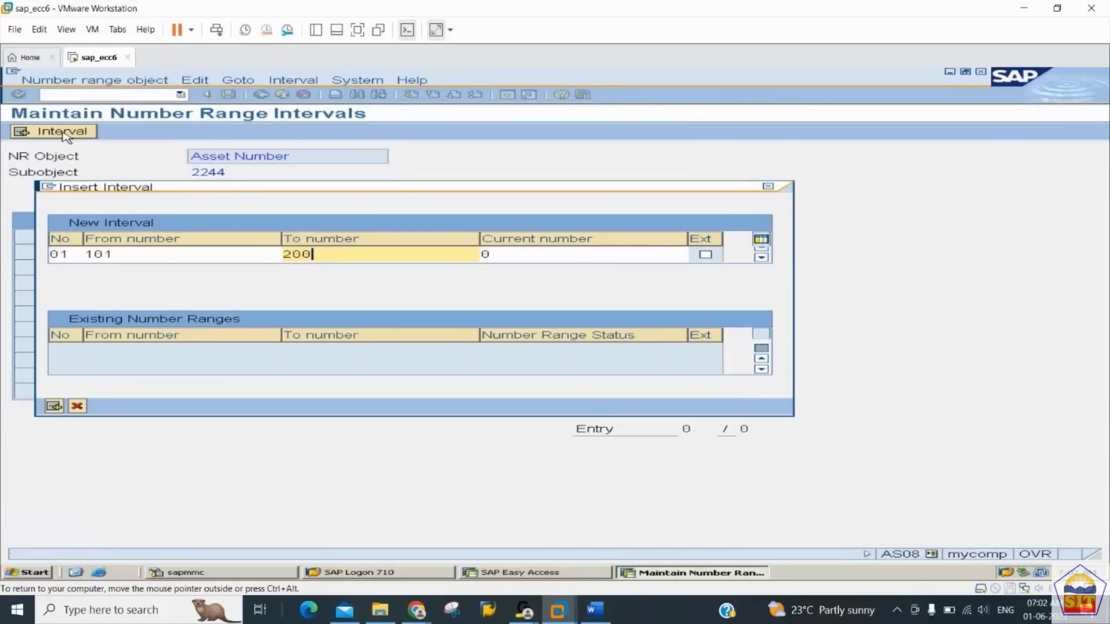
pyautogui.click(163, 261)
pyautogui.press('Tab')
pyautogui.press('Return')
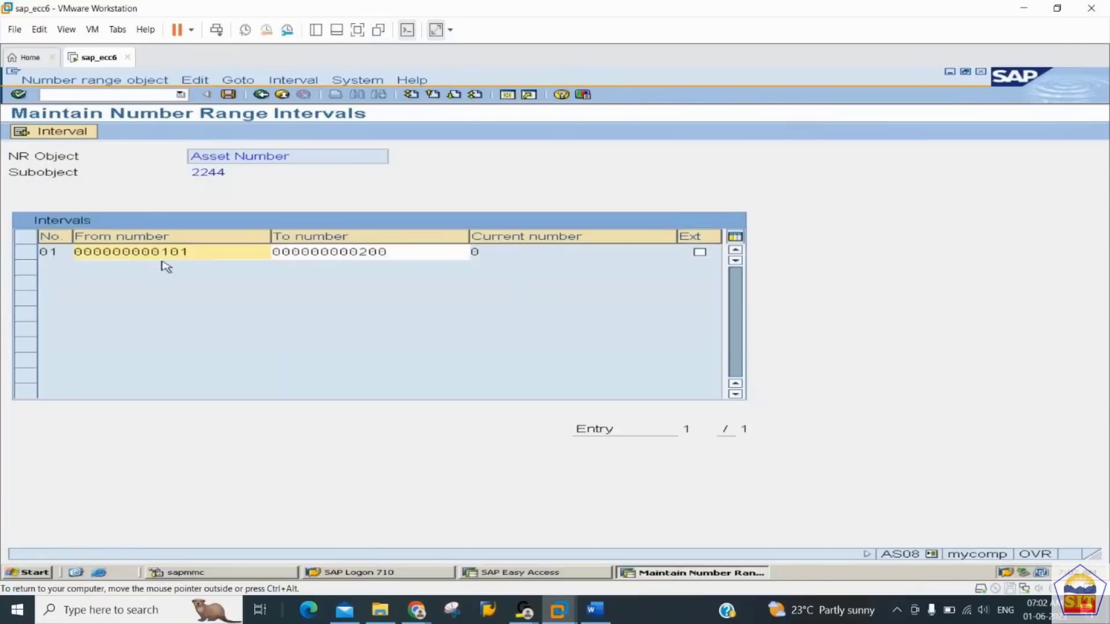
# - Insert number range interval 02 running from 201 to 300 with internal numbering
pyautogui.click(77, 133)
pyautogui.write('02')
pyautogui.press('Tab')
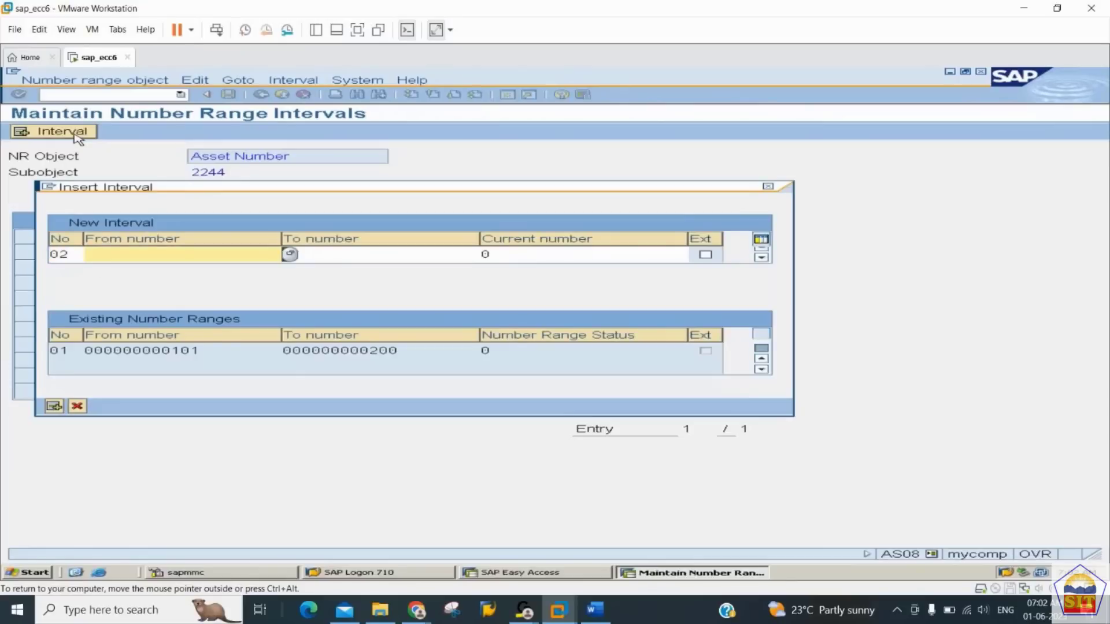
pyautogui.write('201')
pyautogui.press('Tab')
pyautogui.write('300')
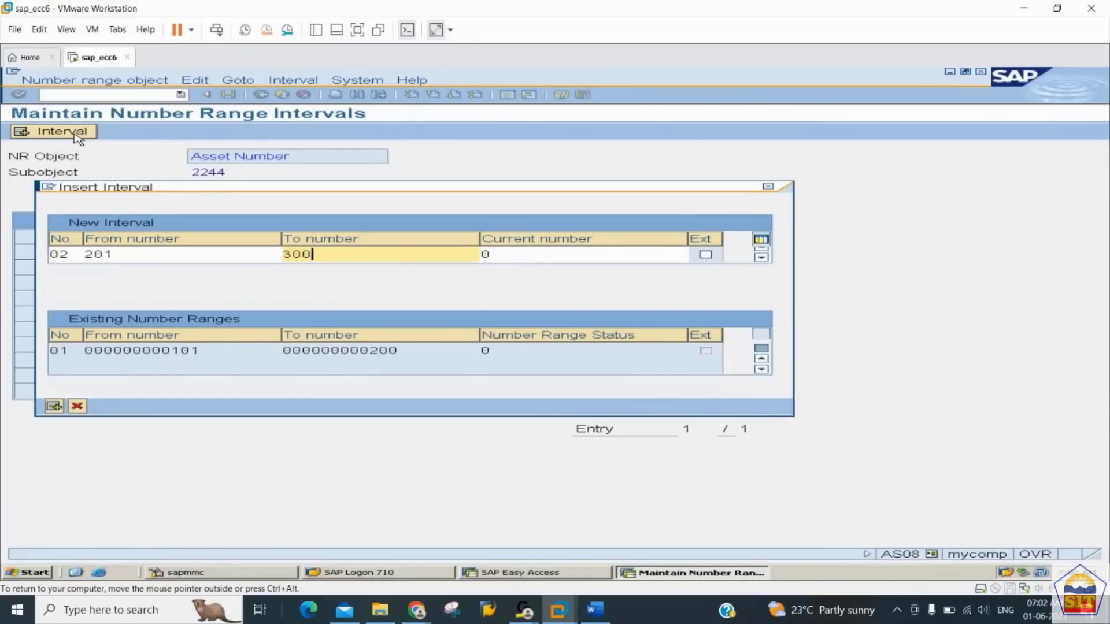
pyautogui.press('Return')
# - Insert number range interval 03 running from 301 to 400 with internal numbering
pyautogui.click(75, 135)
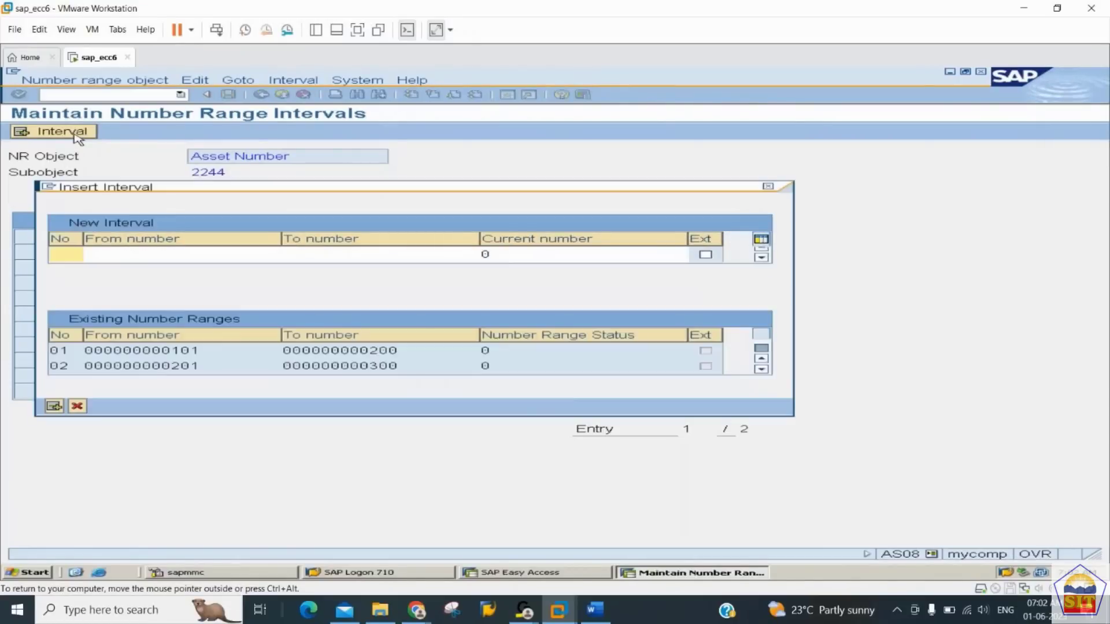
pyautogui.write('03')
pyautogui.press('Tab')
pyautogui.write('301')
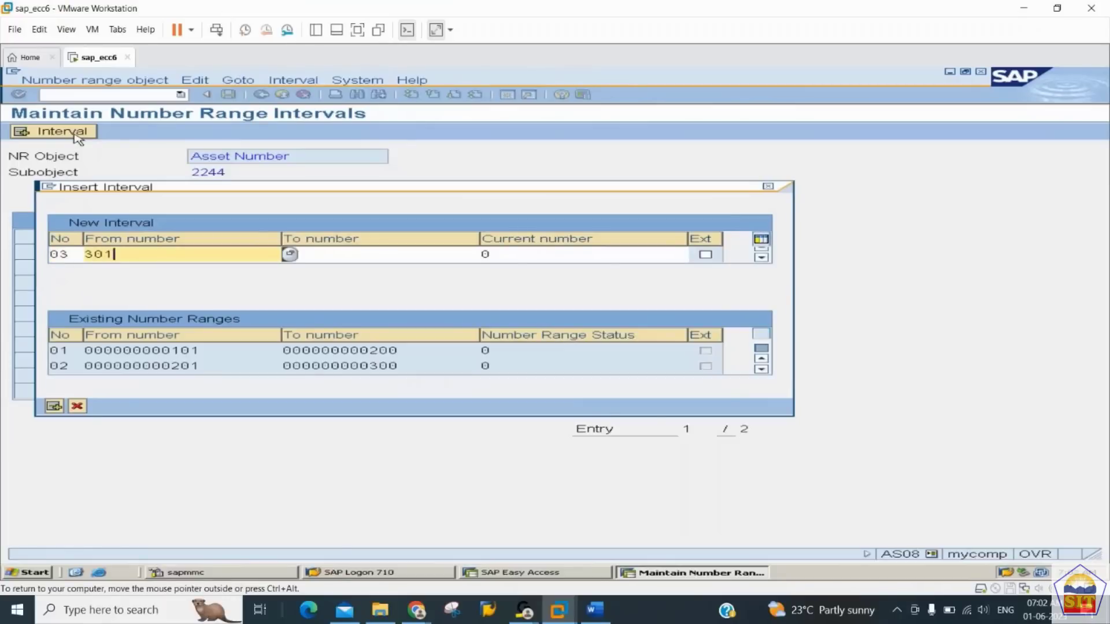
pyautogui.press('Tab')
pyautogui.write('400')
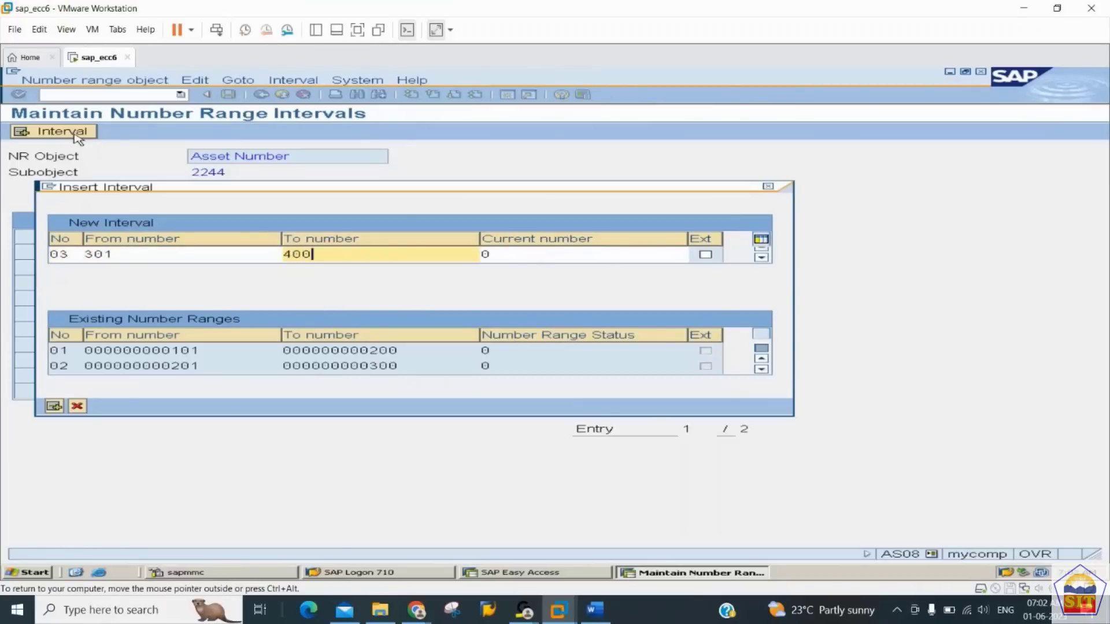
pyautogui.press('Return')
# - Insert number range interval 04 running from 401 to 500 with internal numbering
pyautogui.click(78, 134)
pyautogui.write('04')
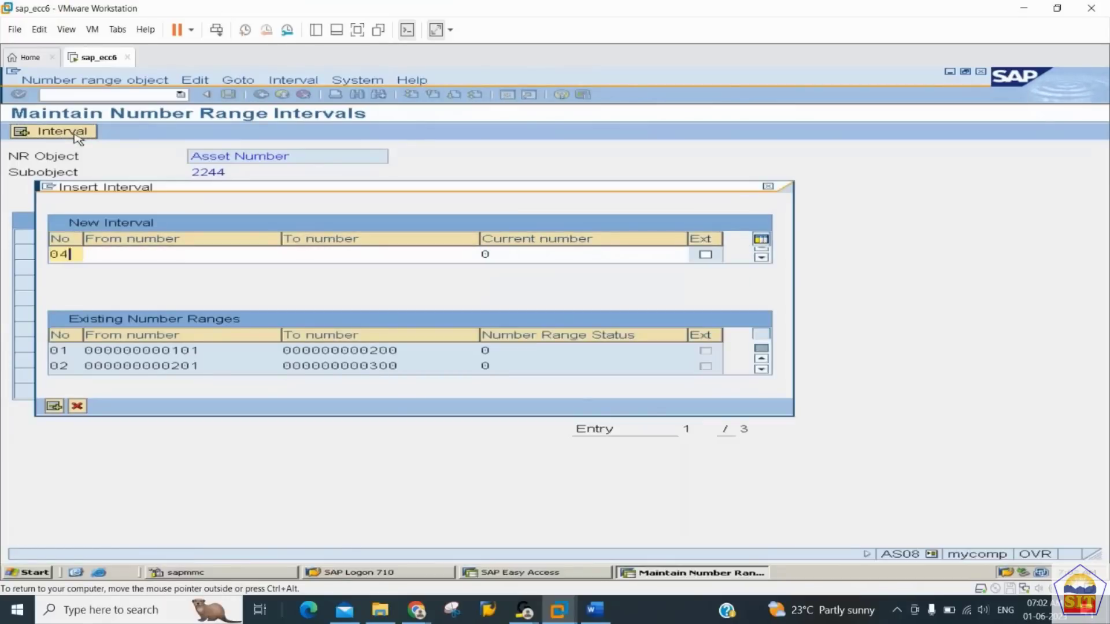
pyautogui.press('Tab')
pyautogui.write('401')
pyautogui.press('Tab')
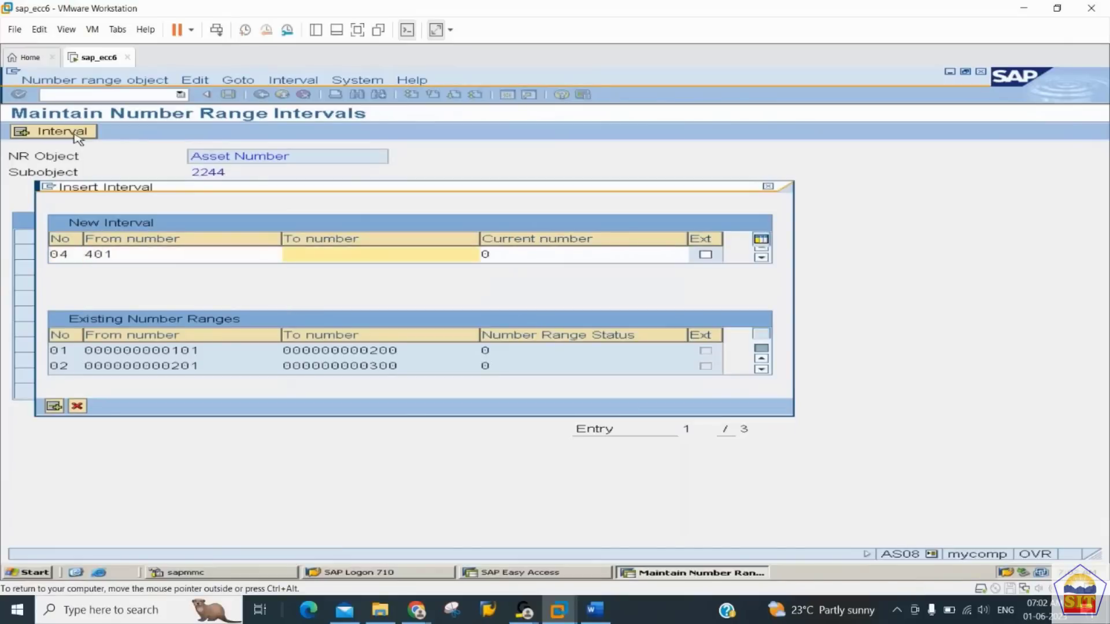
pyautogui.write('500')
pyautogui.press('Return')
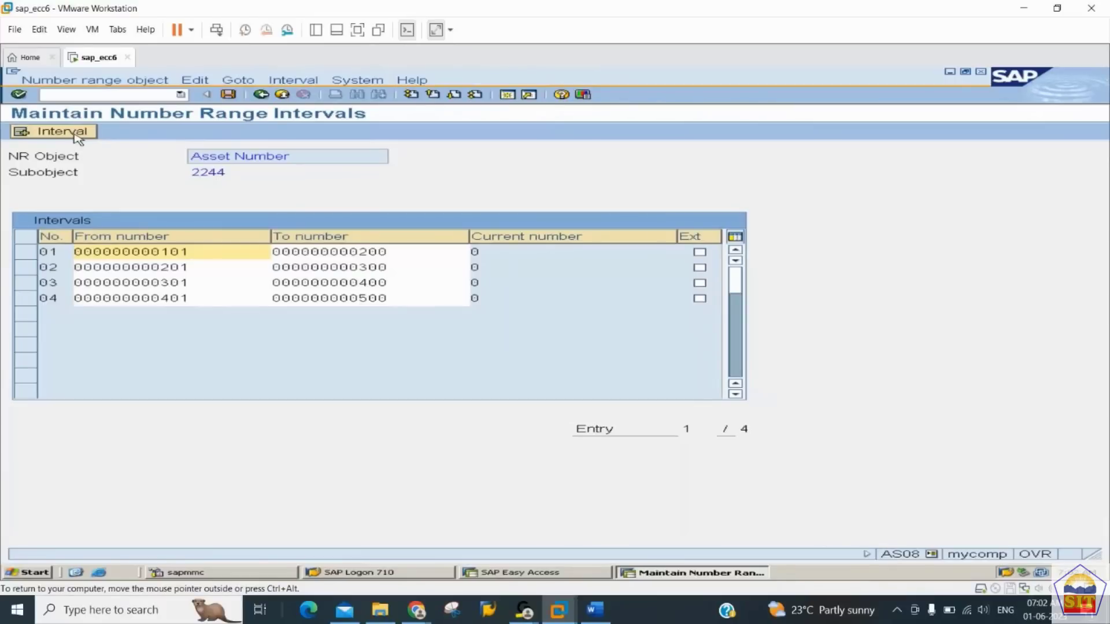
# - Insert number range interval 05 running from 501 to 600 with internal numbering and save the asset number ranges
pyautogui.click(61, 132)
pyautogui.write('05')
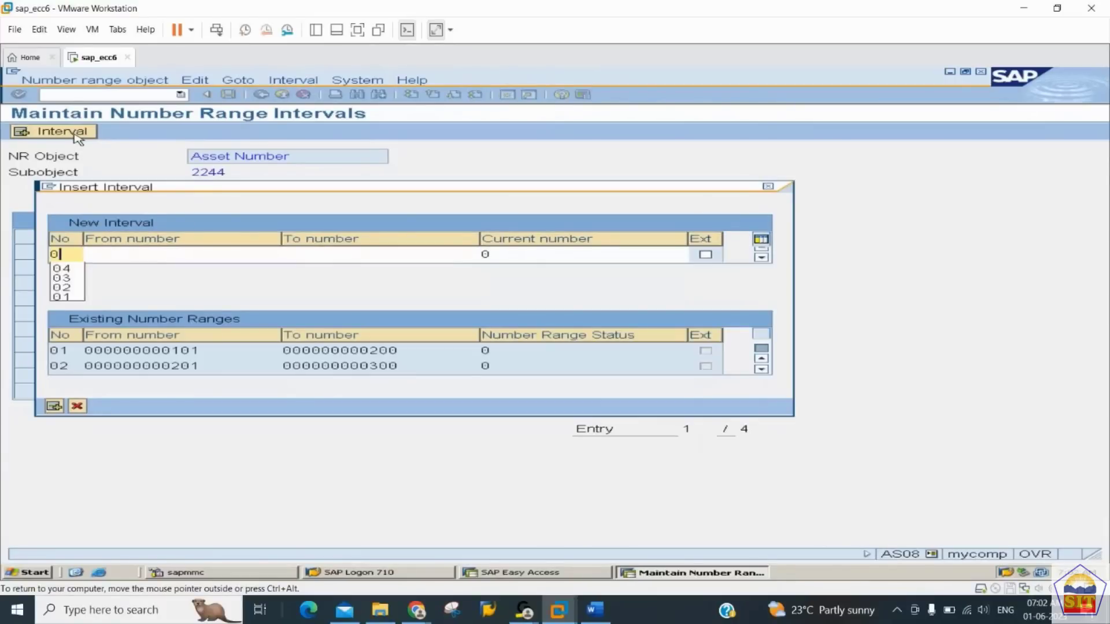
pyautogui.press('Tab')
pyautogui.write('501')
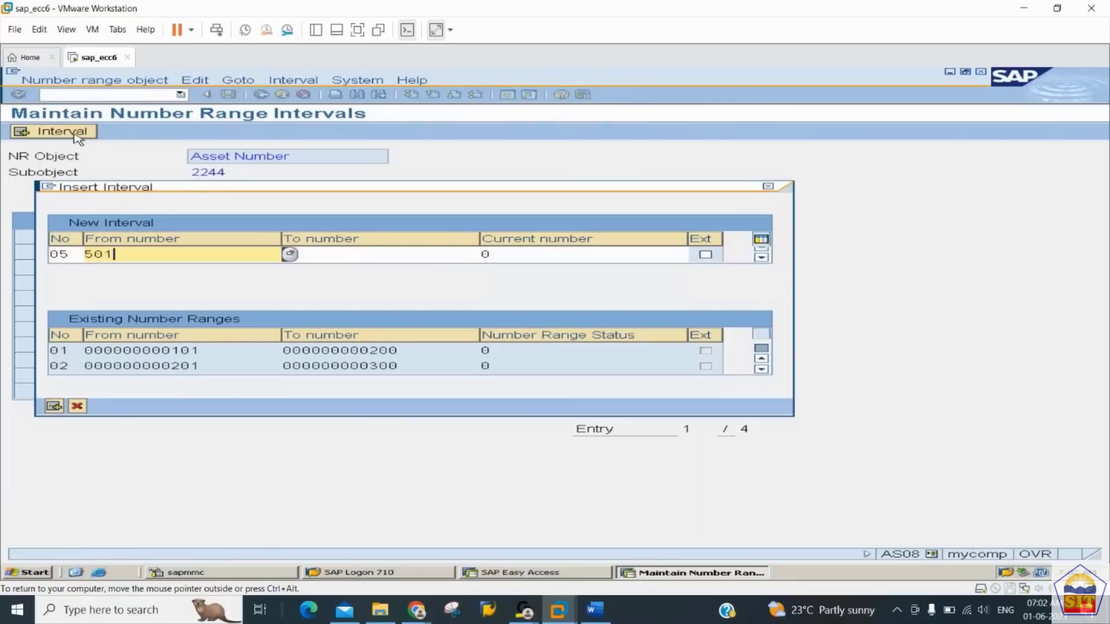
pyautogui.press('Tab')
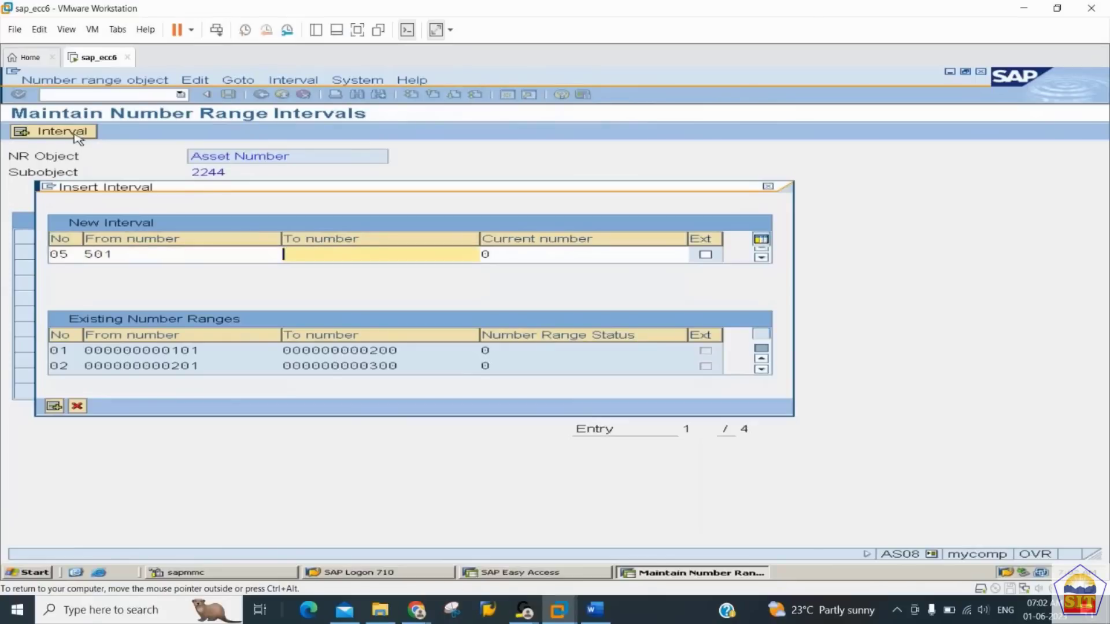
pyautogui.write('600')
pyautogui.press('Return')
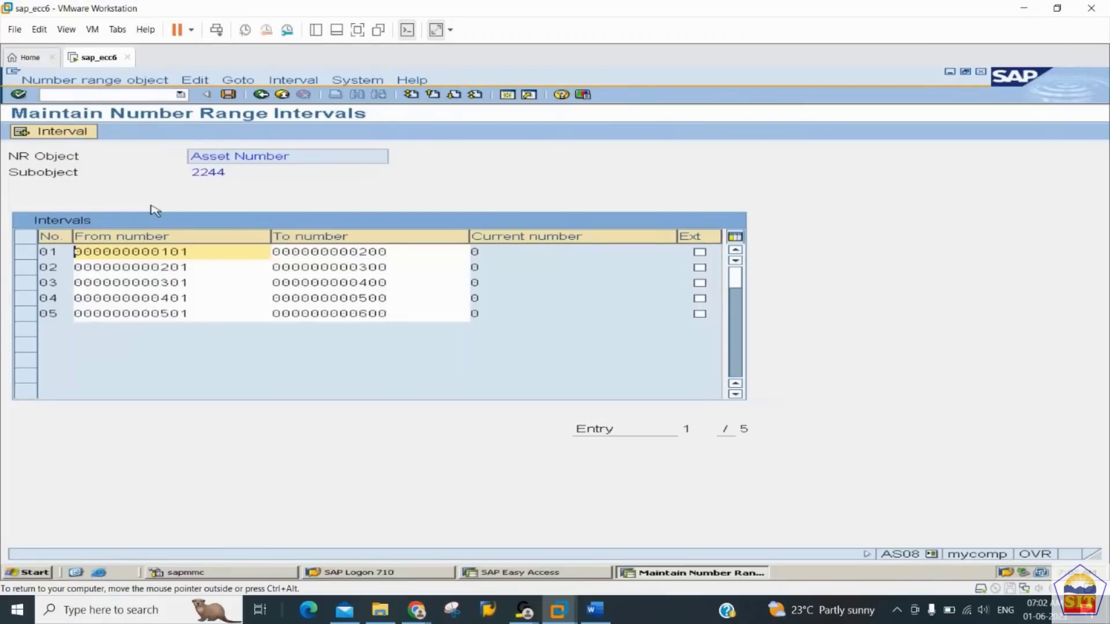
pyautogui.hotkey('ctrl', 's')
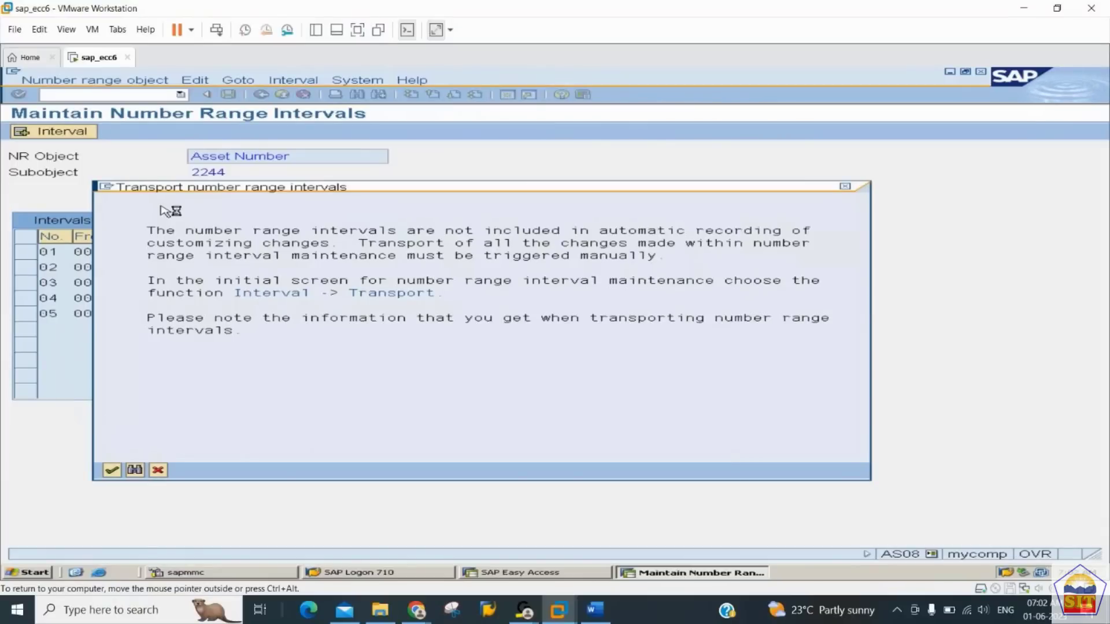
# - Check the Word notes on the number range intervals and Step 8, creation of asset classes, and return to SAP
pyautogui.click(595, 611)
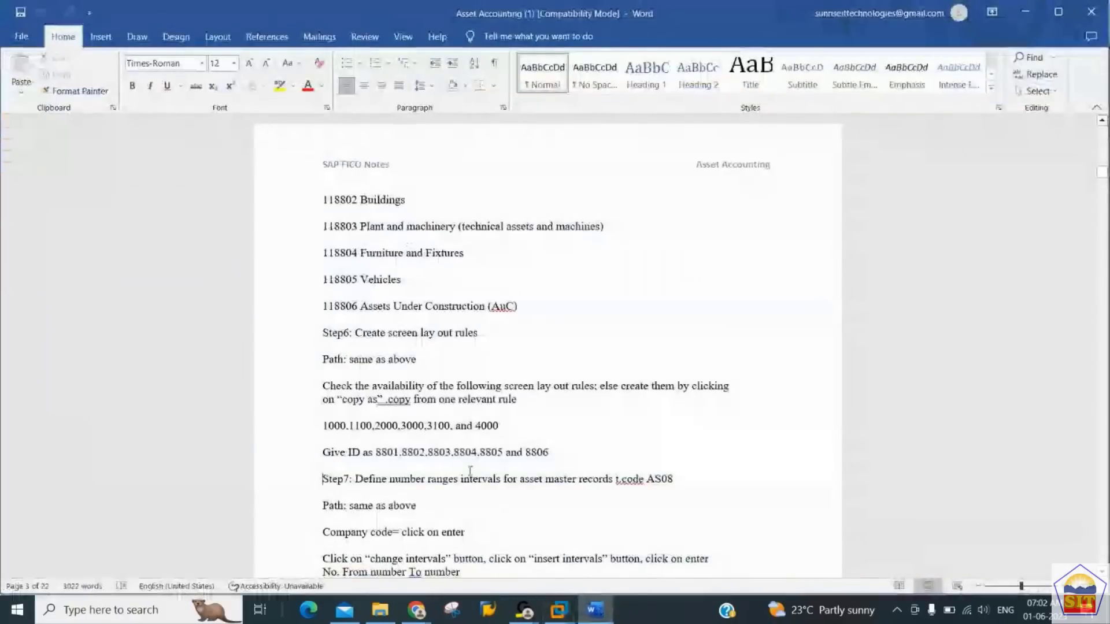
pyautogui.scroll(-5, 470, 471)
pyautogui.scroll(-3, 472, 475)
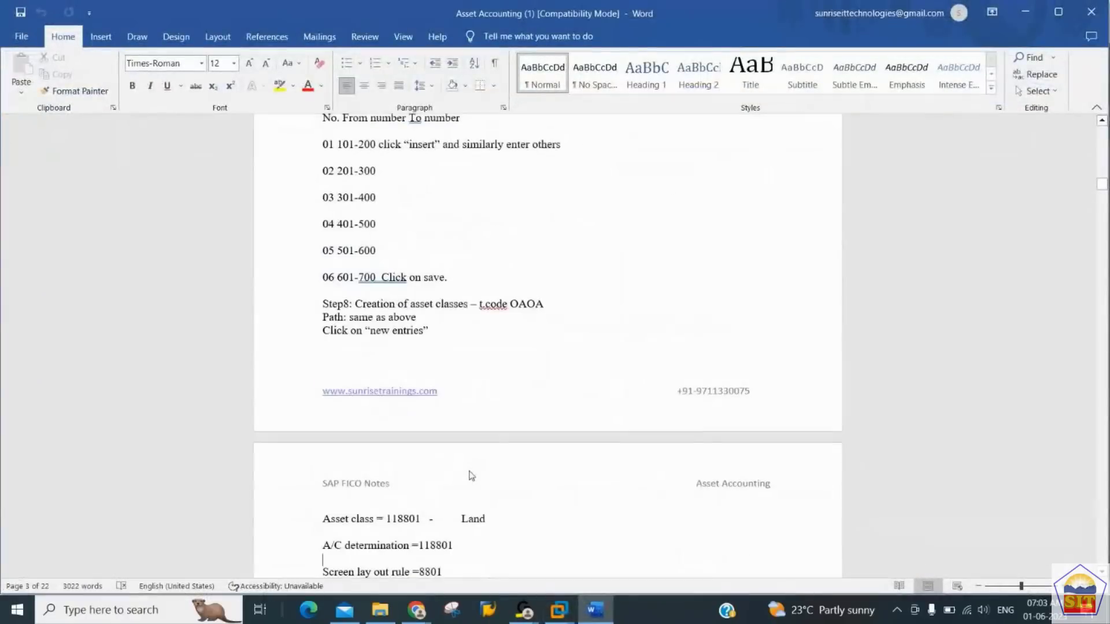
pyautogui.scroll(2, 472, 475)
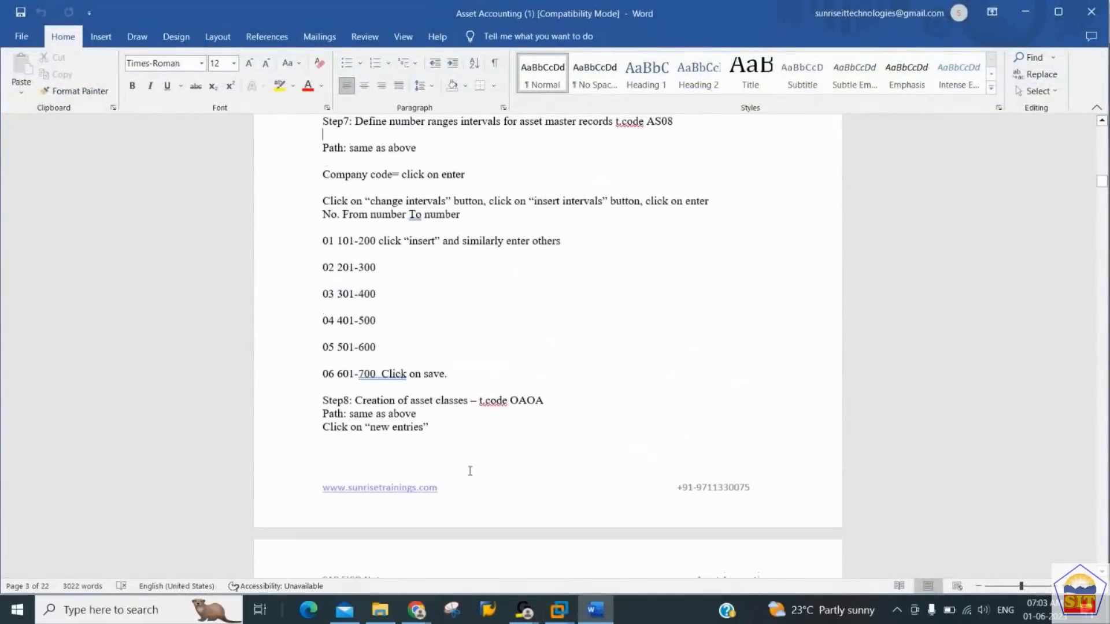
pyautogui.scroll(-2, 470, 471)
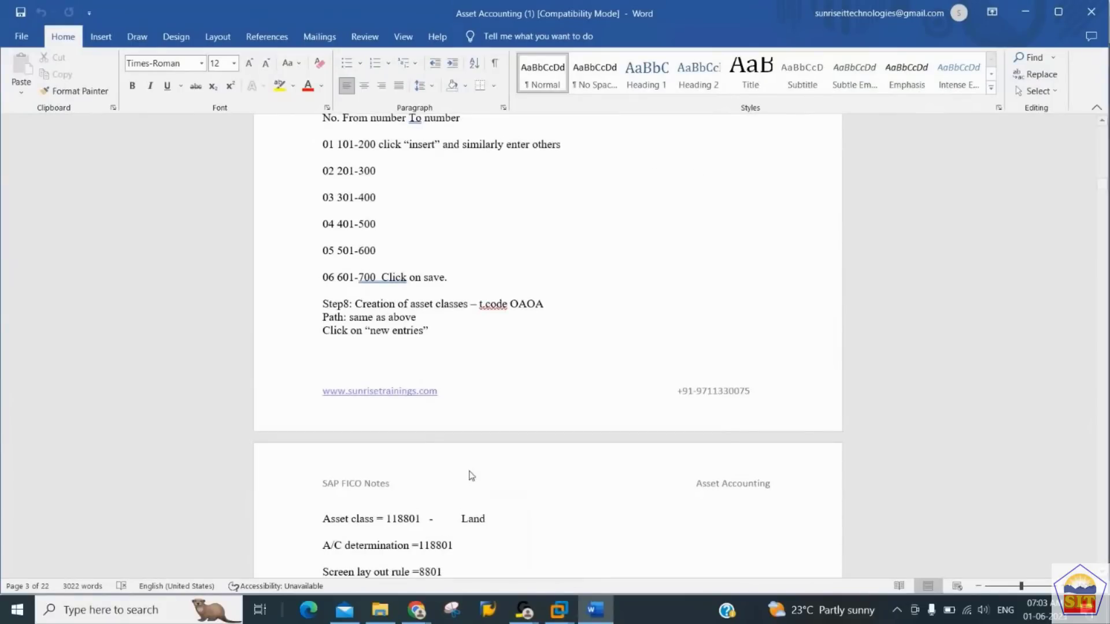
pyautogui.hotkey('alt', 'Tab')
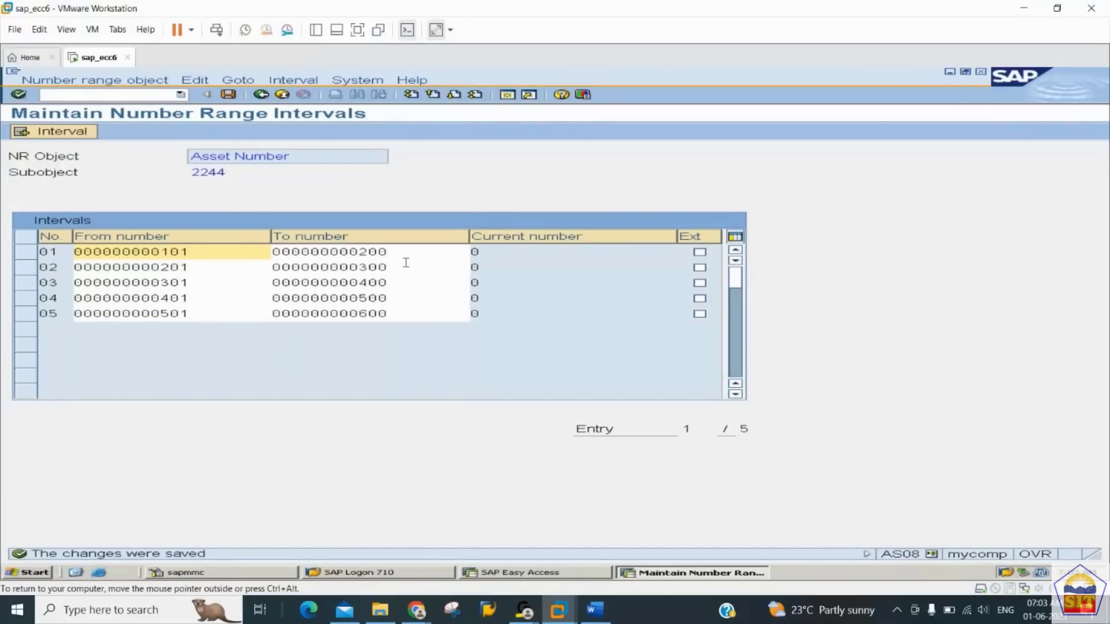
# - Leave the number ranges for Define Asset Classes and display the details of asset class 1103
pyautogui.click(261, 94)
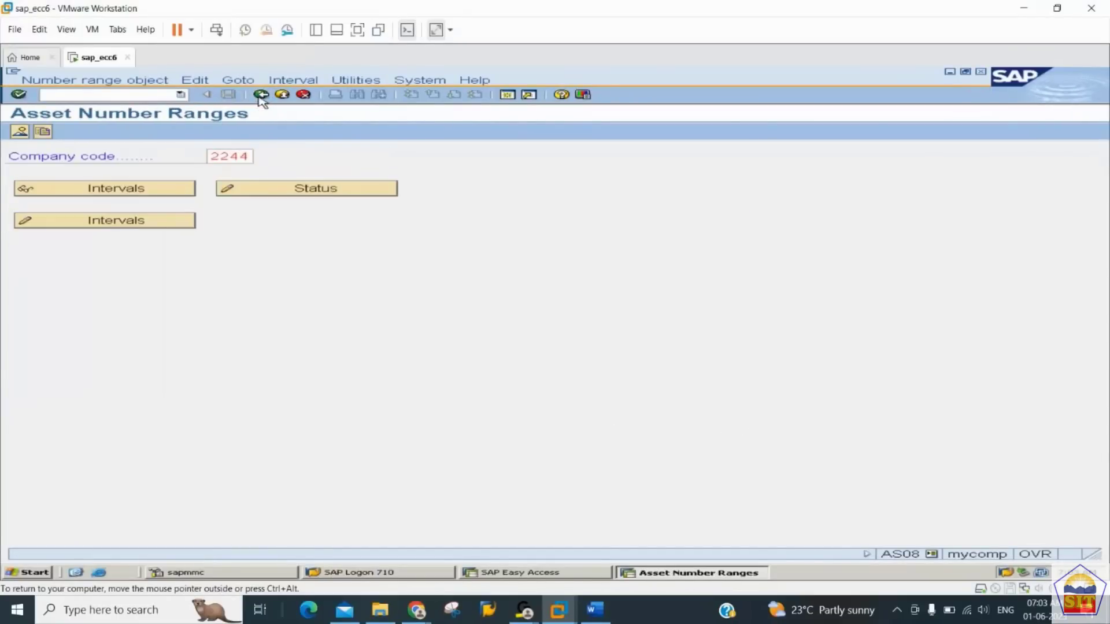
pyautogui.click(261, 95)
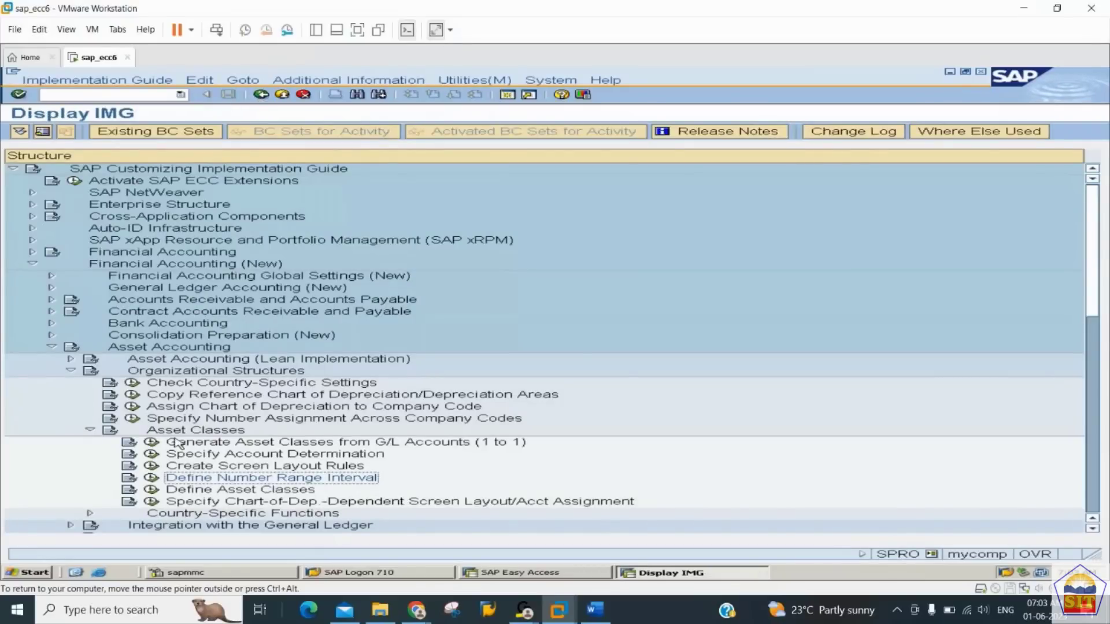
pyautogui.click(151, 491)
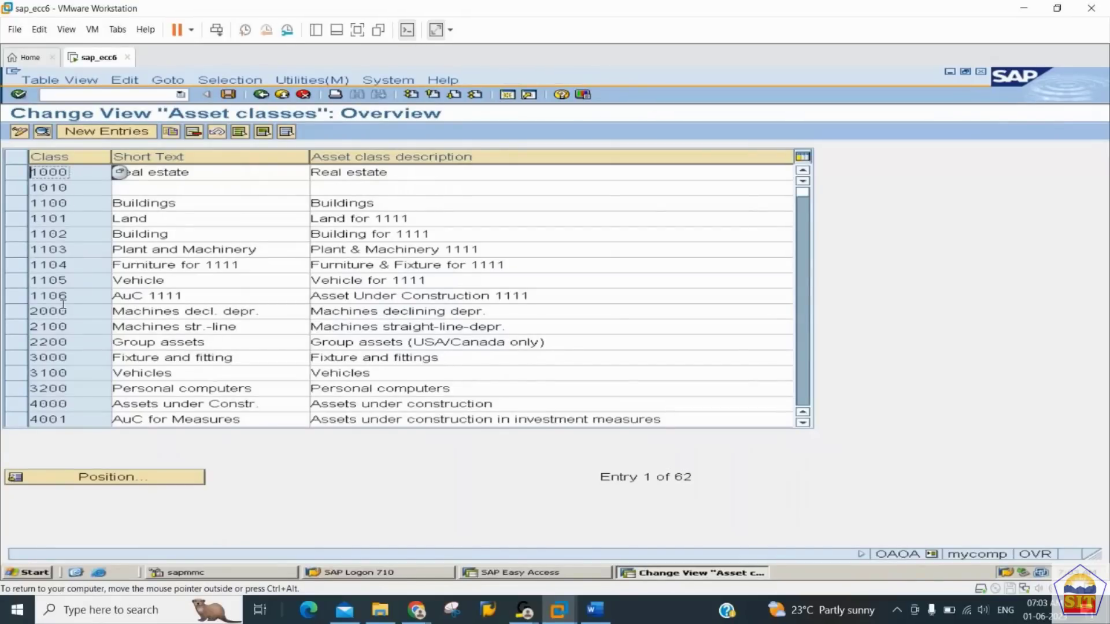
pyautogui.click(74, 249)
pyautogui.doubleClick(73, 248)
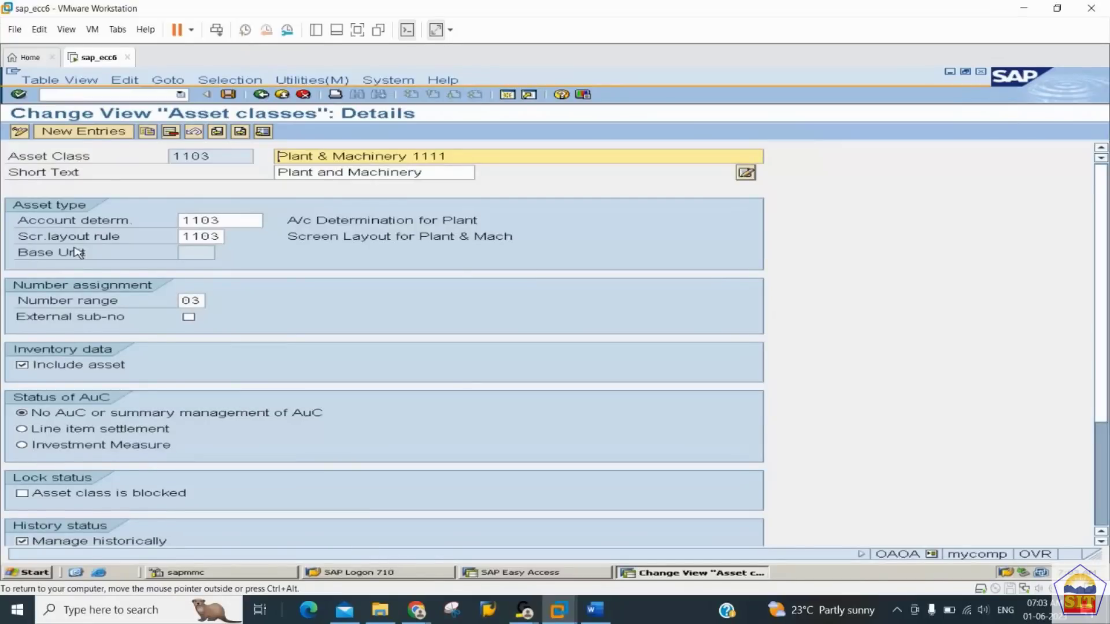
# - Start a new asset class entry 224401 with the description "Land for 2244" and short text "Land"
pyautogui.click(96, 137)
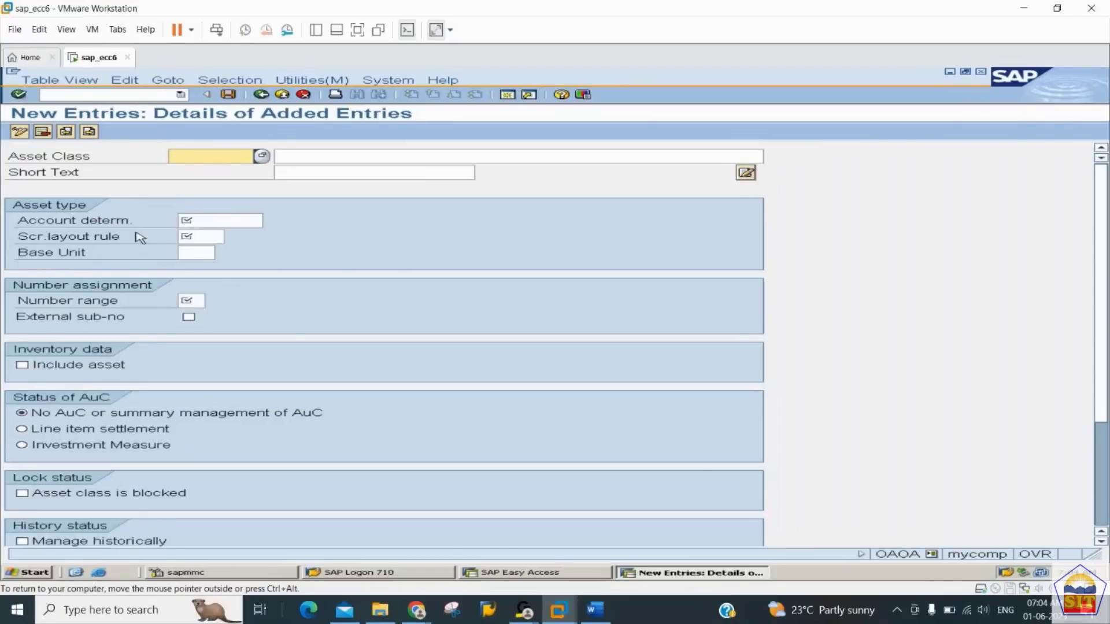
pyautogui.write('224401')
pyautogui.press('Tab')
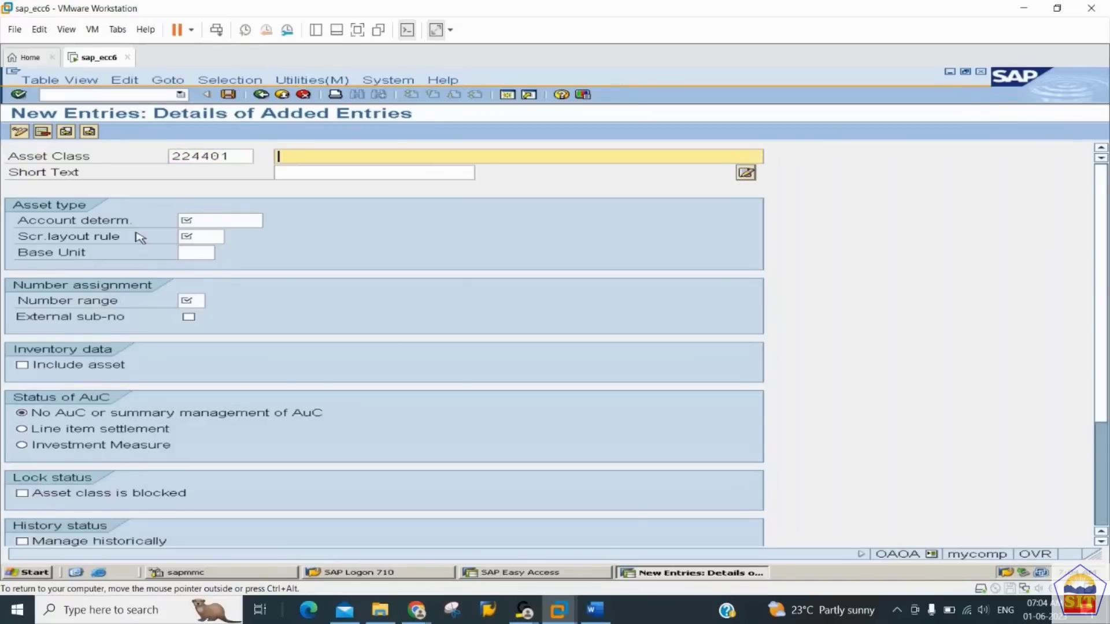
pyautogui.write('Land for 2244')
pyautogui.press('Tab')
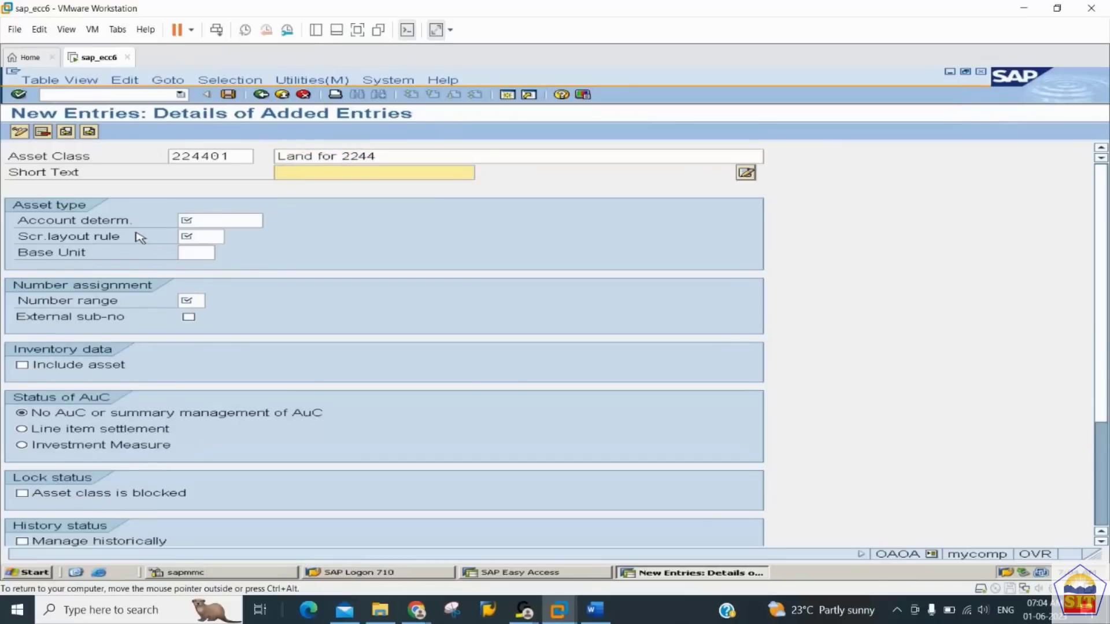
pyautogui.write('Land')
pyautogui.press('Tab')
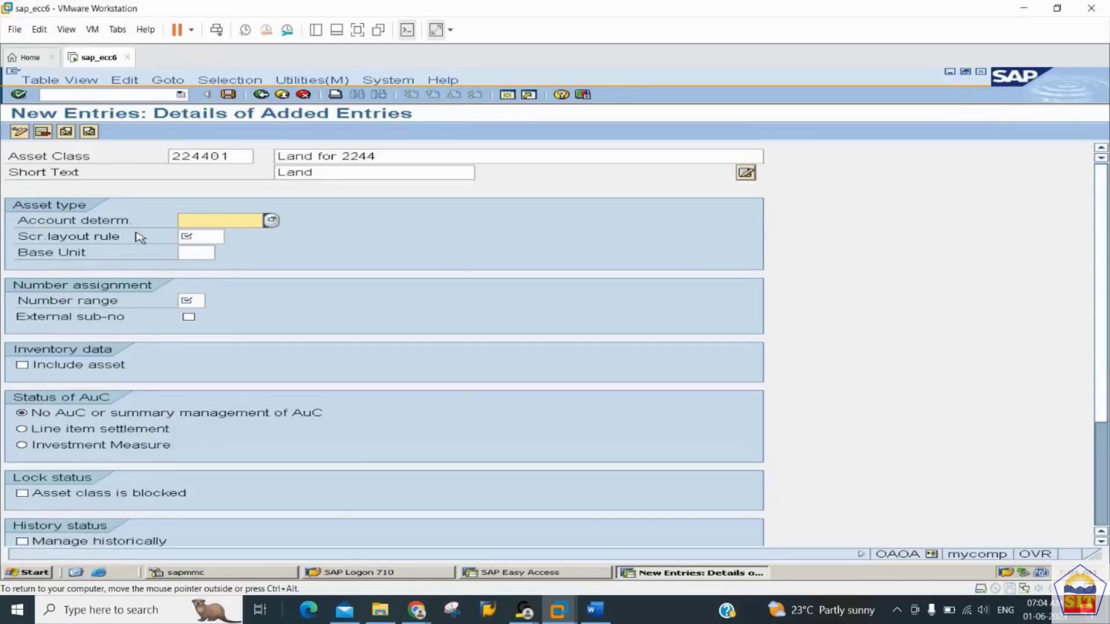
# - Search the list of account determinations for 22401
pyautogui.click(271, 220)
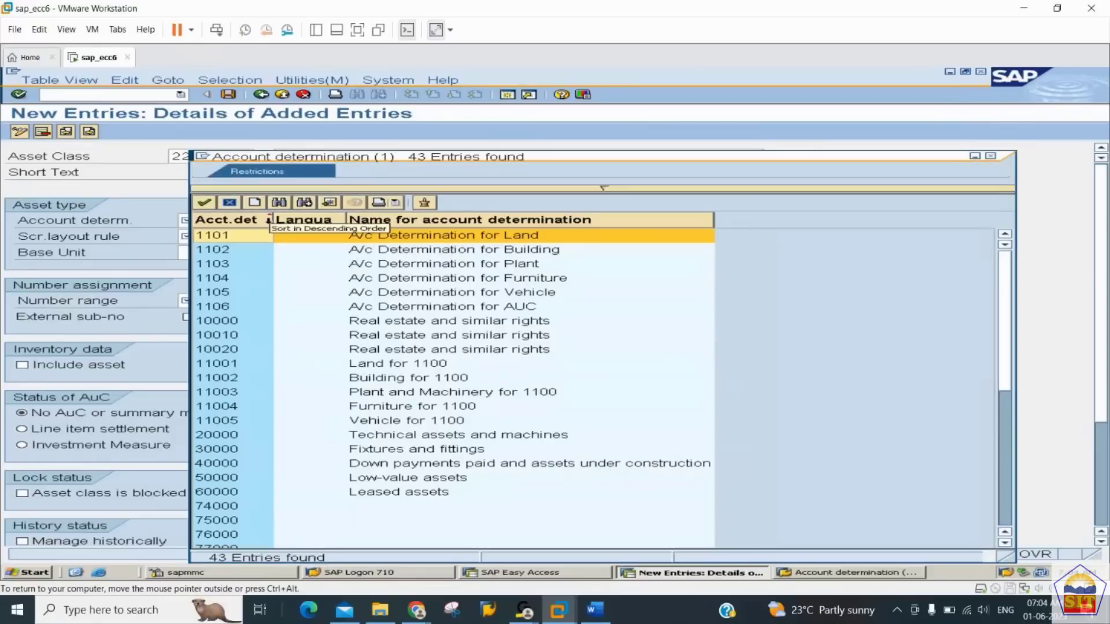
pyautogui.click(279, 201)
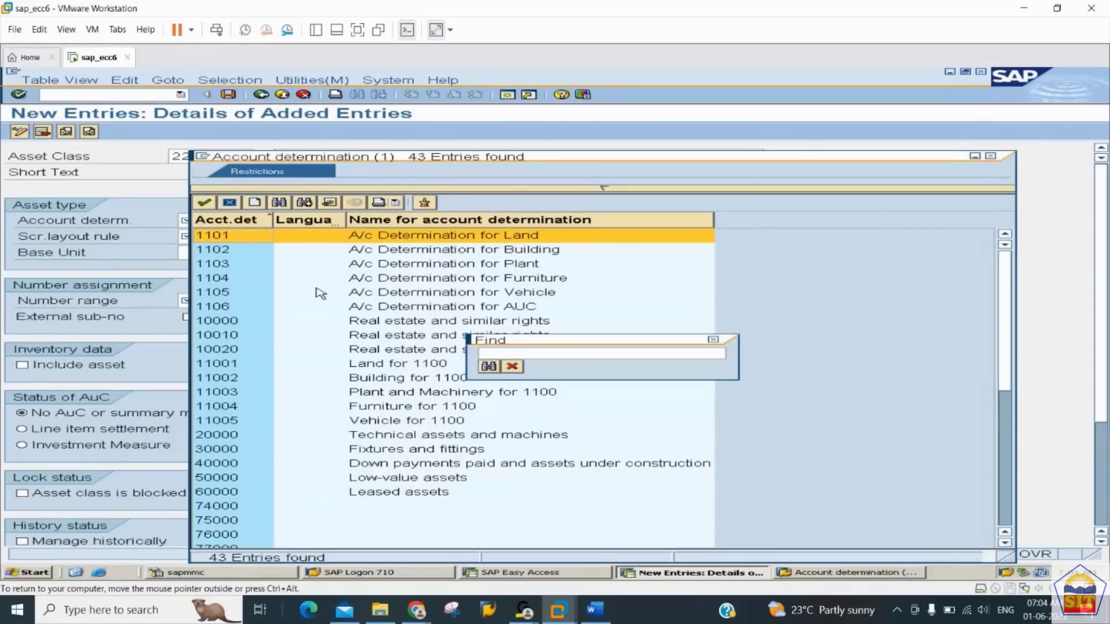
pyautogui.write('22401')
pyautogui.press('Return')
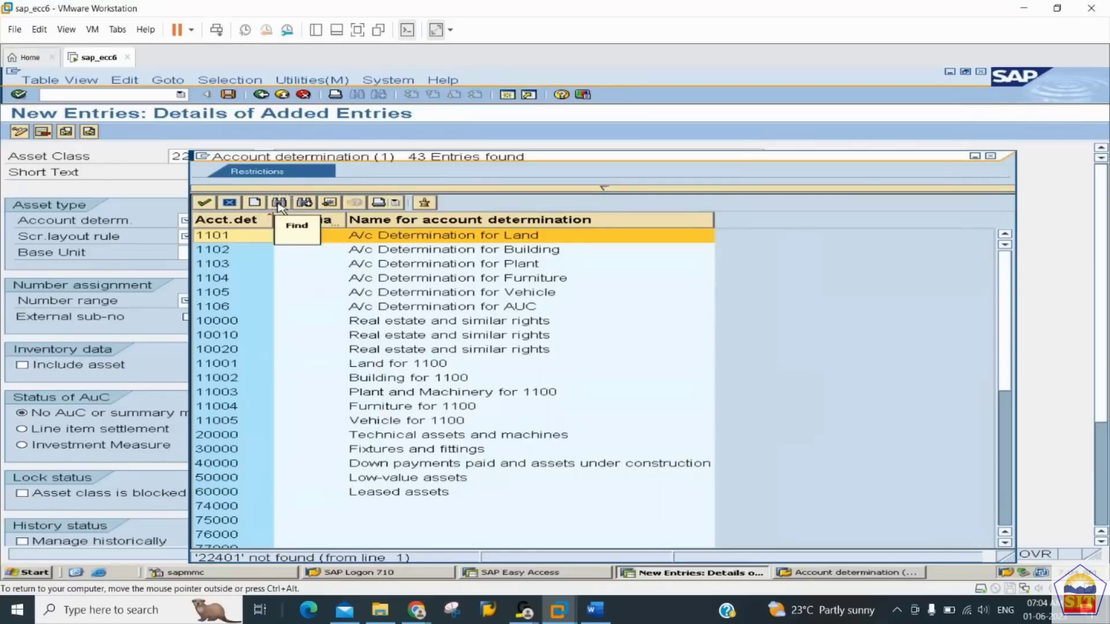
# - Find account determination 224401, A/c Determination for Land, and assign it to the new asset class
pyautogui.click(279, 203)
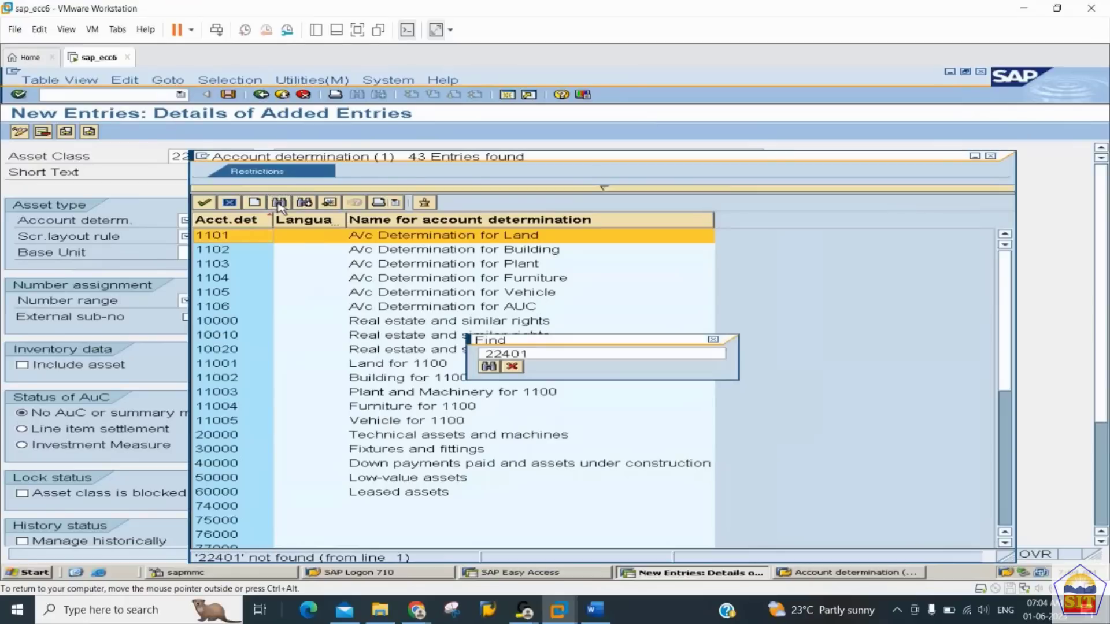
pyautogui.write('22440')
pyautogui.press('BackSpace')
pyautogui.press('BackSpace')
pyautogui.press('BackSpace')
pyautogui.press('BackSpace')
pyautogui.press('BackSpace')
pyautogui.press('BackSpace')
pyautogui.press('BackSpace')
pyautogui.write('401')
pyautogui.press('Return')
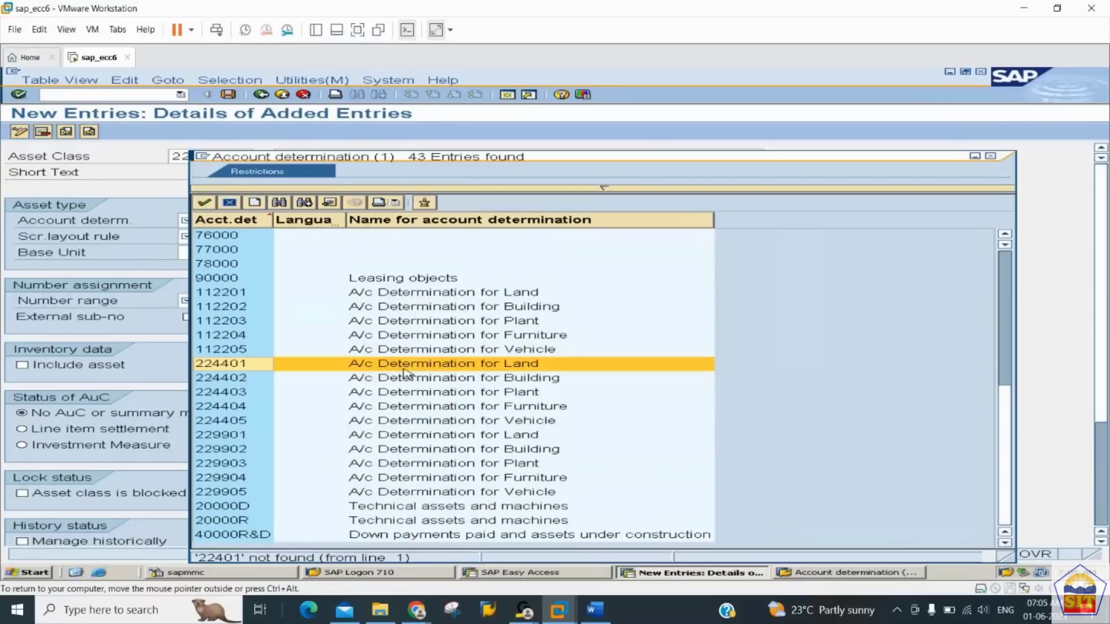
pyautogui.click(428, 366)
pyautogui.doubleClick(428, 365)
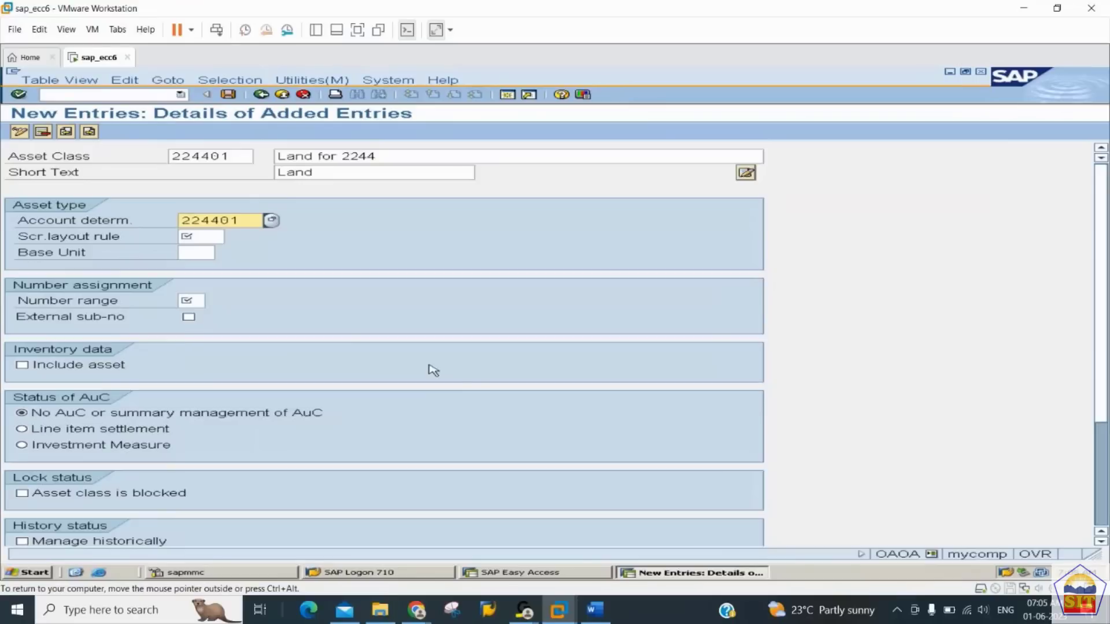
# - Assign screen layout rule 4401, Screen Layout for Land, to asset class 224401
pyautogui.click(209, 238)
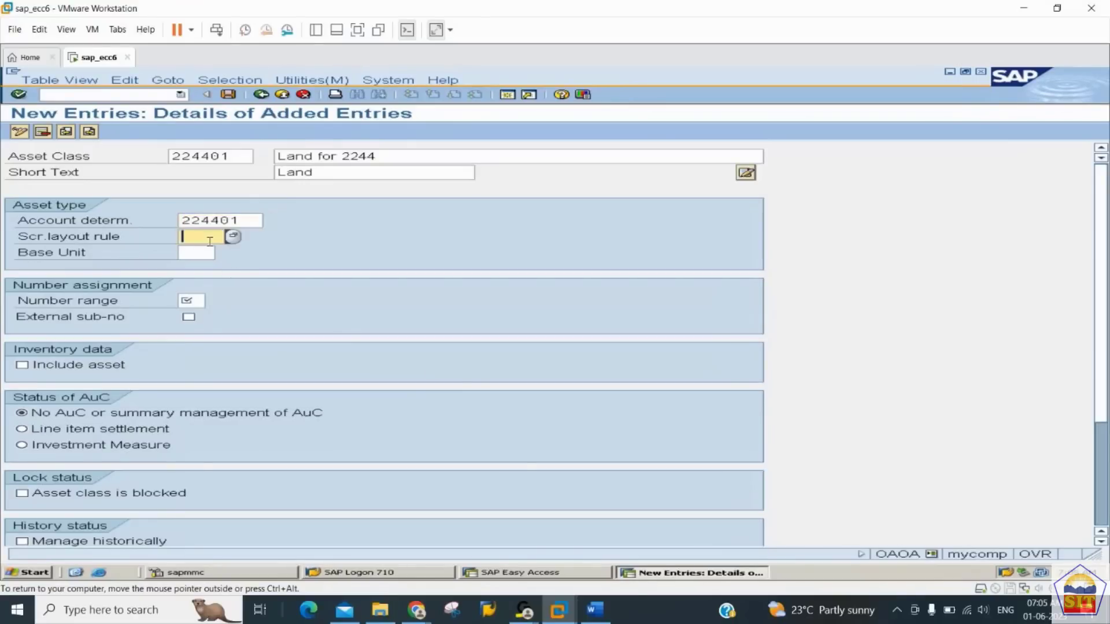
pyautogui.click(234, 238)
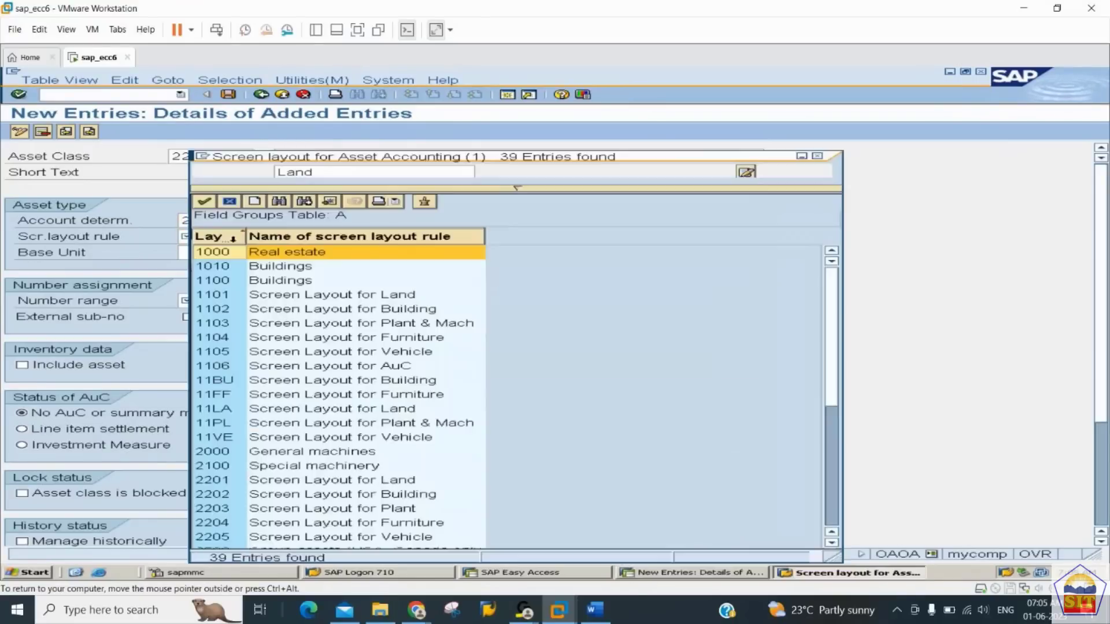
pyautogui.click(254, 495)
pyautogui.scroll(-6, 263, 500)
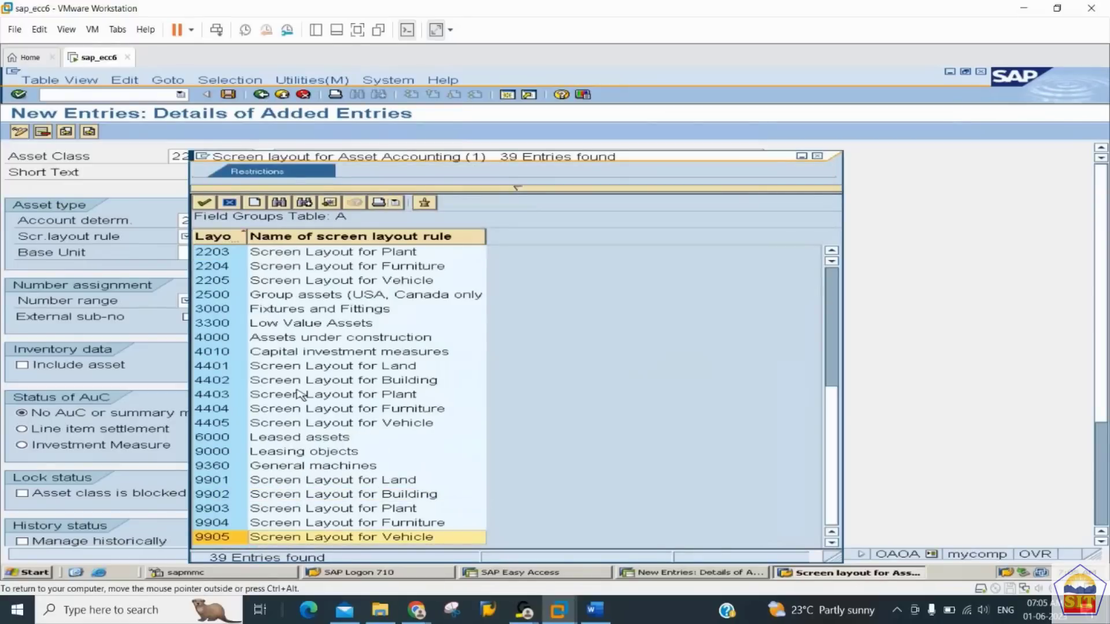
pyautogui.click(253, 369)
pyautogui.doubleClick(253, 370)
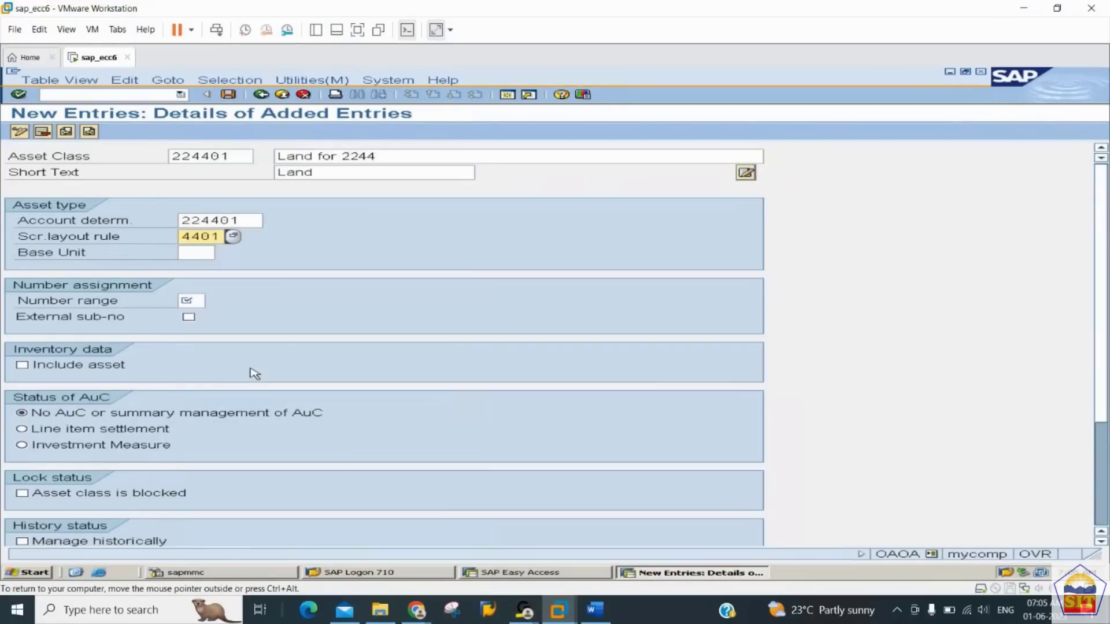
# - Set the number range of asset class 224401 to 01 and confirm the entry
pyautogui.click(196, 300)
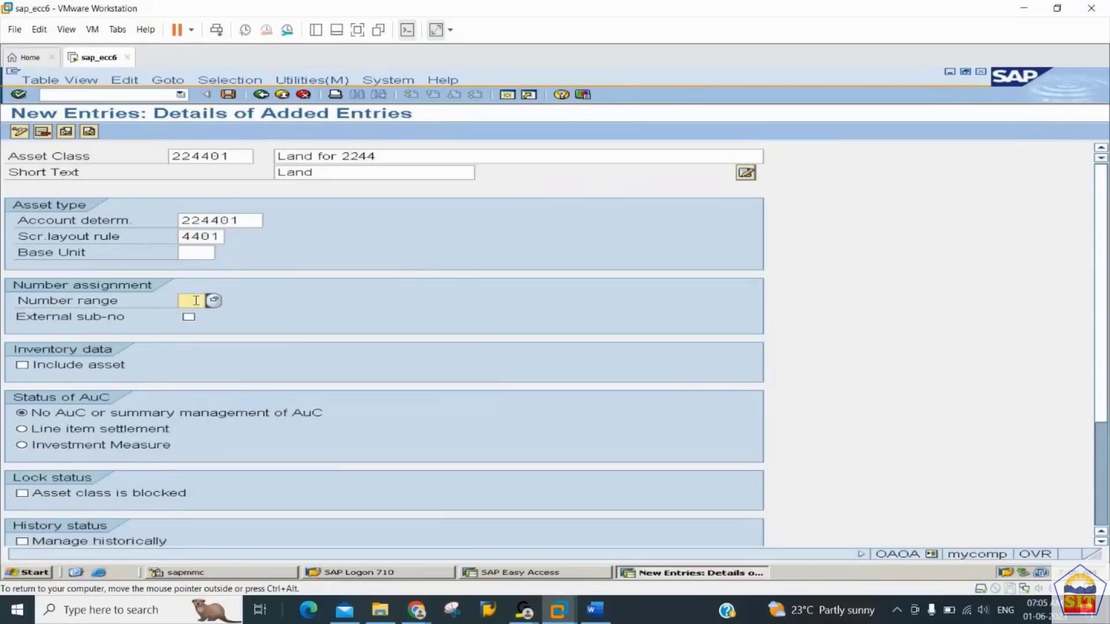
pyautogui.write('01')
pyautogui.press('Return')
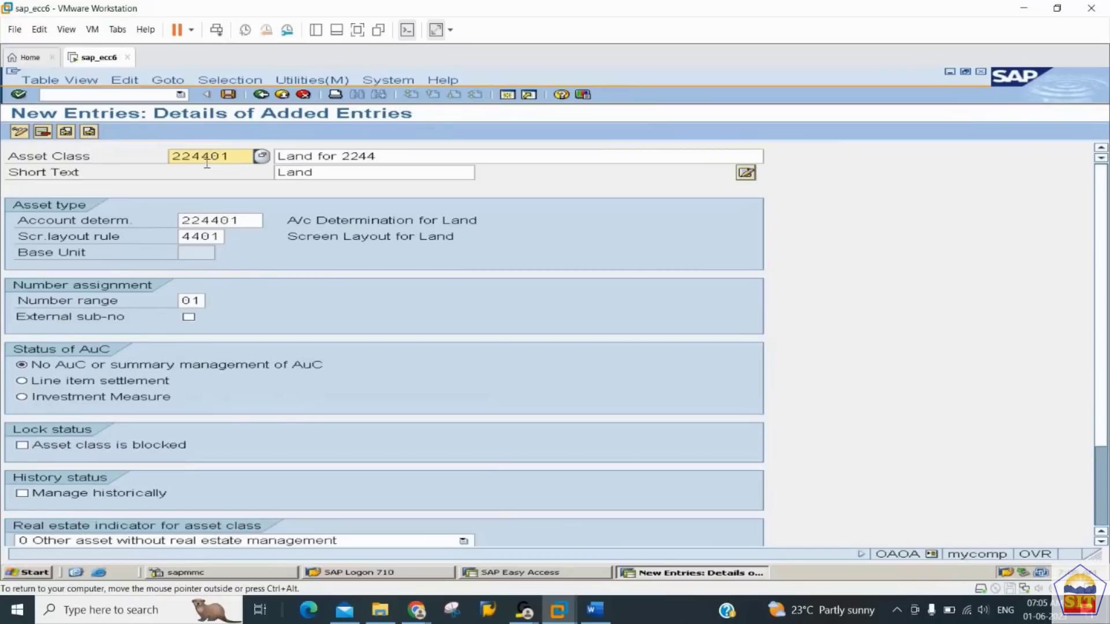
# - Start a new asset class entry 224402 with the description "Building for 2244" and short text "Building fo 2244"
pyautogui.moveTo(233, 156); pyautogui.dragTo(126, 162)
pyautogui.click(89, 131)
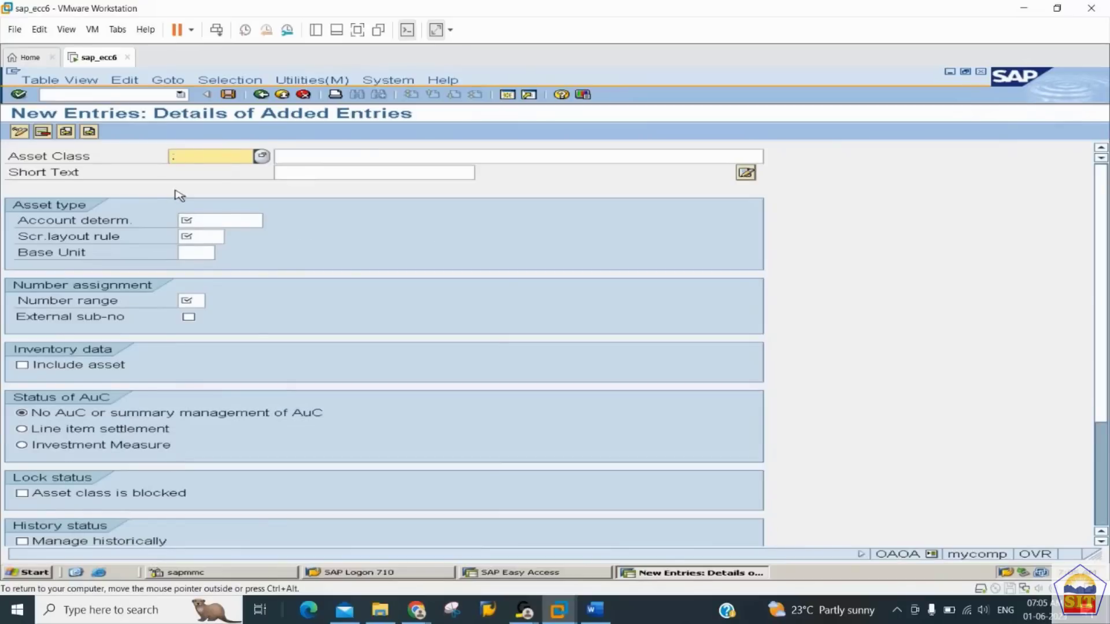
pyautogui.write('224402')
pyautogui.press('Tab')
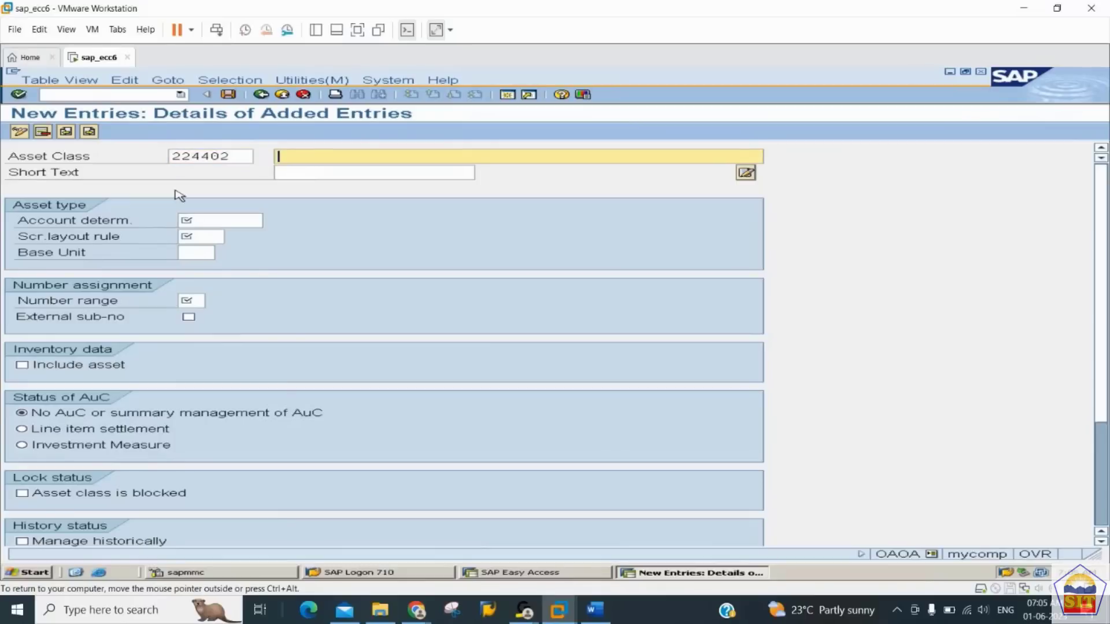
pyautogui.write('Building for 2244')
pyautogui.press('Tab')
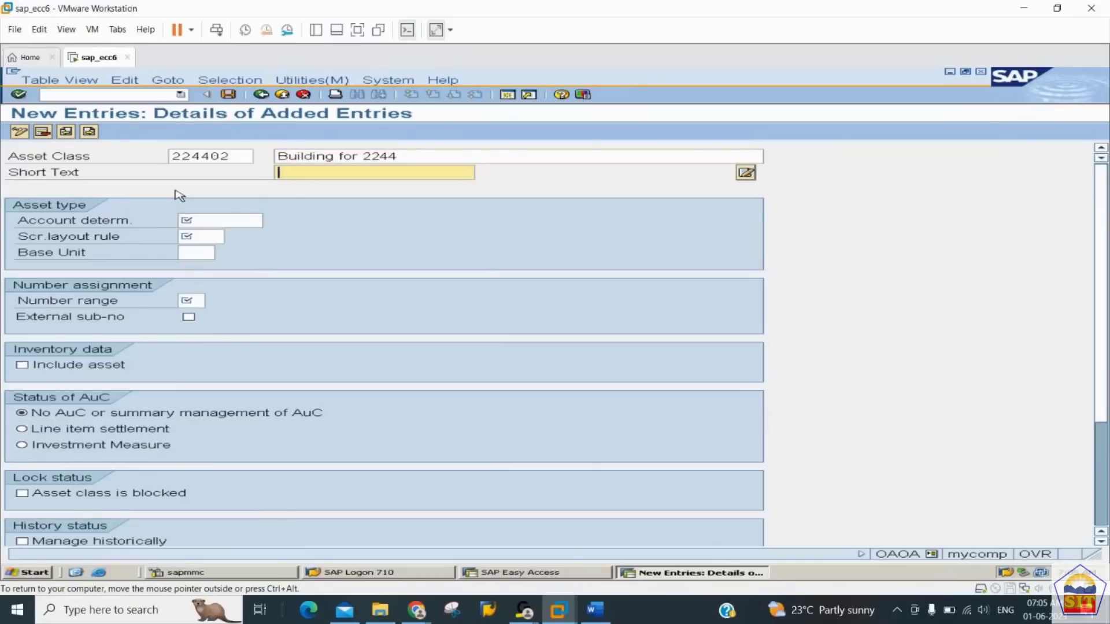
pyautogui.write('Building fo 2244')
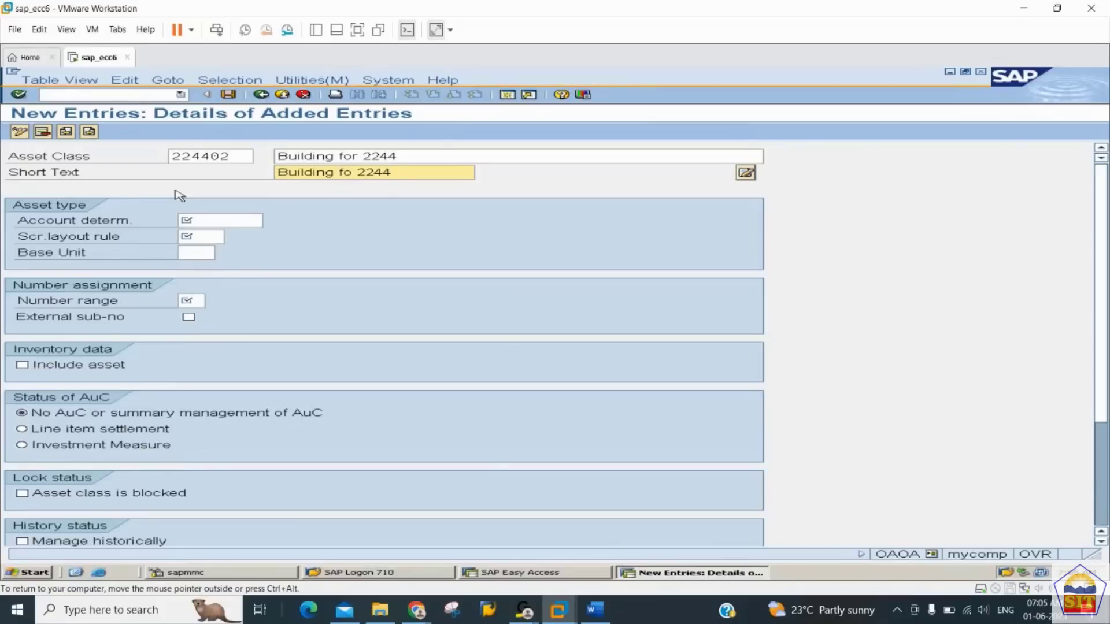
# - Assign account determination 224402 to the Building asset class
pyautogui.press('Tab')
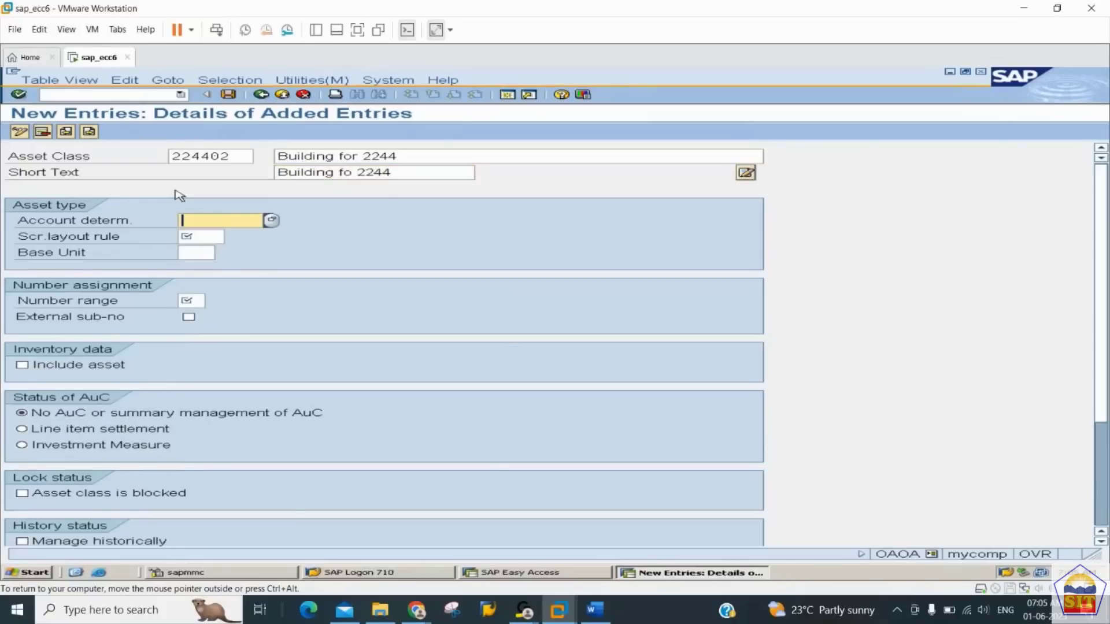
pyautogui.press('Down')
pyautogui.press('Down')
pyautogui.press('Tab')
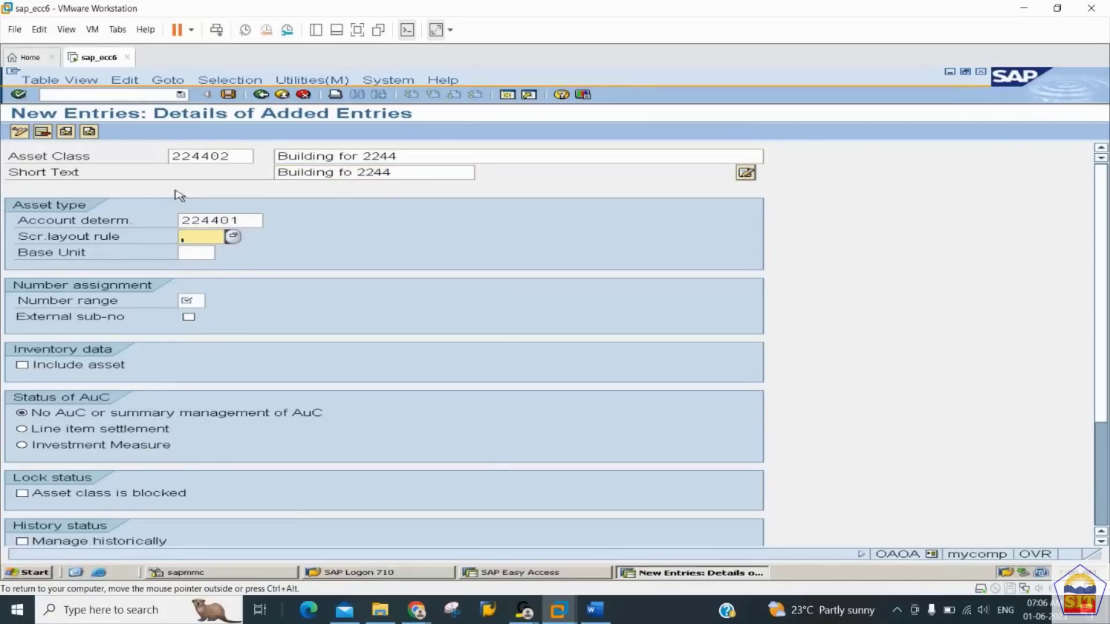
pyautogui.hotkey('shift', 'Tab')
pyautogui.press('BackSpace')
pyautogui.write('2')
# - Assign screen layout rule 4402 to the Building asset class
pyautogui.press('Tab')
pyautogui.press('Down')
pyautogui.press('Down')
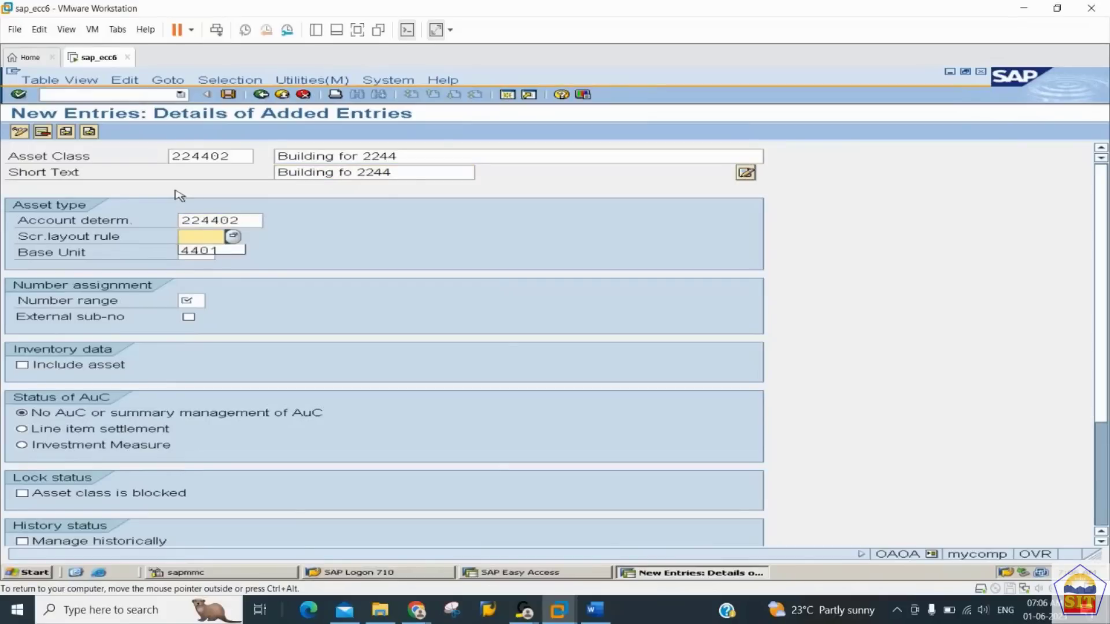
pyautogui.press('Return')
pyautogui.press('BackSpace')
pyautogui.write('2')
pyautogui.press('Tab')
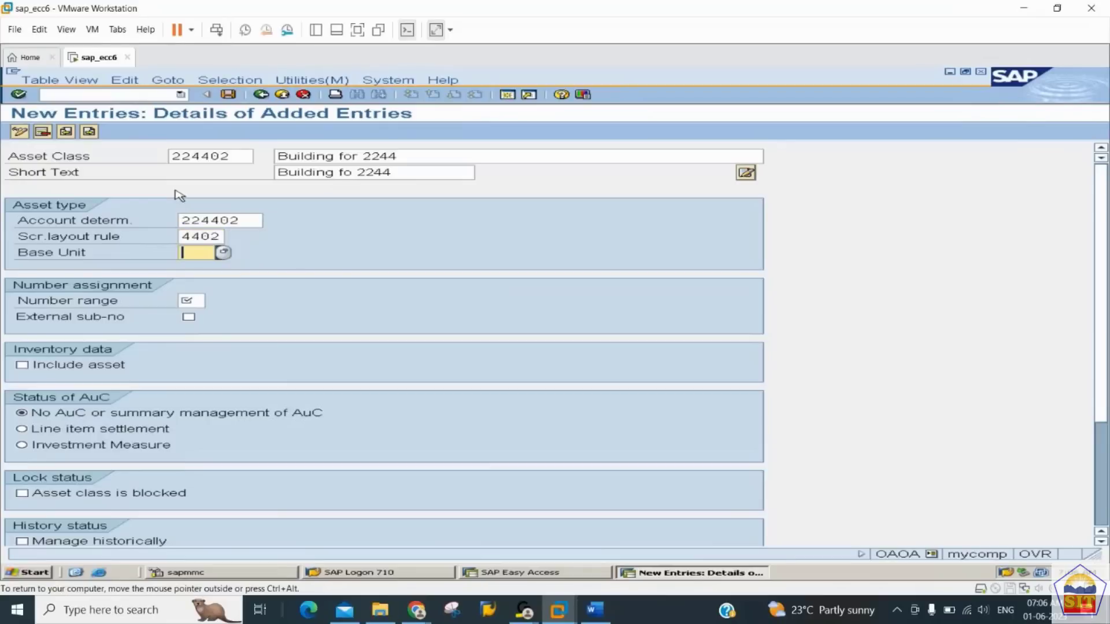
# - Set number range 02 for the Building class, include the asset in inventory data, and confirm the entry
pyautogui.press('Tab')
pyautogui.write('02')
pyautogui.press('Tab')
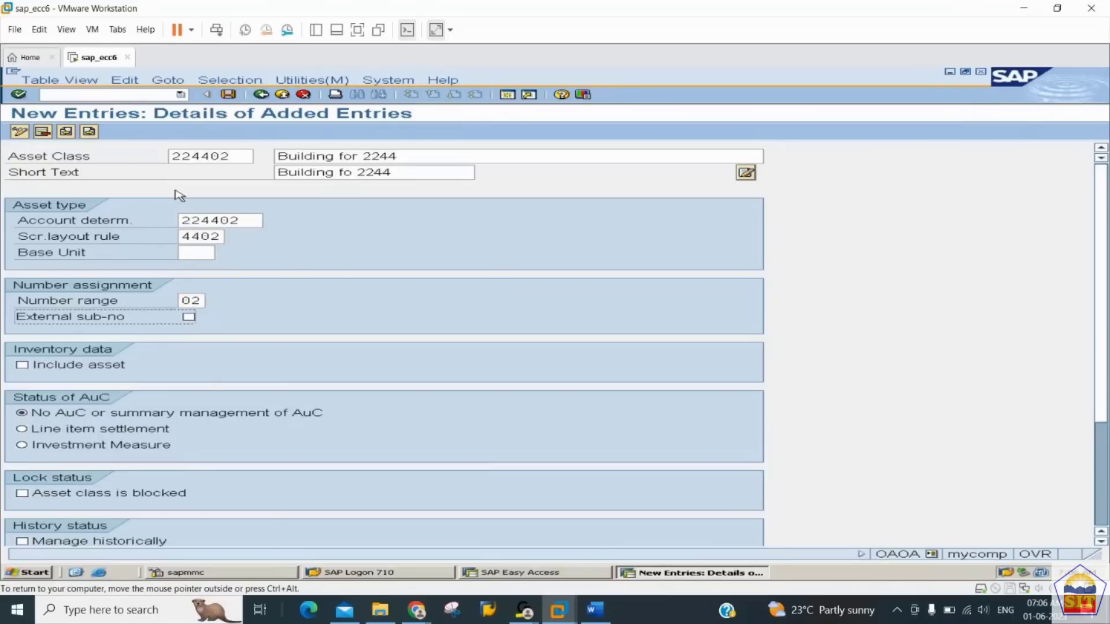
pyautogui.press('Tab')
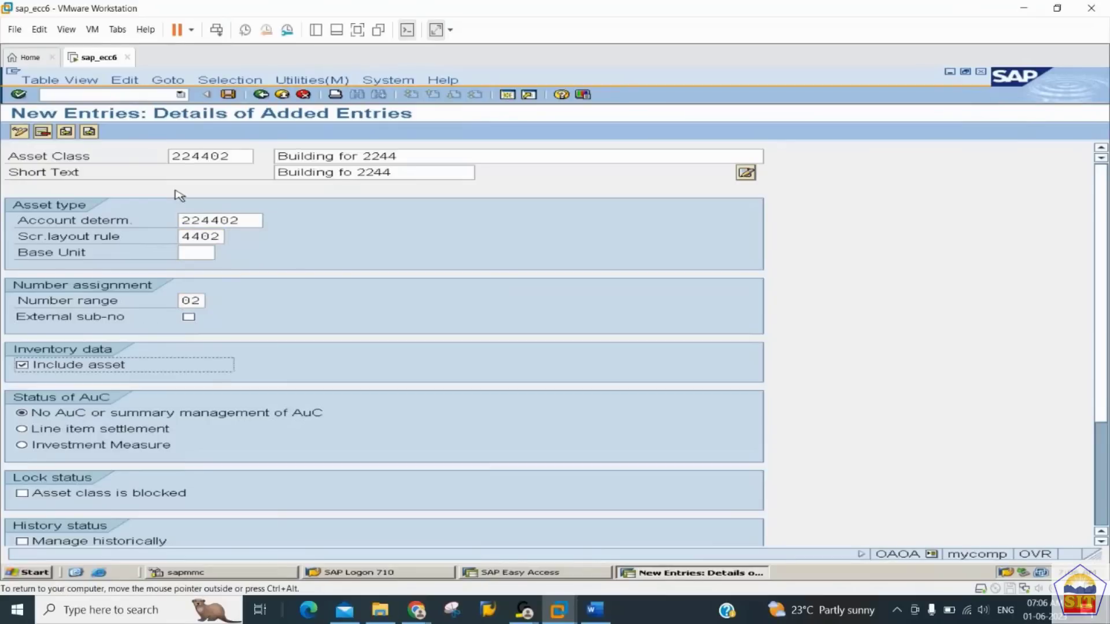
pyautogui.press('Return')
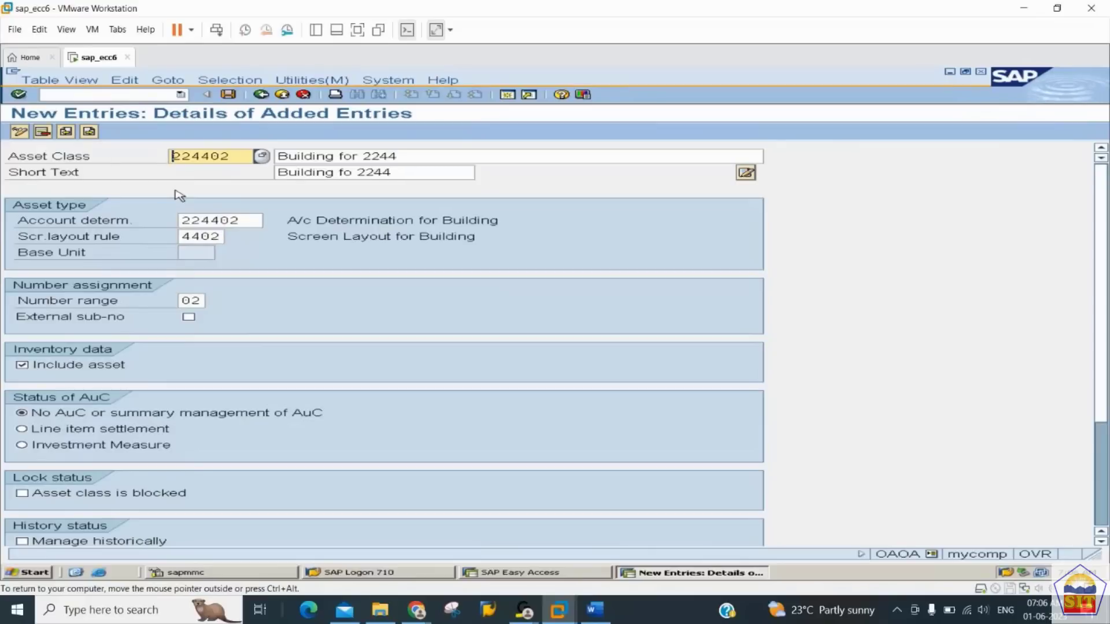
# - Start a new asset class entry 224403 with the description "Plant and Machinery for 2244" and short text "Plant for 2244"
pyautogui.click(66, 131)
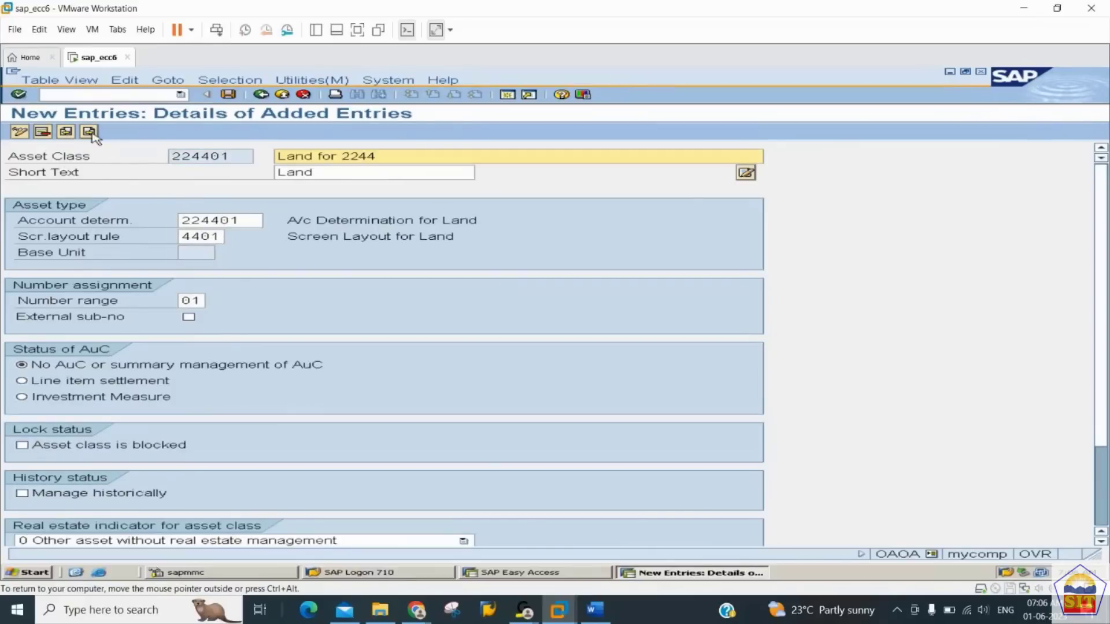
pyautogui.click(89, 132)
pyautogui.click(88, 131)
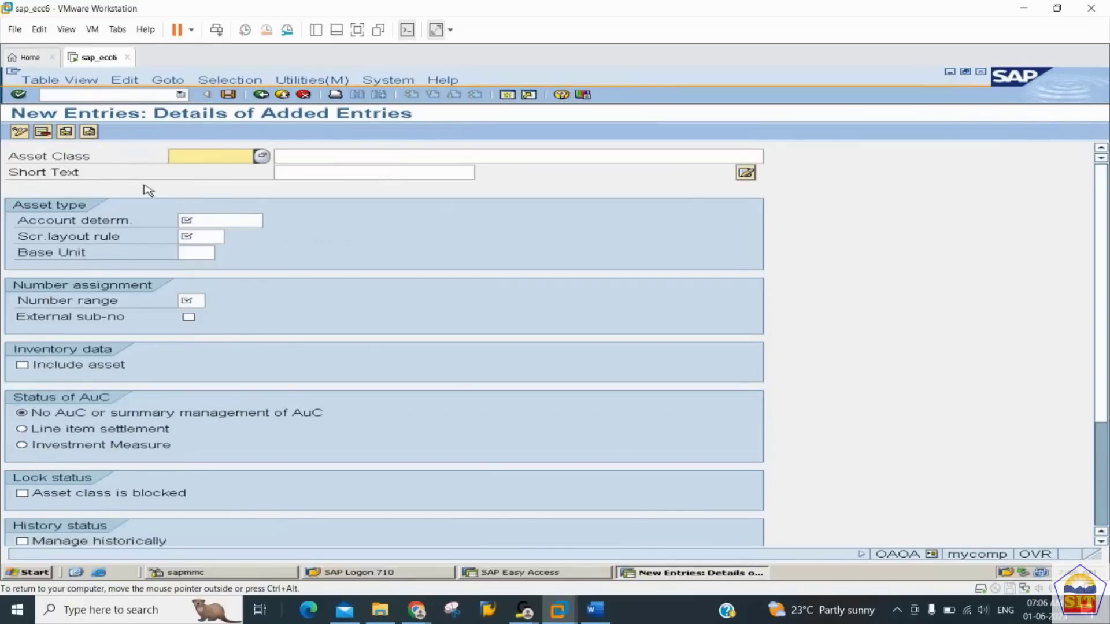
pyautogui.write('22')
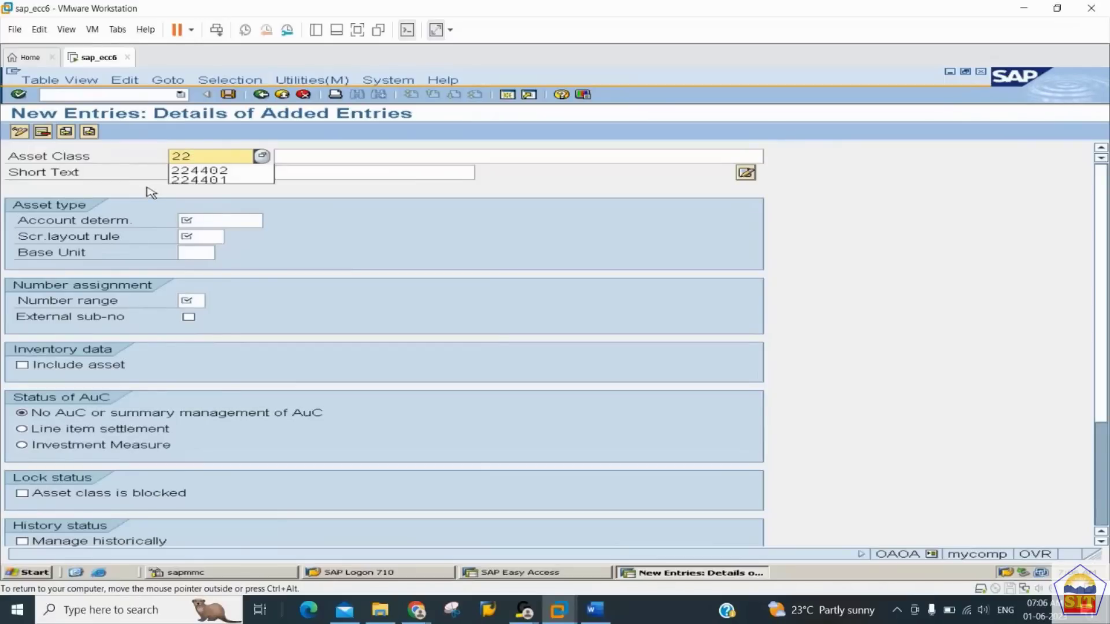
pyautogui.write('4403')
pyautogui.press('Tab')
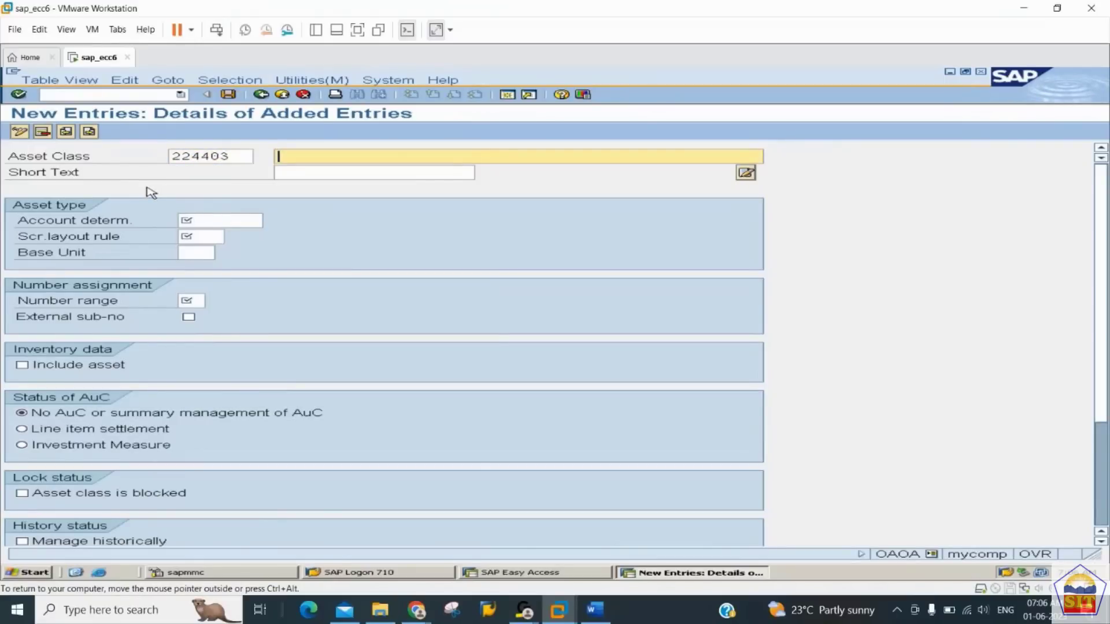
pyautogui.write('Plan t and Machinery f')
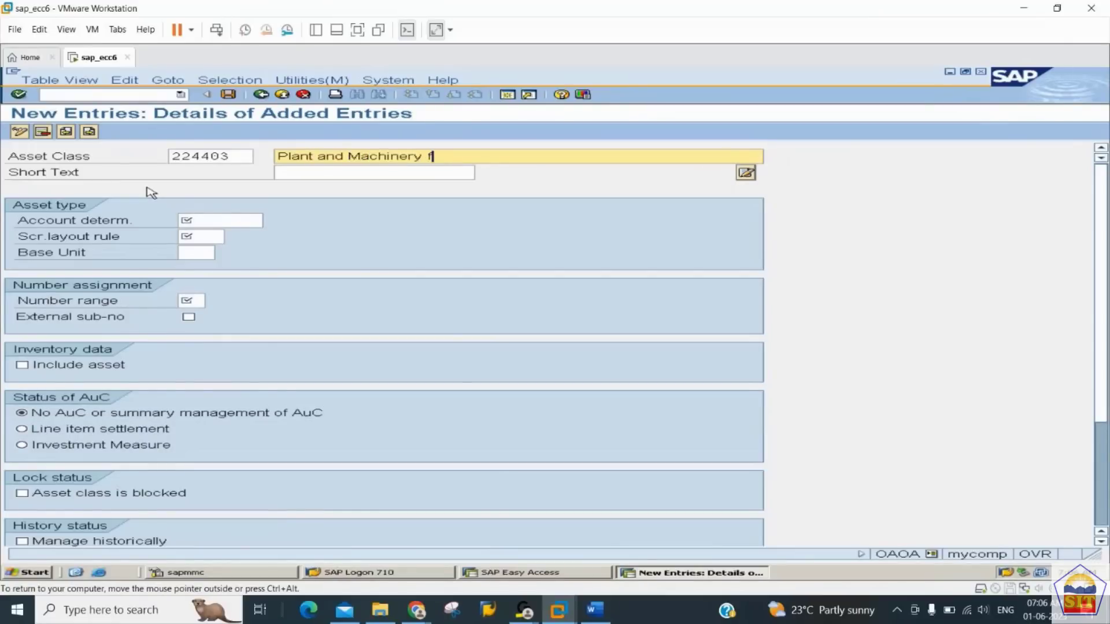
pyautogui.write('or 2244')
pyautogui.press('Tab')
pyautogui.write('Plan')
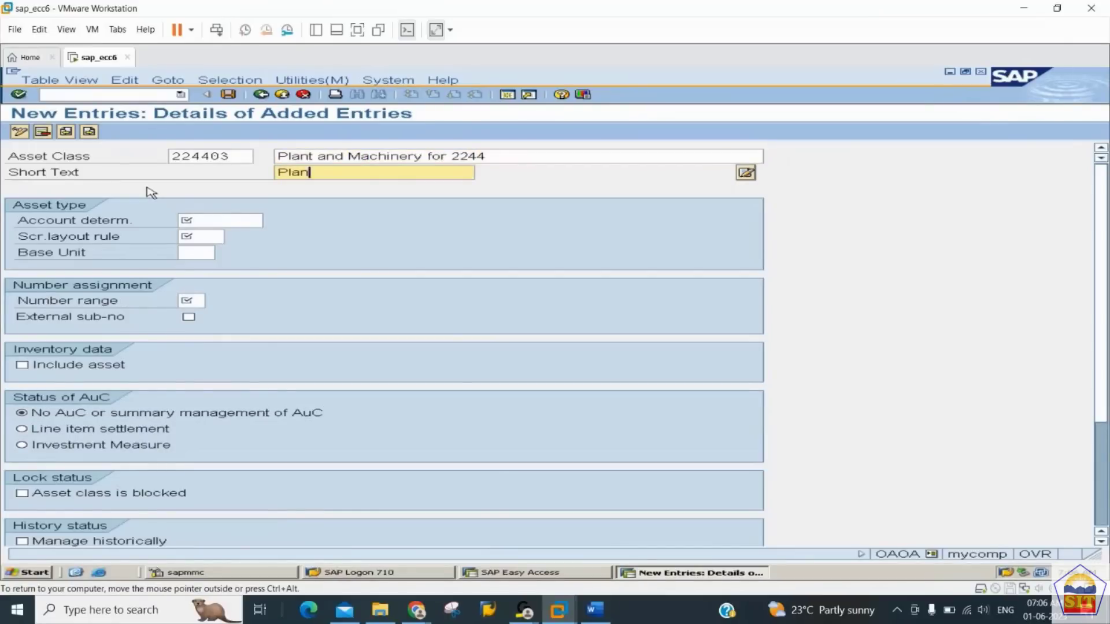
pyautogui.write('t for 2244')
pyautogui.press('Return')
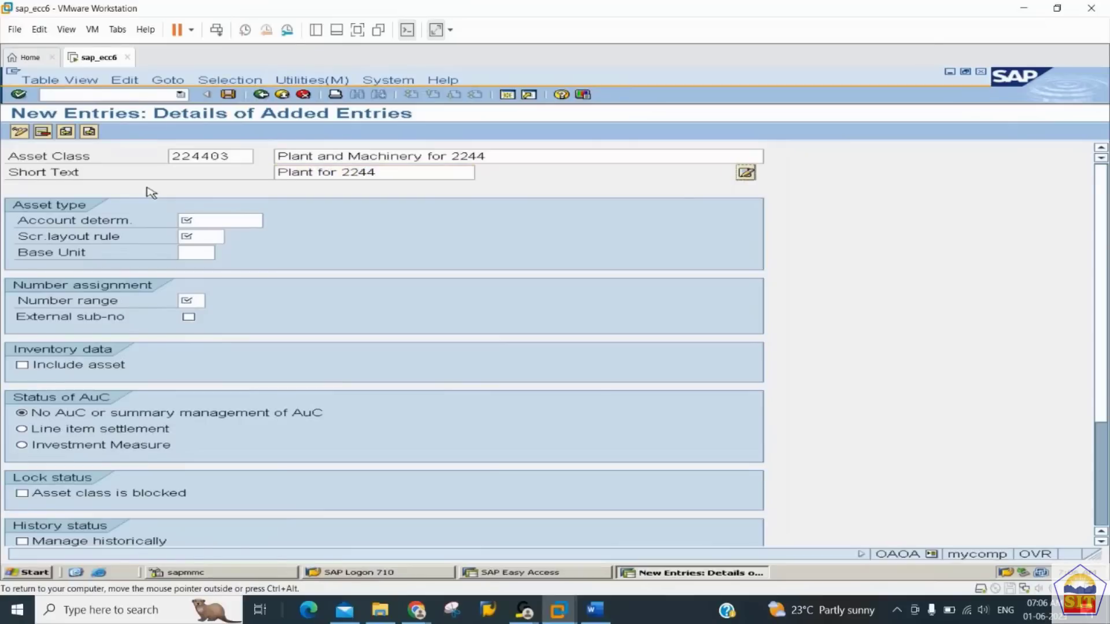
# - Assign account determination 224403 to the Plant and Machinery asset class
pyautogui.press('Tab')
pyautogui.press('BackSpace')
pyautogui.press('Down')
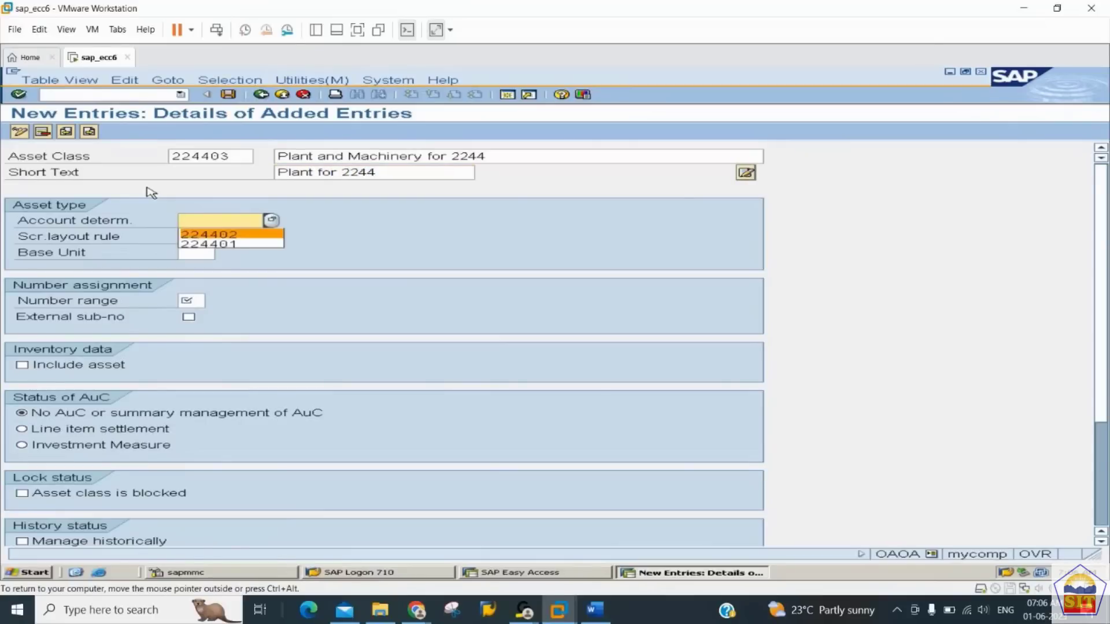
pyautogui.press('Tab')
pyautogui.hotkey('shift', 'Tab')
pyautogui.press('BackSpace')
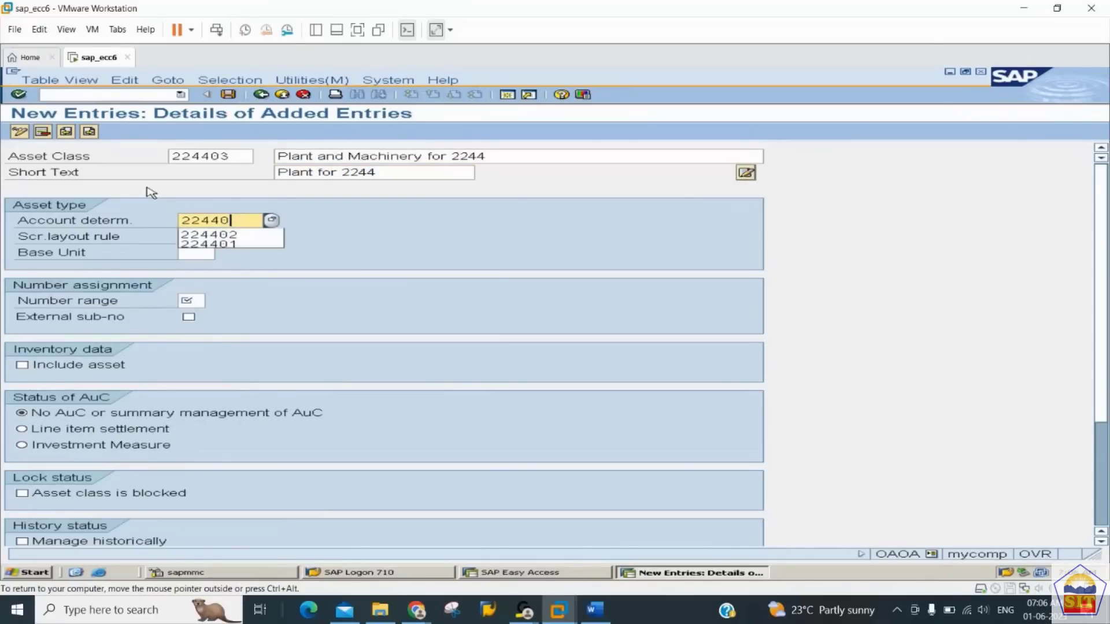
pyautogui.write('3')
# - Assign screen layout rule 4403 to the Plant and Machinery asset class
pyautogui.press('Tab')
pyautogui.press('Down')
pyautogui.press('Tab')
pyautogui.hotkey('shift', 'Tab')
pyautogui.press('BackSpace')
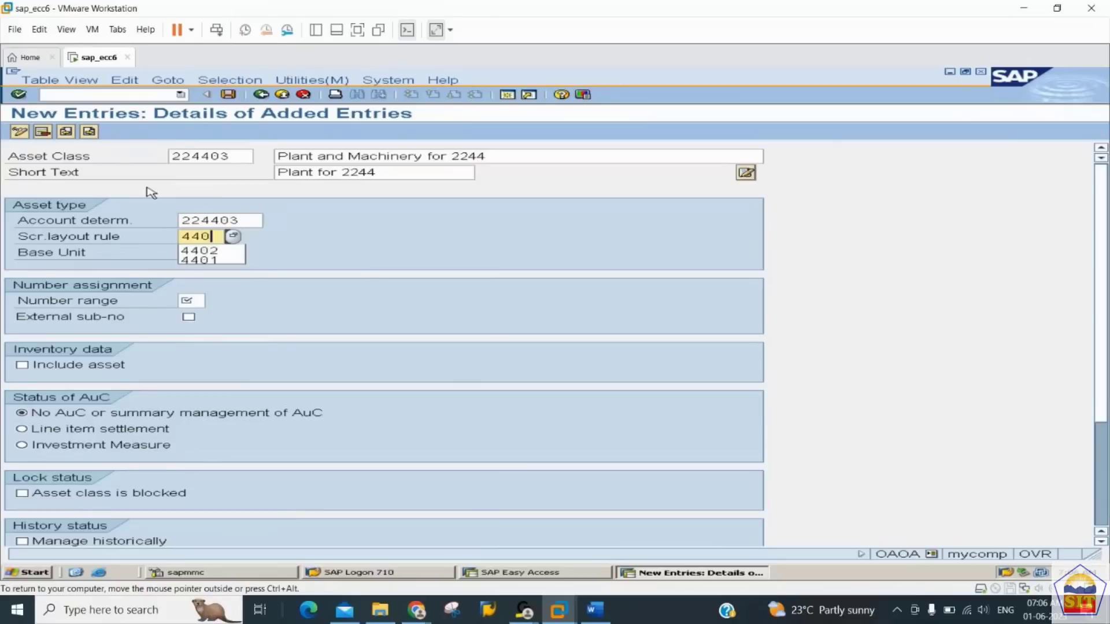
pyautogui.write('3')
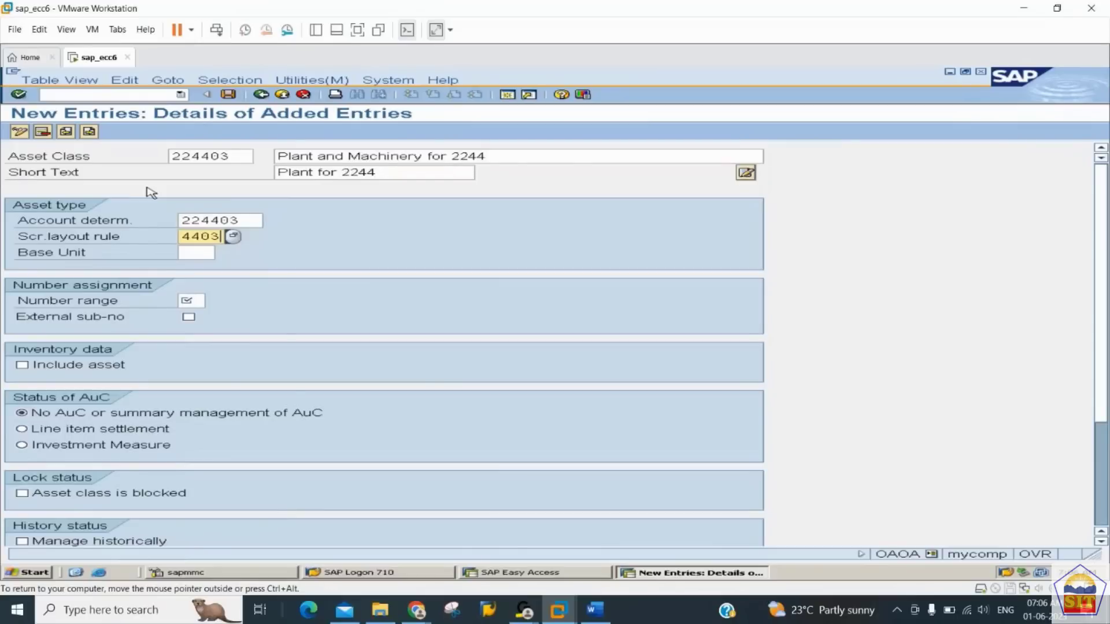
# - Start a new asset class entry 224404 with "Furniture for 2244" as both description and short text
pyautogui.click(90, 132)
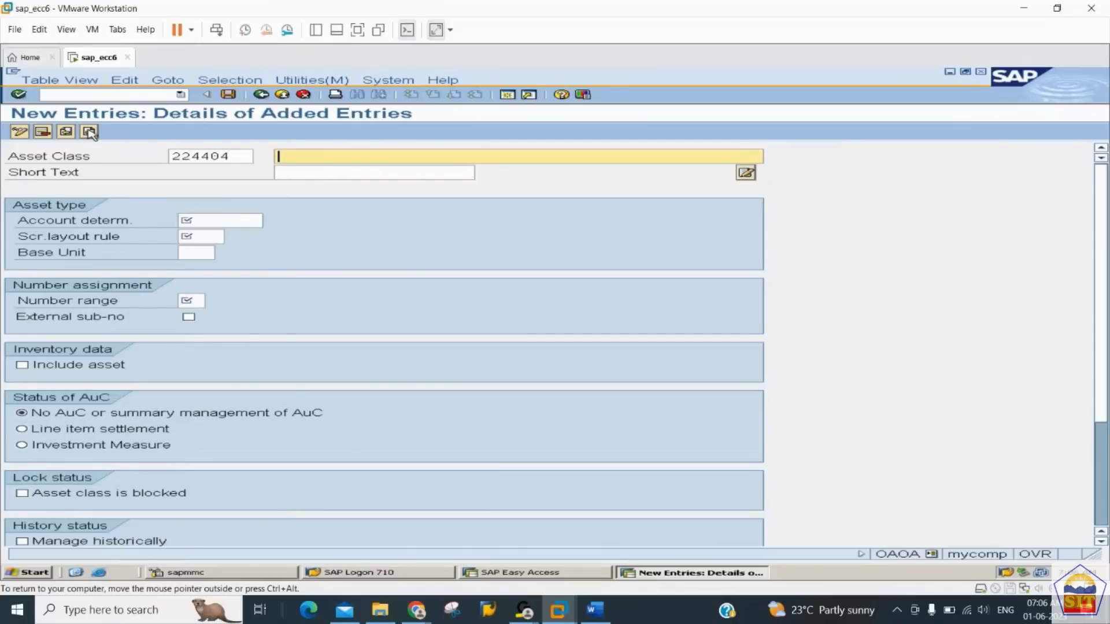
pyautogui.write('Furniture for 2244')
pyautogui.press('Tab')
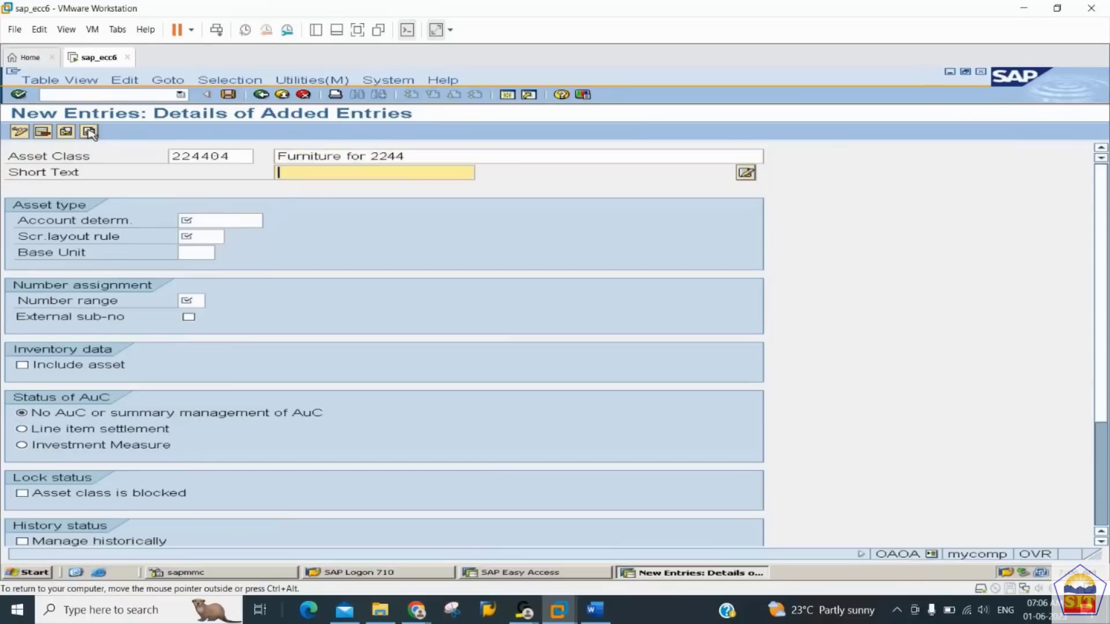
pyautogui.write('Furniture for 2244')
pyautogui.press('Tab')
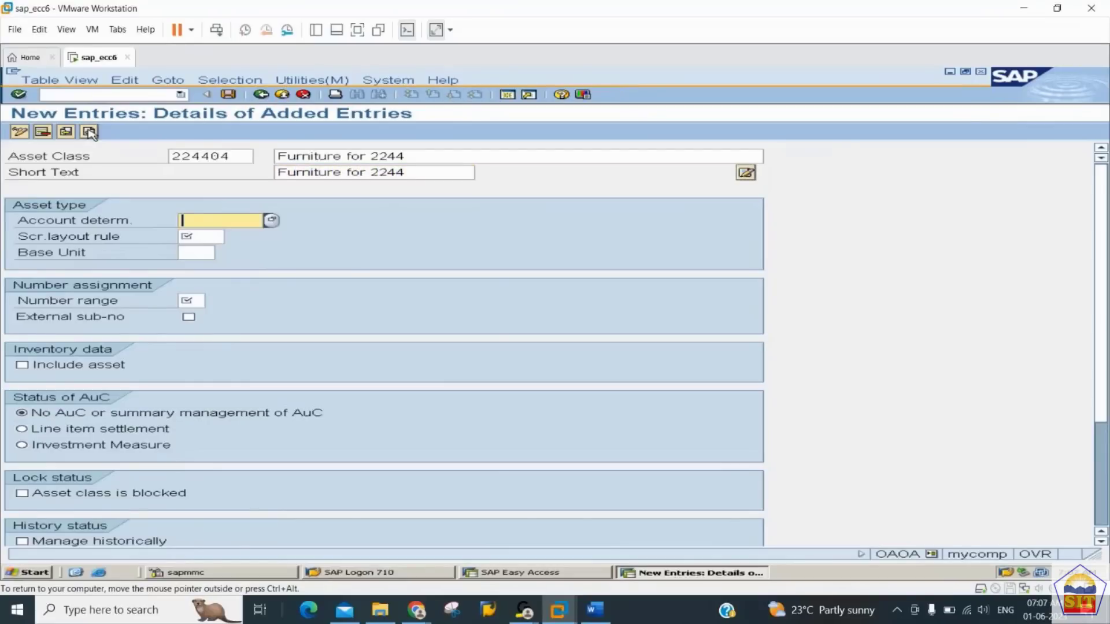
# - Assign account determination 224404 and screen layout rule 4404 to the Furniture asset class
pyautogui.write('22440')
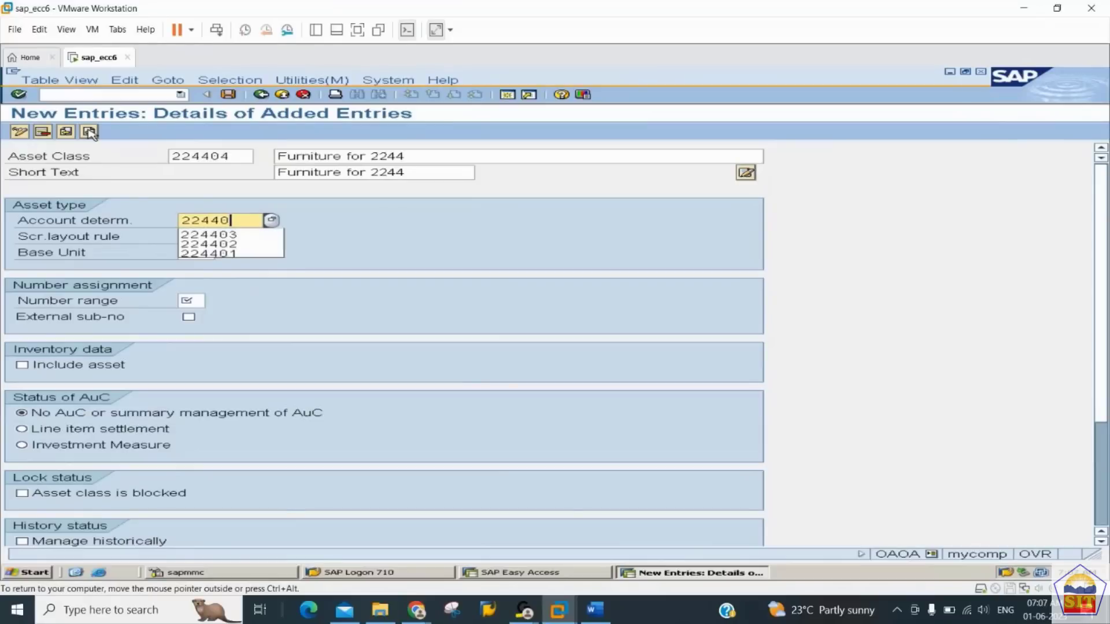
pyautogui.write('4')
pyautogui.press('Tab')
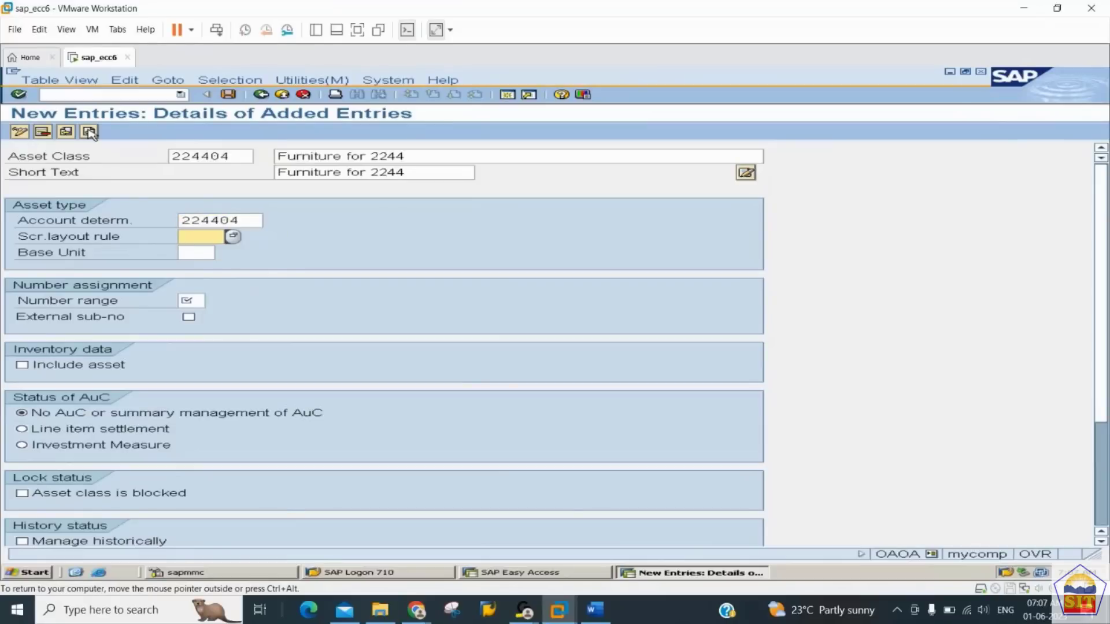
pyautogui.press('Down')
pyautogui.press('Return')
pyautogui.press('BackSpace')
pyautogui.press('BackSpace')
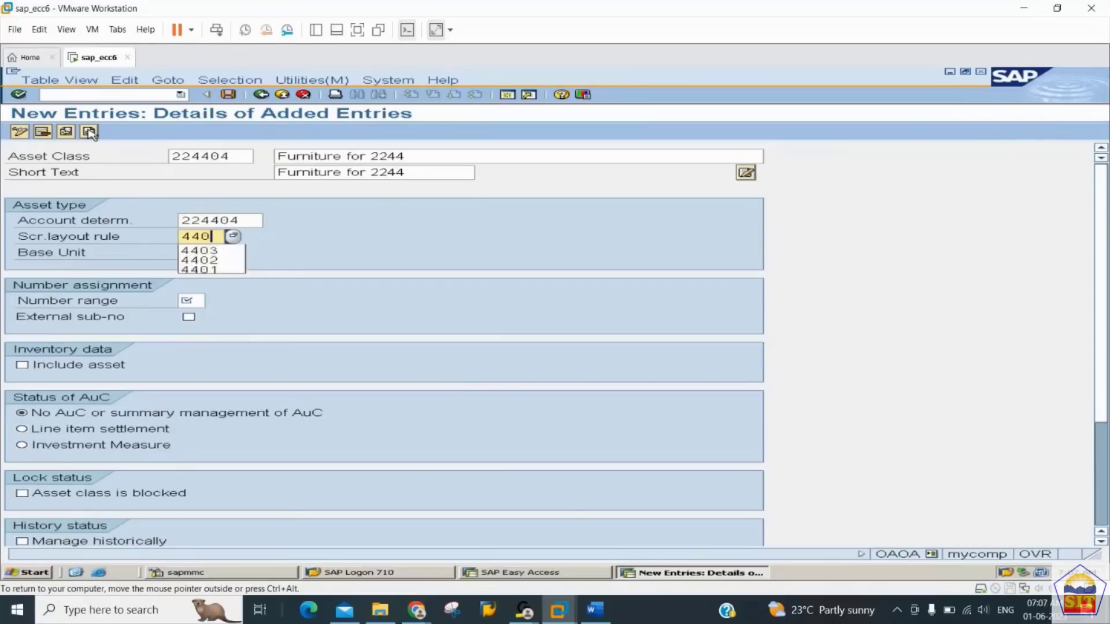
pyautogui.write('4')
pyautogui.press('Tab')
pyautogui.press('Tab')
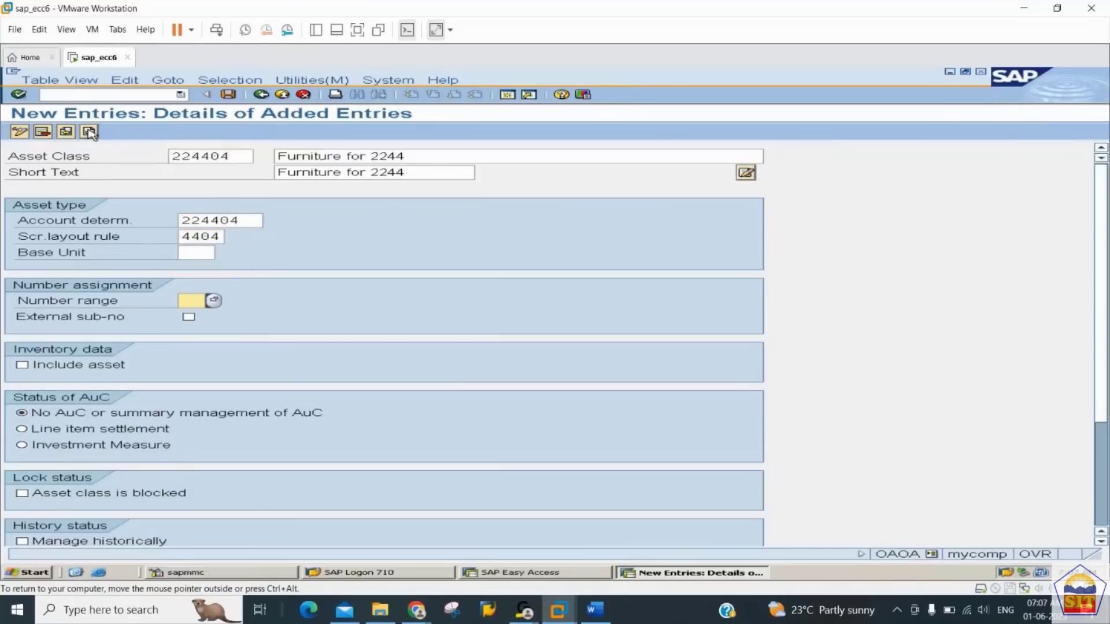
# - Set number range 04 for the Furniture asset class and include the asset in its inventory data
pyautogui.write('04')
pyautogui.press('Tab')
pyautogui.press('Tab')
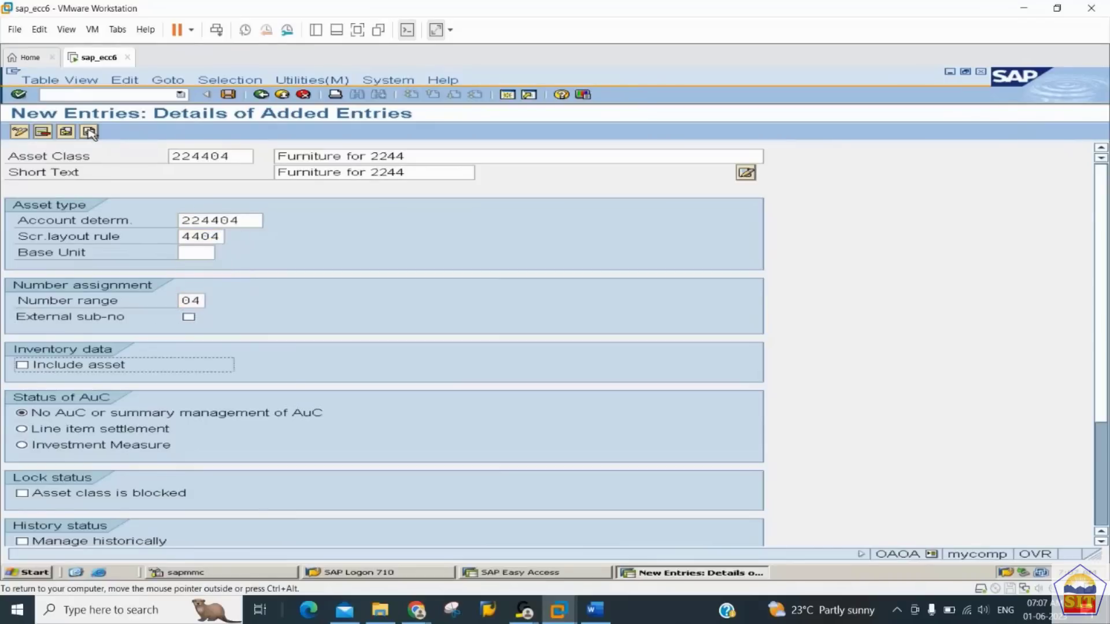
# - Start a new asset class entry 224405 with "Vehicle for 2244" as both description and short text
pyautogui.click(90, 131)
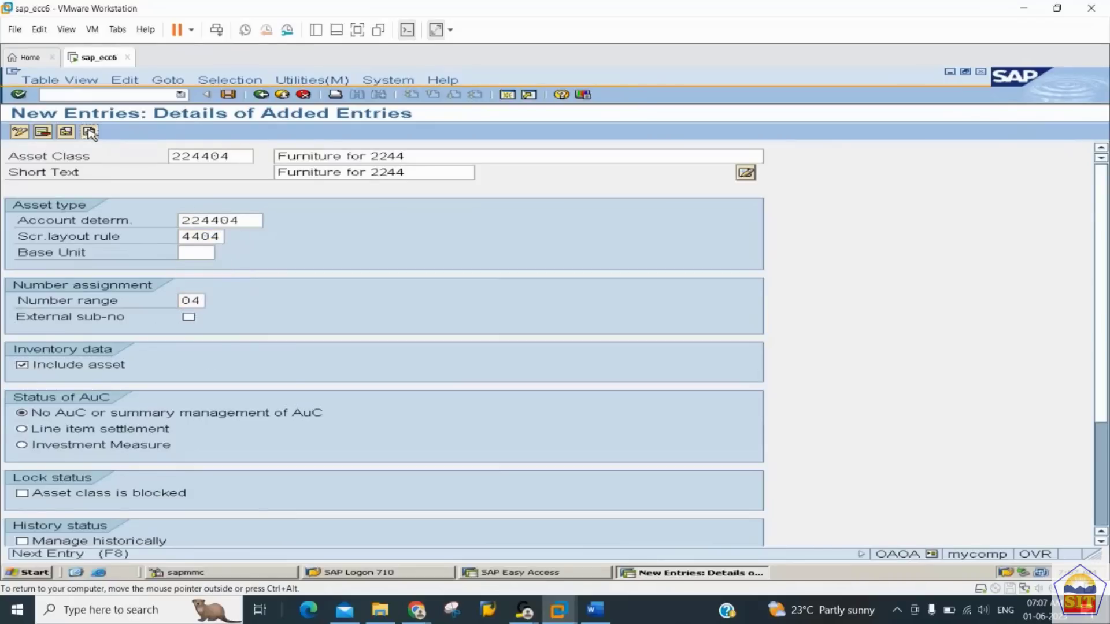
pyautogui.write('2244')
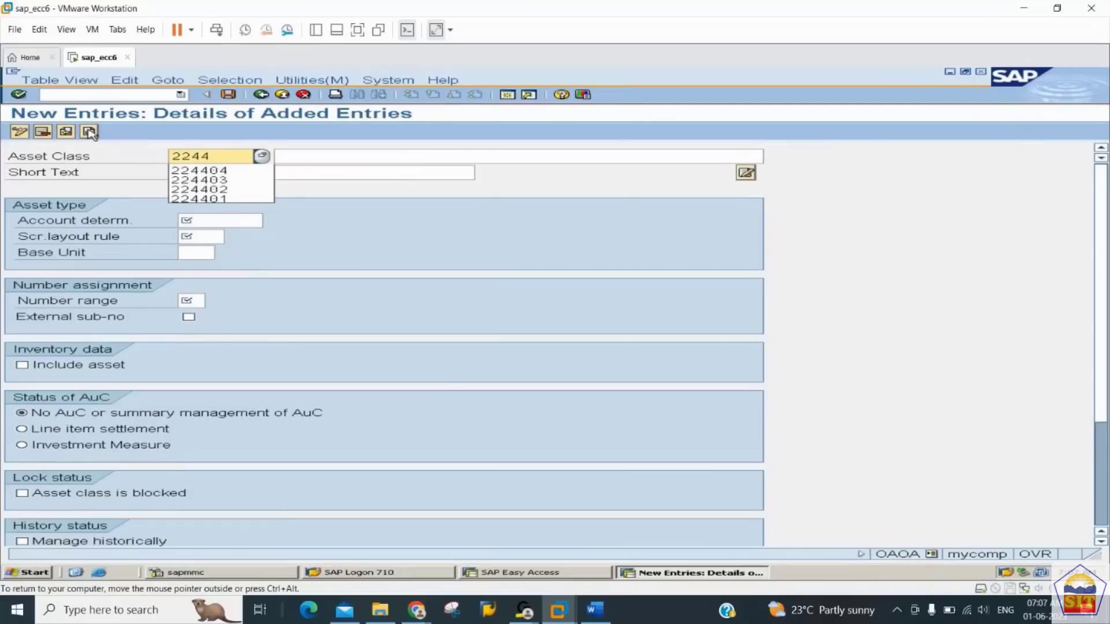
pyautogui.write('05')
pyautogui.press('Tab')
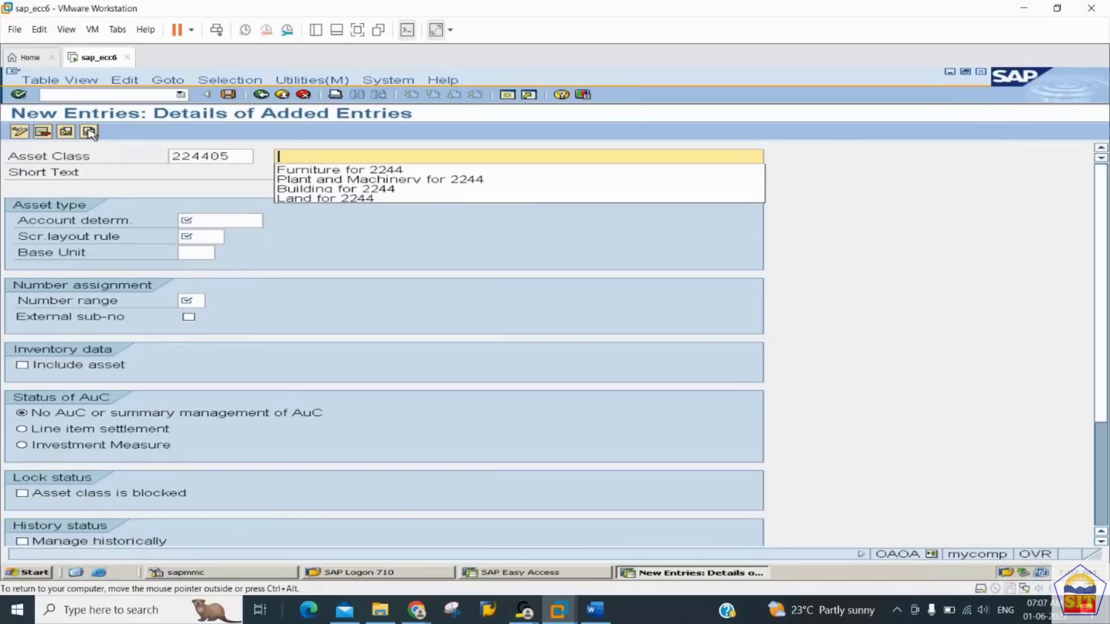
pyautogui.write('Vehicle')
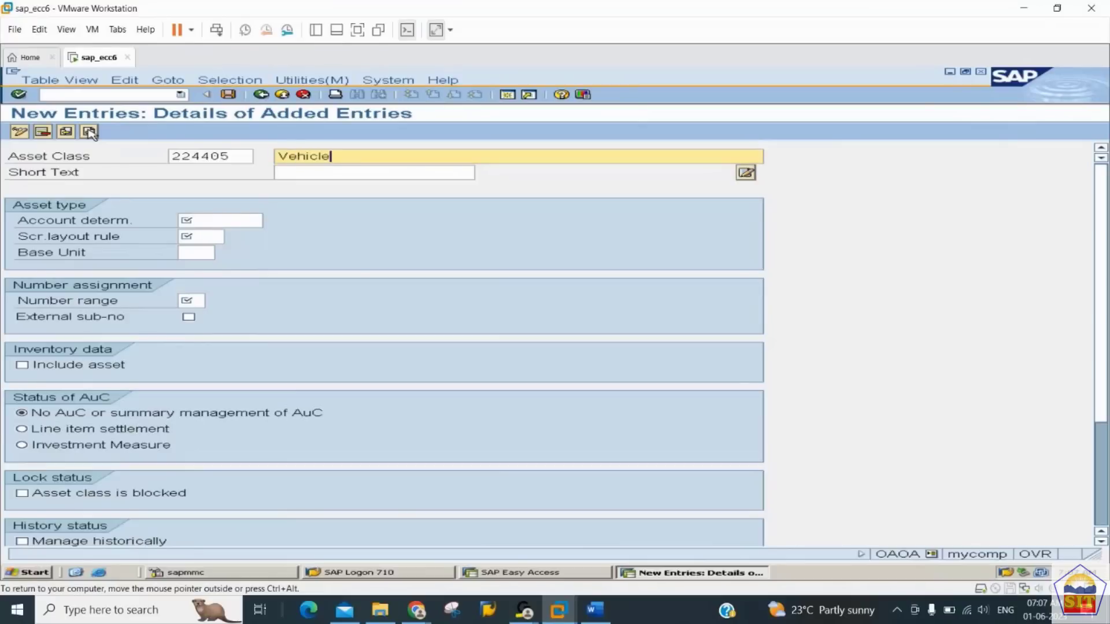
pyautogui.write(' for 2244')
pyautogui.press('Tab')
pyautogui.write('Vehicle ')
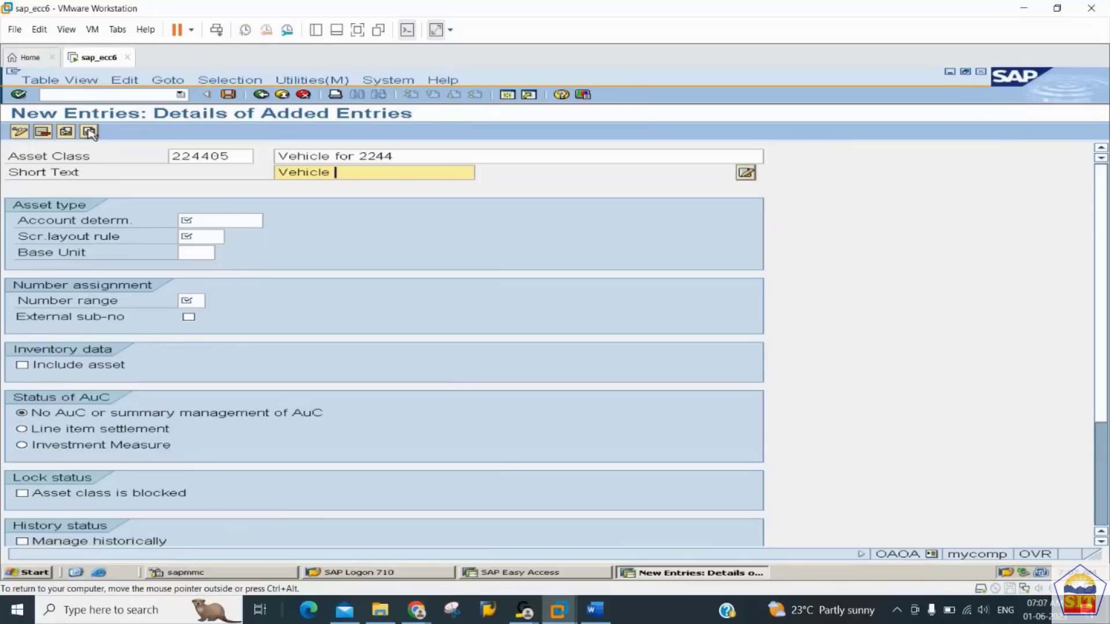
pyautogui.write('for 2244')
pyautogui.press('Tab')
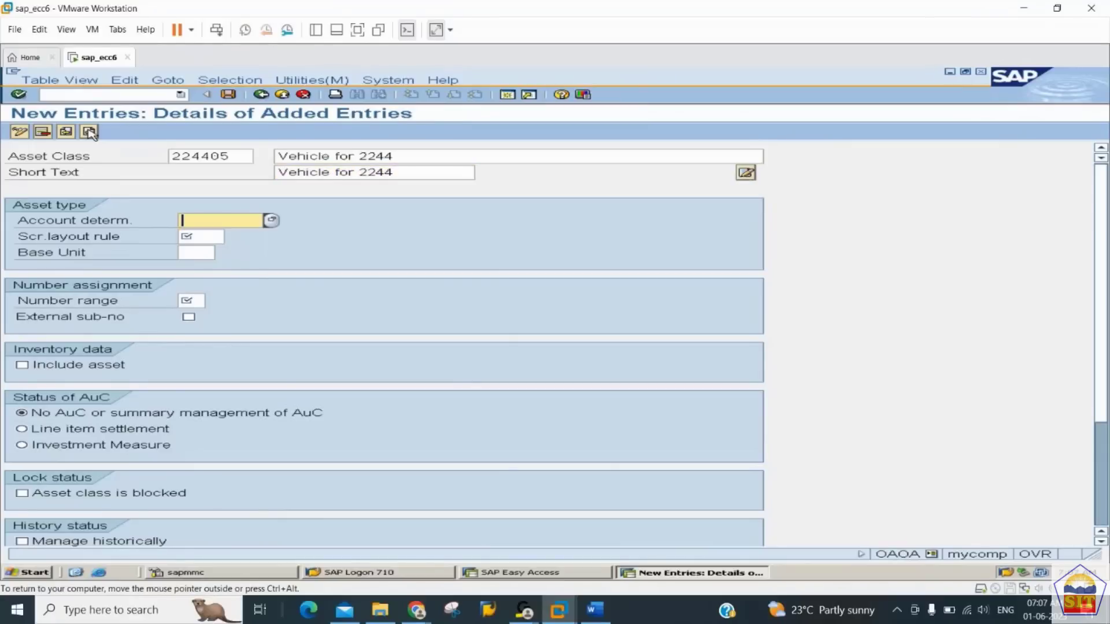
# - Assign account determination 224405 to the Vehicle asset class
pyautogui.press('Down')
pyautogui.press('Down')
pyautogui.press('Tab')
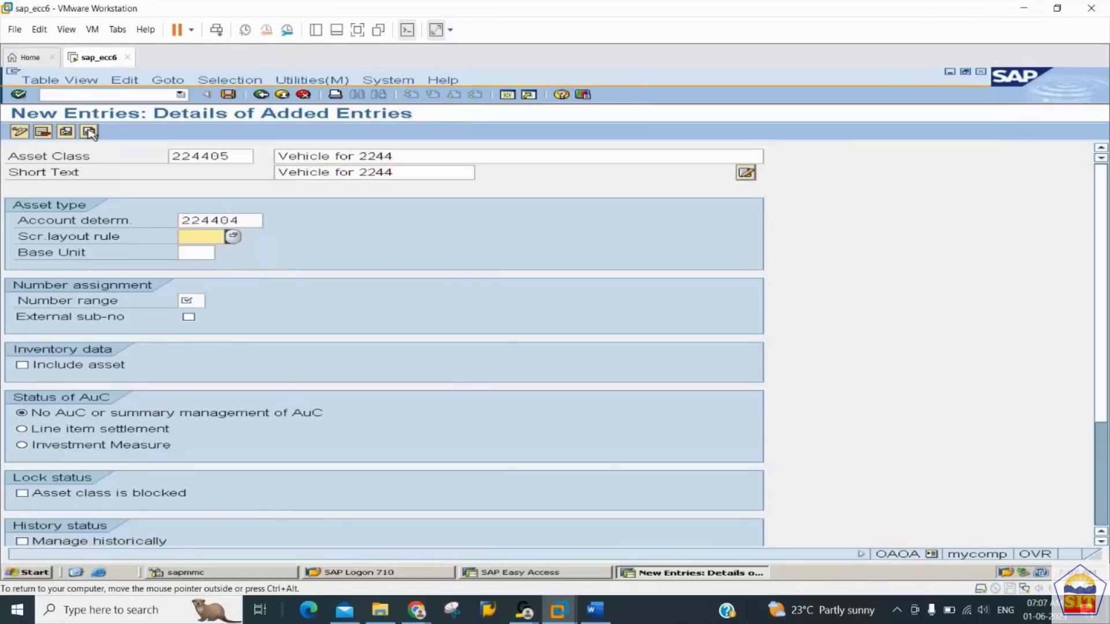
pyautogui.hotkey('shift', 'Tab')
pyautogui.press('BackSpace')
pyautogui.write('5')
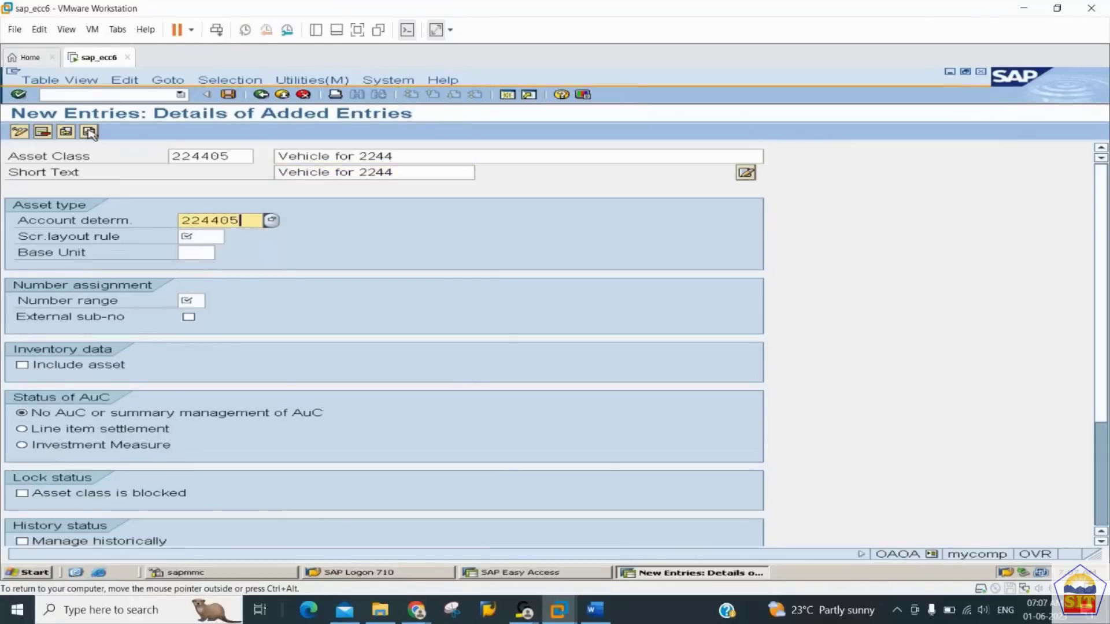
# - Assign screen layout rule 4405 to the Vehicle asset class
pyautogui.press('Tab')
pyautogui.press('Down')
pyautogui.press('Down')
pyautogui.press('Tab')
pyautogui.hotkey('shift', 'Tab')
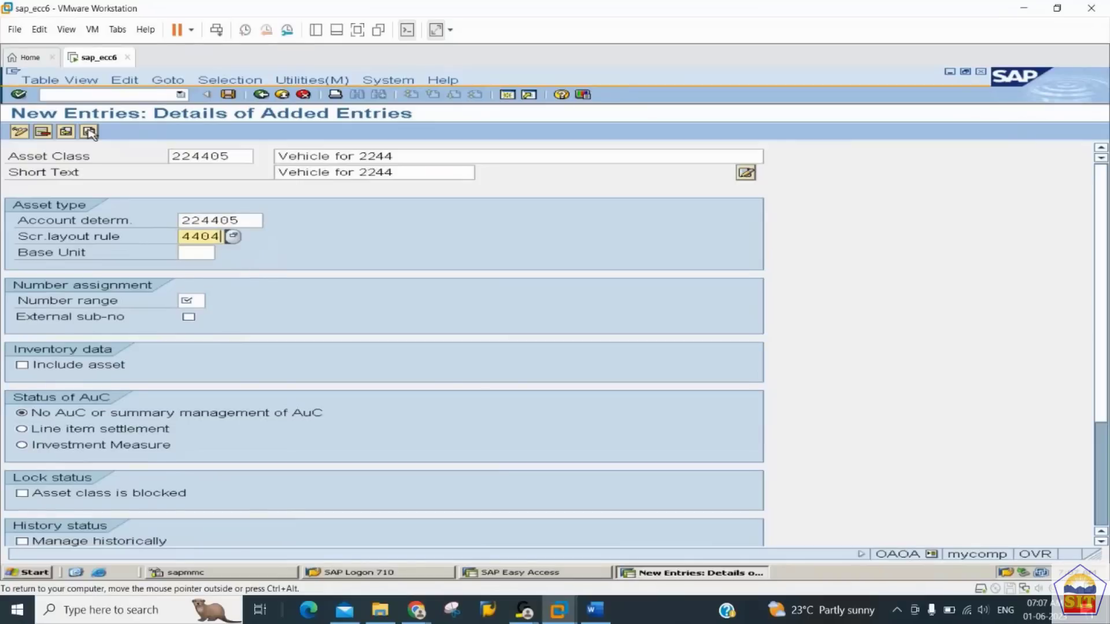
pyautogui.press('BackSpace')
pyautogui.write('5')
# - Set number range 05 for the Vehicle asset class and include the asset in its inventory data
pyautogui.press('Tab')
pyautogui.press('Tab')
pyautogui.write('0')
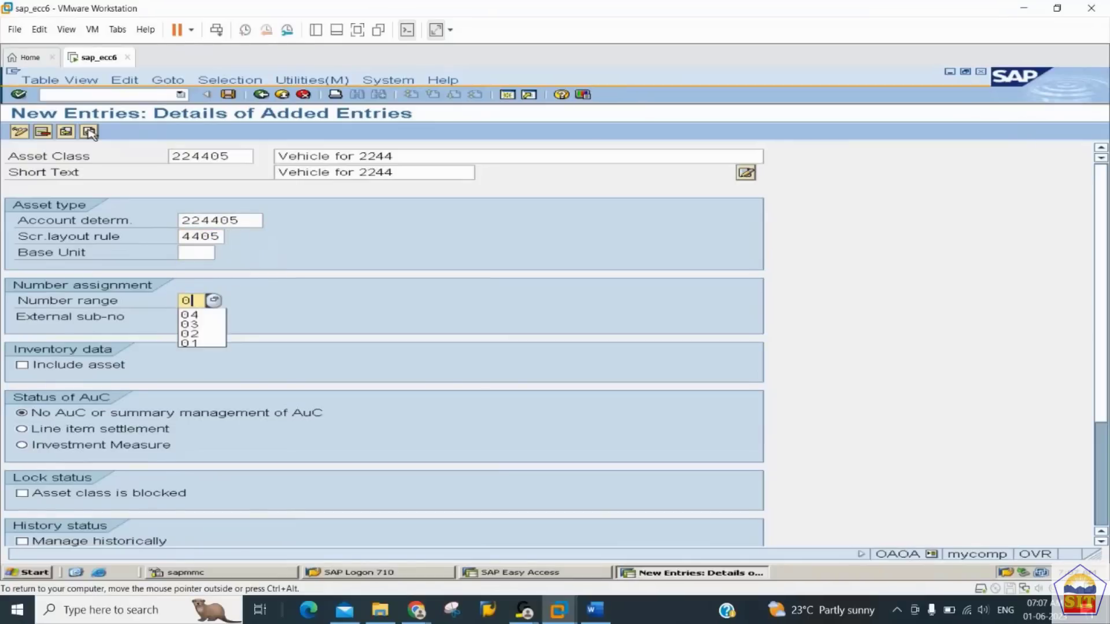
pyautogui.write('5')
pyautogui.press('Tab')
pyautogui.press('Tab')
pyautogui.press('space')
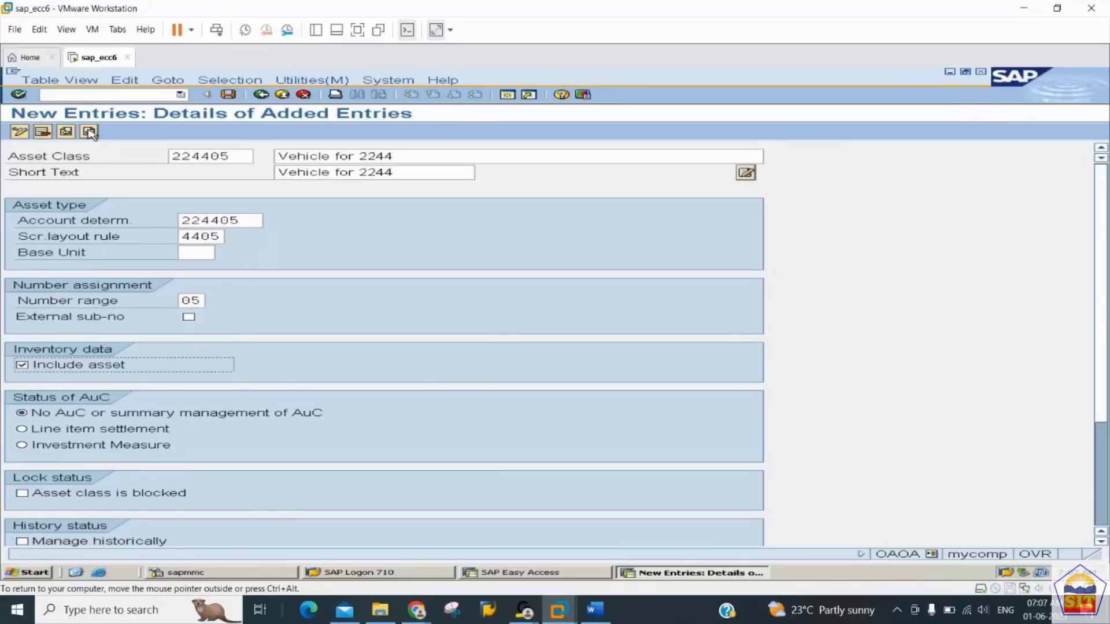
# - Save the new asset classes under customizing request ECCK900022 and return to the overview of added entries
pyautogui.press('Return')
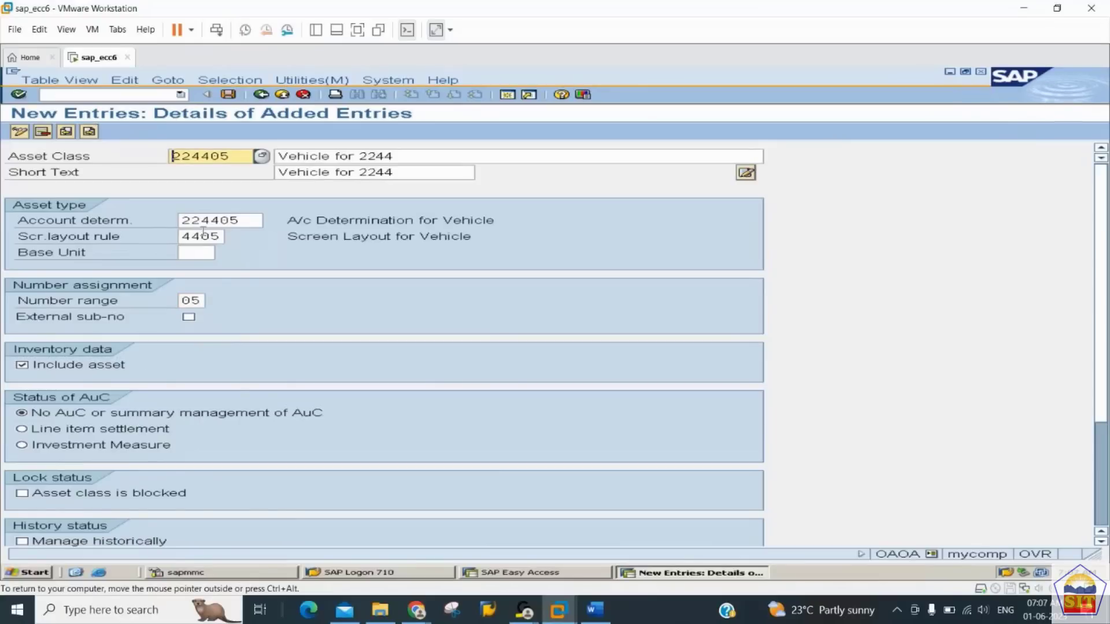
pyautogui.hotkey('ctrl', 's')
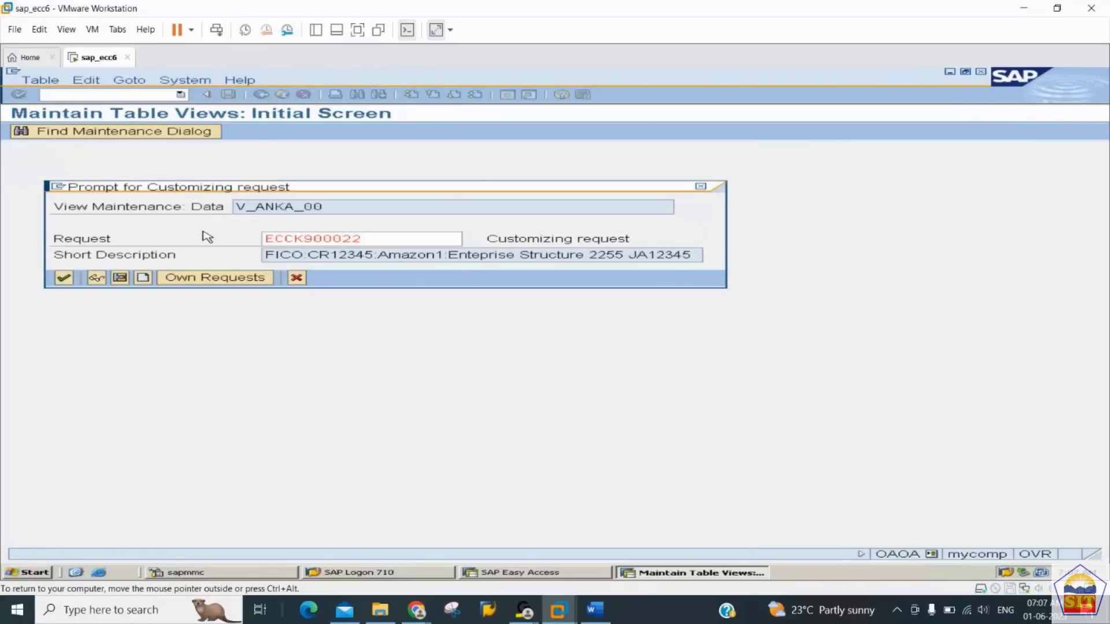
pyautogui.press('Return')
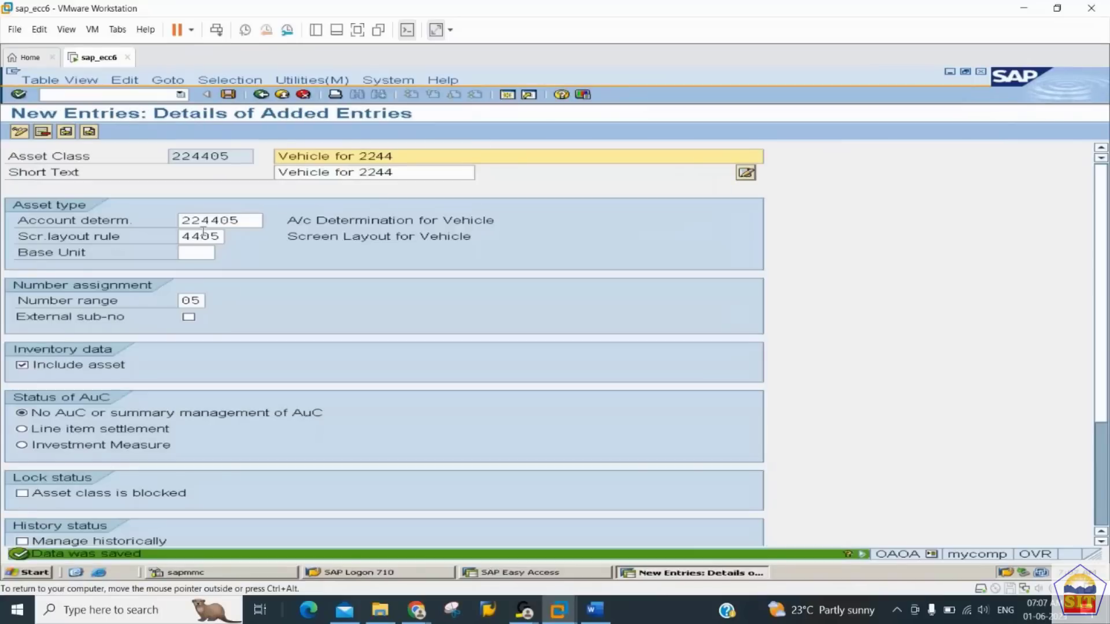
pyautogui.click(262, 94)
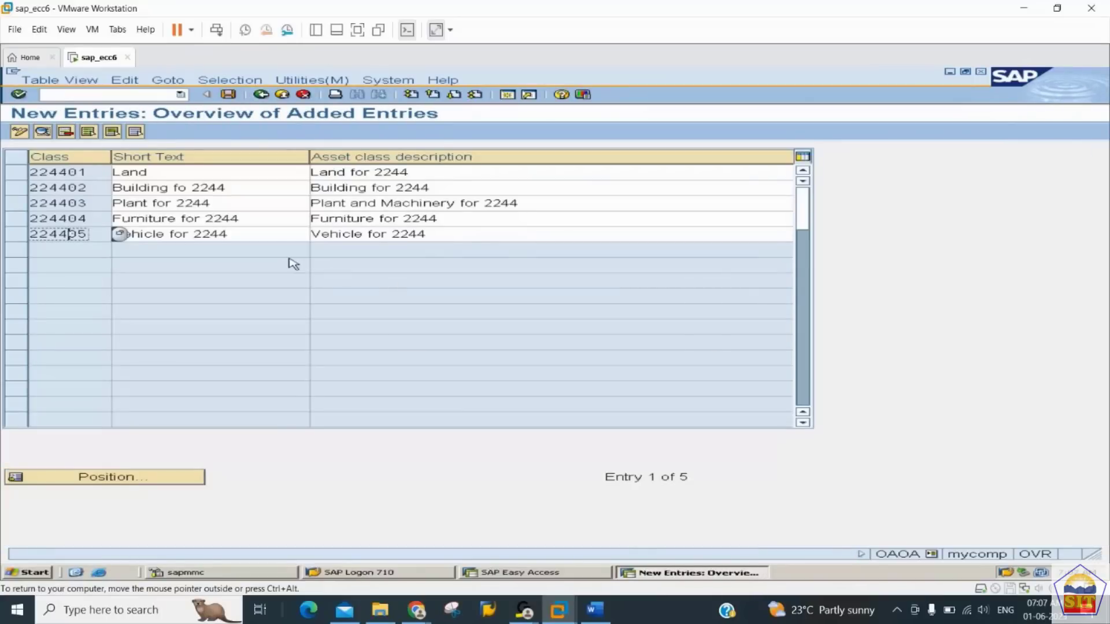
# - Switch to the Asset Accounting notes in Word and review the asset class creation settings through to Assets under Construction
pyautogui.hotkey('alt', 'Tab')
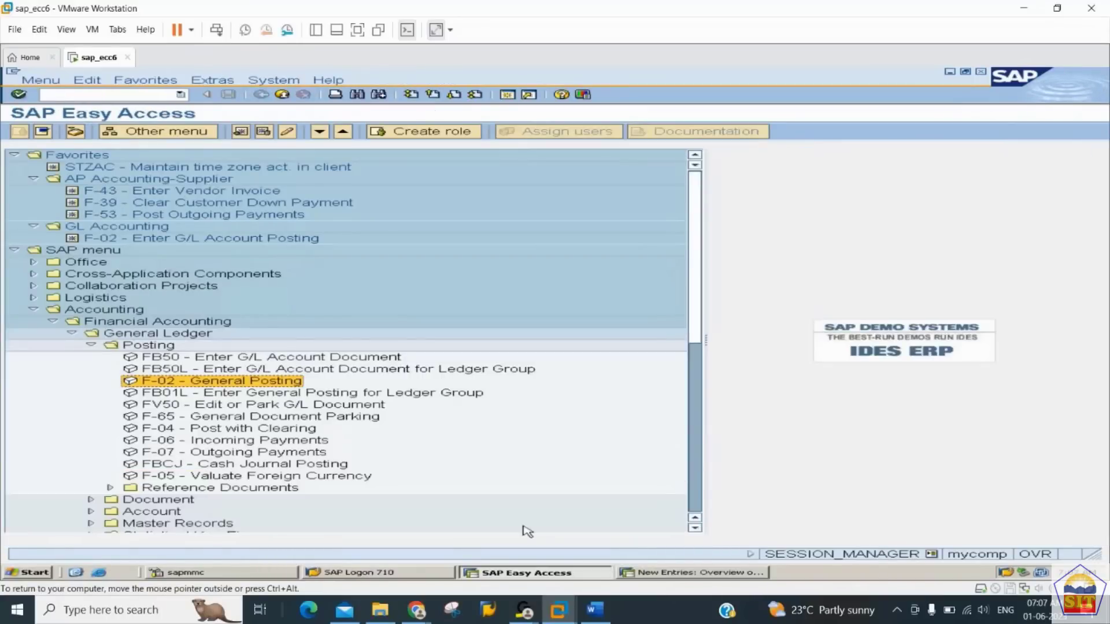
pyautogui.click(596, 611)
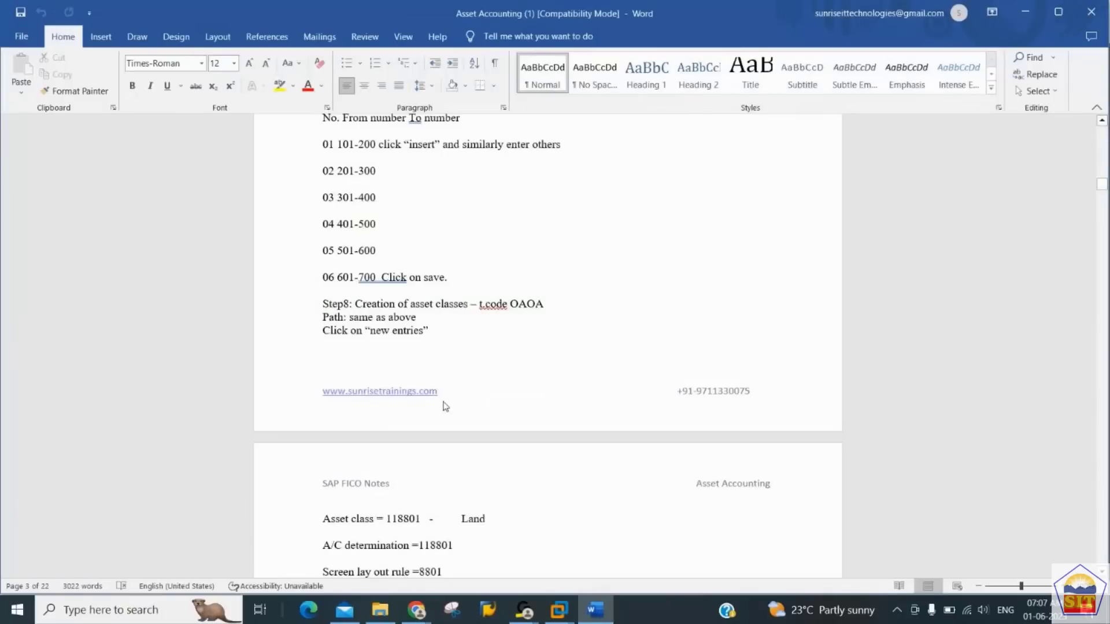
pyautogui.scroll(-4, 444, 403)
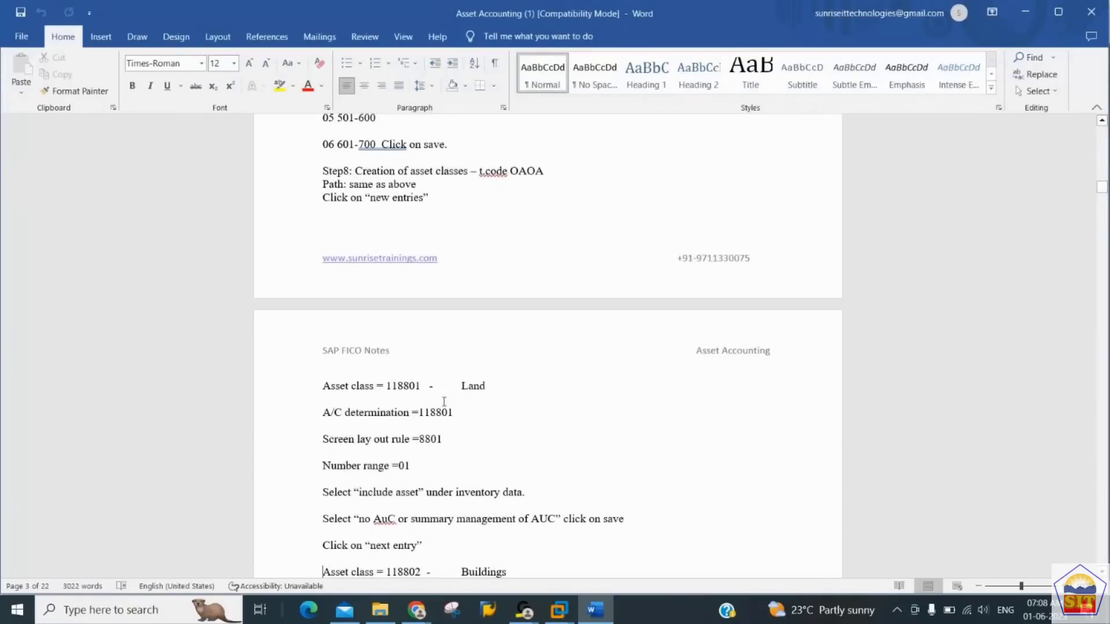
pyautogui.scroll(-1, 444, 401)
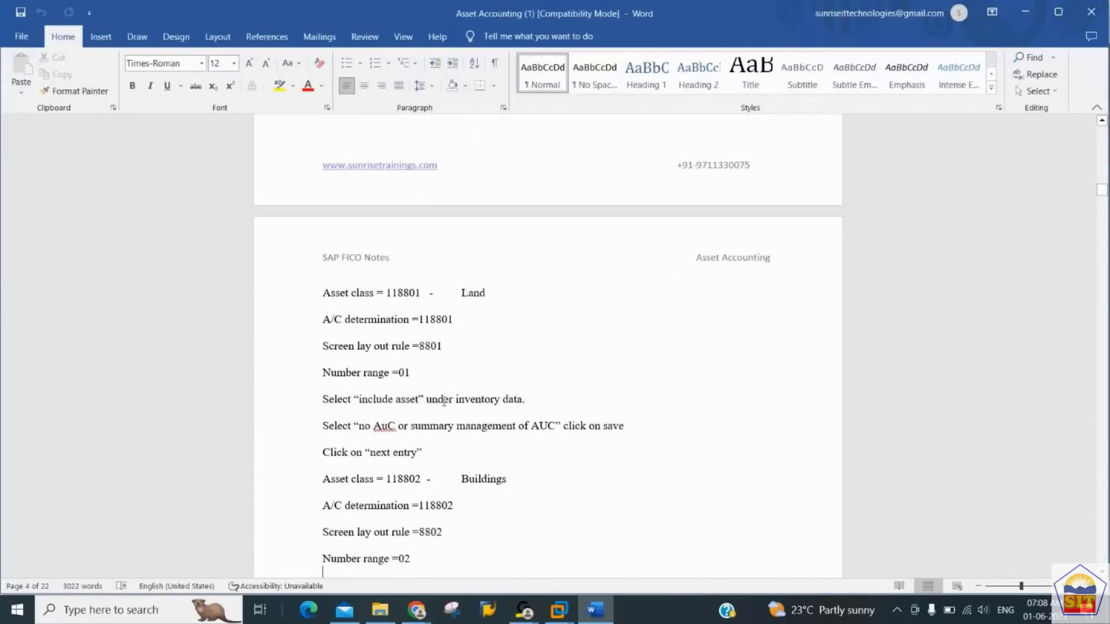
pyautogui.write('Select "include asset" under inventory data.')
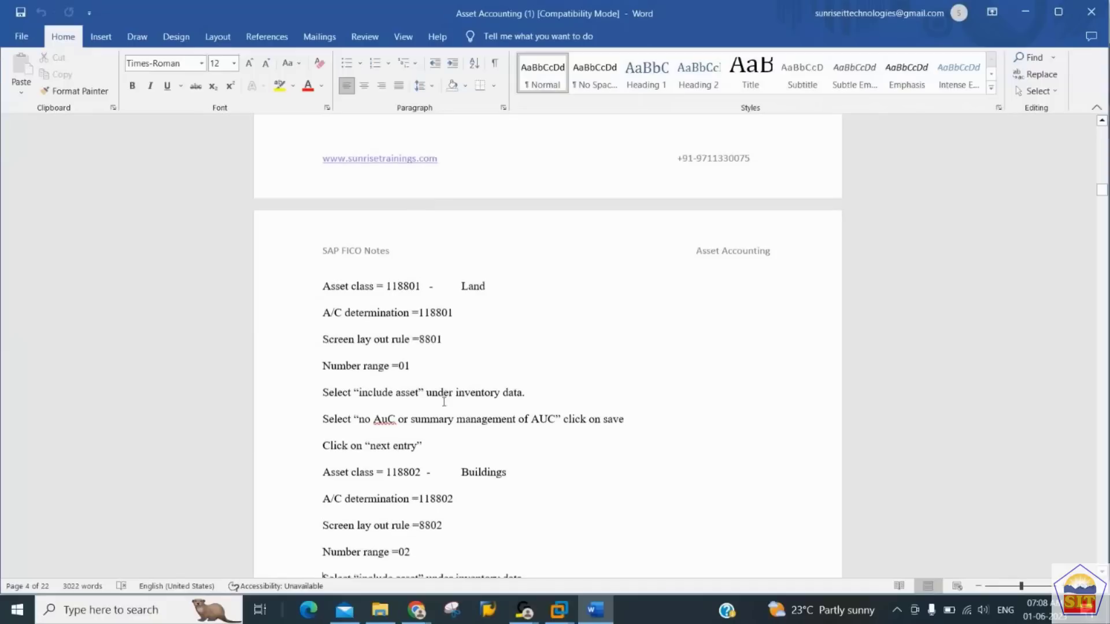
pyautogui.scroll(-4, 444, 402)
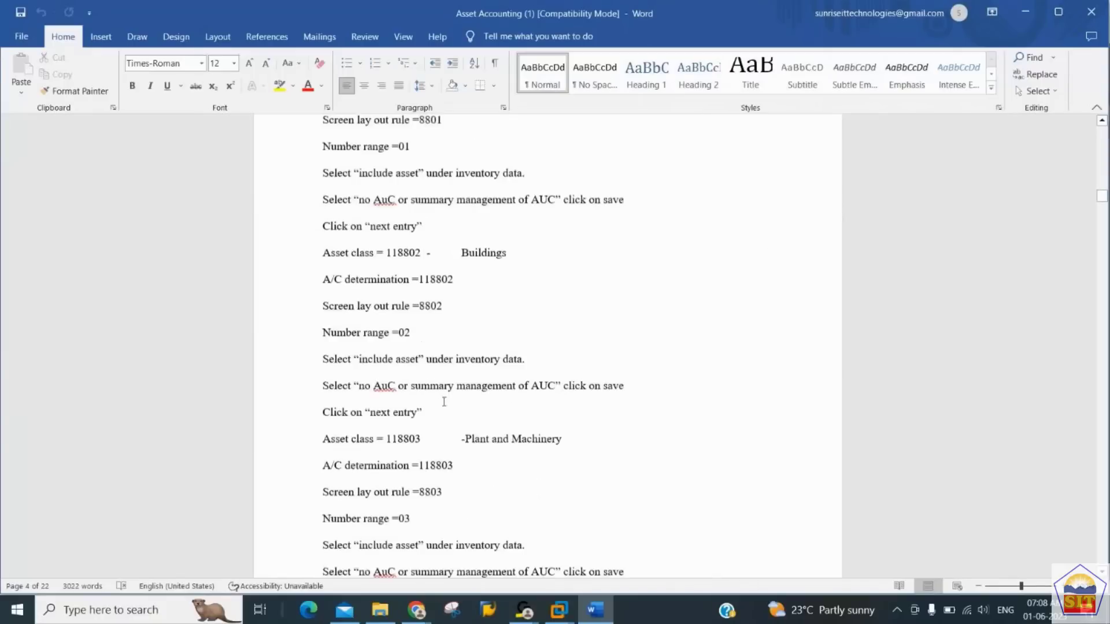
pyautogui.scroll(-5, 444, 402)
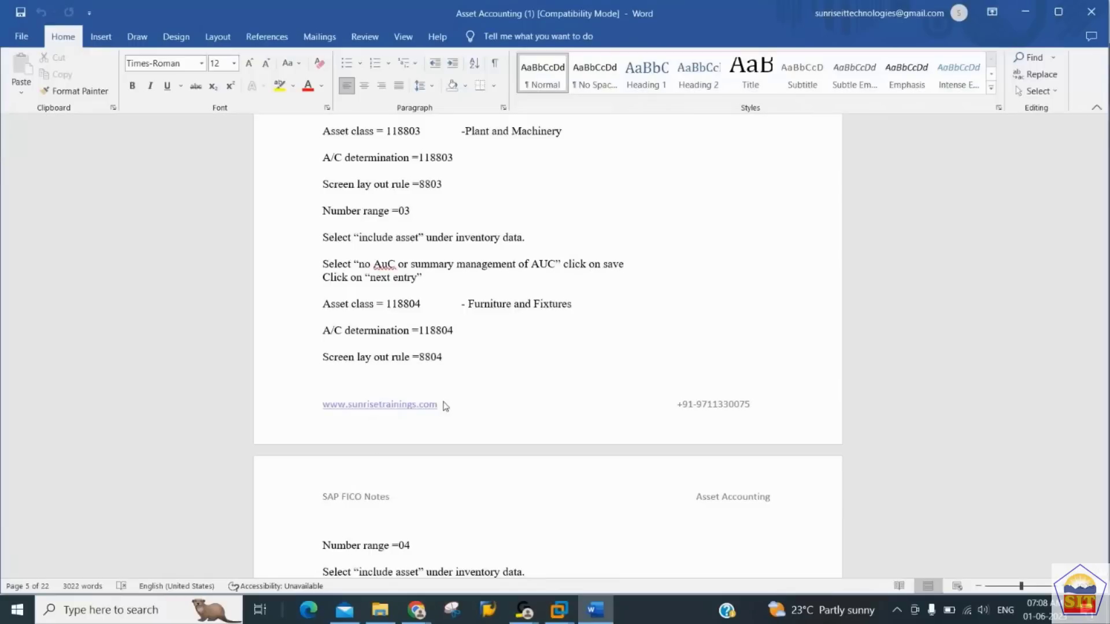
pyautogui.scroll(-5, 445, 405)
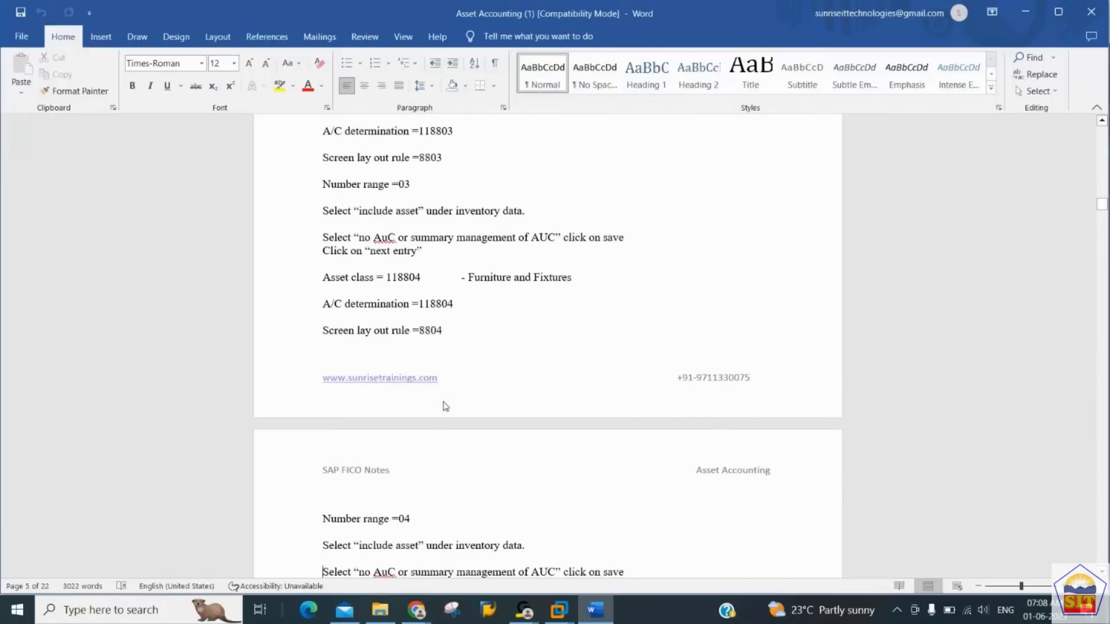
pyautogui.scroll(-7, 444, 402)
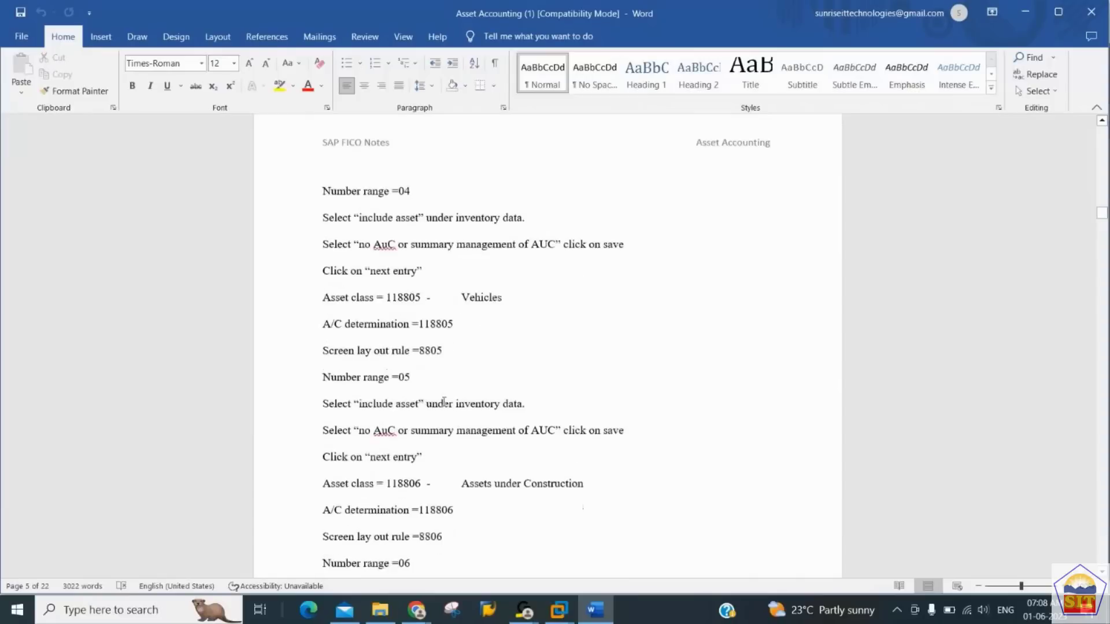